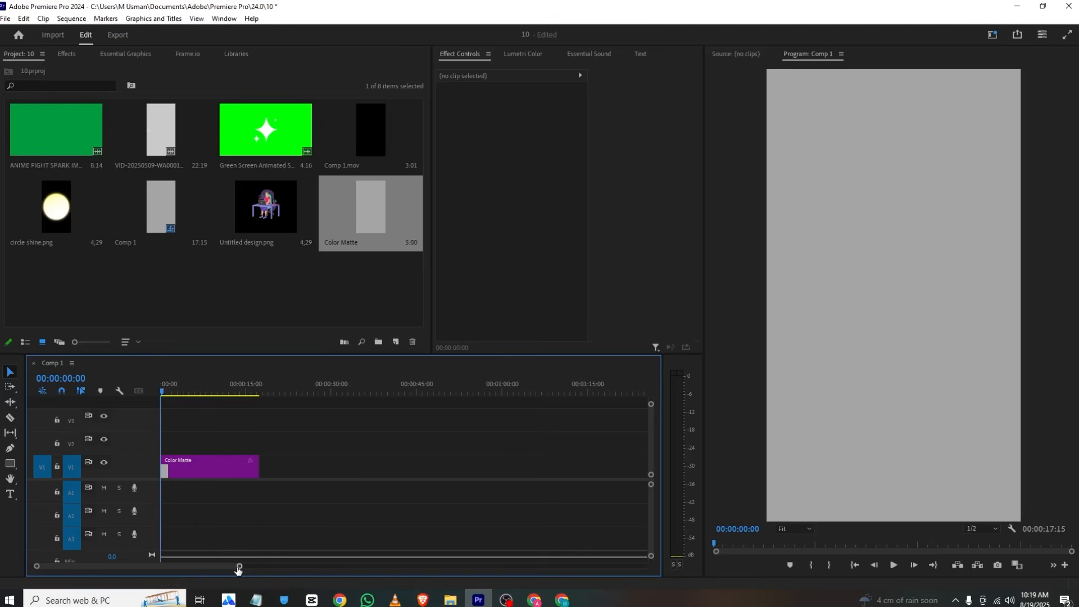
Switch to VLC media player, mute it, and preview the opening of the reference clip VID-20250509-WA0001.mp4.
drag(238, 566, 155, 567)
drag(417, 604, 456, 603)
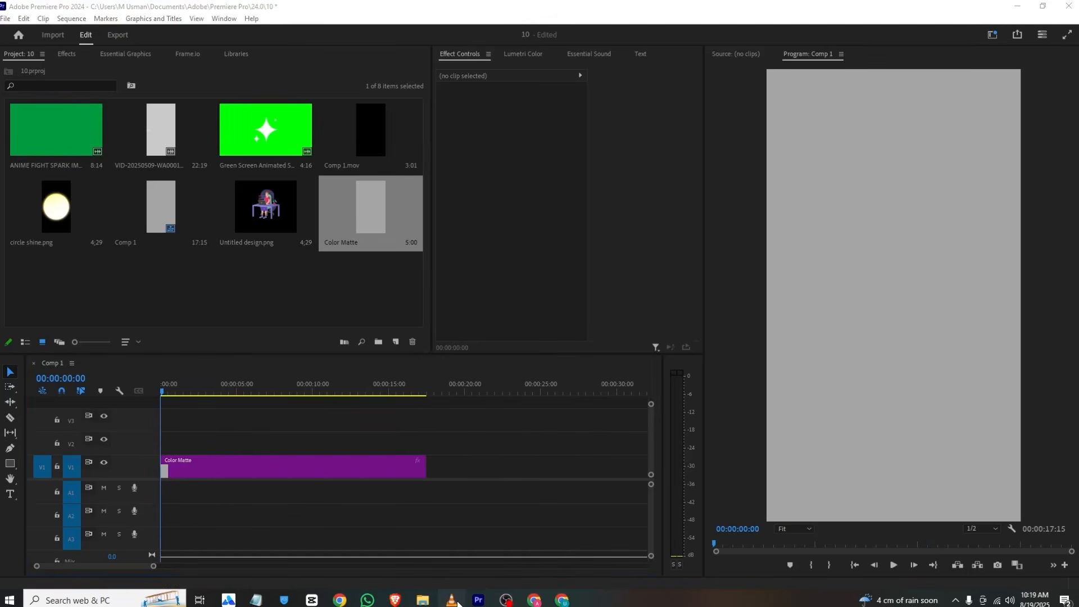
click(453, 601)
scroll(829, 347, down, 5)
scroll(828, 348, down, 1)
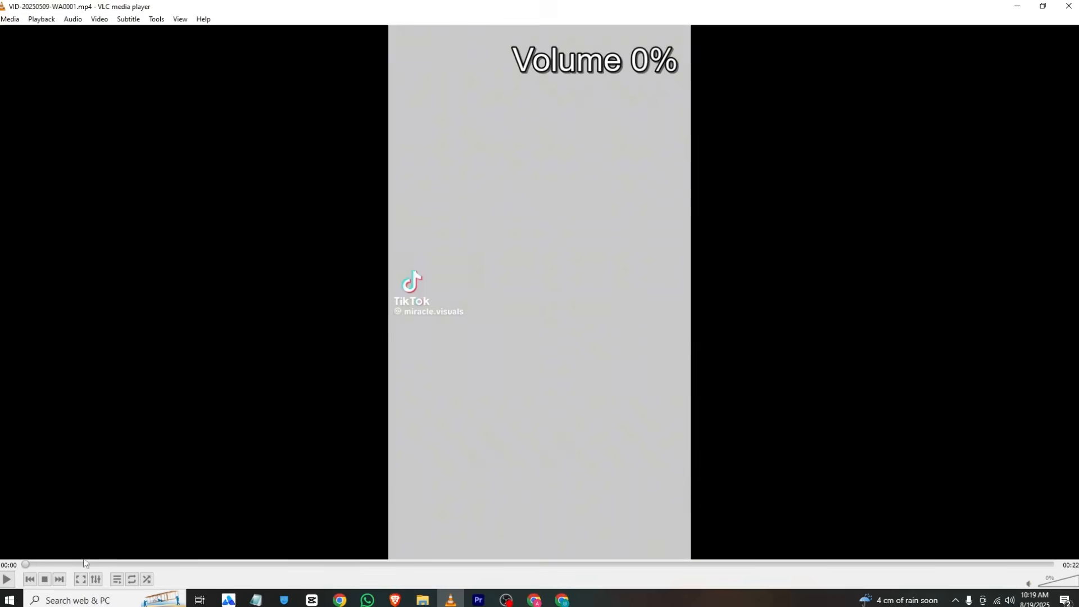
key(space)
key(space)
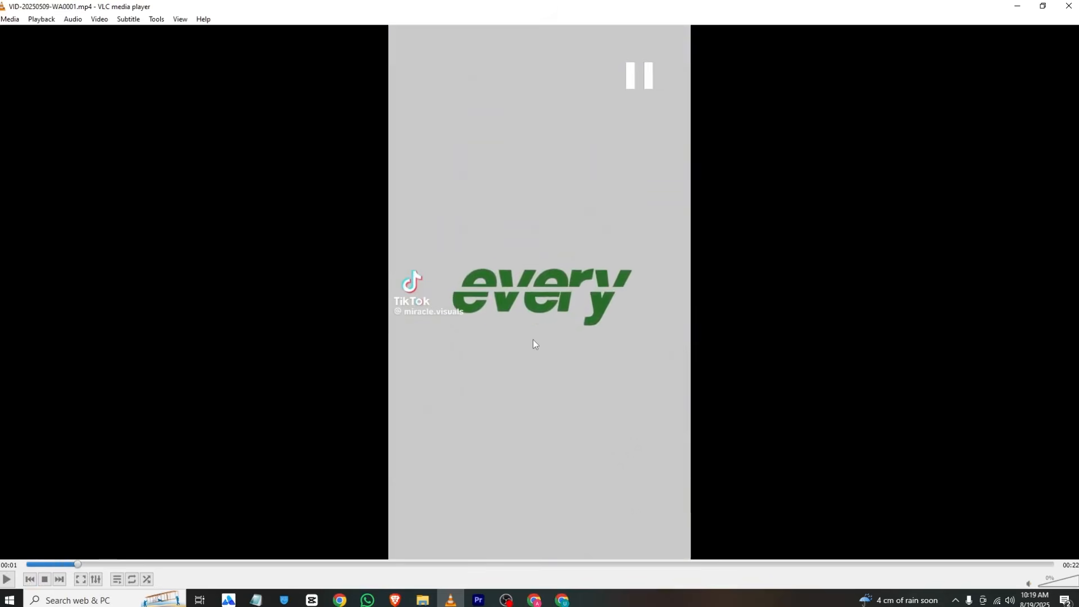
Switch back to Premiere Pro and add a text layer reading "every" over the color matte at the start of Comp 1.
click(479, 601)
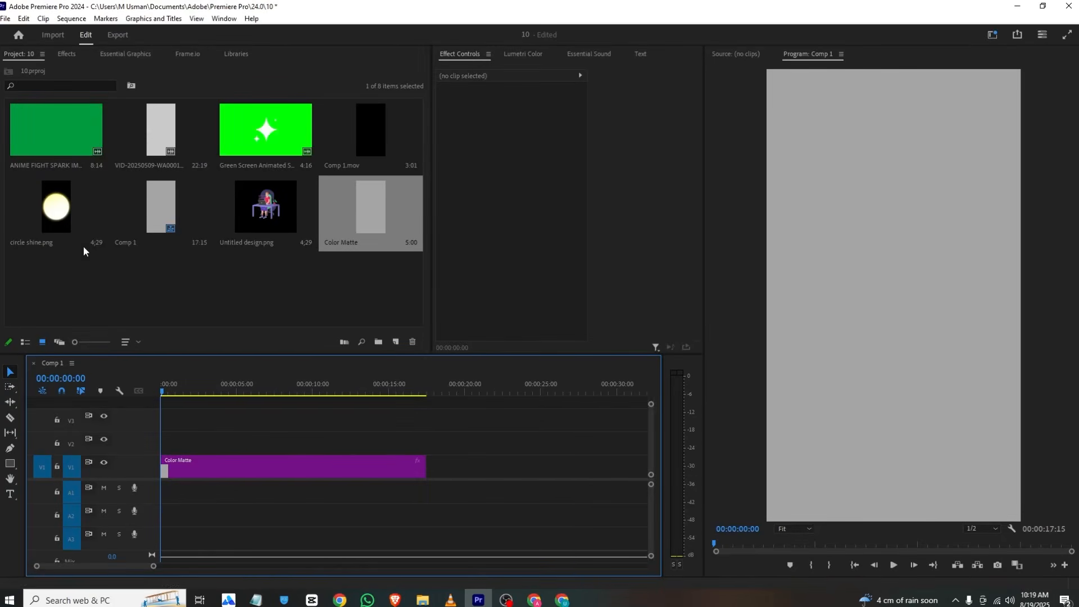
click(10, 494)
click(842, 171)
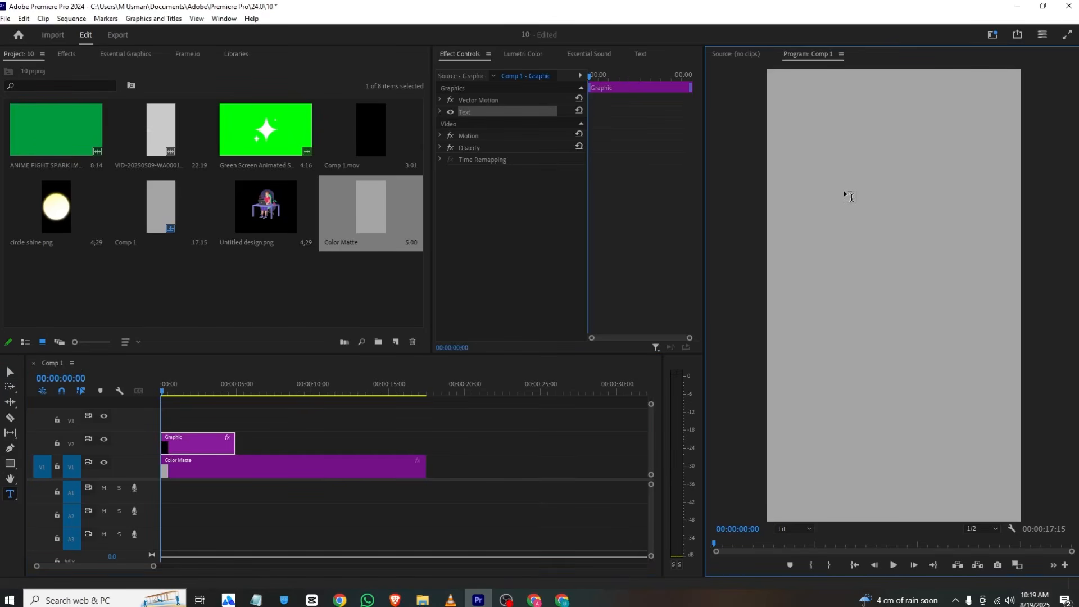
text(evry)
text(y)
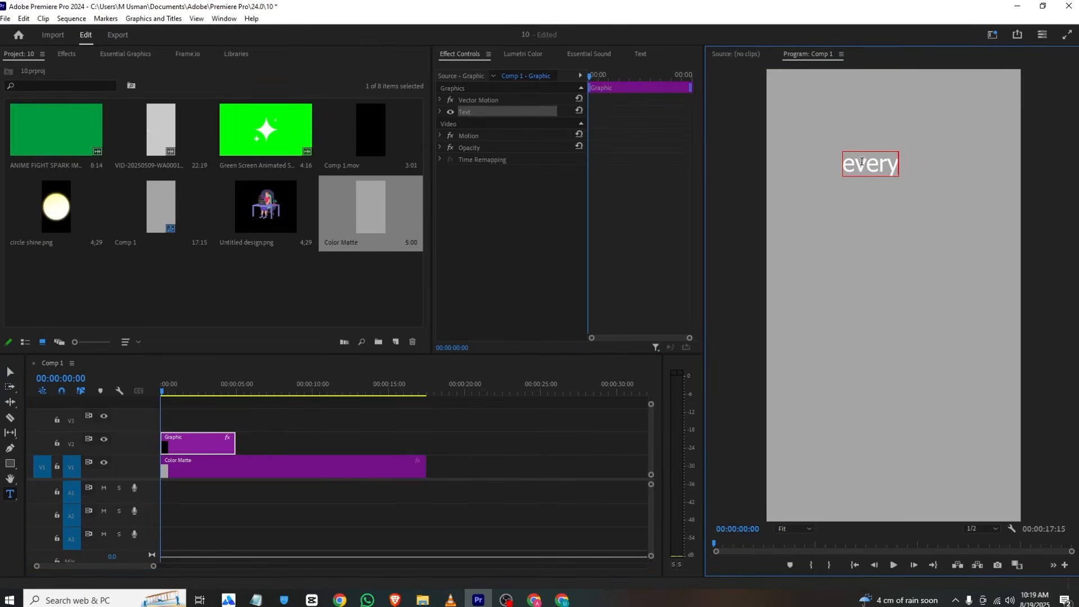
Change the font of the word "every" to Akira Expanded.
double_click(862, 162)
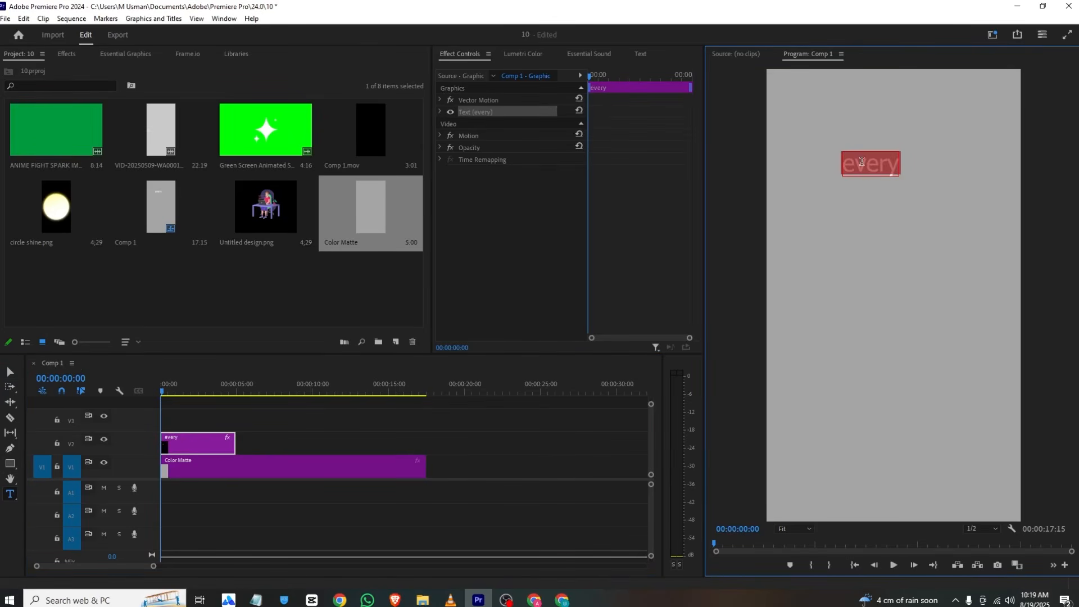
click(150, 55)
scroll(130, 113, down, 5)
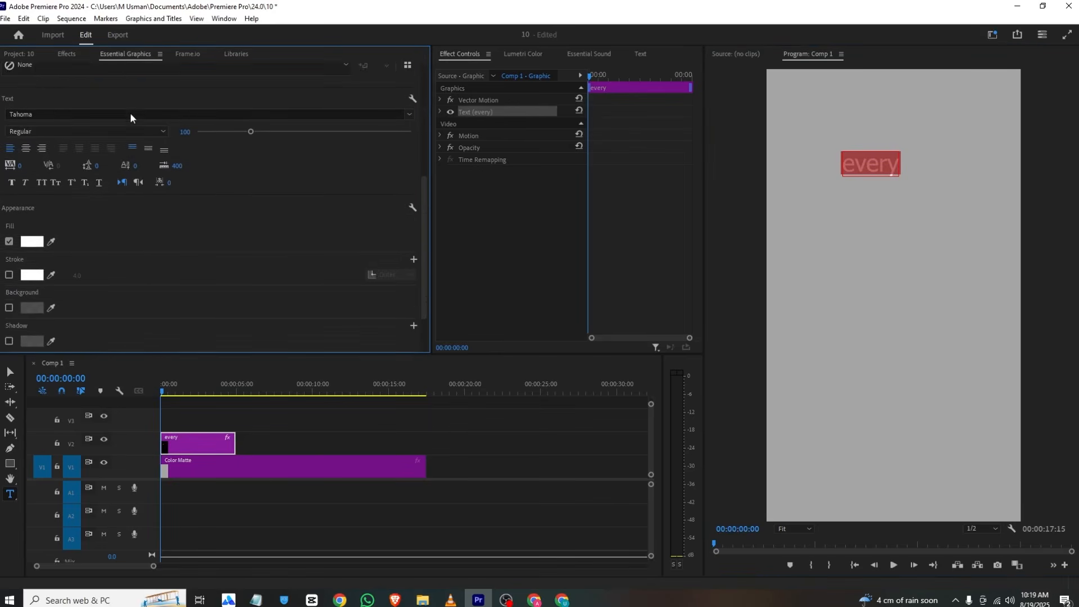
scroll(130, 113, down, 2)
click(40, 69)
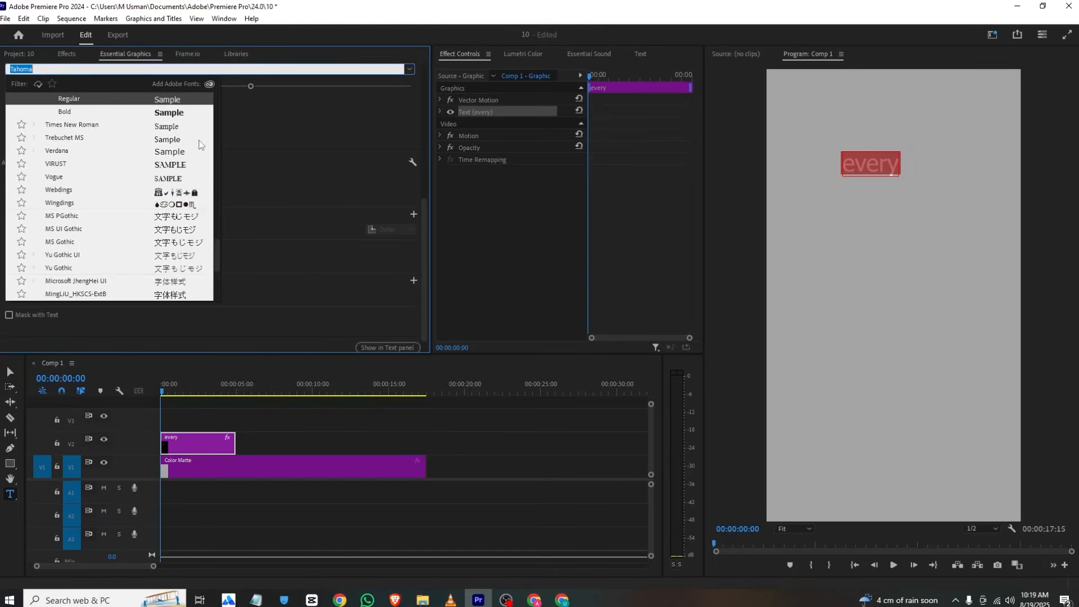
drag(217, 252, 216, 110)
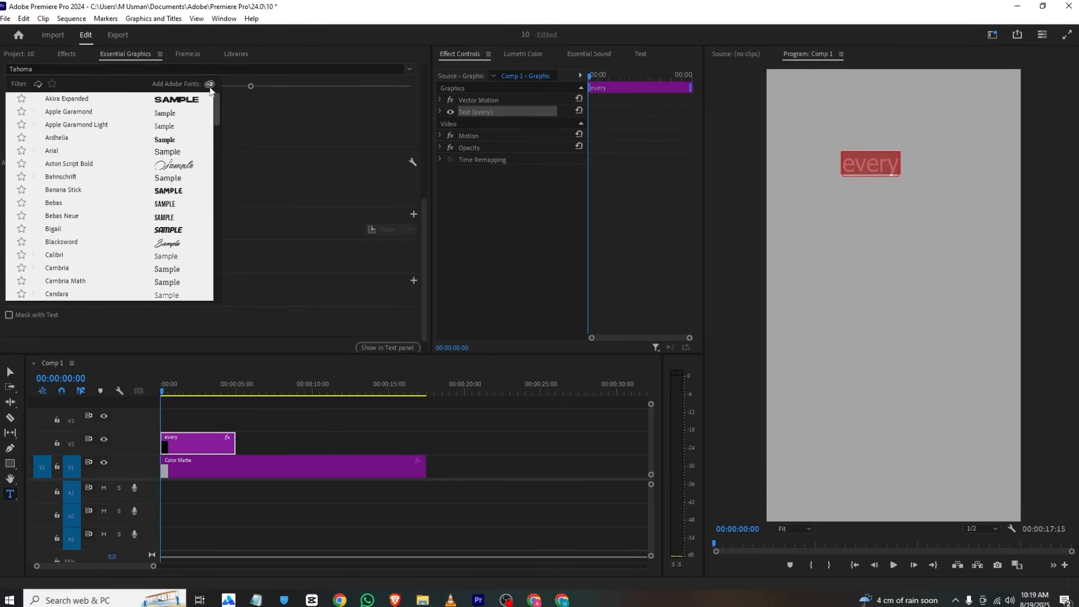
click(175, 101)
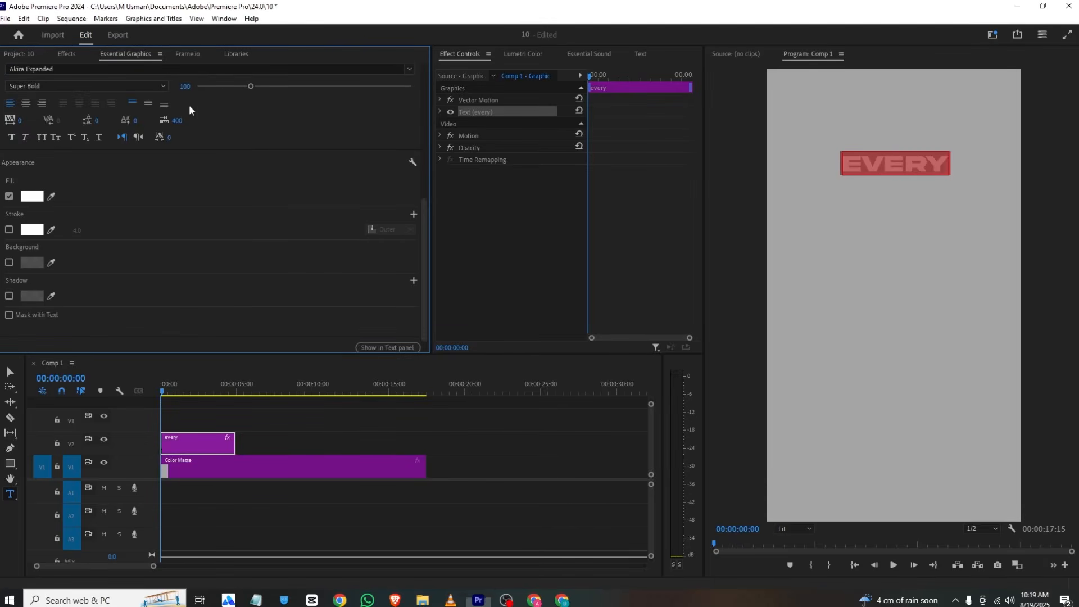
Dock the Effect Controls, Lumetri Color, Essential Sound and Text panels into the group that holds the Project panel.
click(480, 247)
drag(439, 66, 176, 57)
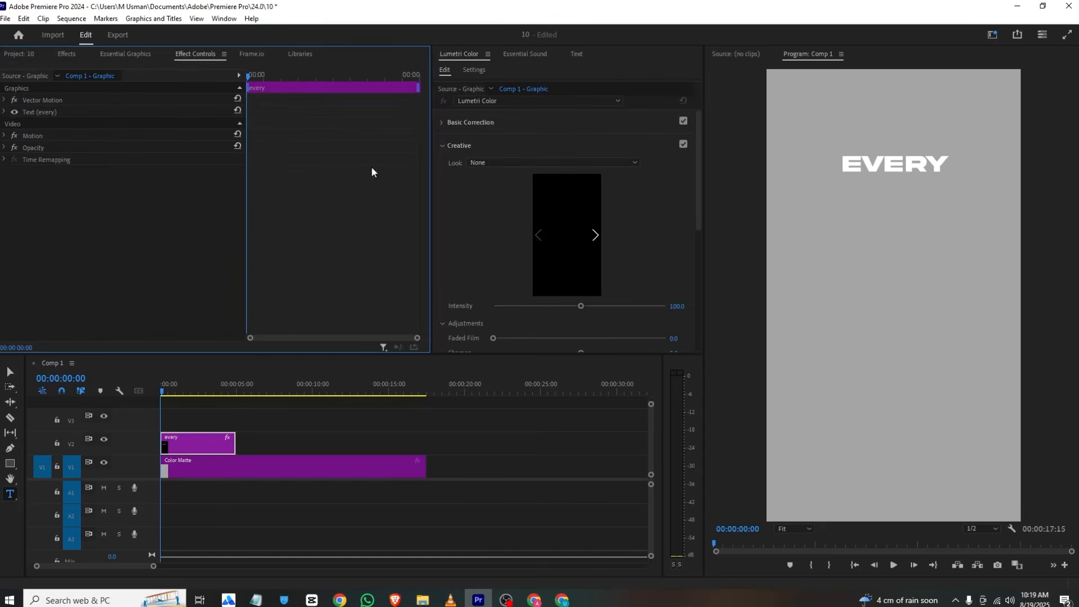
drag(494, 49, 407, 54)
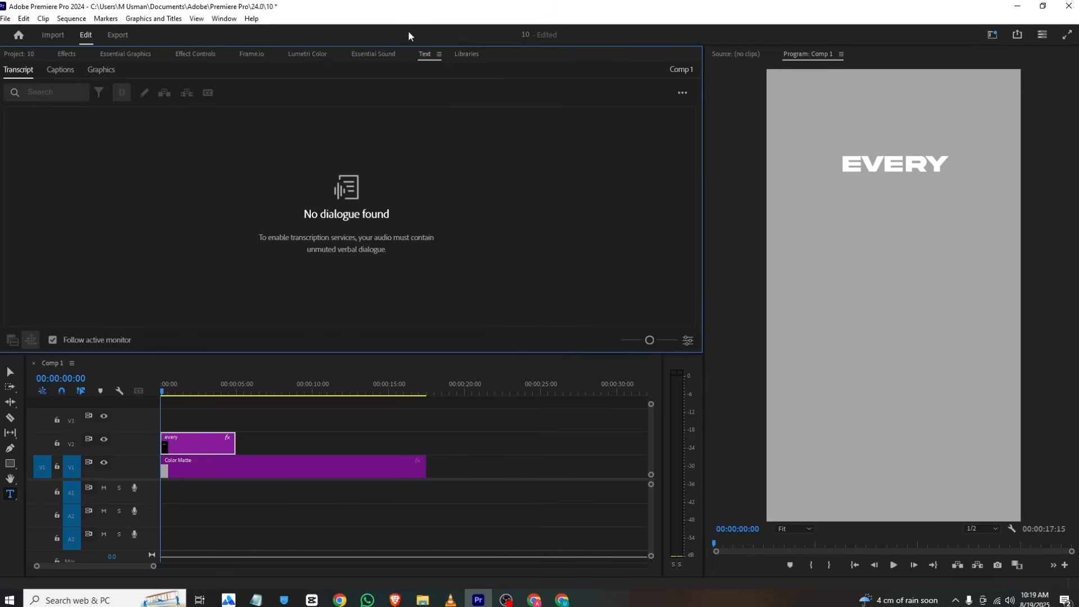
Set the text graphic's Vector Motion scale to 162 and its vertical position to 1845.
click(197, 55)
click(177, 420)
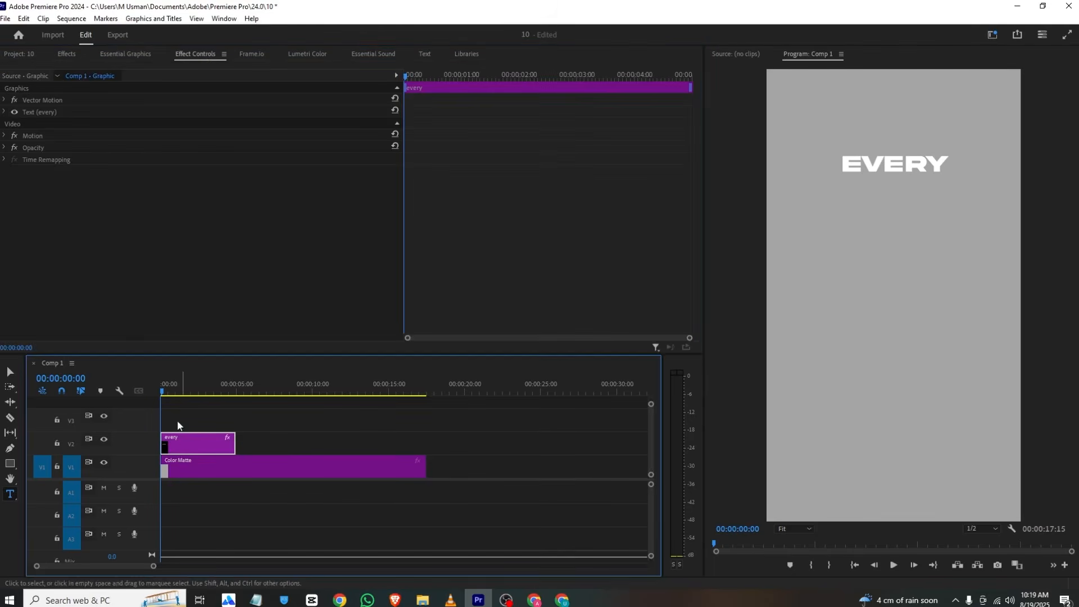
click(4, 101)
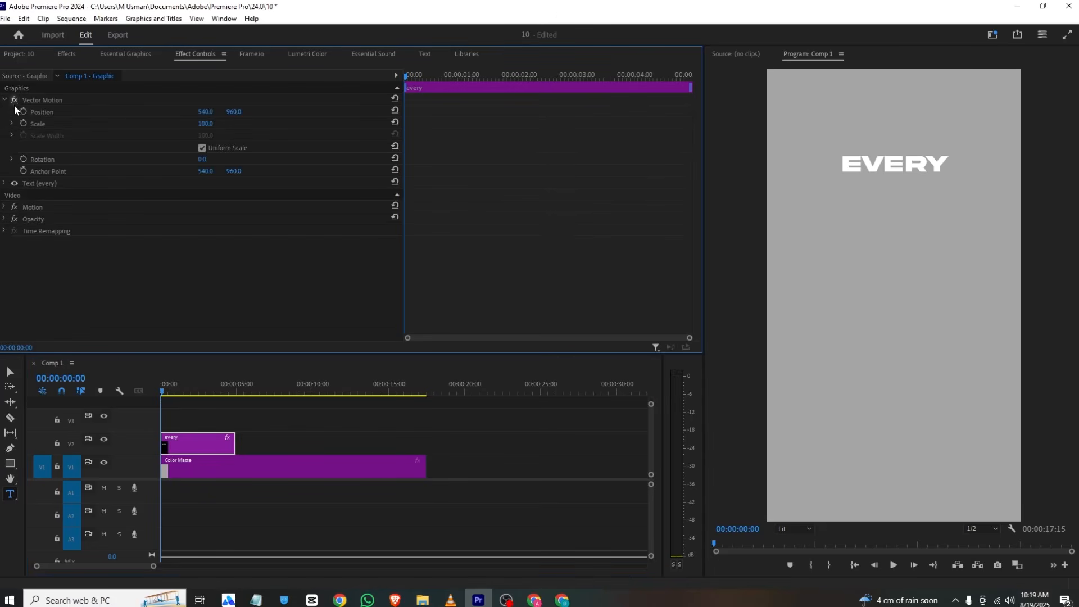
drag(206, 124, 730, 113)
Change the fill color of the "every" text to dark green.
click(357, 55)
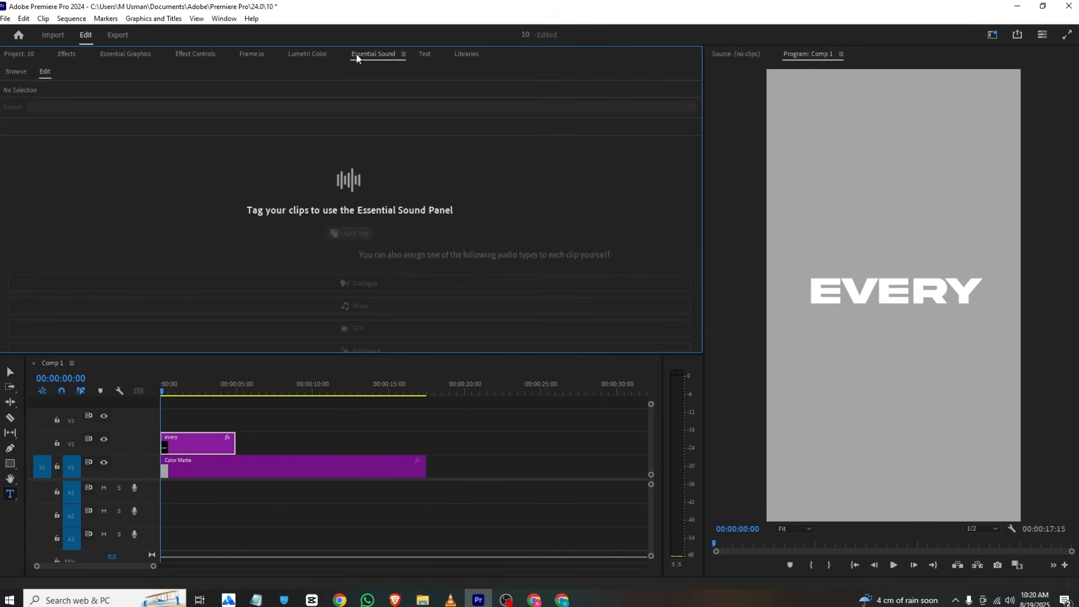
click(129, 54)
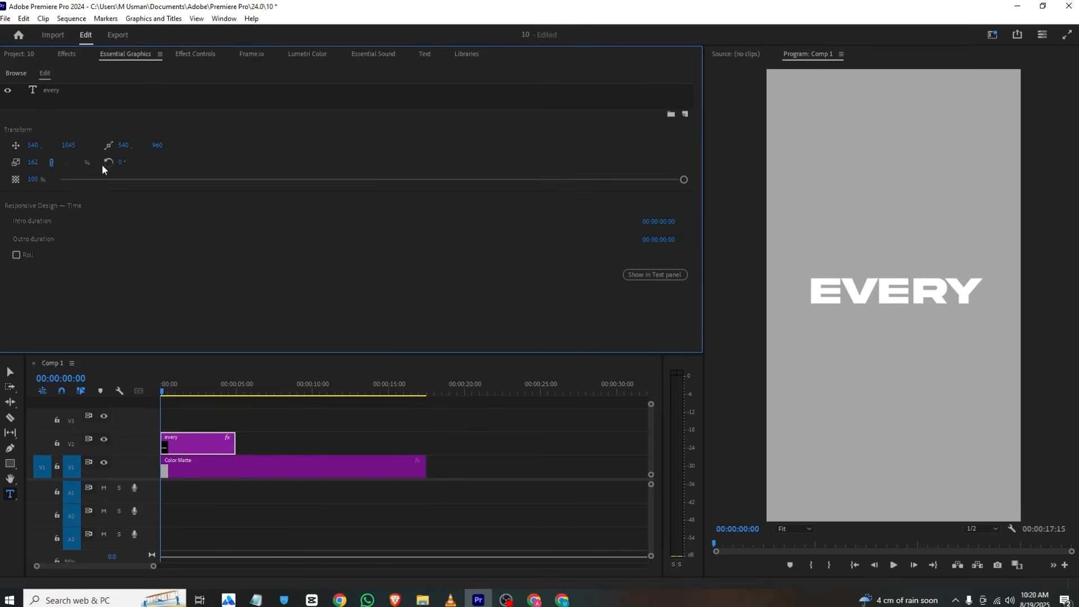
click(51, 91)
scroll(35, 251, down, 5)
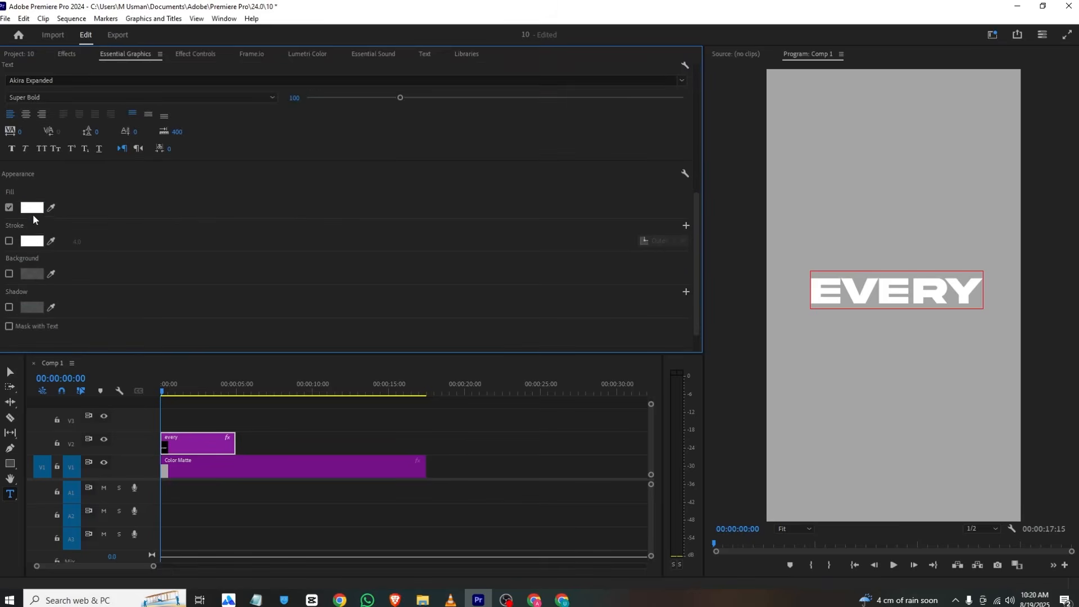
click(32, 209)
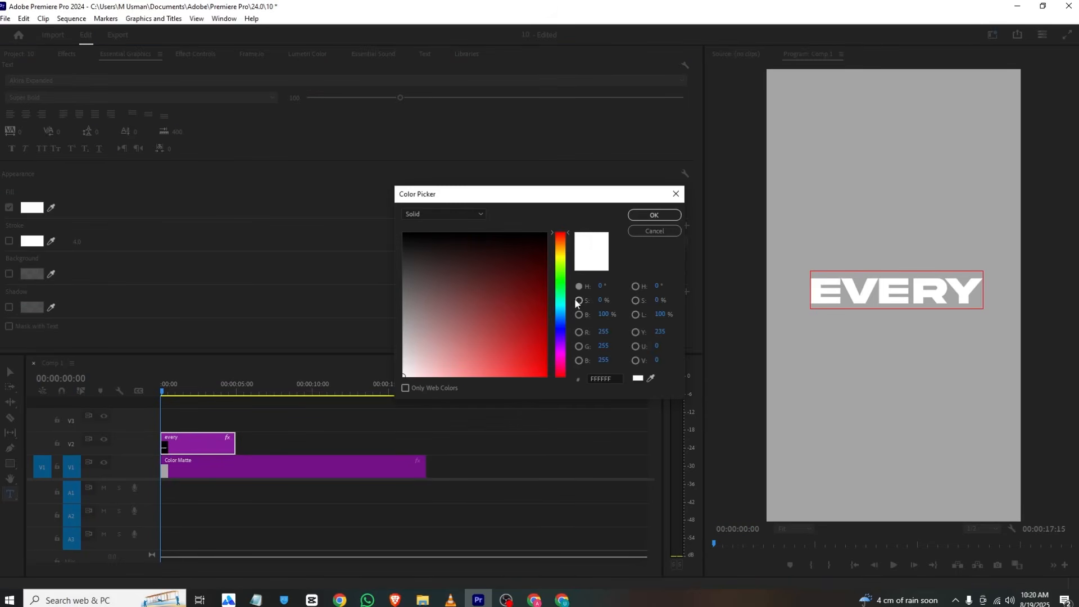
click(557, 279)
drag(557, 277, 552, 272)
click(542, 255)
click(557, 280)
click(654, 215)
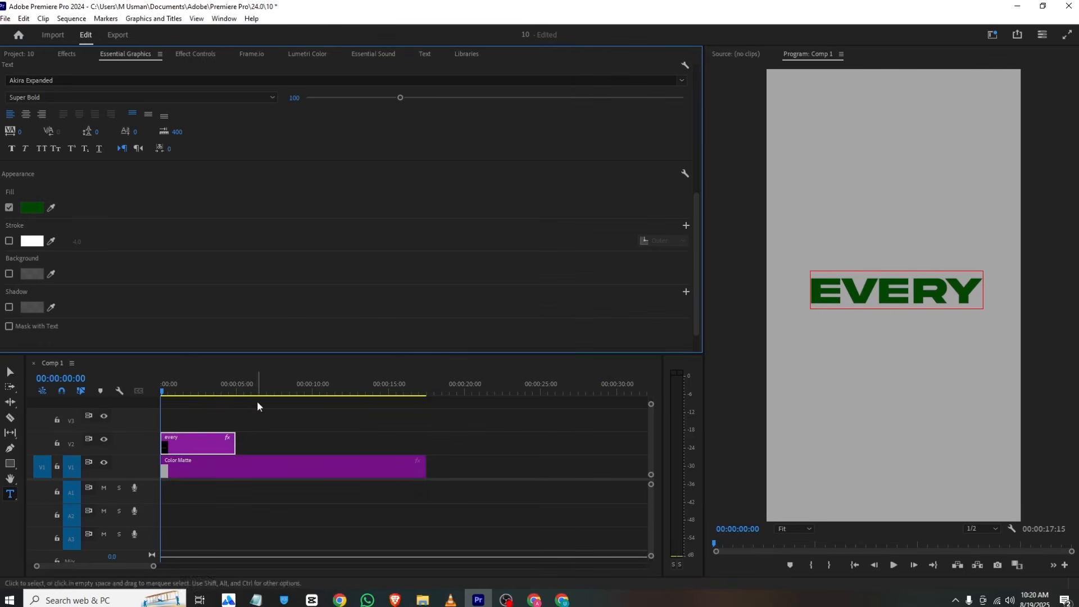
Enable keyframing for the text's position, opacity and scale, and move those keyframes to about 2 seconds.
click(66, 54)
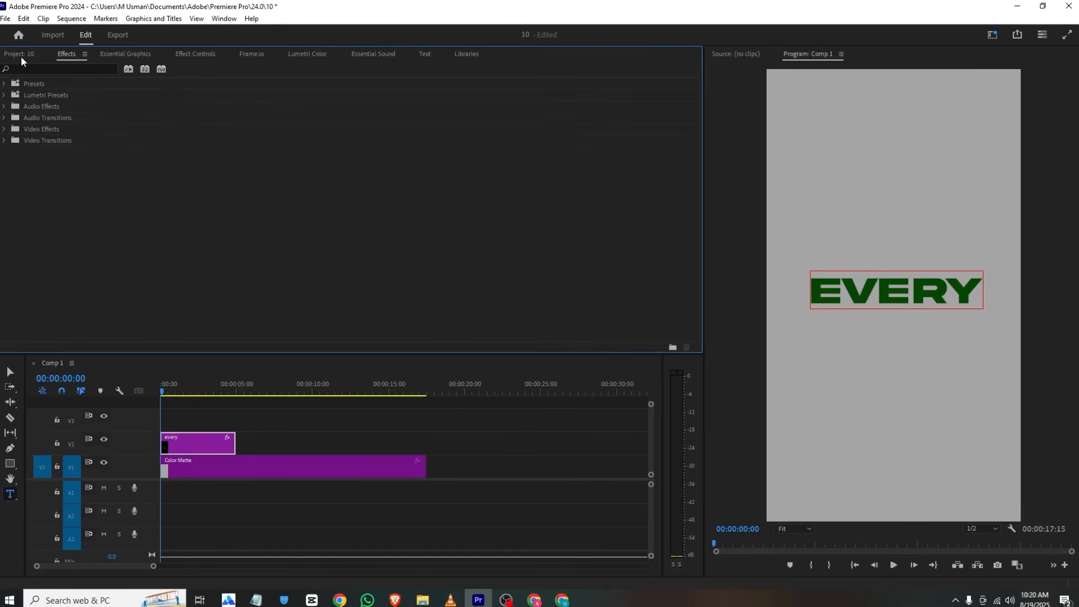
click(198, 56)
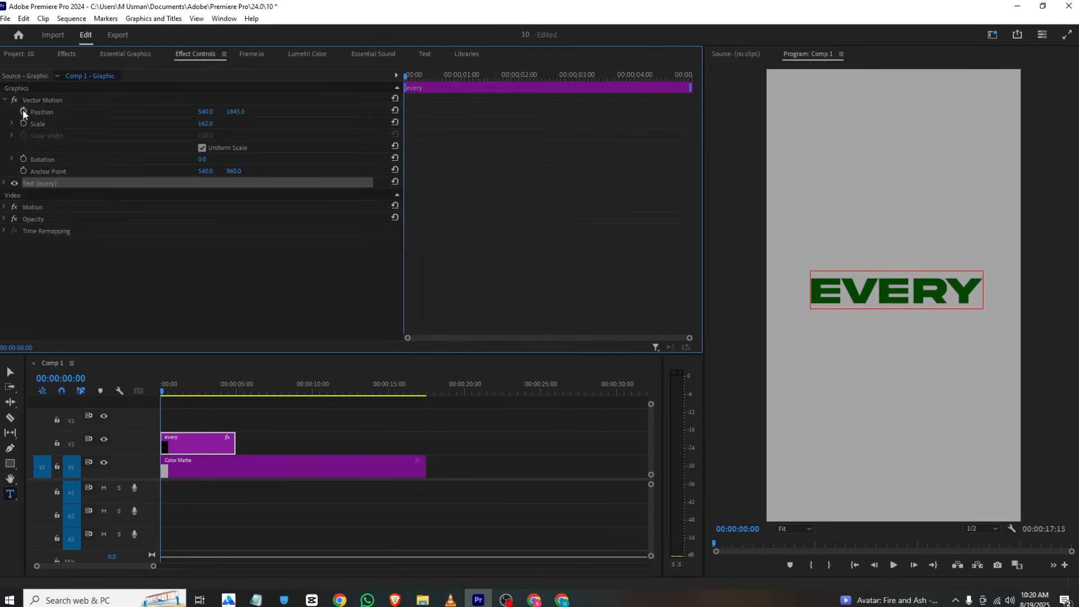
click(20, 112)
click(1, 220)
click(3, 219)
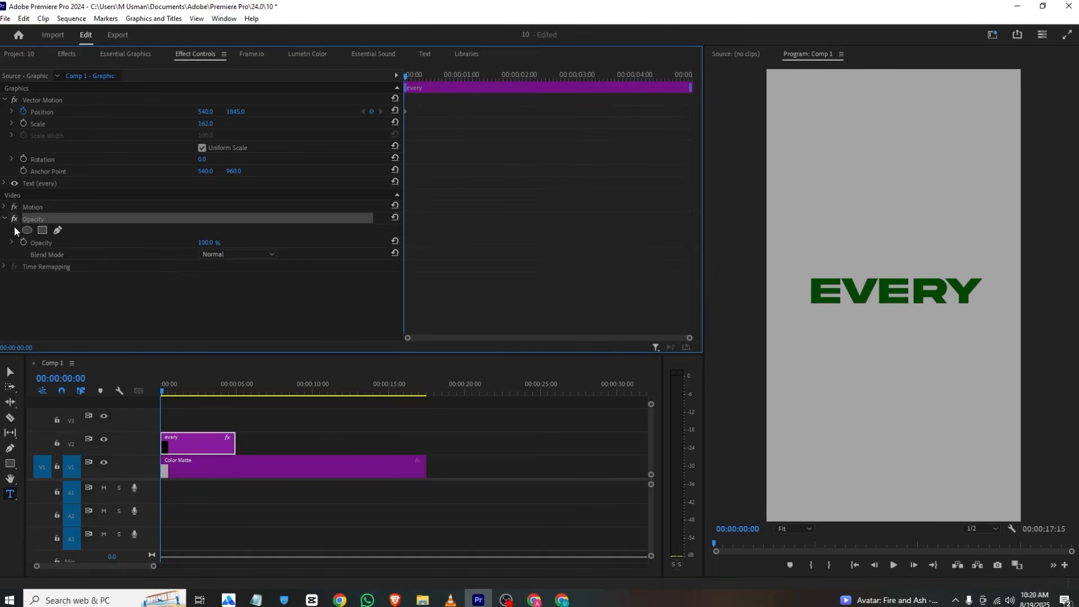
click(23, 242)
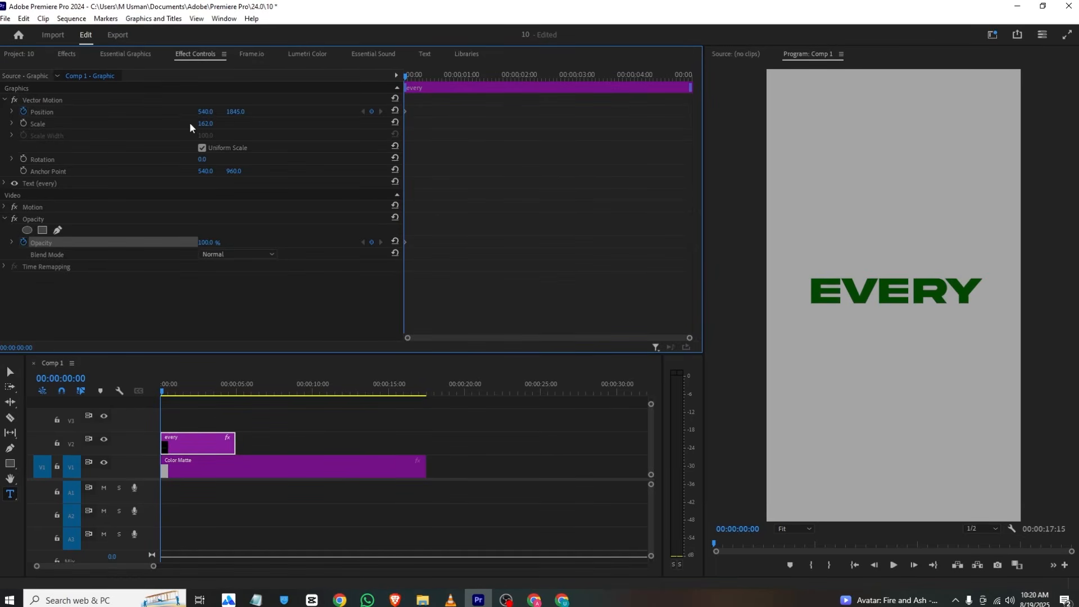
click(24, 123)
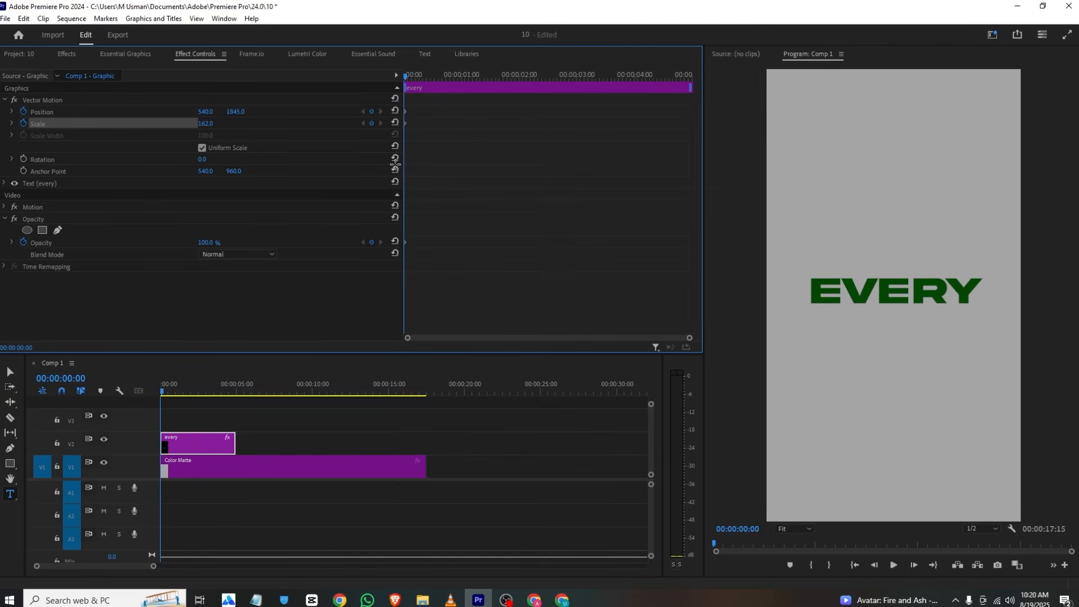
drag(406, 242, 525, 241)
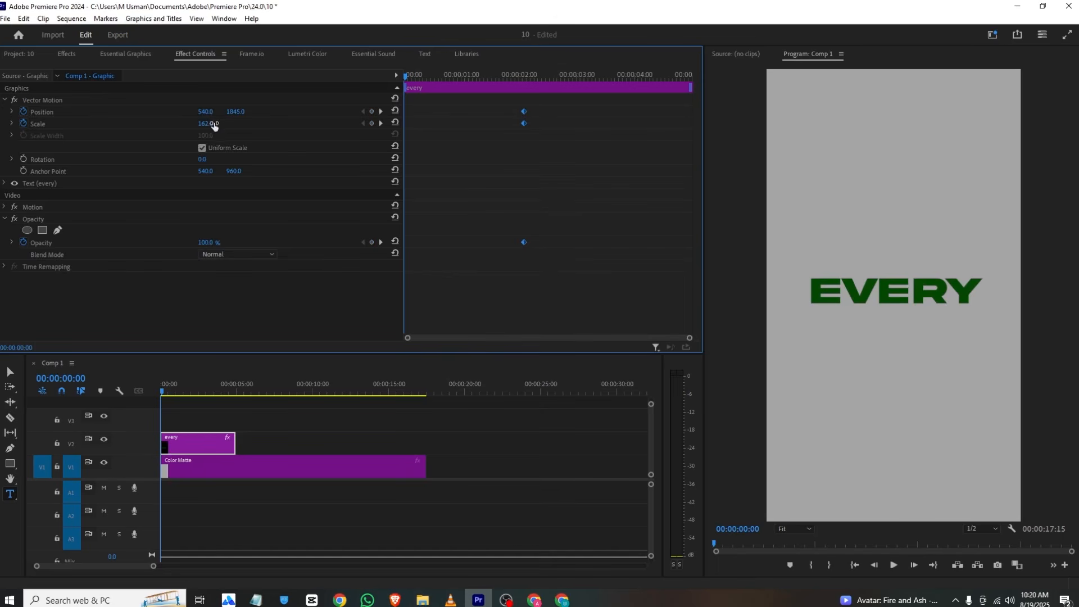
Add a rotation keyframe at about 2 seconds, and set clip-start values of vertical position 1486, scale 73, rotation 22° and opacity 0%.
mouse_move(211, 123)
mouse_down()
mouse_move(226, 112)
mouse_move(214, 112)
mouse_up()
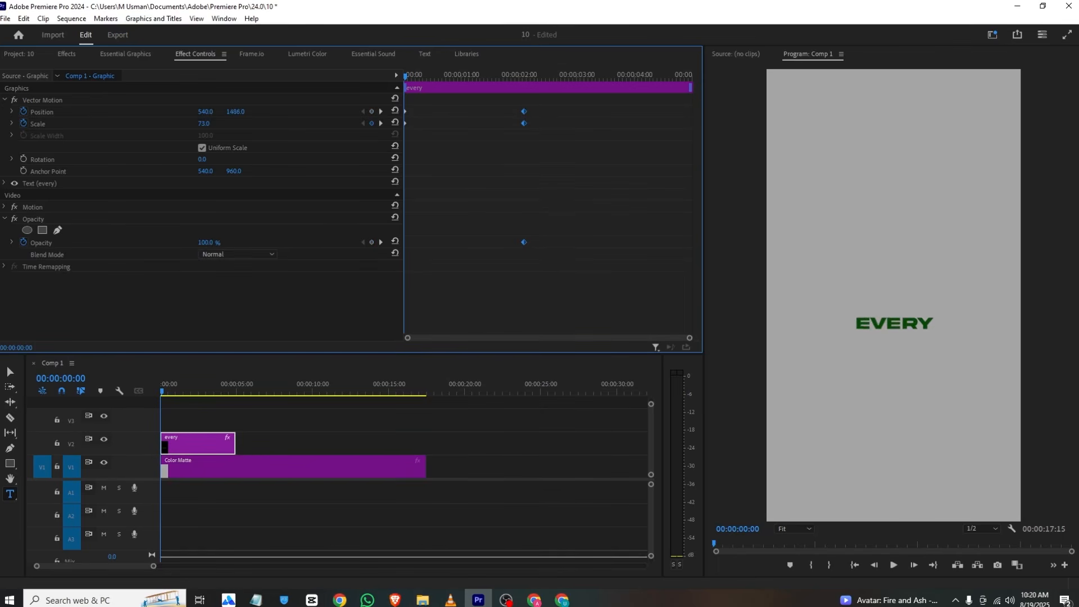
click(23, 160)
drag(505, 74, 524, 159)
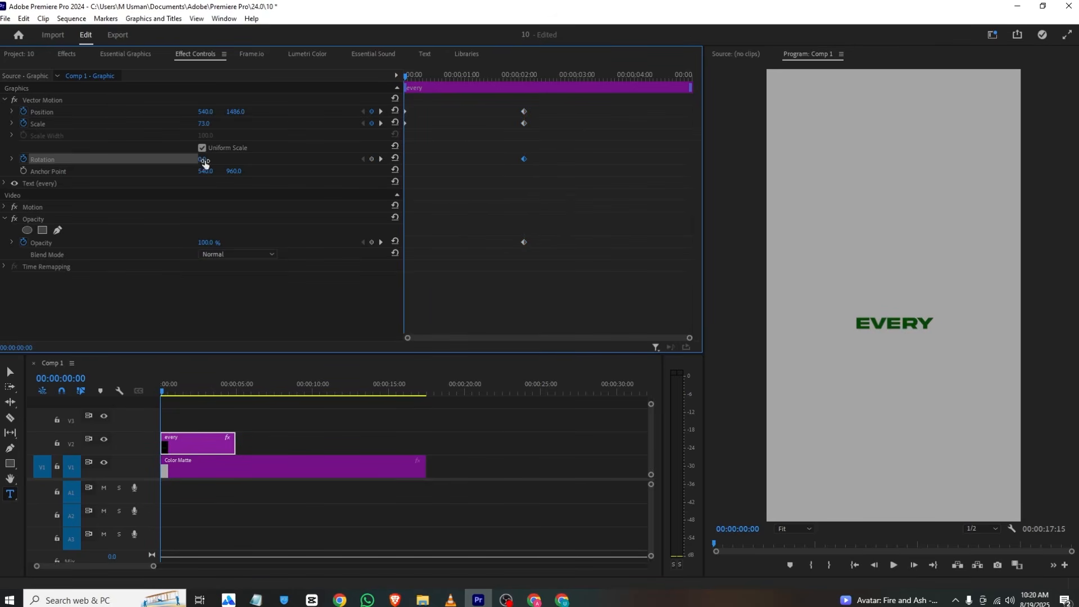
drag(205, 163, 235, 147)
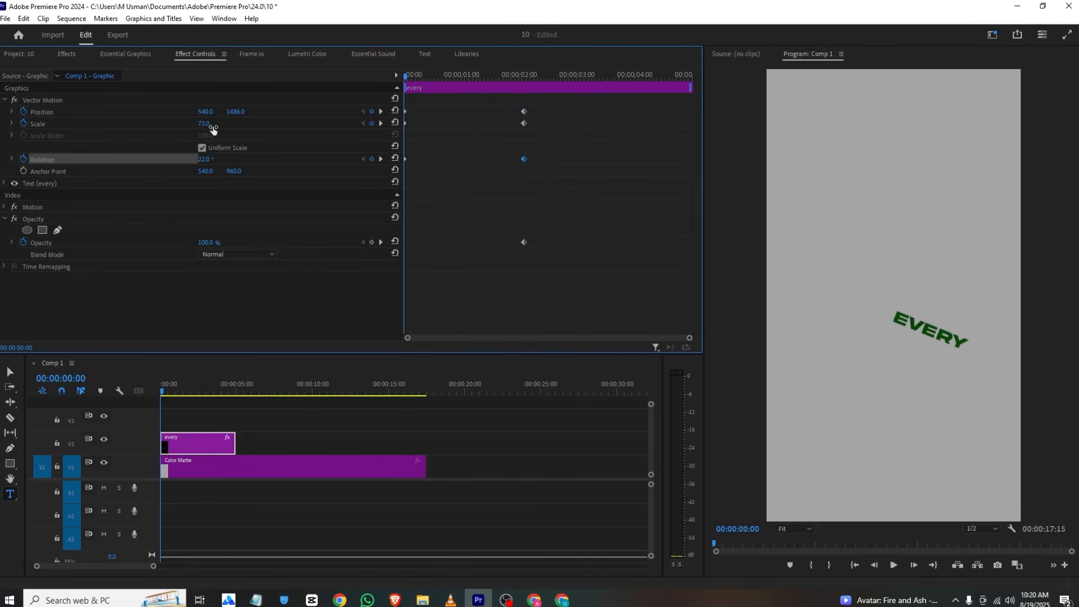
drag(207, 243, 163, 243)
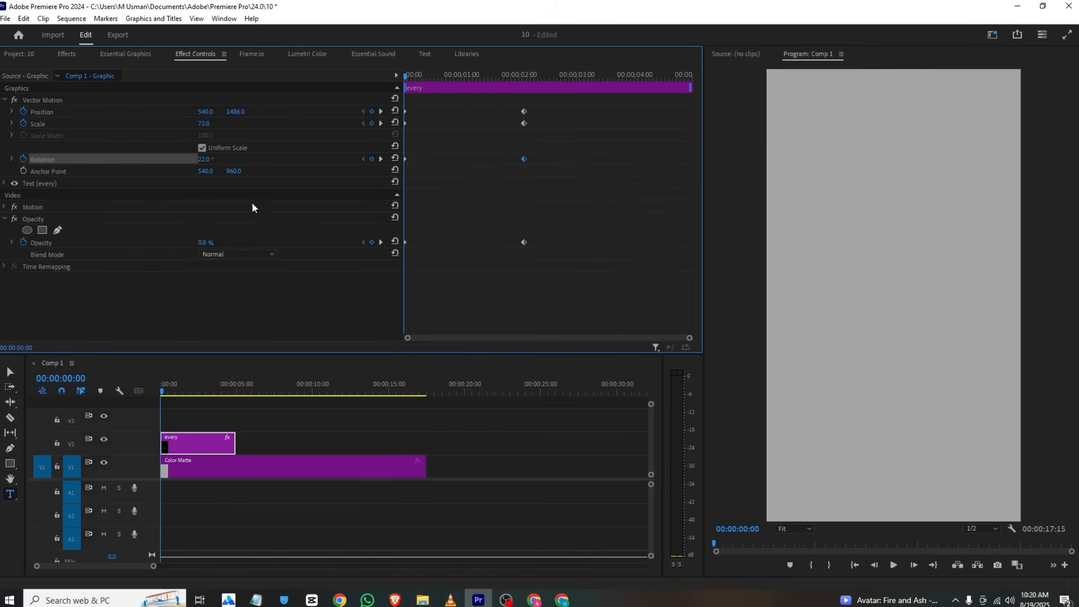
key(space)
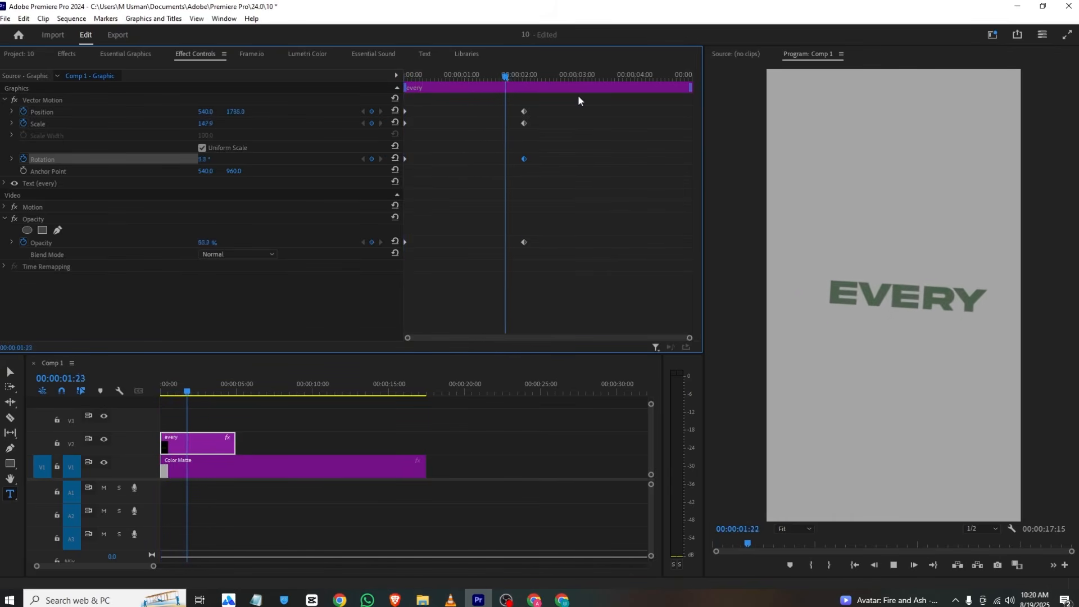
key(space)
Apply Ease In temporal interpolation to all position, scale, rotation and opacity keyframes, and preview the animation from the start.
drag(554, 100, 293, 281)
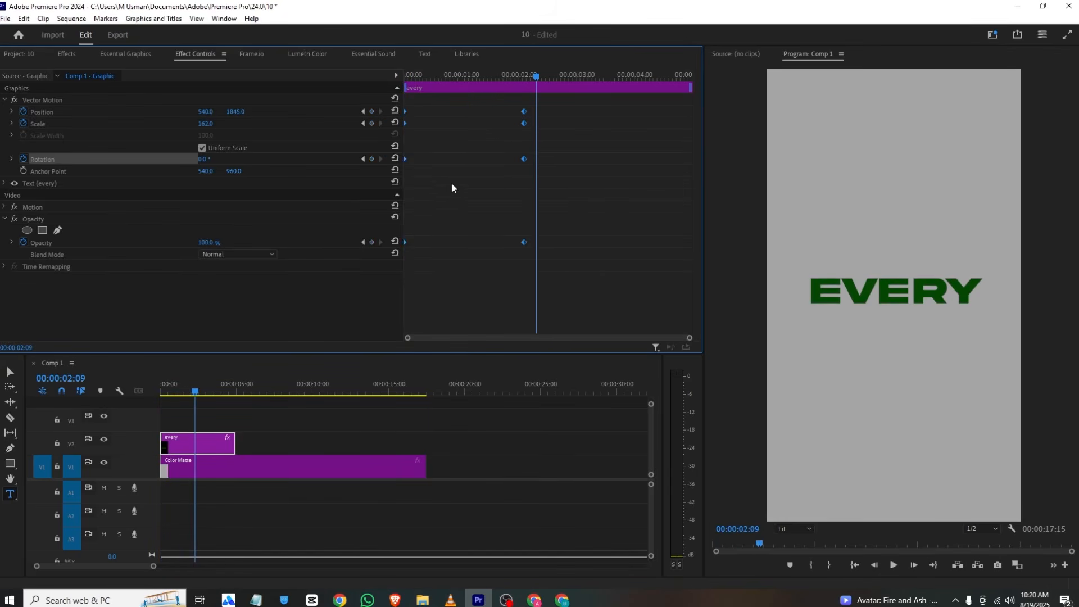
right_click(526, 113)
mouse_move(570, 206)
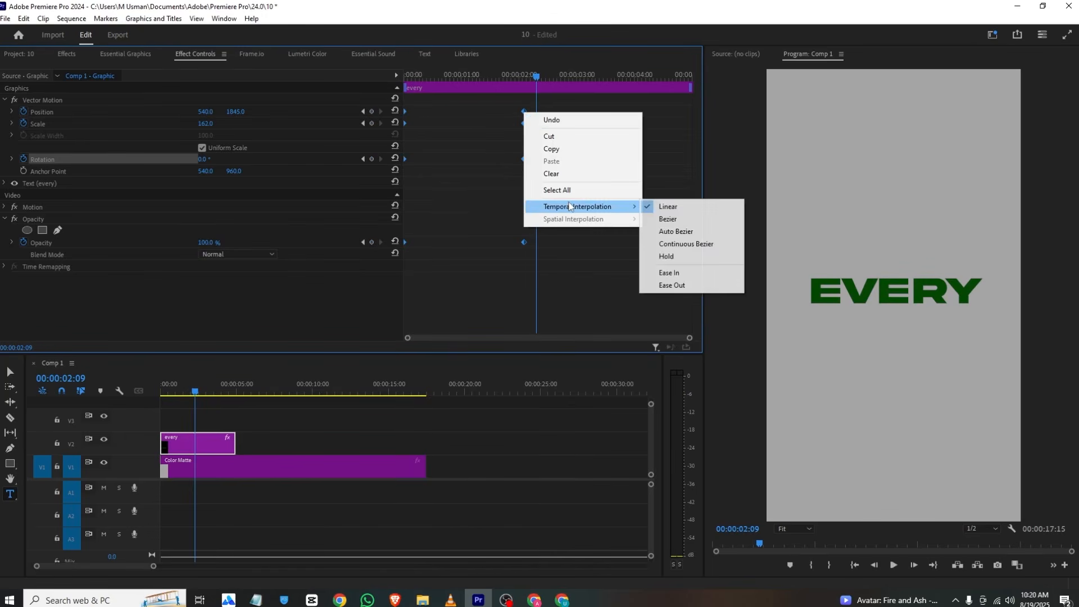
click(669, 274)
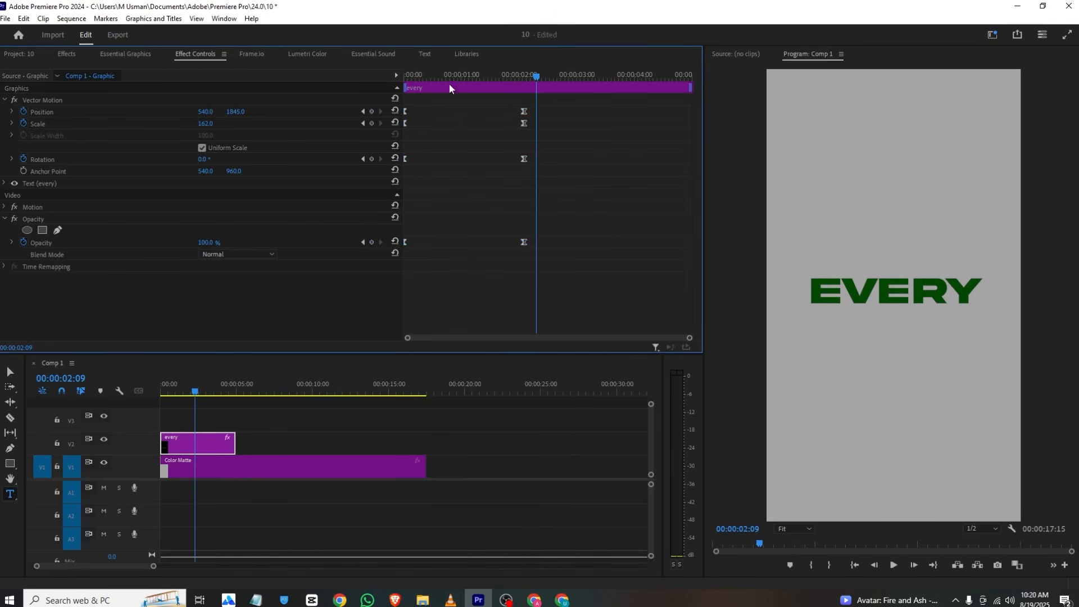
drag(450, 77, 346, 73)
key(space)
key(space)
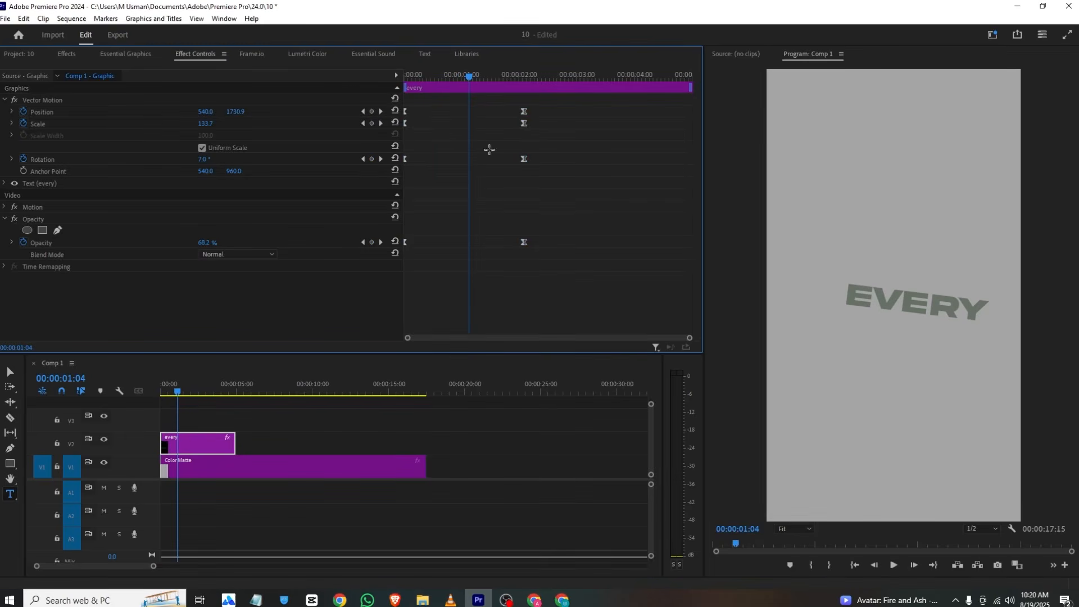
Move the ending position, scale, rotation and opacity keyframes of the "every" text to 00:00:00:22, and preview the faster animation.
drag(524, 242, 445, 243)
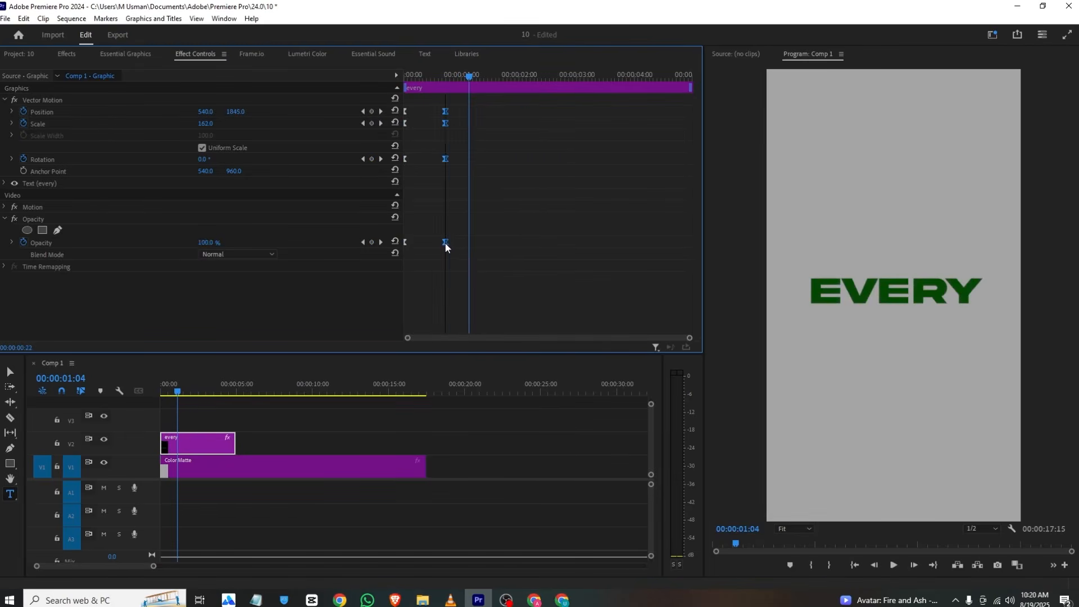
drag(431, 75, 376, 73)
key(space)
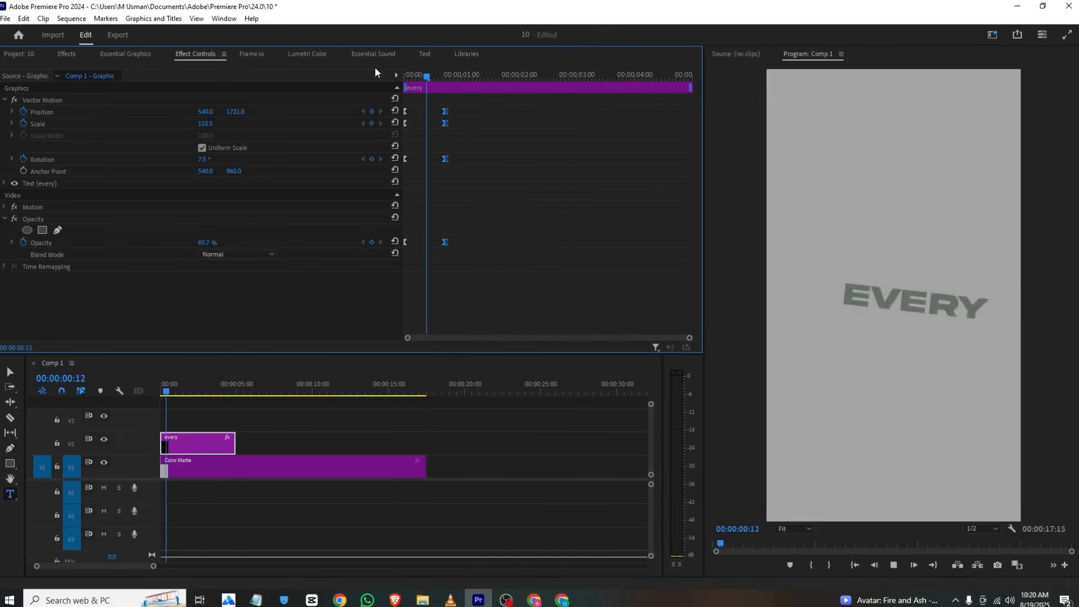
key(space)
Split the "every" clip in the timeline at 00:00:01:01.
drag(446, 67, 465, 71)
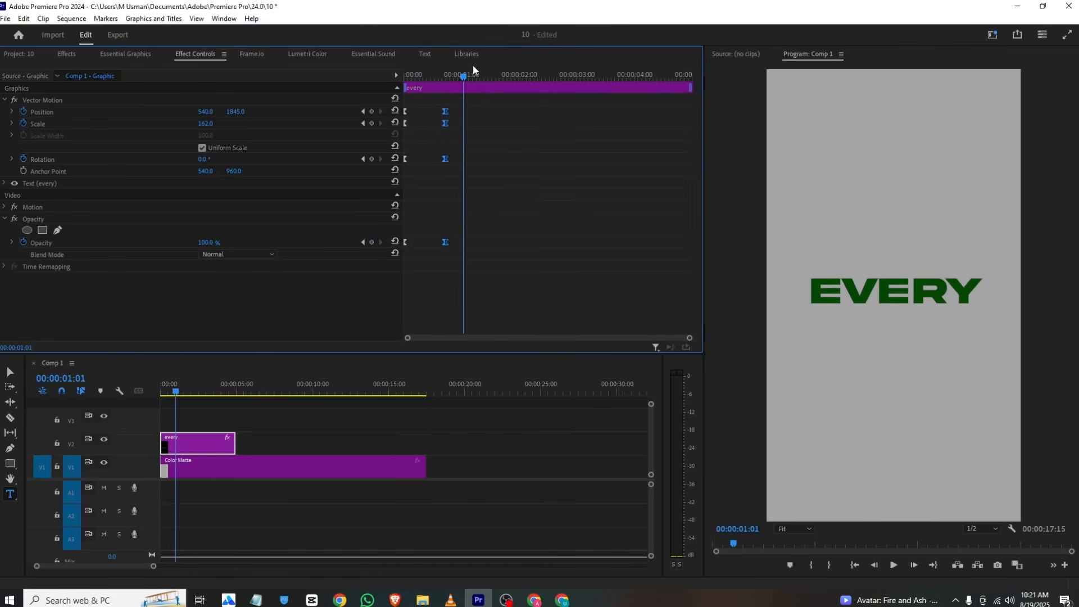
key(c)
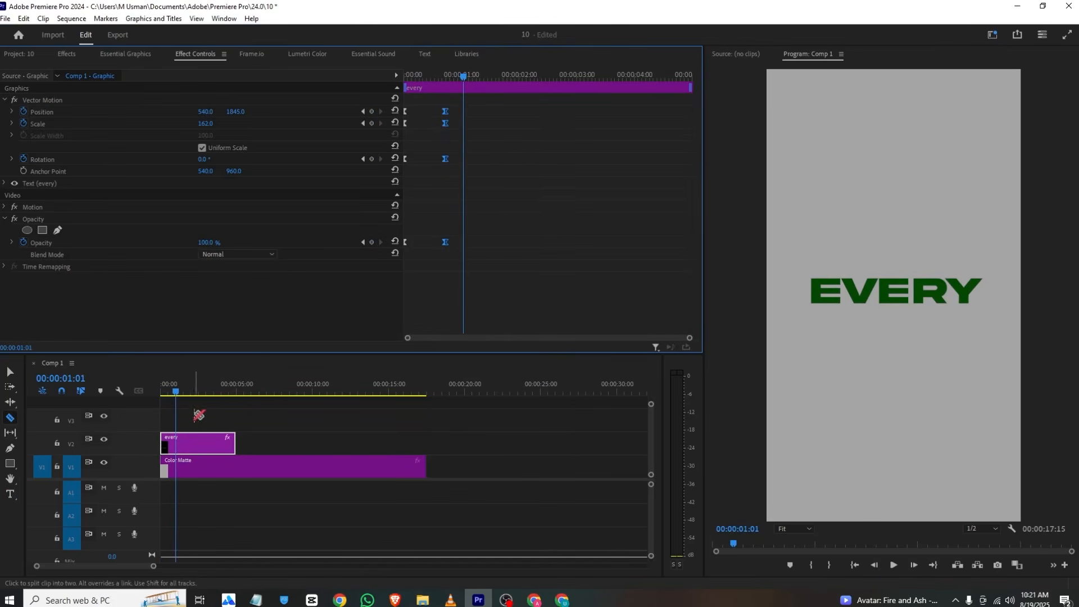
click(183, 446)
key(v)
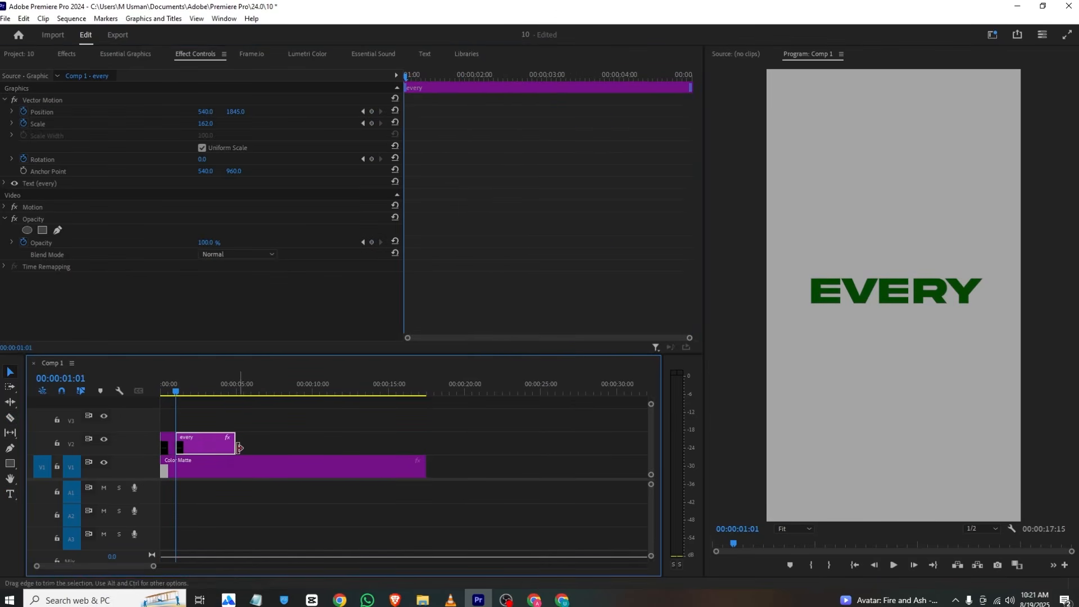
Turn off keyframing for opacity, rotation, position and scale on the second "every" clip, deleting its existing keyframes.
drag(153, 567, 116, 571)
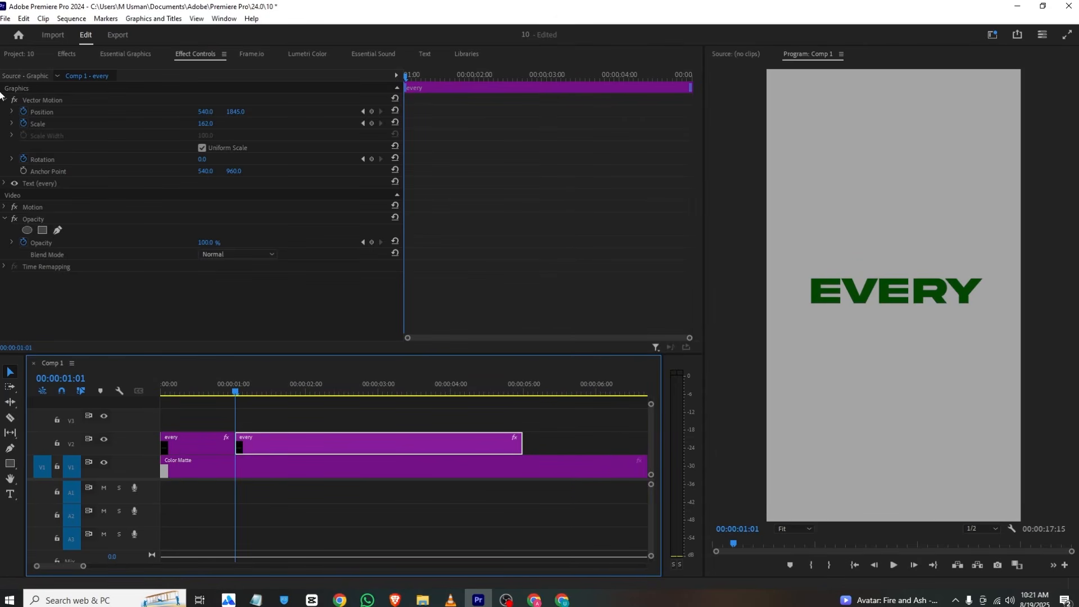
click(23, 242)
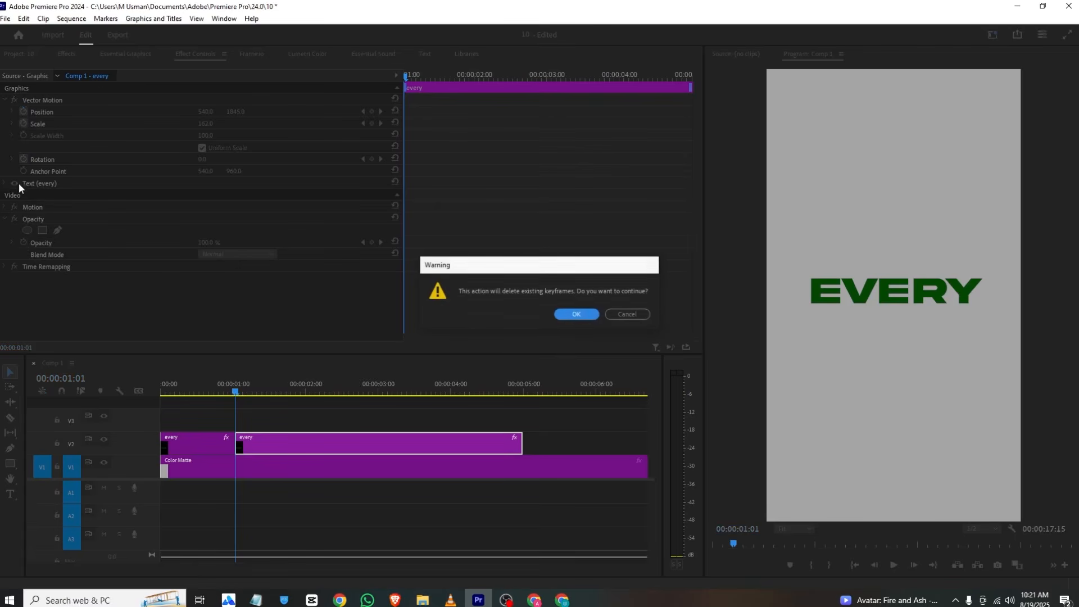
click(577, 314)
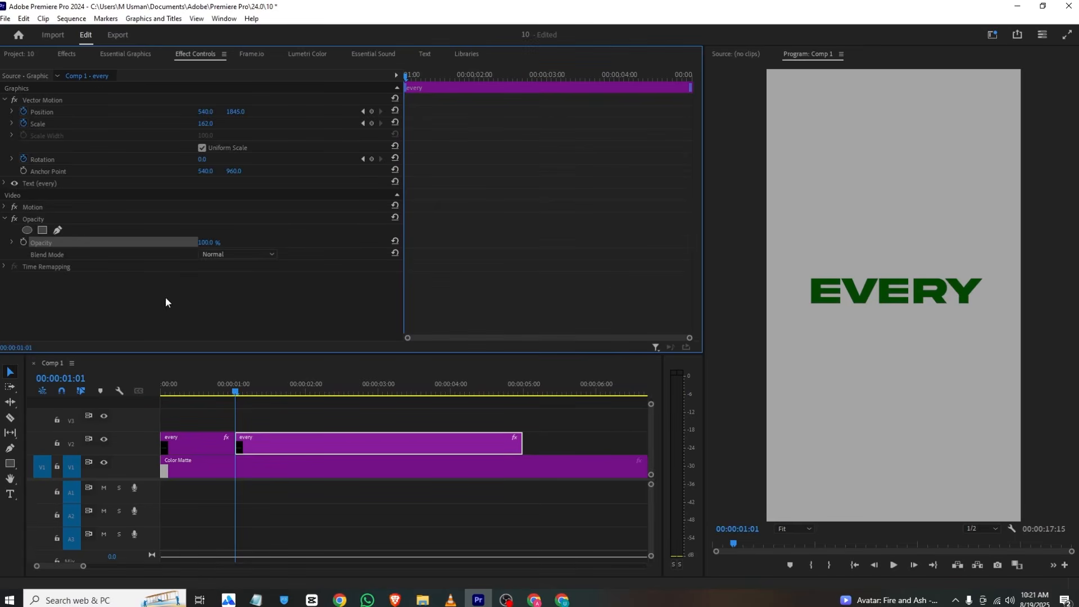
click(23, 159)
click(578, 314)
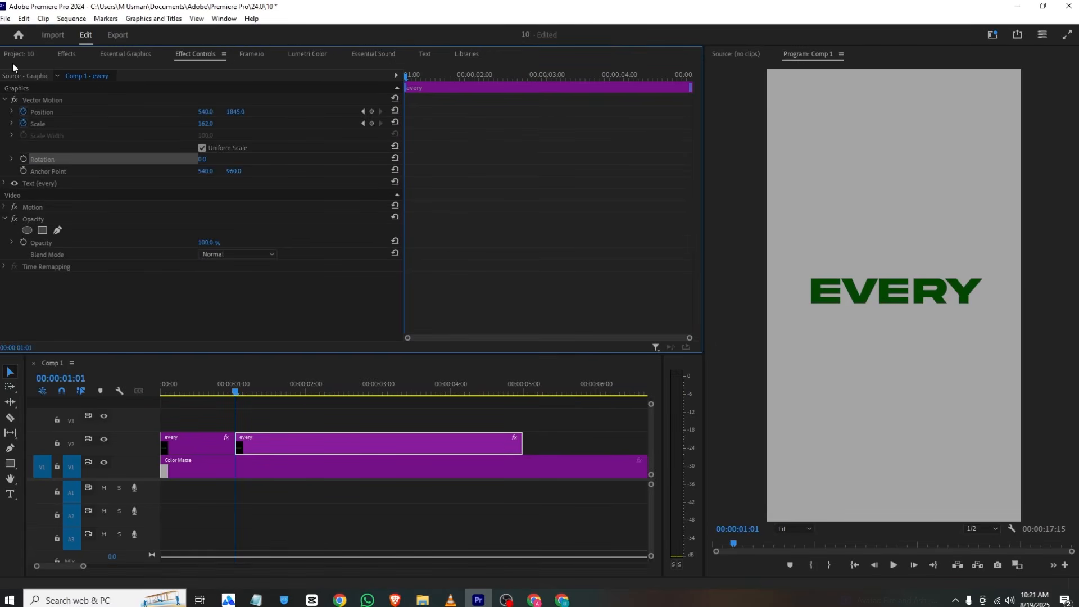
click(23, 123)
click(557, 314)
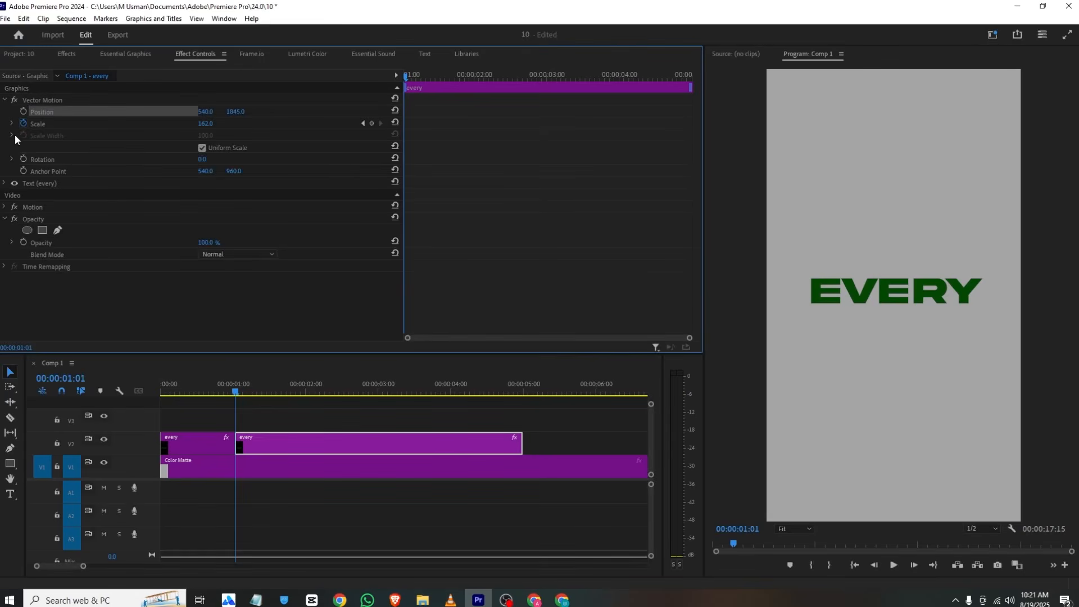
click(24, 123)
click(573, 316)
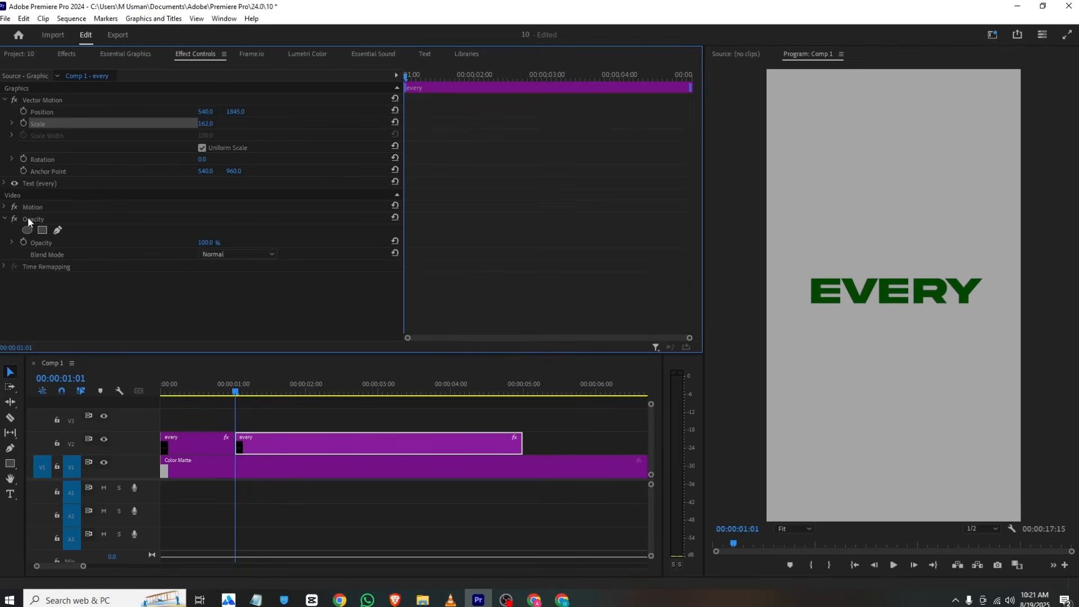
Draw a closed four-point opacity mask on the second "every" clip that covers only the lower half of the word.
click(58, 230)
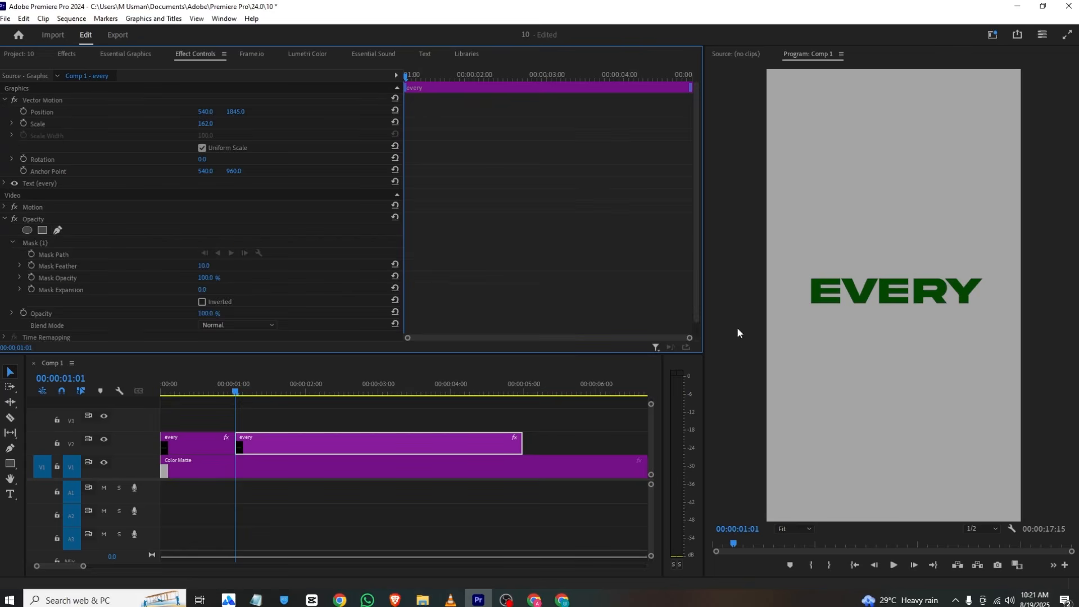
click(793, 291)
click(996, 289)
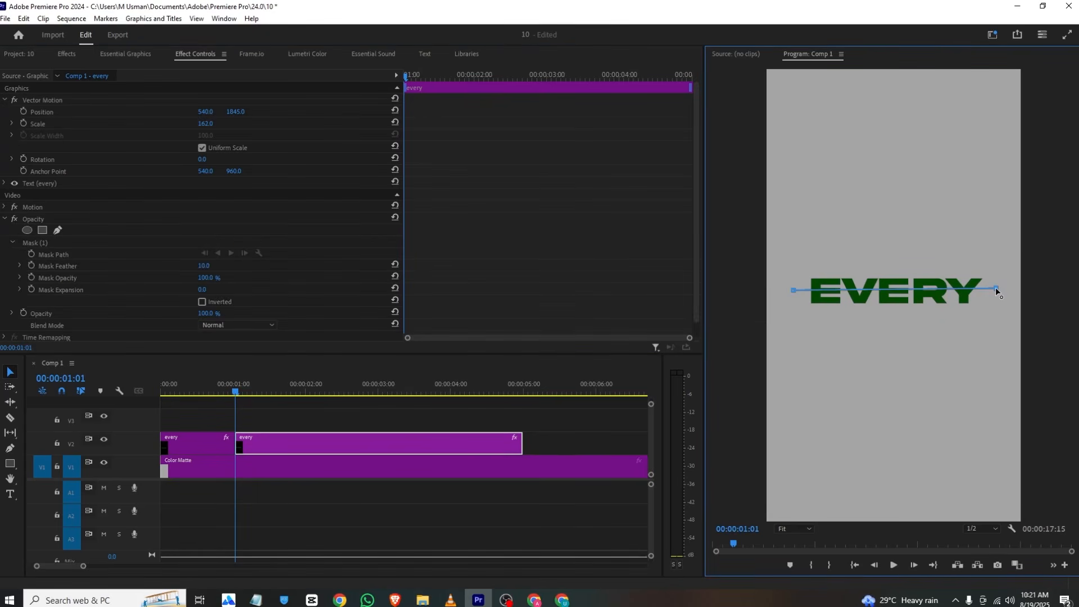
click(995, 353)
click(804, 354)
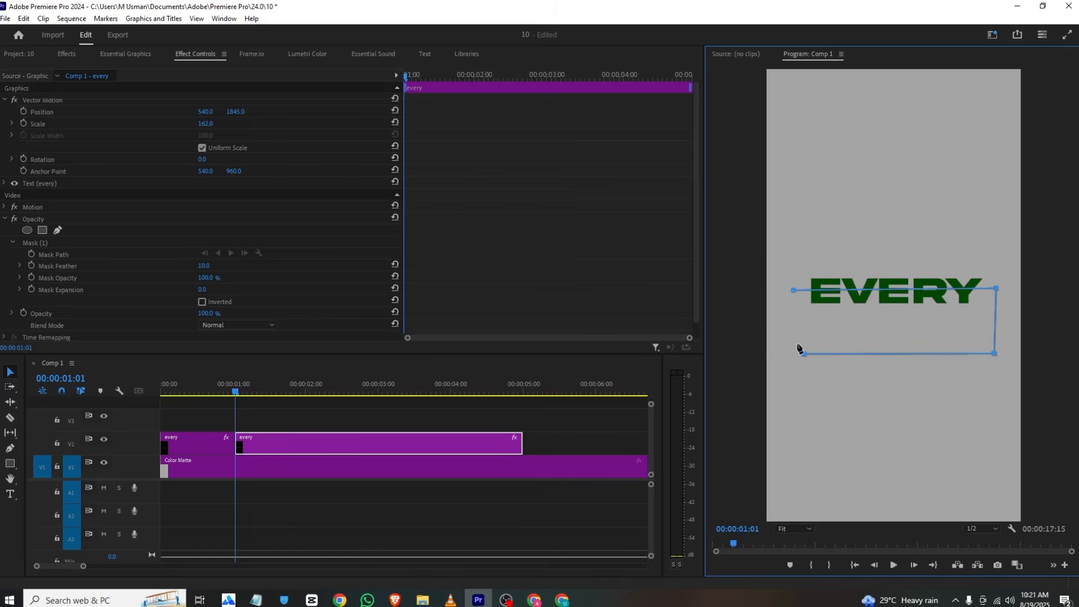
click(793, 291)
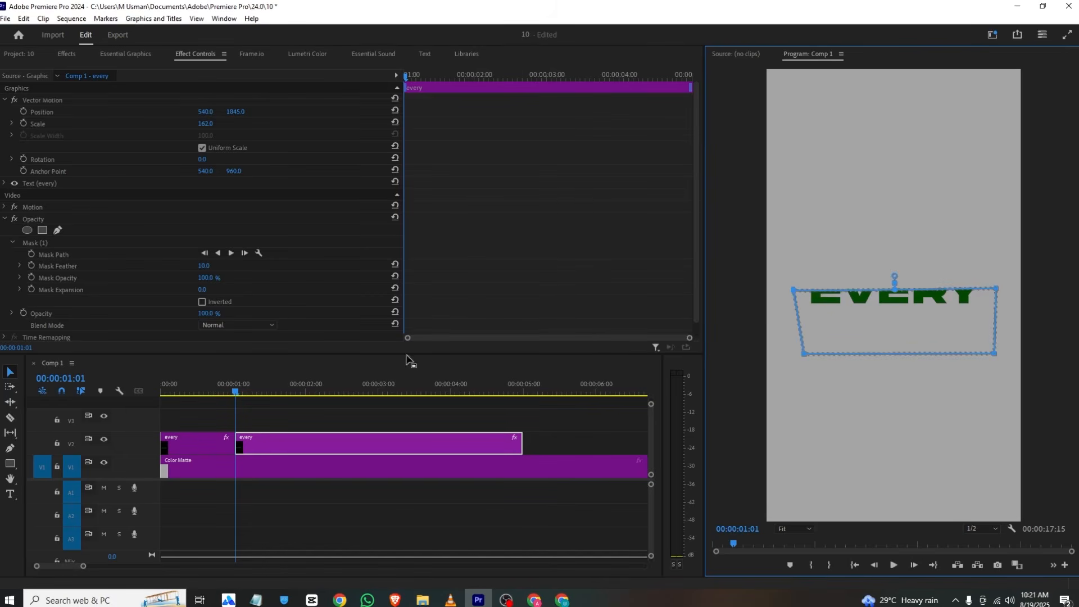
Duplicate the masked "every" clip onto track V3 and invert the duplicate's mask.
drag(270, 444, 272, 415)
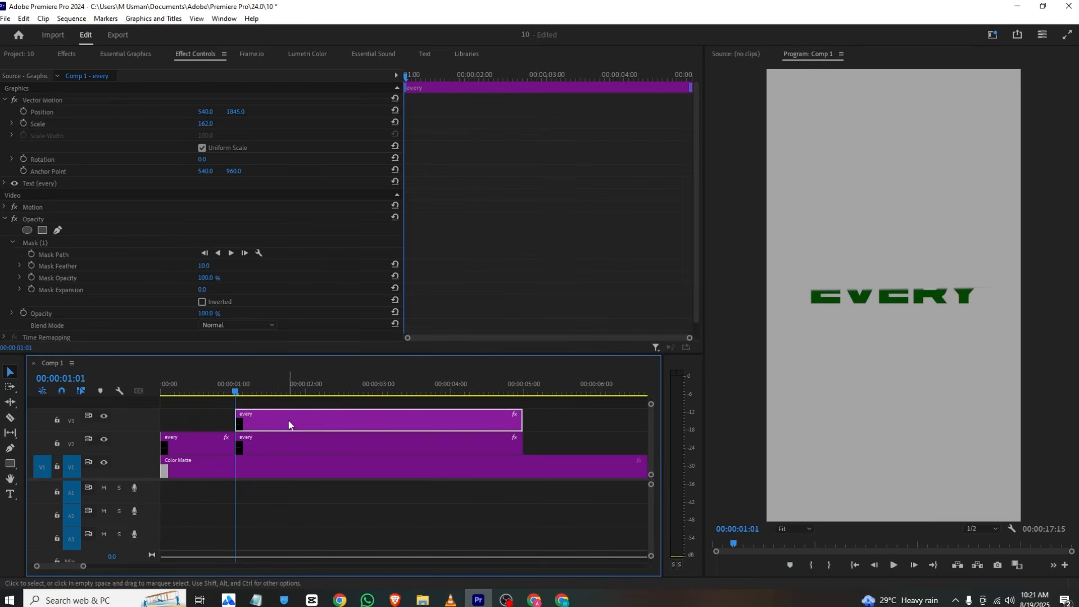
click(203, 301)
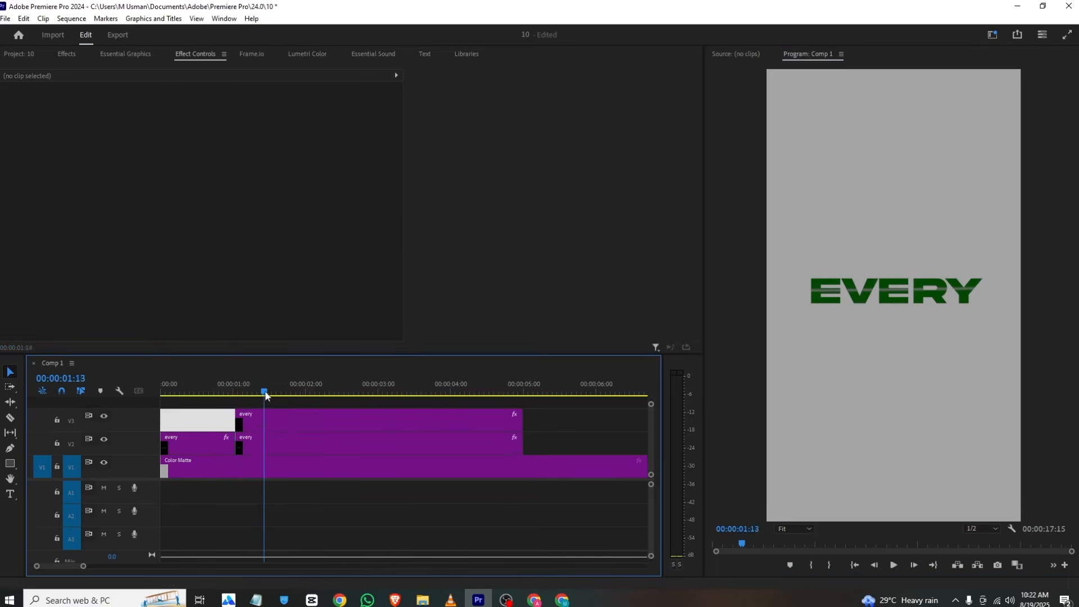
drag(265, 393, 235, 394)
Nest the V2 and V3 masked "every" clips into separate nested sequences, keeping the default names.
click(270, 459)
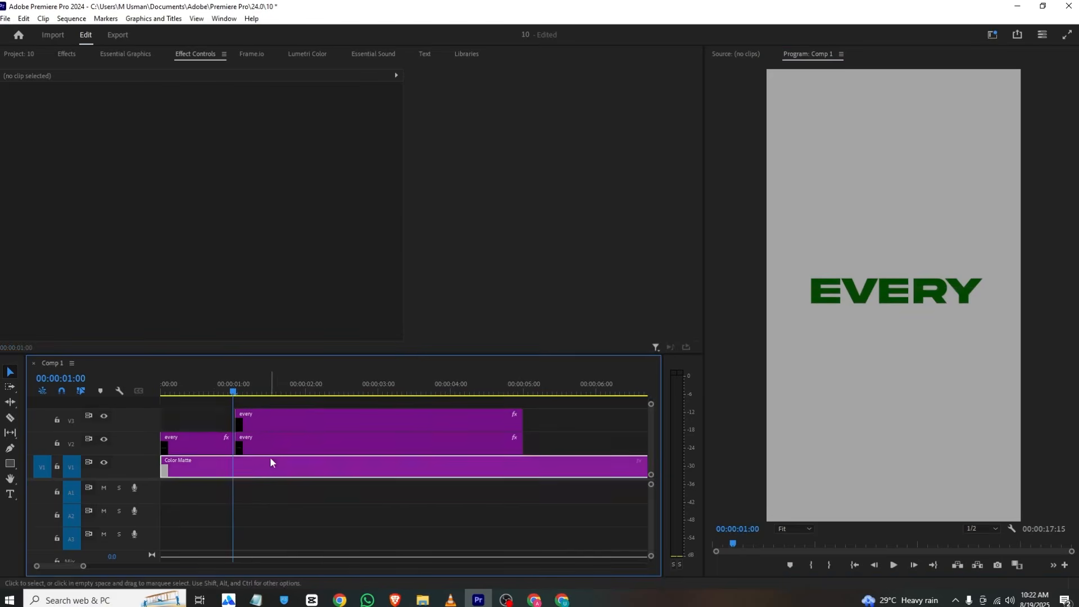
right_click(271, 451)
click(299, 321)
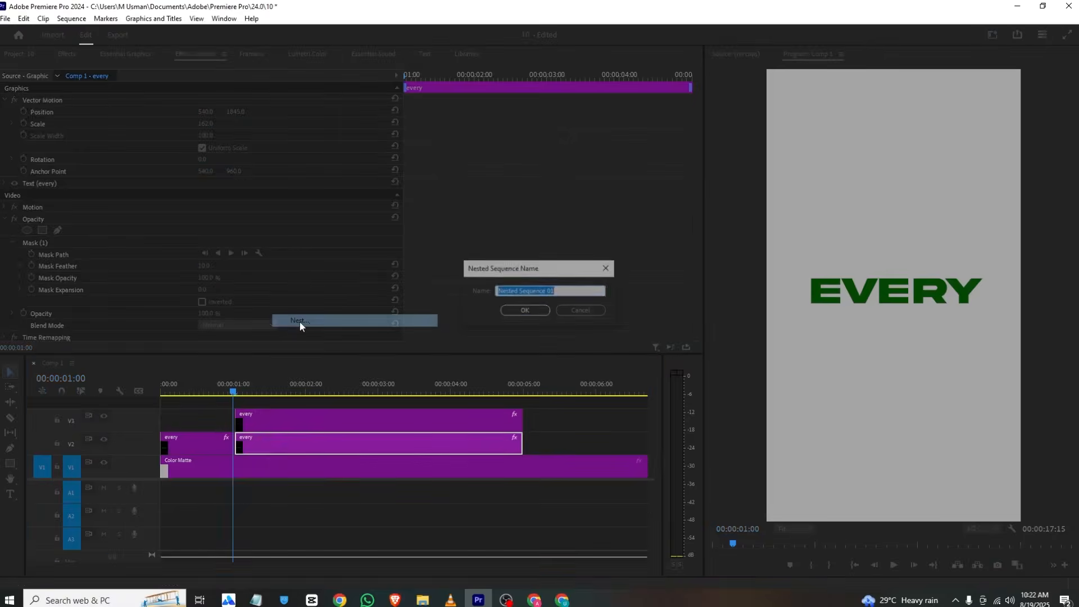
key(Return)
click(378, 422)
right_click(378, 423)
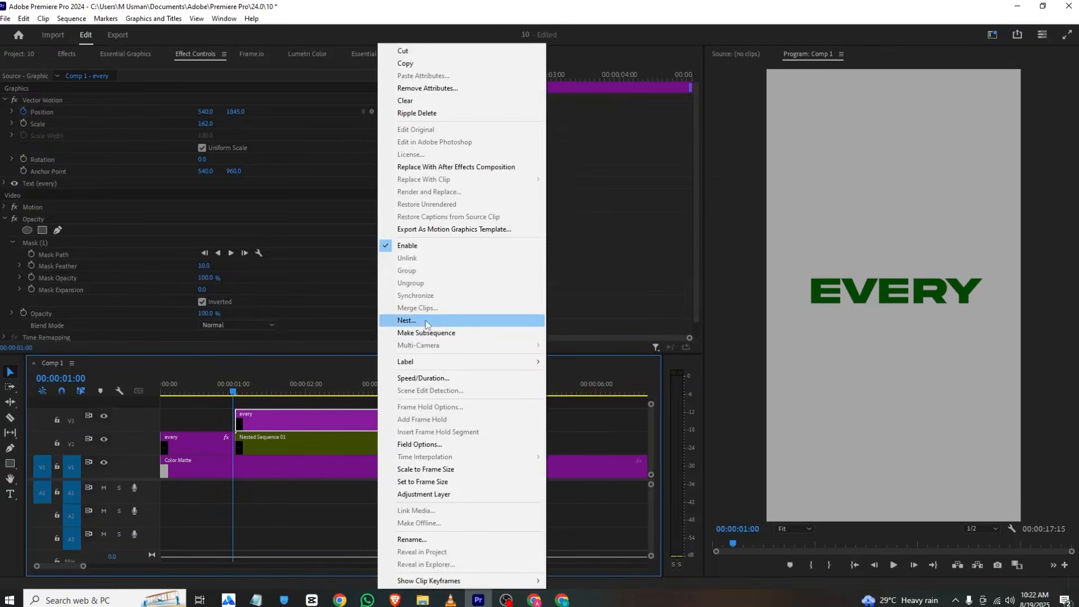
click(405, 319)
key(Return)
Keyframe the V3 nested clip's position from 00:00:01:02, moving it up to a vertical position of 915 at 00:00:02:02.
click(281, 413)
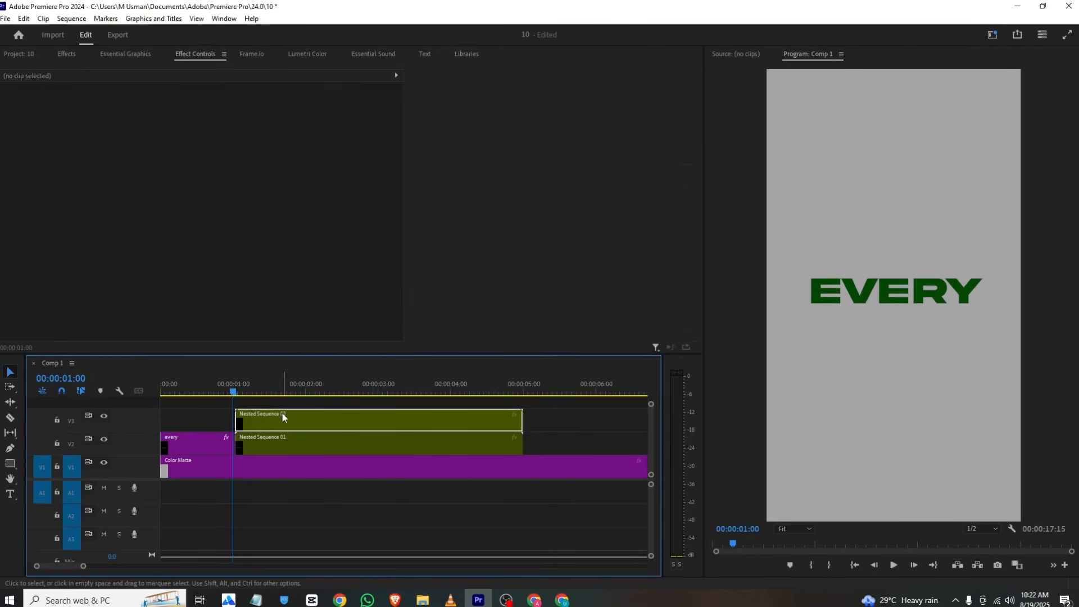
click(238, 390)
click(5, 101)
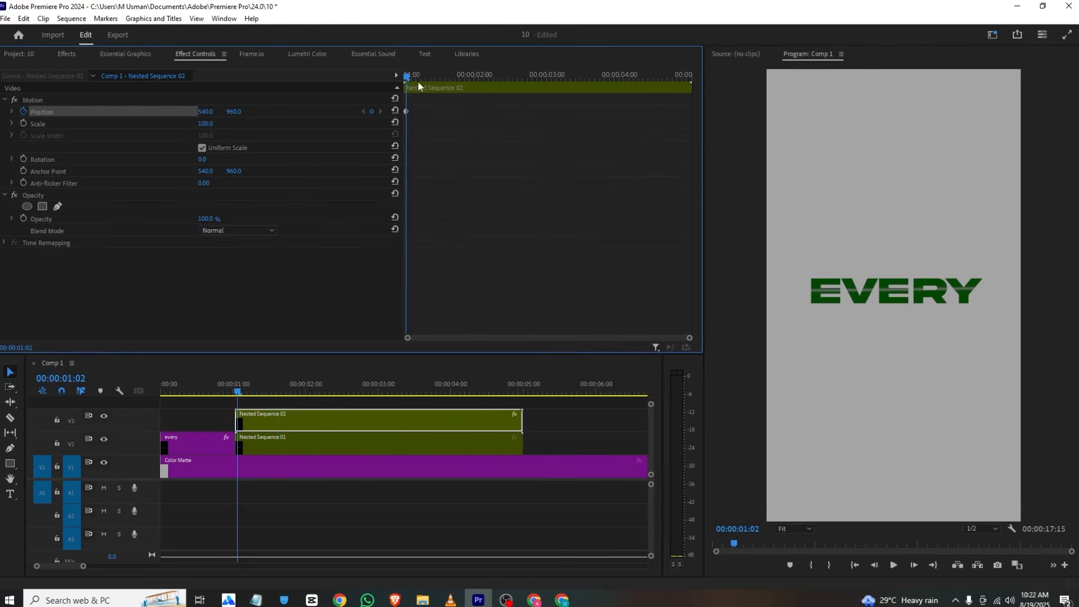
click(478, 74)
drag(242, 112, 217, 111)
Keyframe the V2 nested clip's position from its start at 00:00:01:01, moving it to a vertical position of 964 at 00:00:02:02.
click(311, 456)
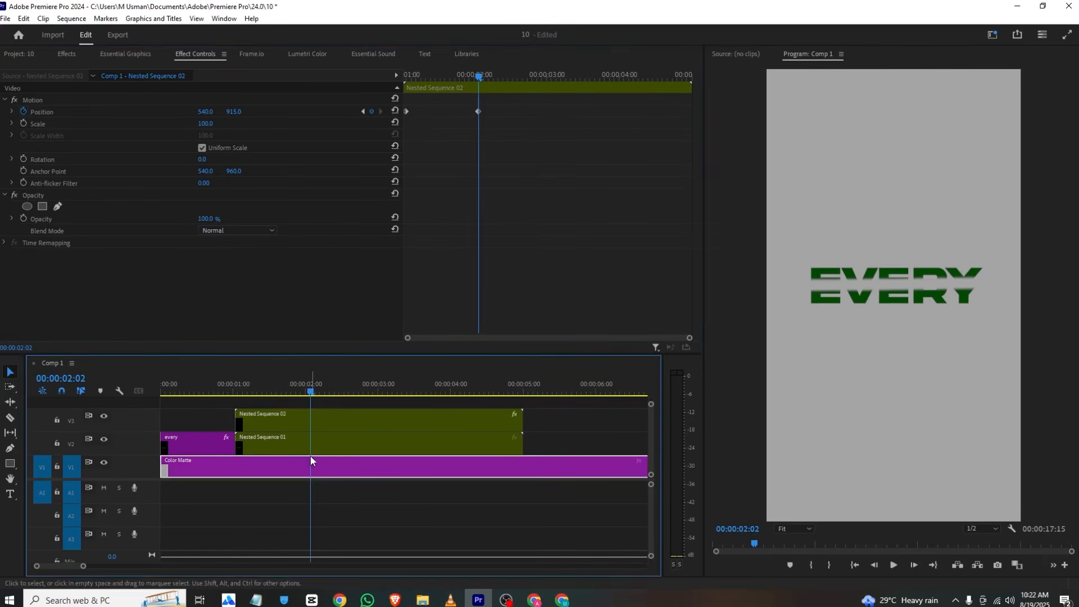
click(308, 444)
click(407, 75)
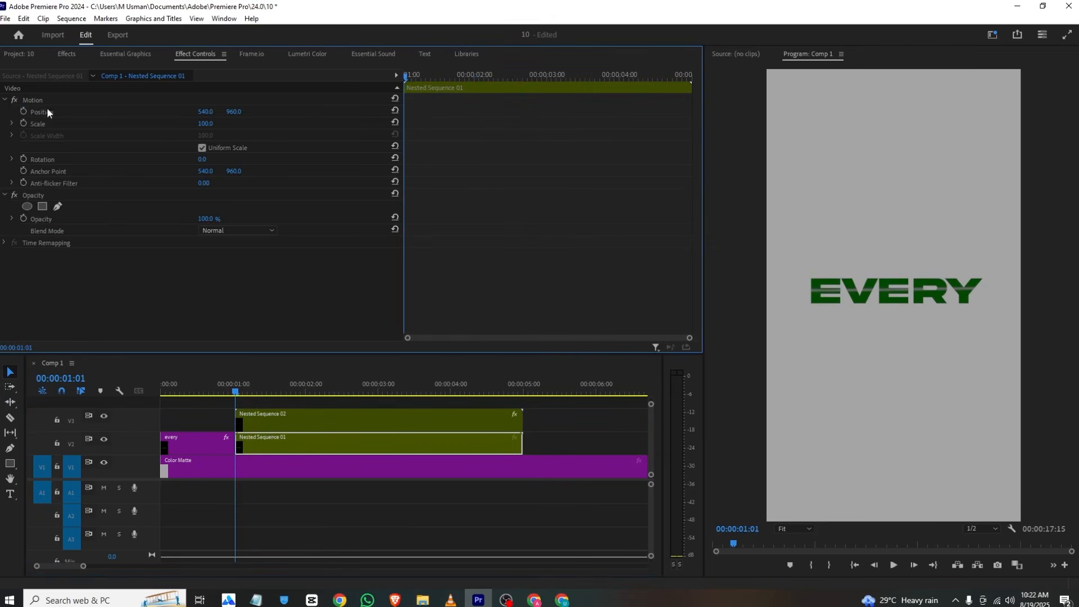
click(23, 111)
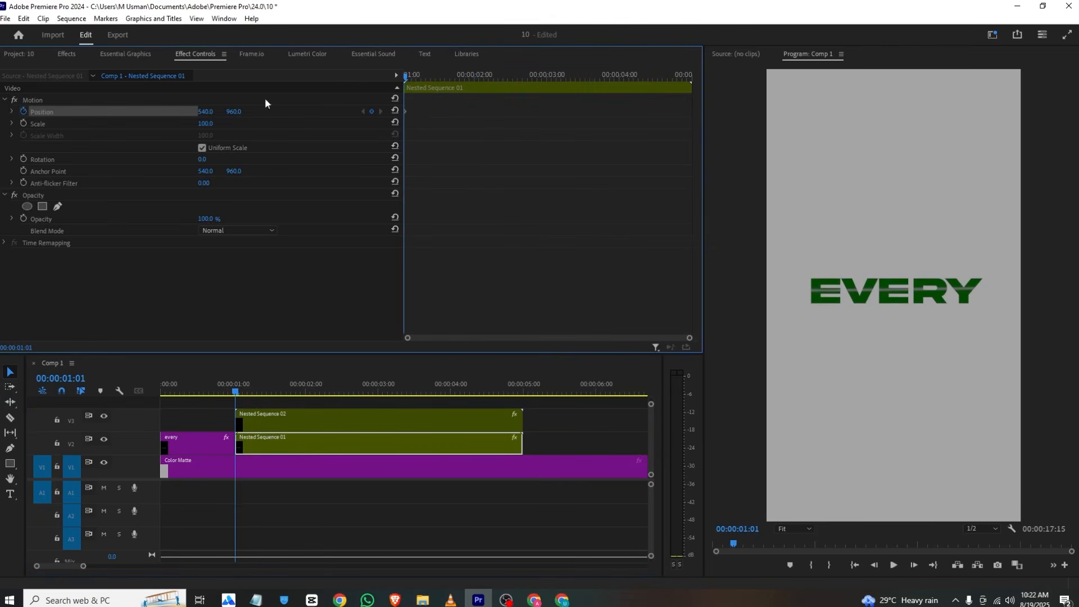
click(324, 417)
click(481, 76)
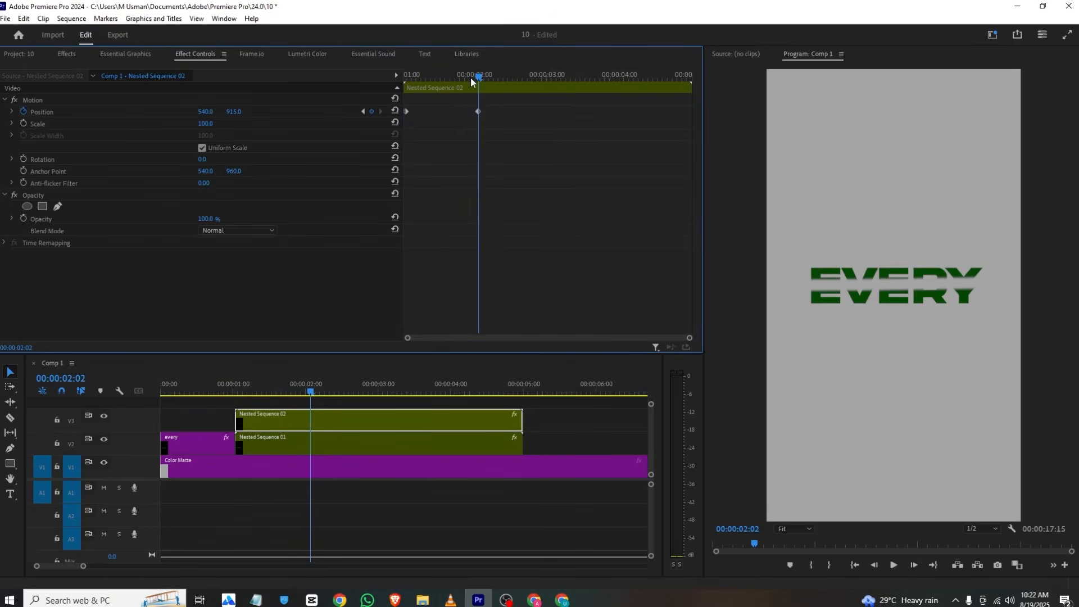
mouse_move(239, 112)
mouse_down()
mouse_move(254, 112)
mouse_move(232, 112)
mouse_move(241, 112)
mouse_up()
key(ctrl+z)
click(309, 444)
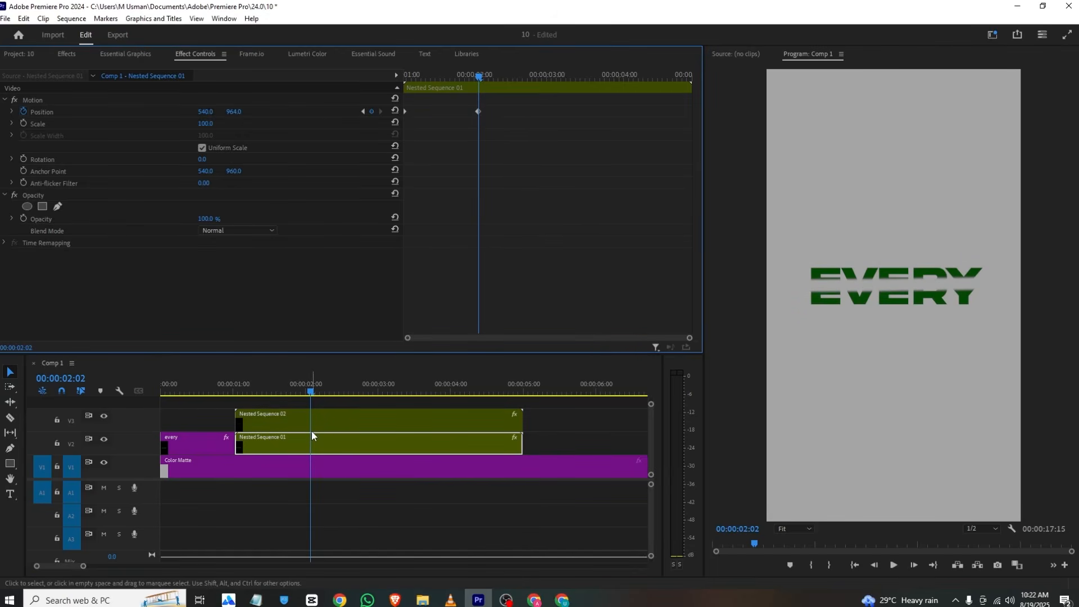
Set the mask feather to 0 on the "every" clips inside both nested sequences.
double_click(298, 441)
click(218, 442)
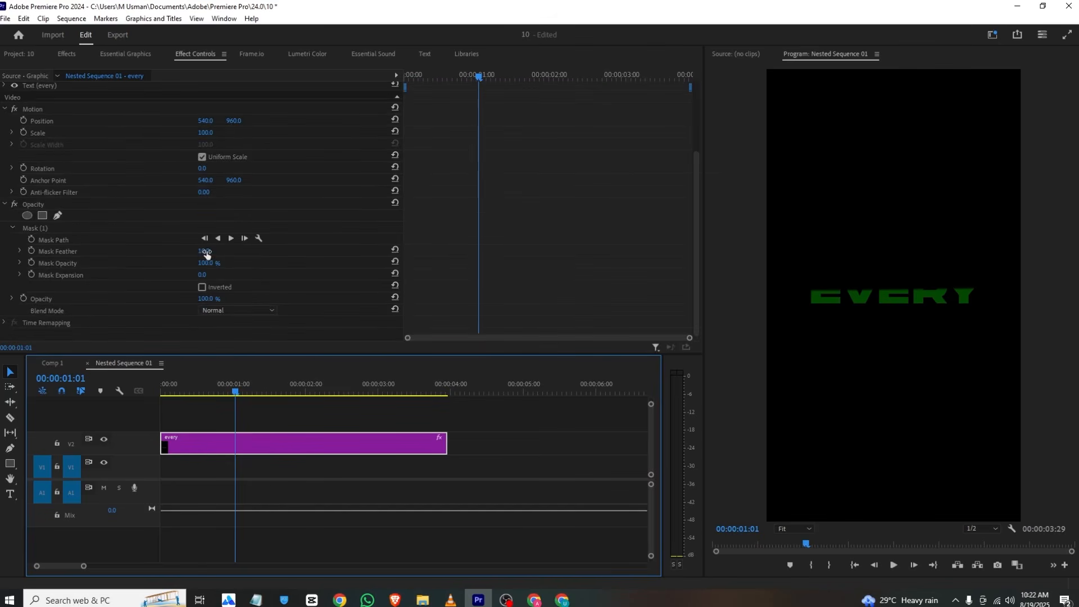
drag(207, 254, 198, 254)
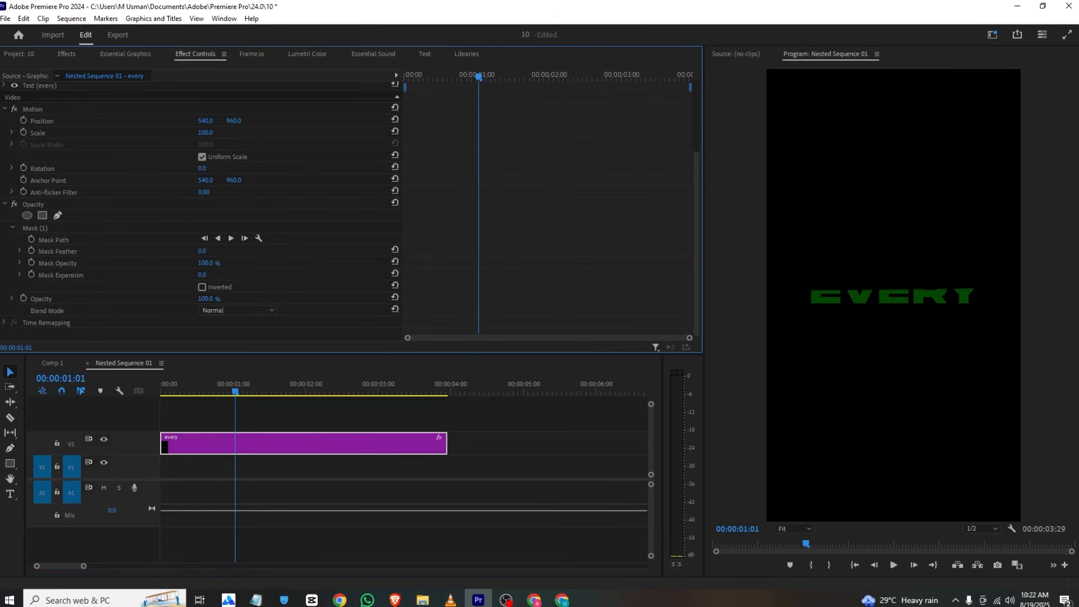
click(55, 363)
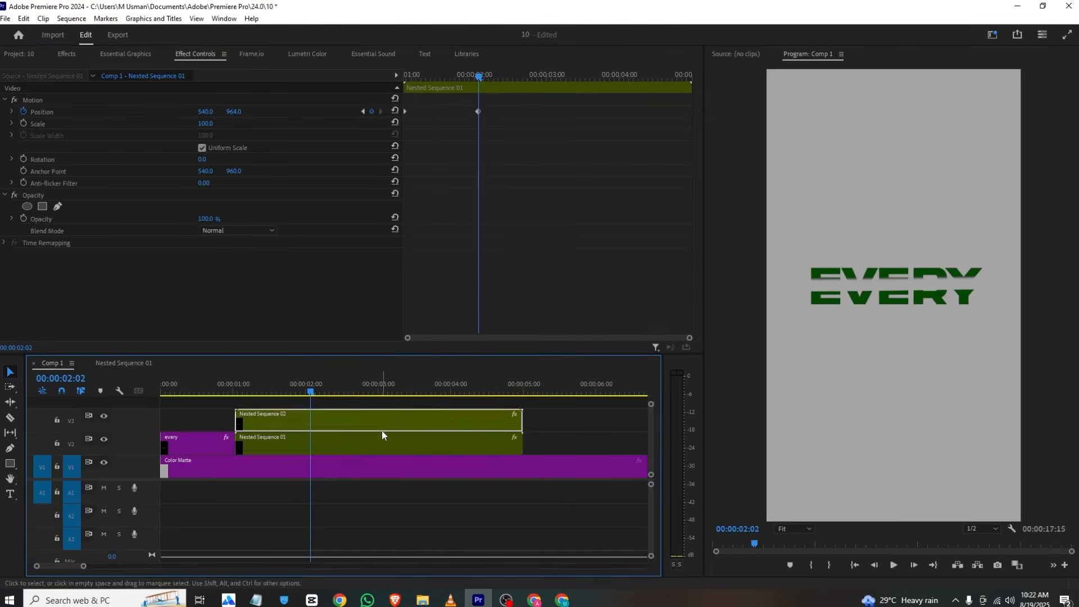
double_click(382, 427)
click(242, 427)
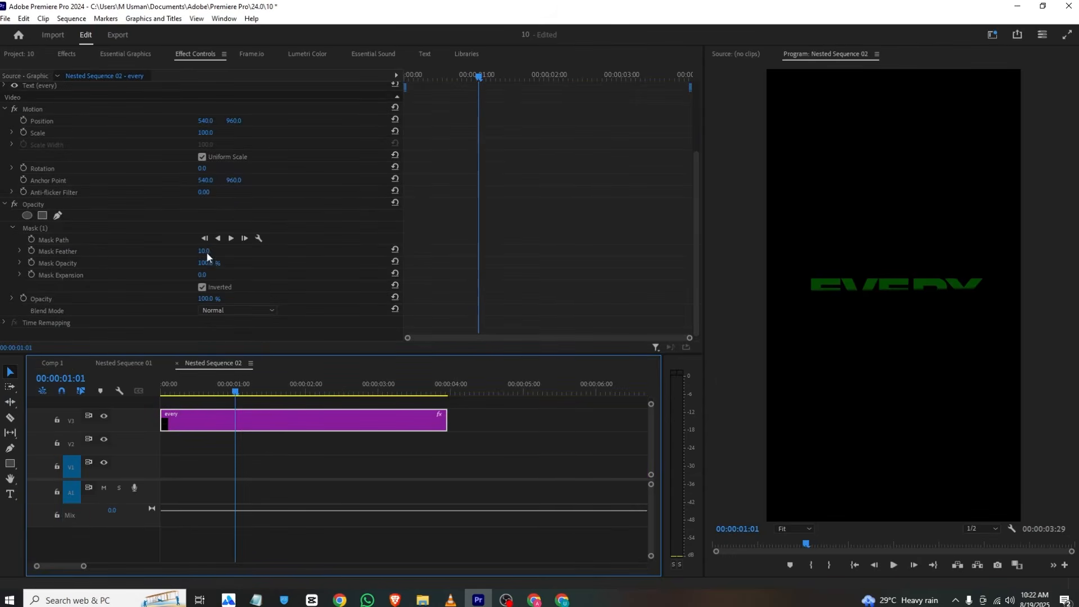
drag(207, 251, 194, 252)
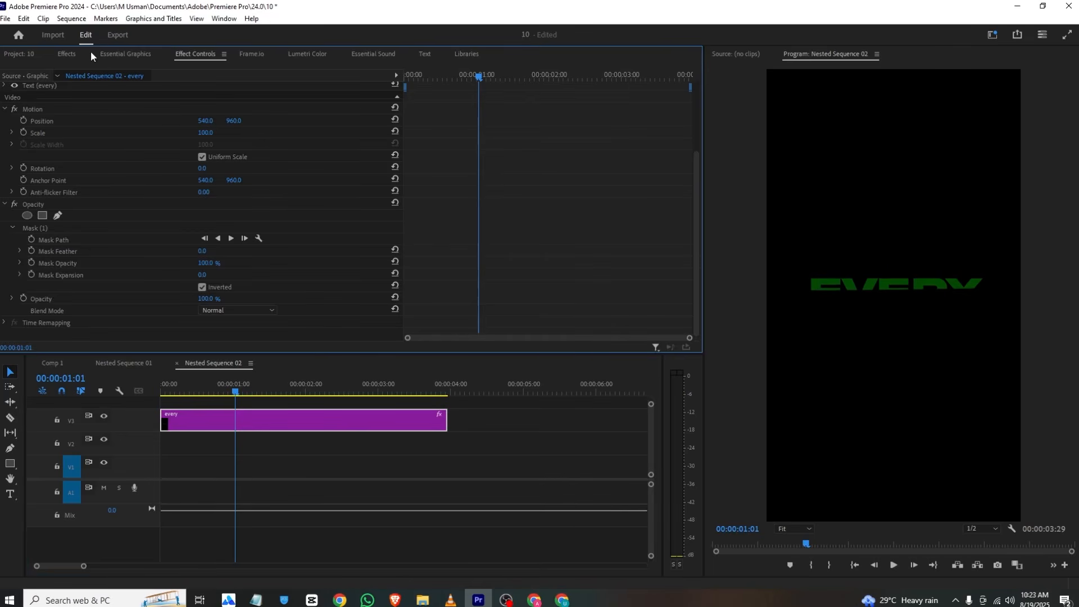
Return to the Comp 1 sequence and preview the split-text animation from the start.
click(123, 54)
click(63, 54)
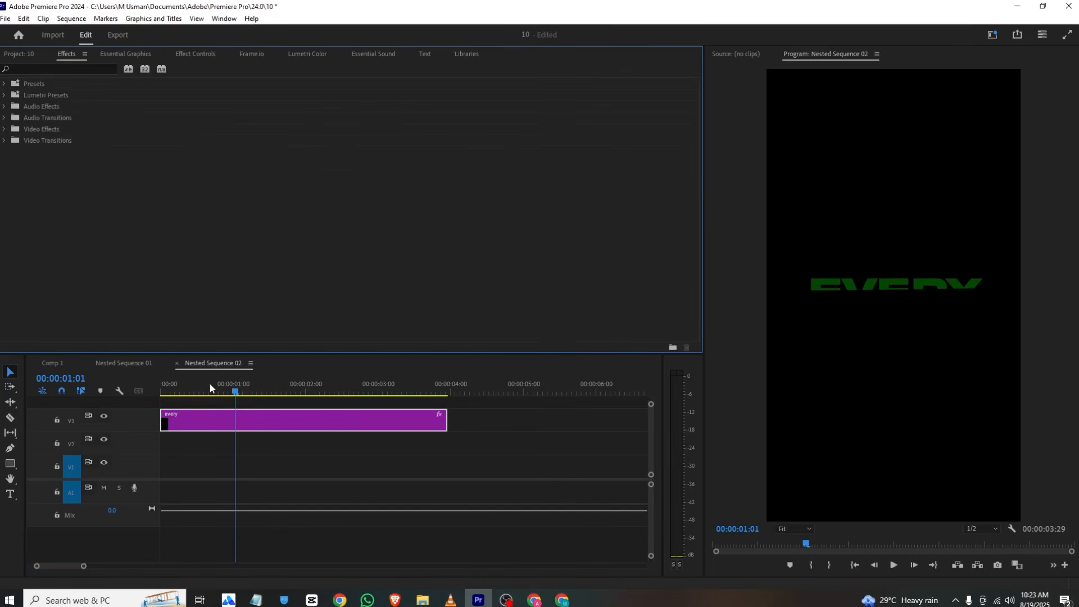
click(55, 362)
drag(214, 388, 147, 391)
key(space)
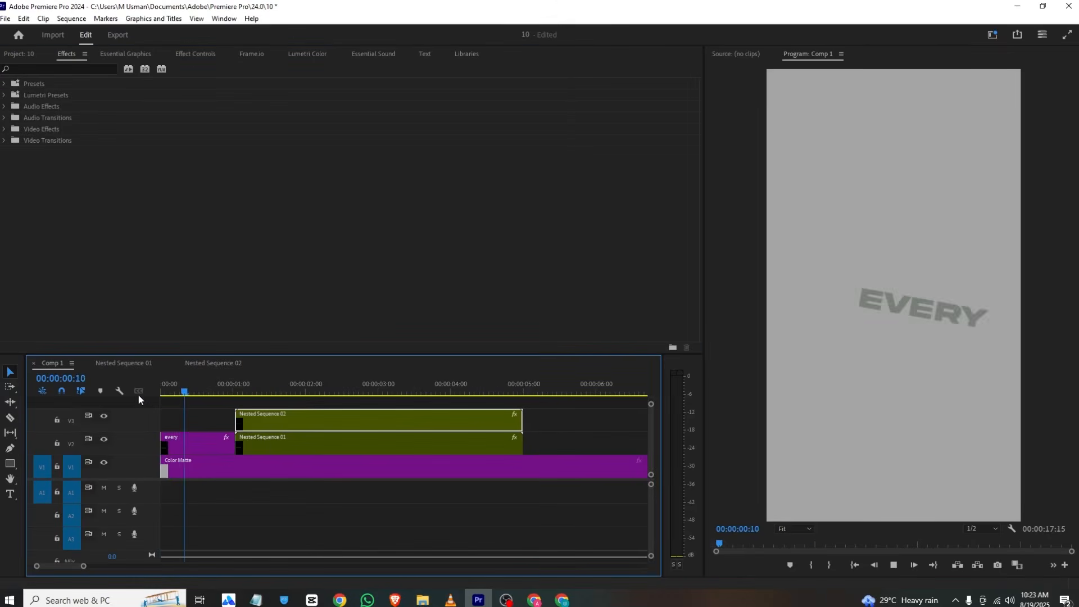
key(space)
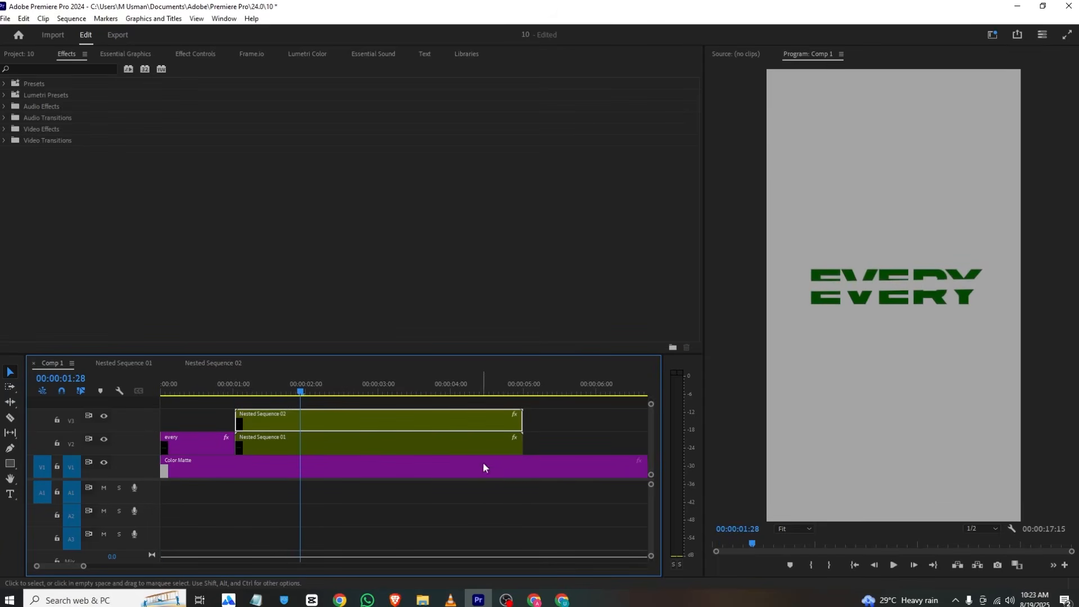
Switch to VLC to examine the "every frame" layout in the reference video, and return to Premiere Pro.
drag(300, 392, 325, 391)
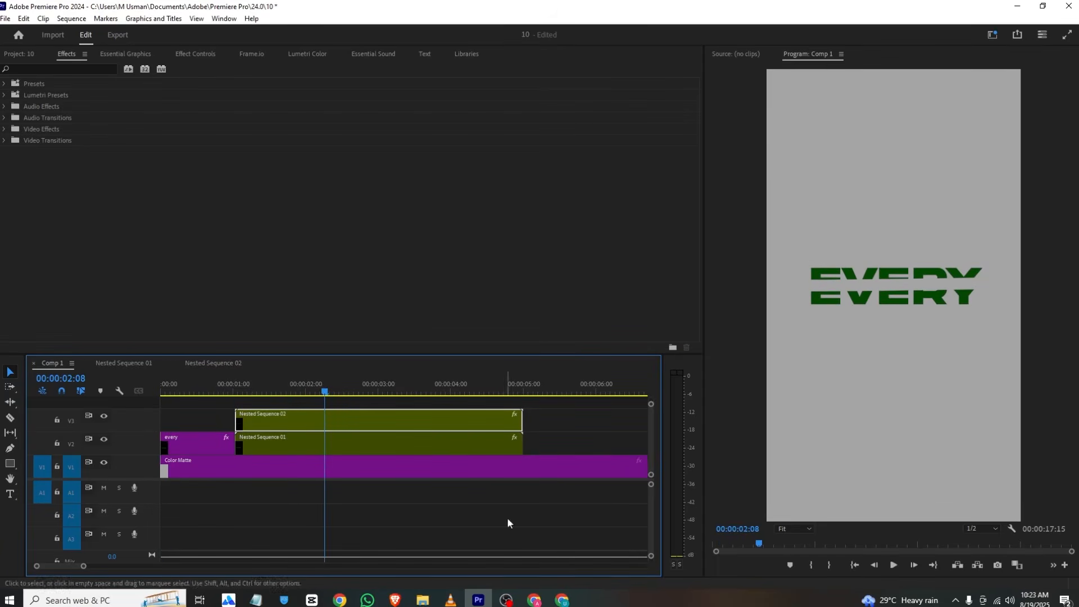
click(456, 599)
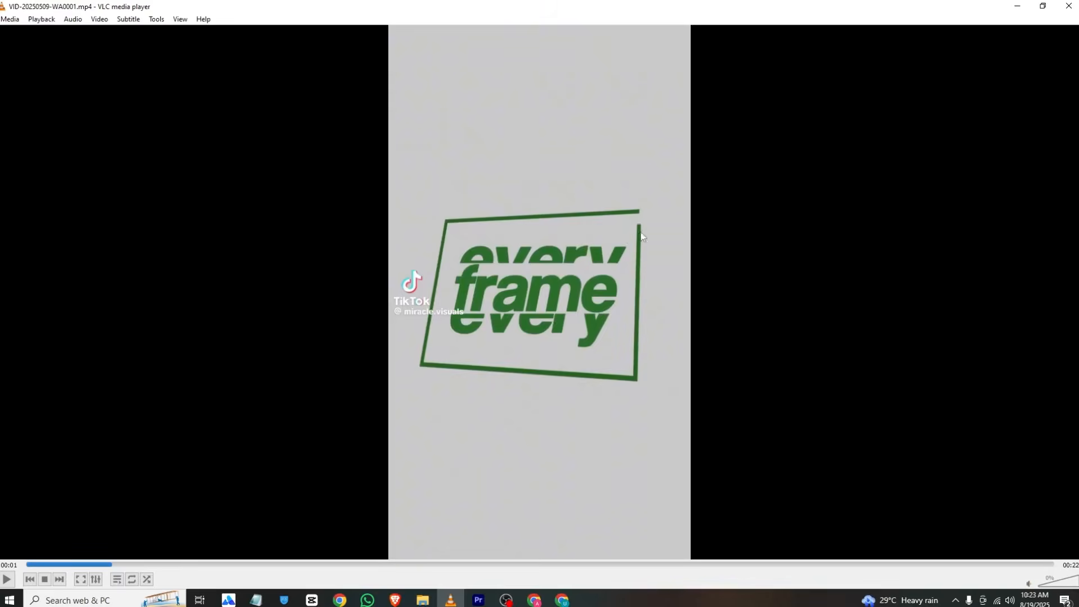
click(478, 600)
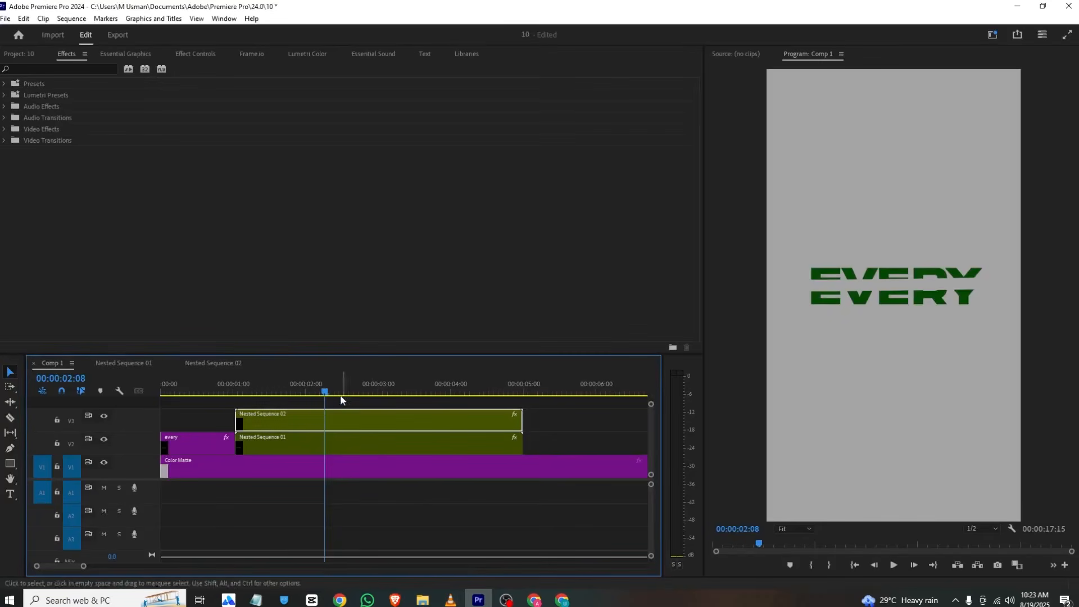
Split both nested clips on V2 and V3 at 00:00:02:11.
drag(328, 388, 333, 388)
key(c)
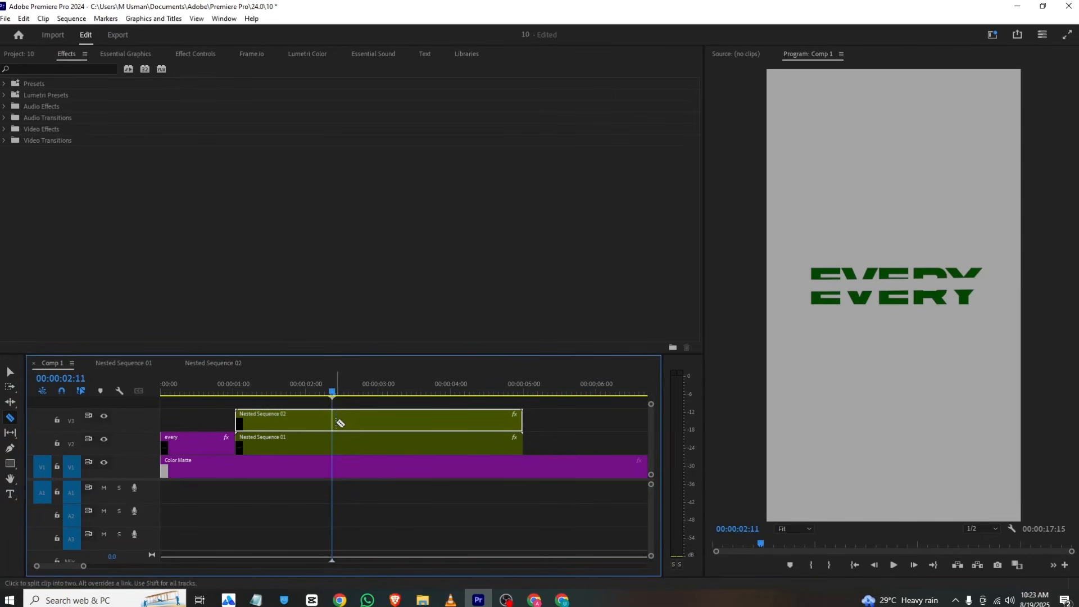
click(195, 53)
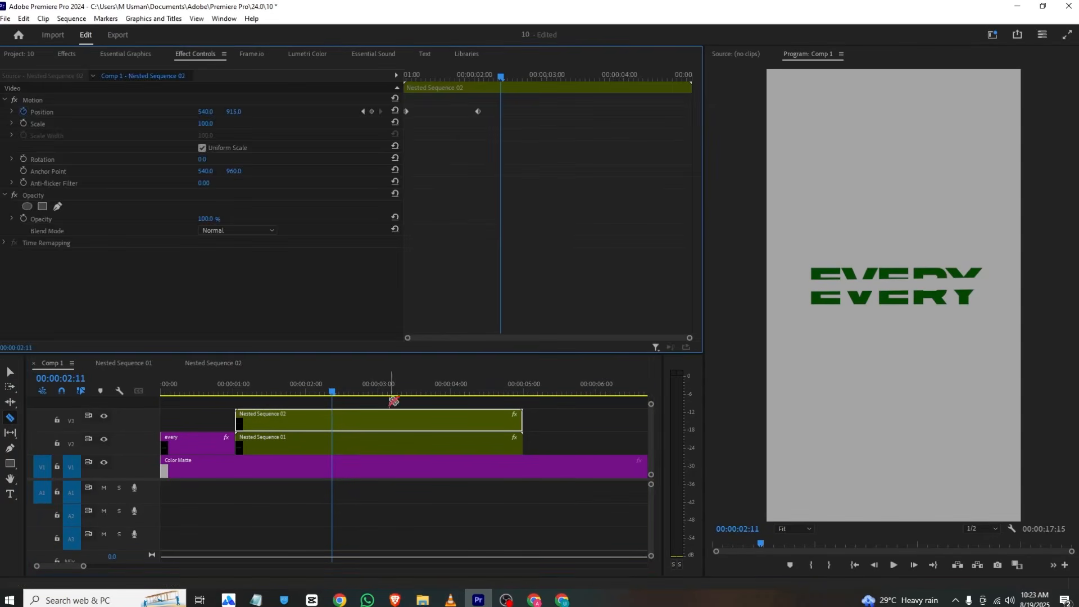
click(333, 421)
click(337, 443)
key(v)
Remove the position keyframes from the second nested clips on V3 and V2.
click(377, 421)
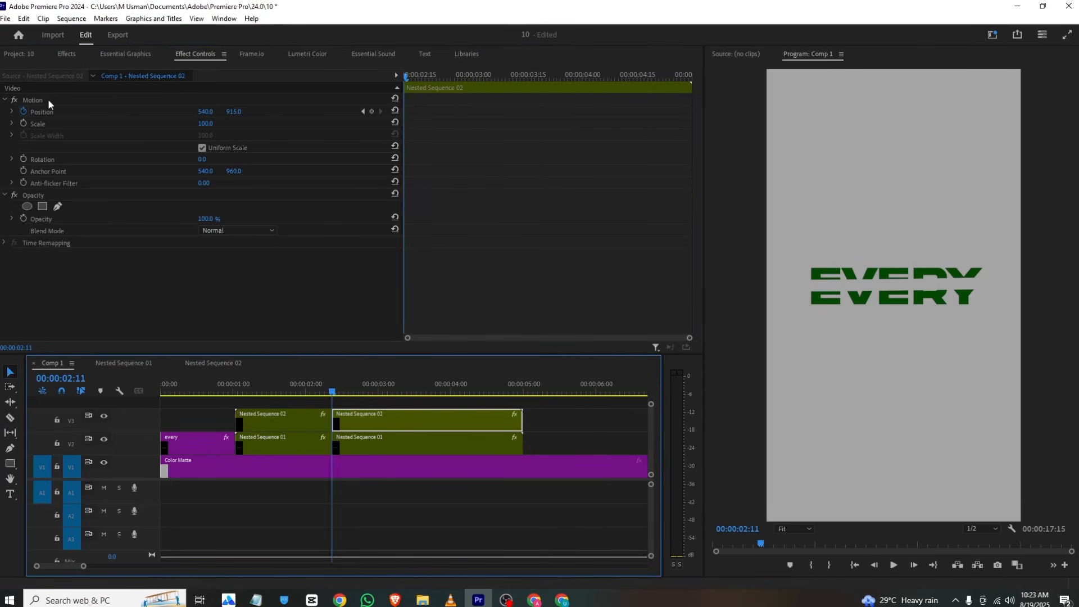
click(25, 110)
click(577, 314)
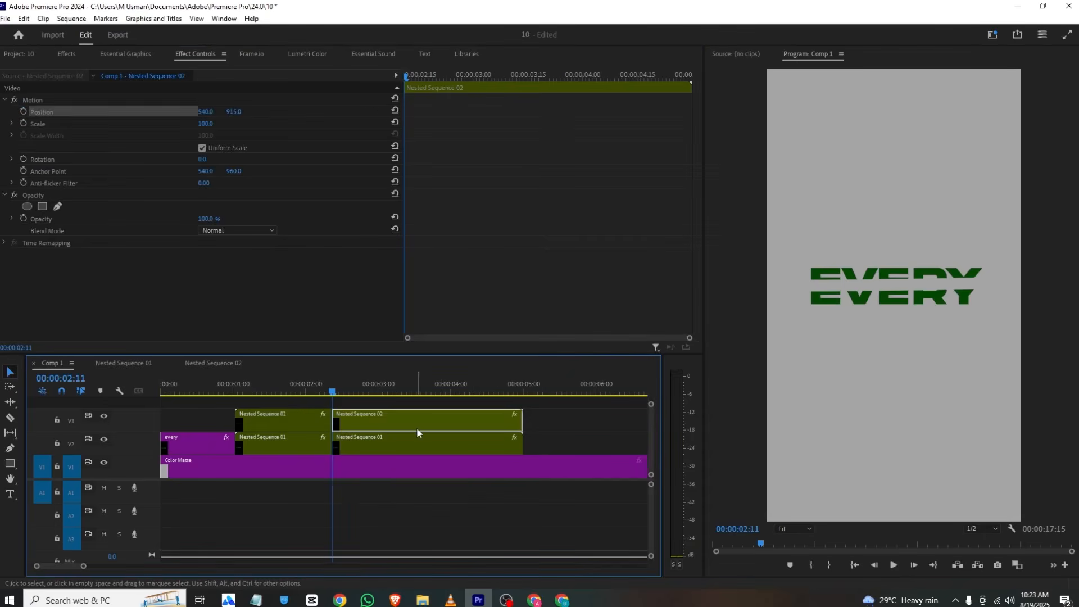
click(424, 438)
click(24, 111)
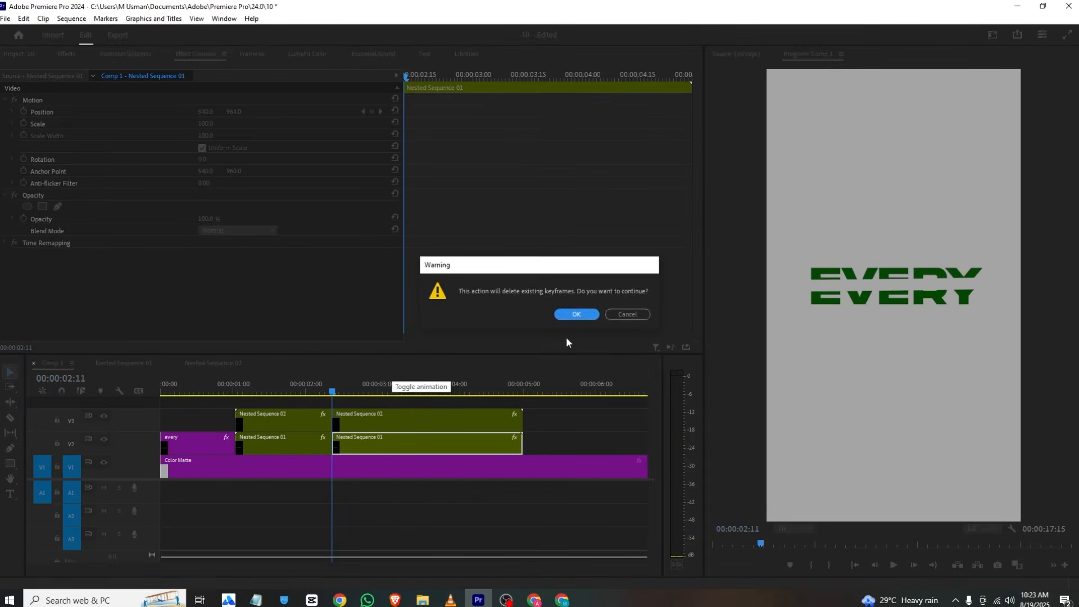
click(574, 313)
Set the vertical position of the second nested clips to 869 on V3 and 995 on V2.
click(365, 429)
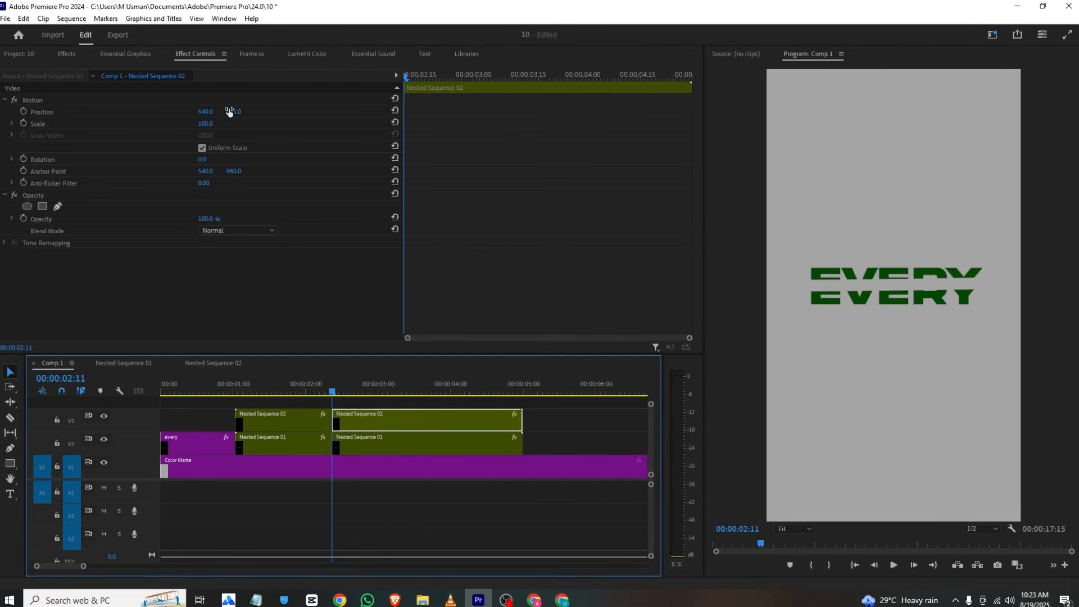
mouse_move(233, 111)
mouse_down()
mouse_move(219, 111)
mouse_move(239, 111)
mouse_up()
click(368, 451)
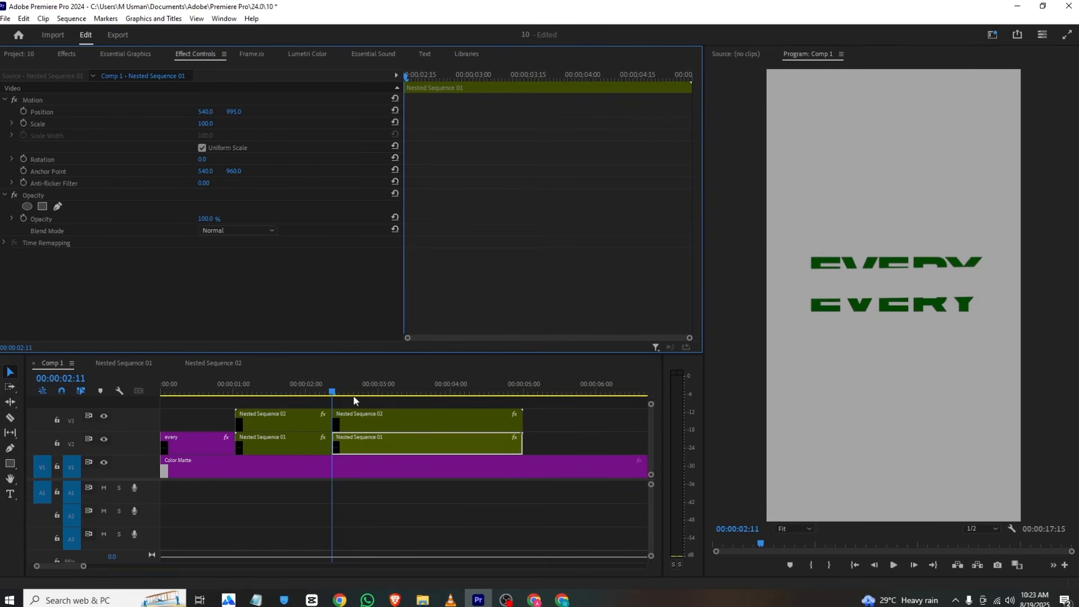
Place Comp 1.mov on V4 above the nested clips, starting at 00:00:02:11.
drag(381, 355, 380, 325)
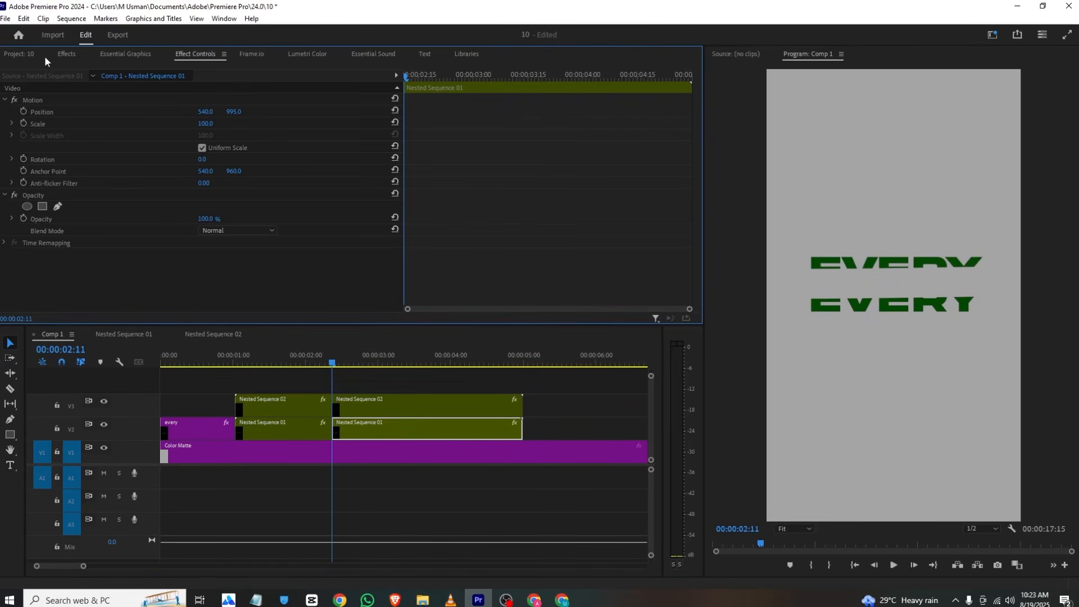
click(22, 54)
double_click(351, 129)
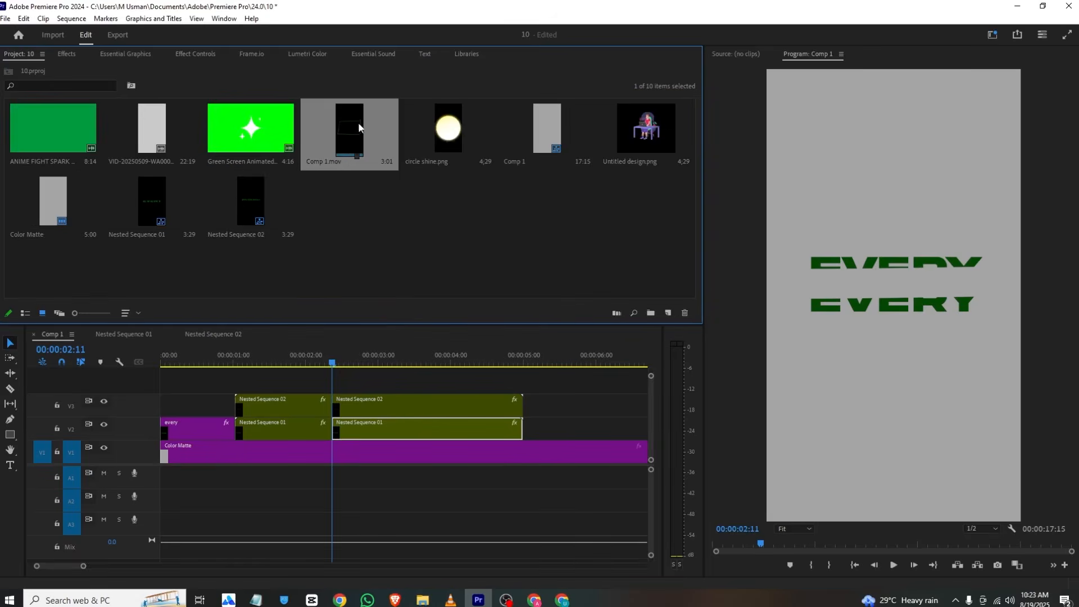
drag(322, 129, 374, 355)
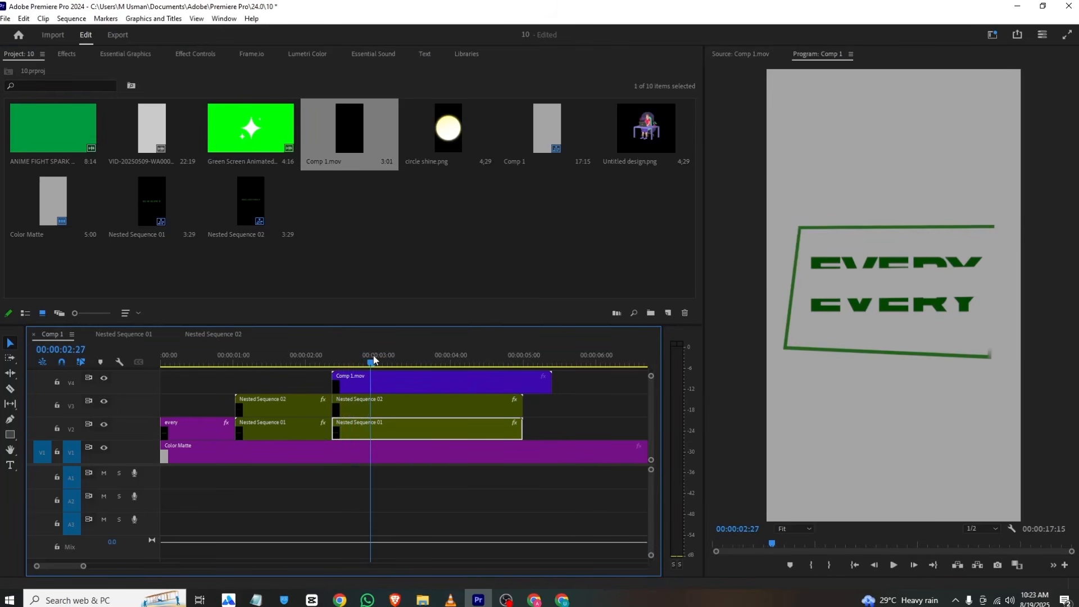
click(387, 376)
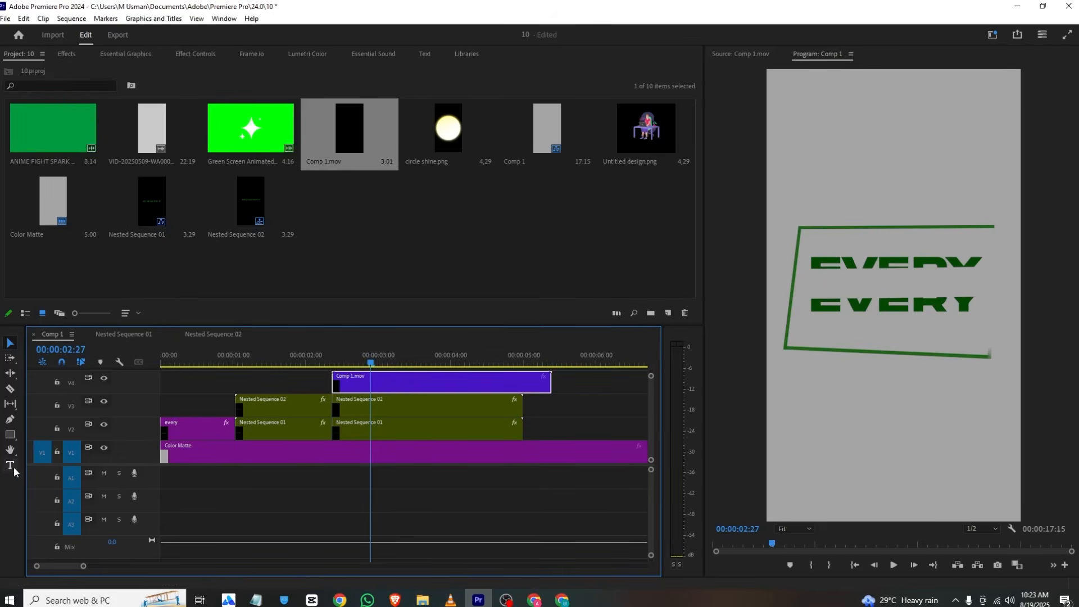
Copy the "every" text clip from Nested Sequence 02 and paste it into Comp 1 after the existing V3 clips.
double_click(392, 408)
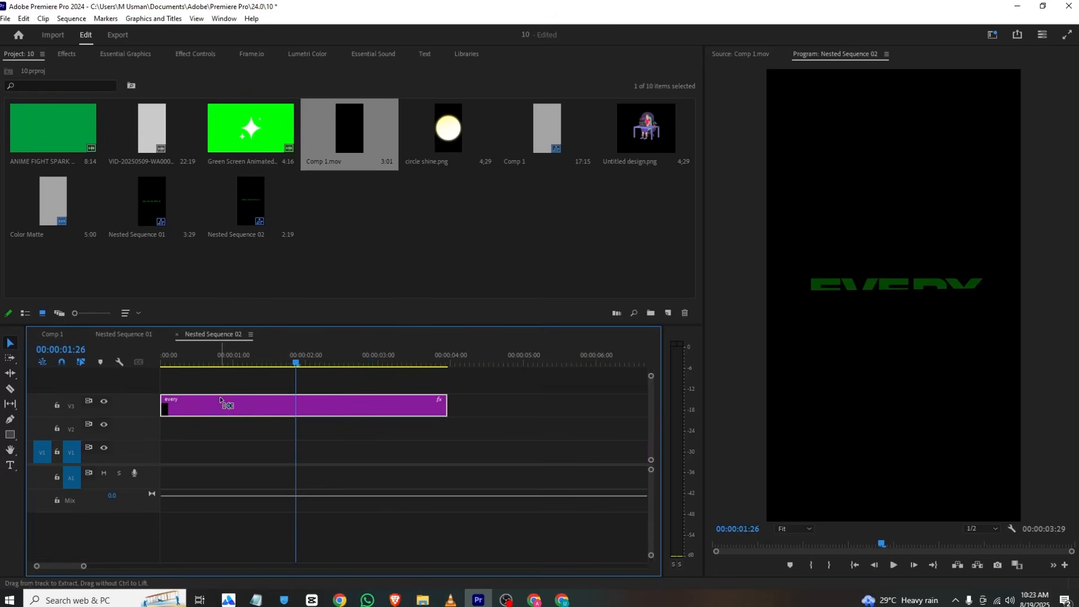
click(53, 334)
click(556, 414)
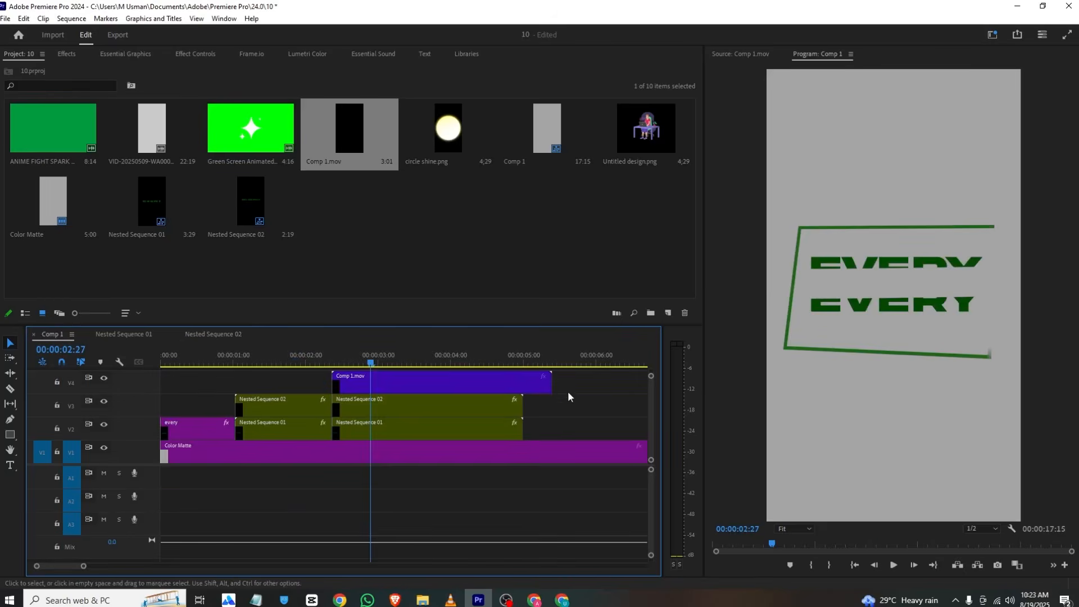
click(559, 364)
key(ctrl+v)
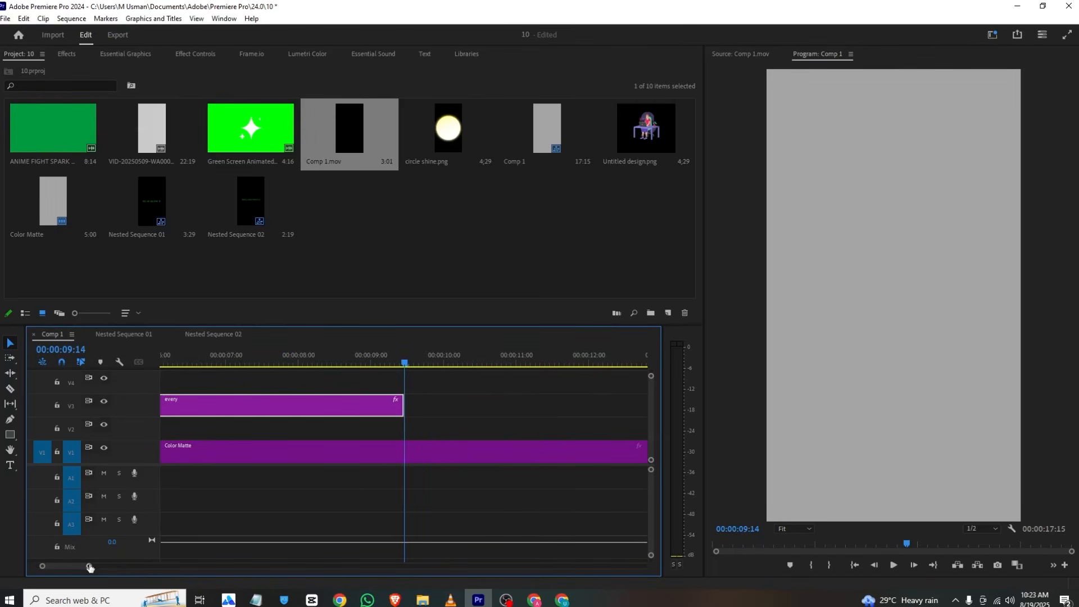
Move the pasted "every" clip to V5 above Comp 1.mov, starting at 00:00:02:11.
drag(90, 567, 163, 566)
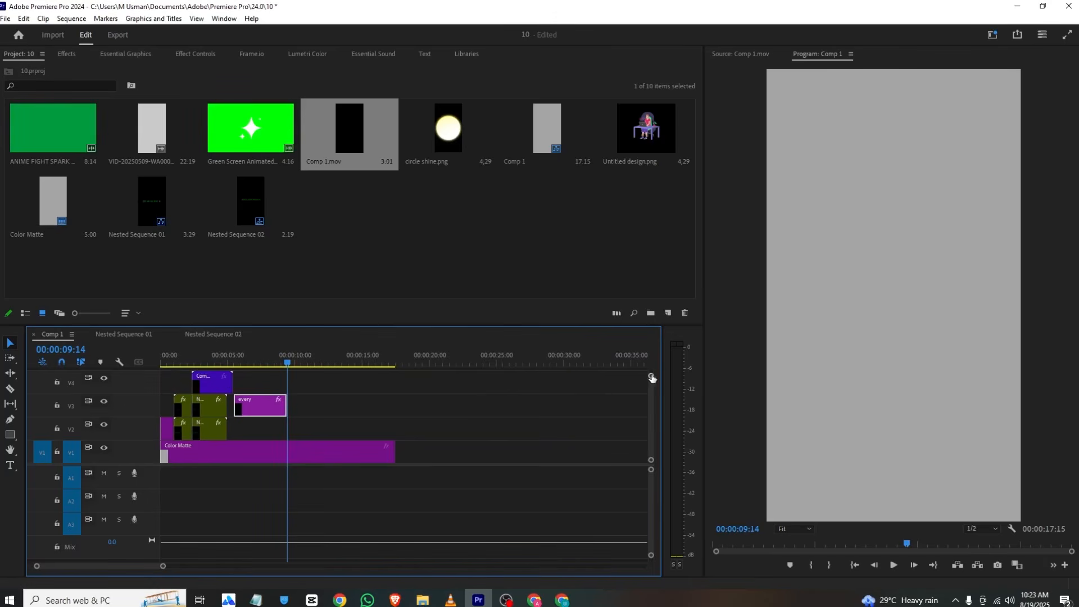
drag(652, 378, 653, 370)
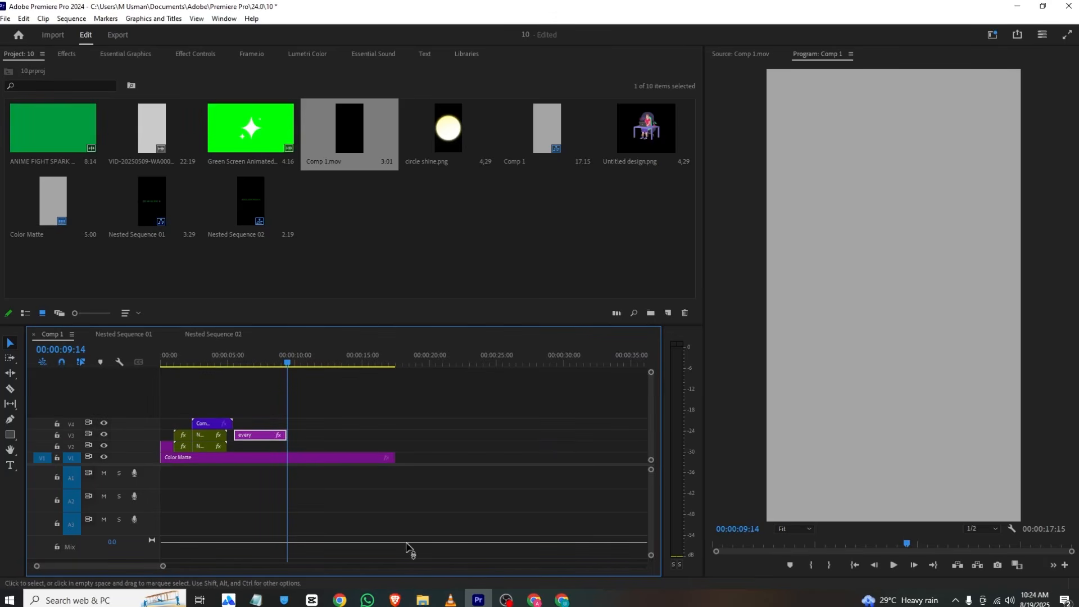
drag(163, 568, 130, 568)
drag(355, 434, 282, 406)
click(222, 365)
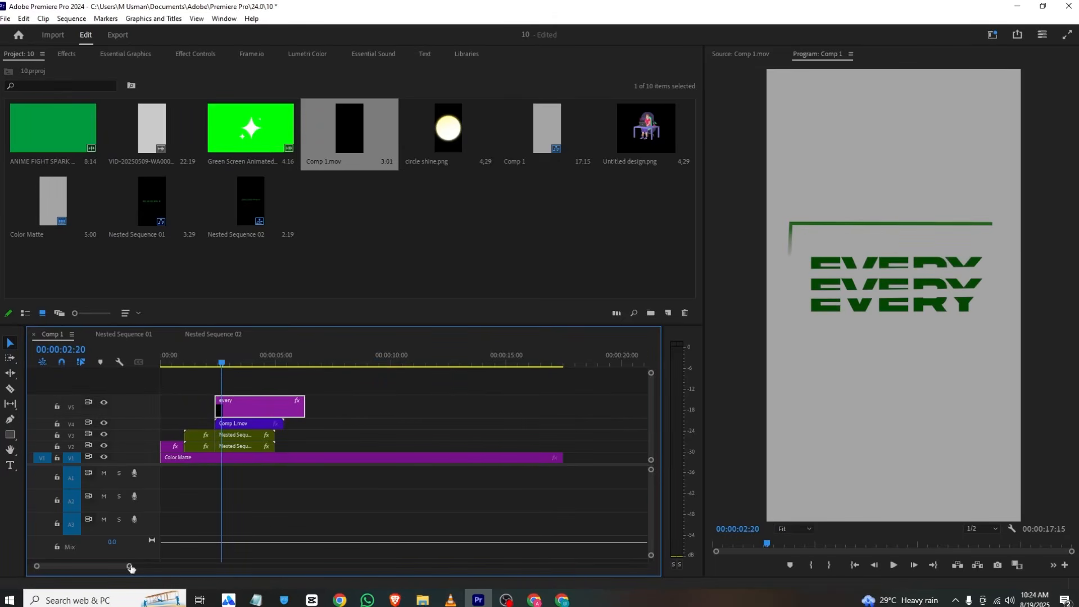
drag(130, 567, 96, 568)
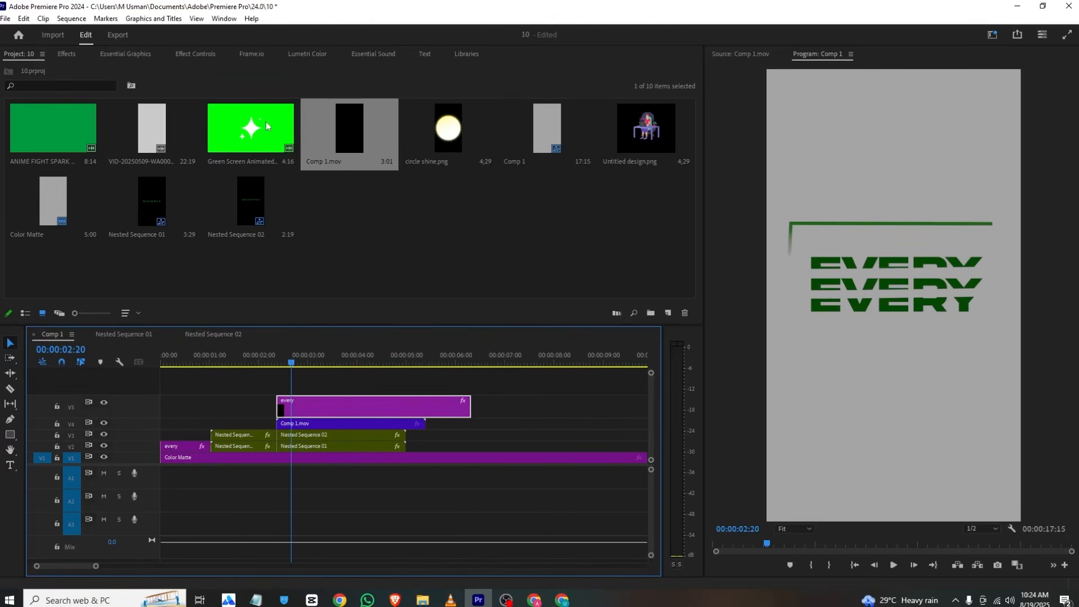
Delete the opacity mask from the V5 "every" clip.
click(64, 55)
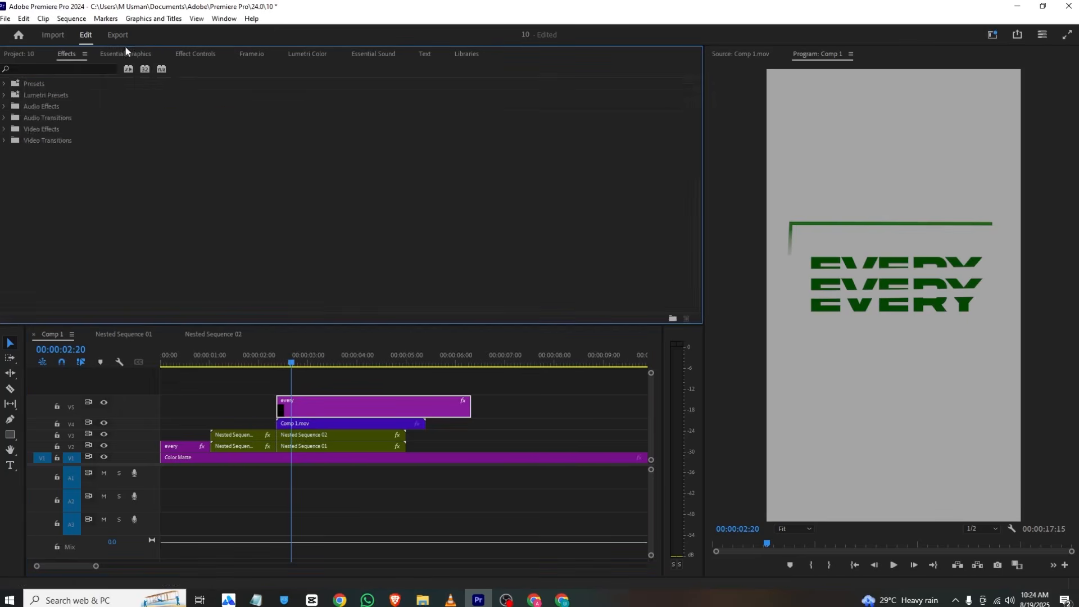
click(193, 55)
scroll(40, 233, down, 3)
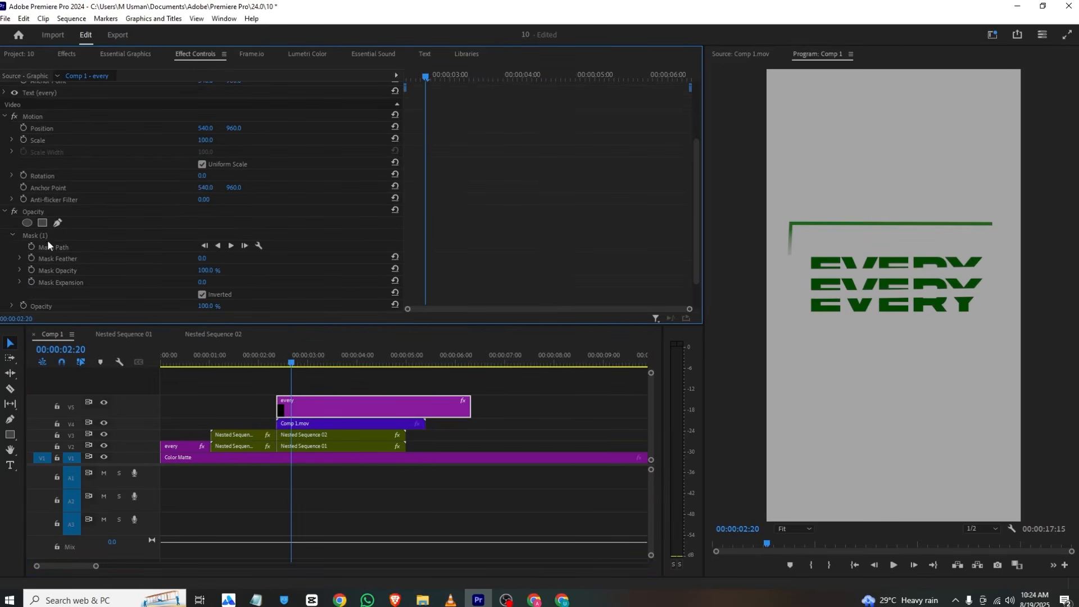
click(44, 241)
key(Delete)
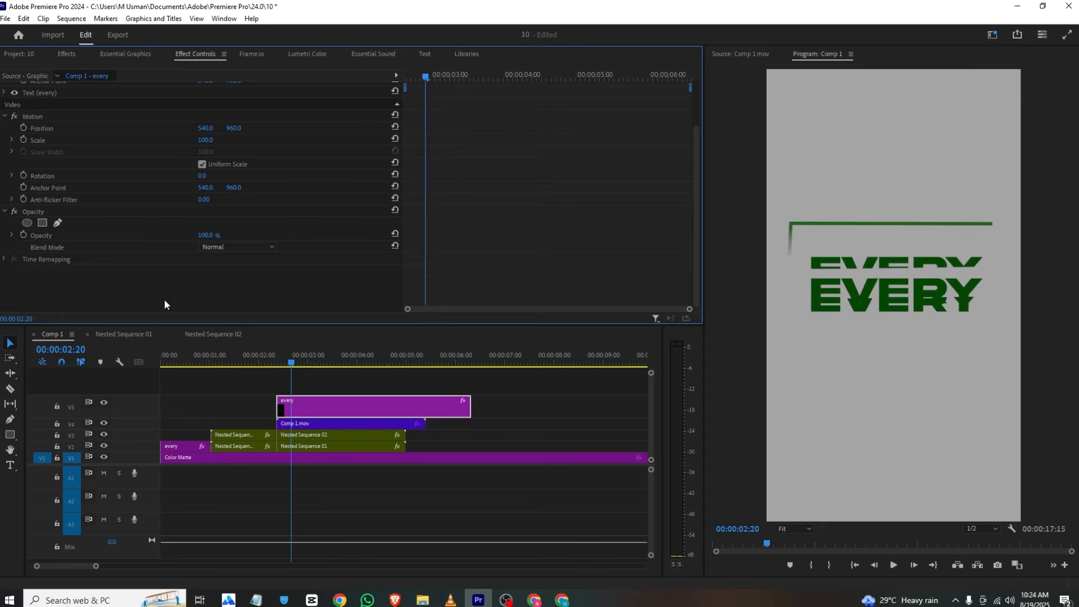
Replace the V5 clip's text with "frame".
scroll(299, 307, up, 2)
double_click(844, 290)
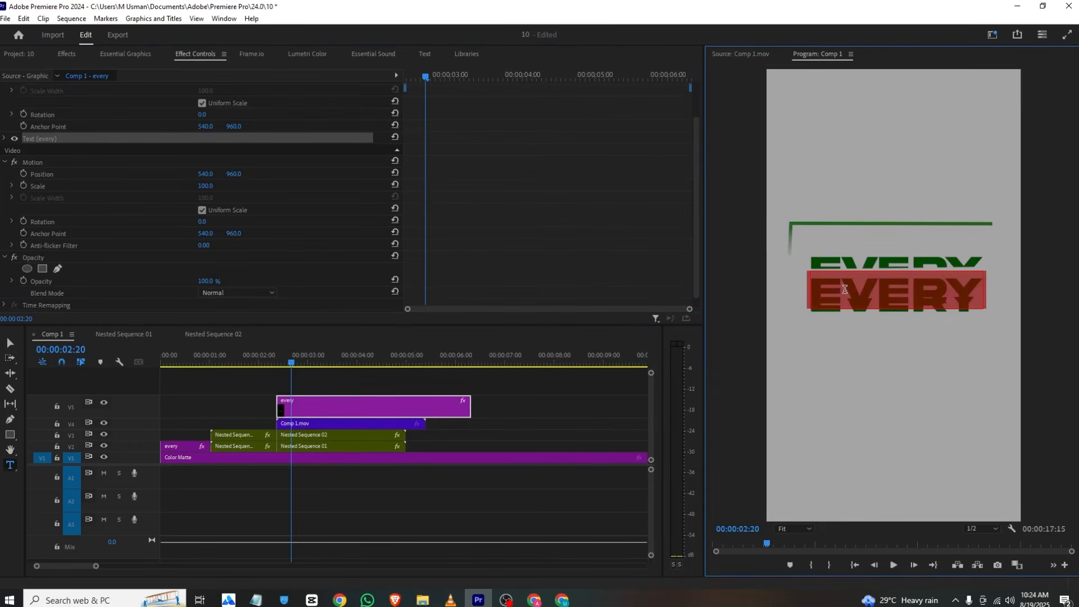
text(FRAME)
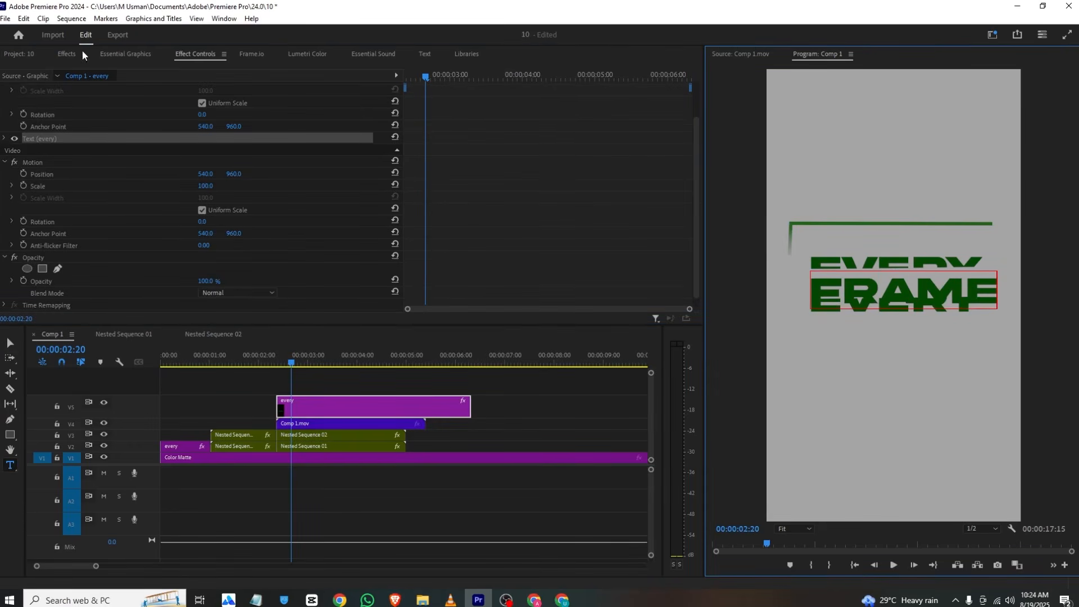
Set the "frame" clip's vector motion scale to 149.
click(75, 53)
click(195, 54)
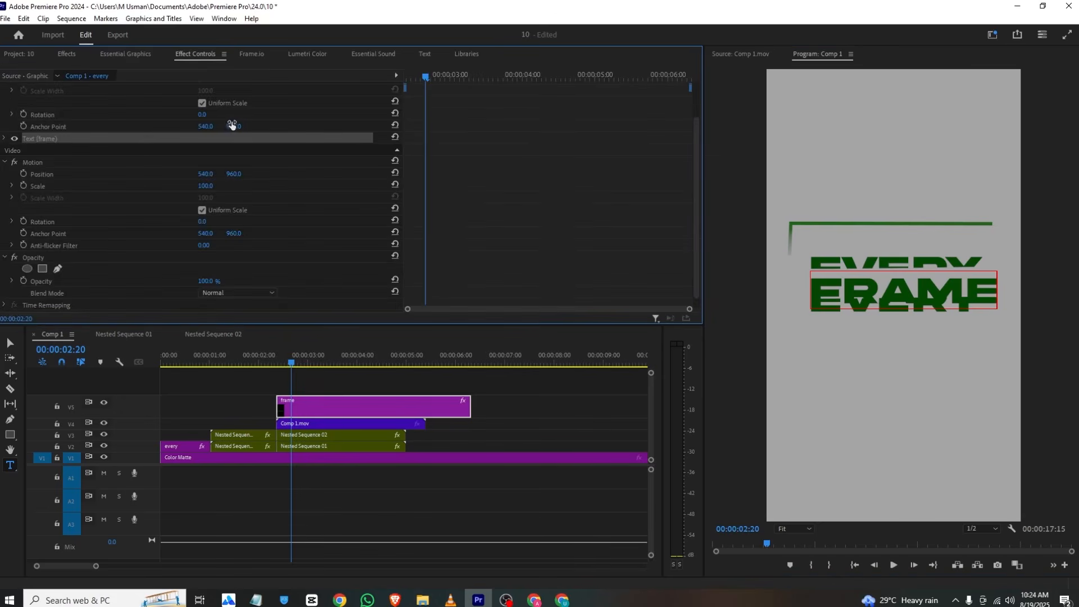
scroll(222, 143, up, 2)
drag(205, 124, 198, 124)
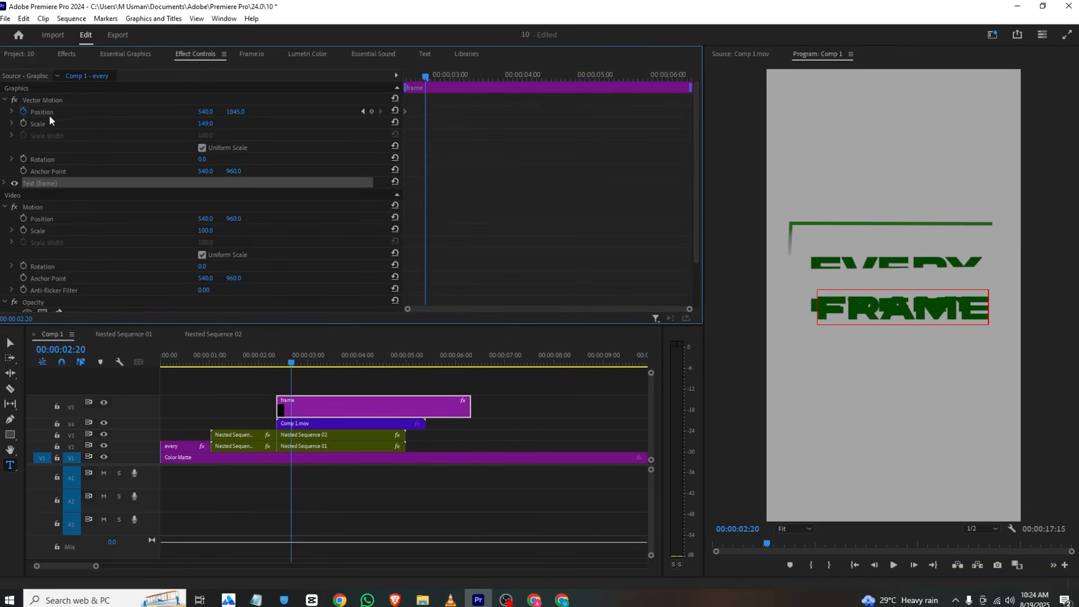
Remove the "frame" clip's vector motion position keyframes and set its position to 501, 1745.
click(24, 111)
click(585, 314)
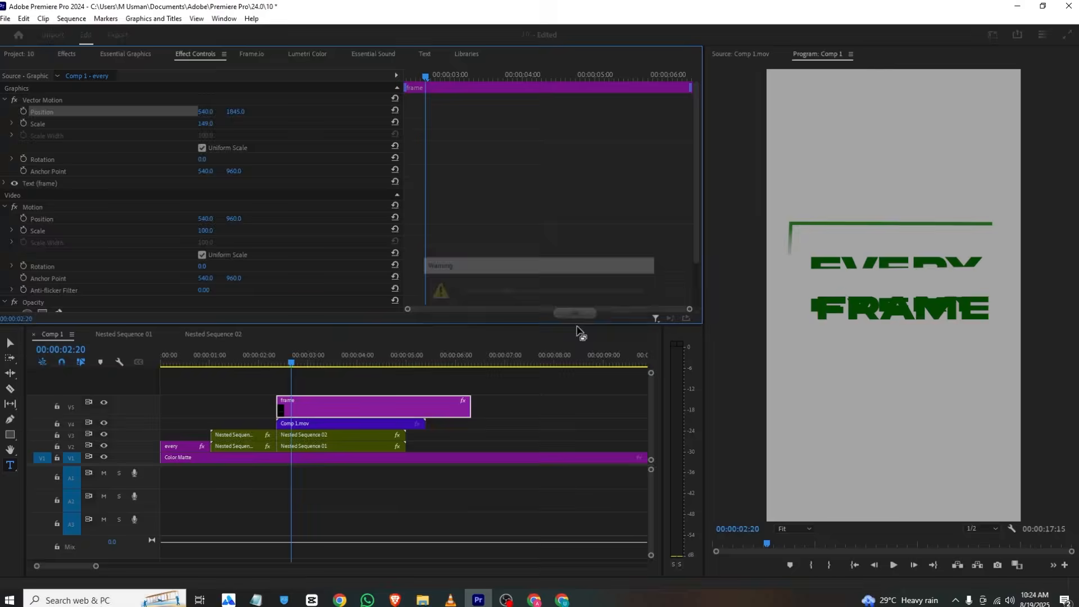
drag(245, 115, 204, 112)
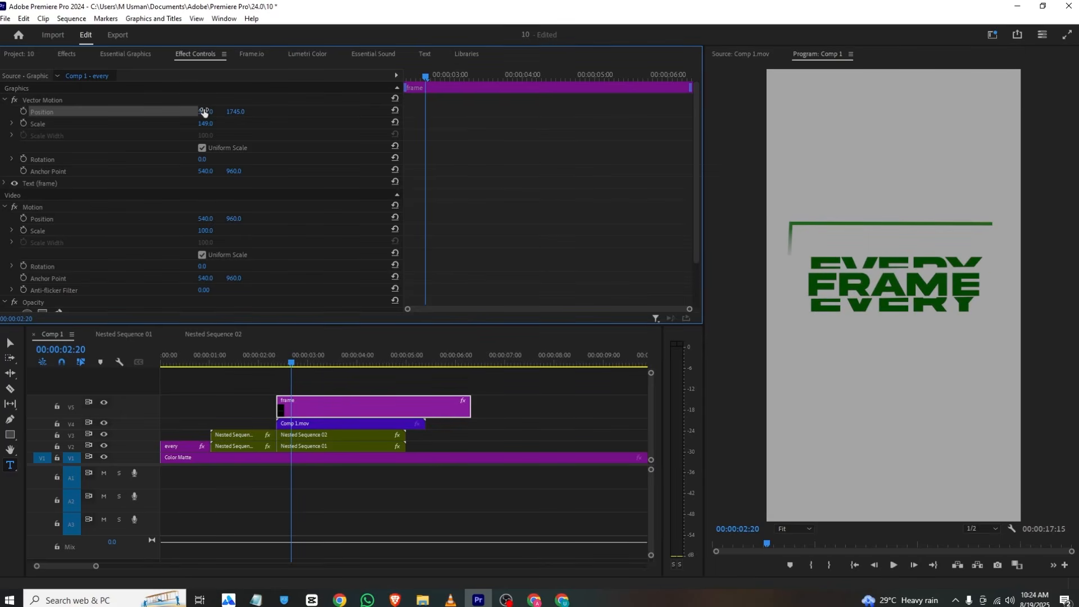
Preview the "frame" text and border animation from 00:00:02:11.
drag(257, 355, 277, 357)
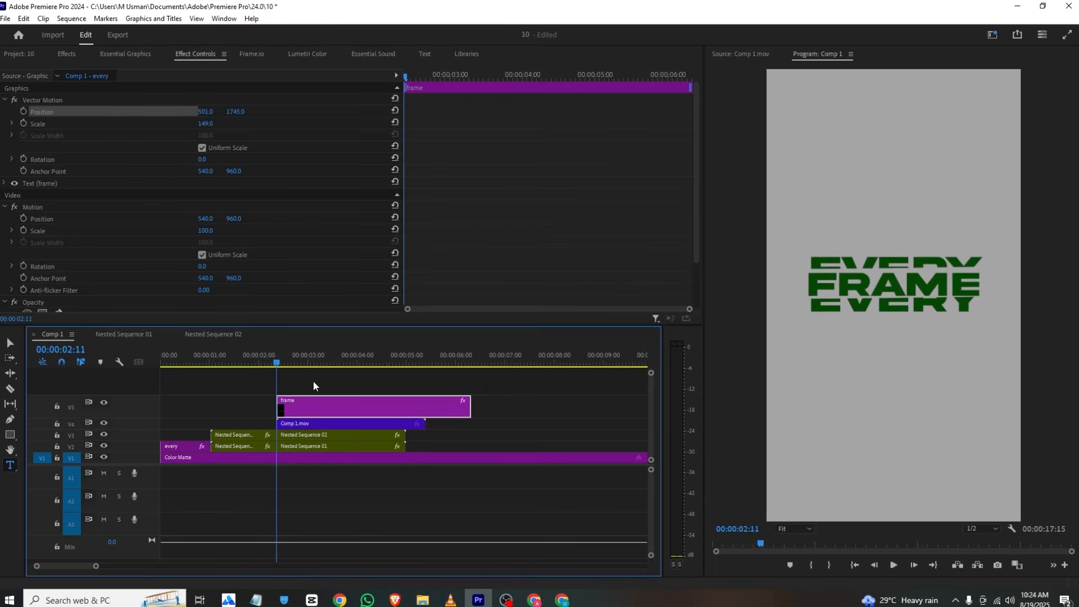
key(space)
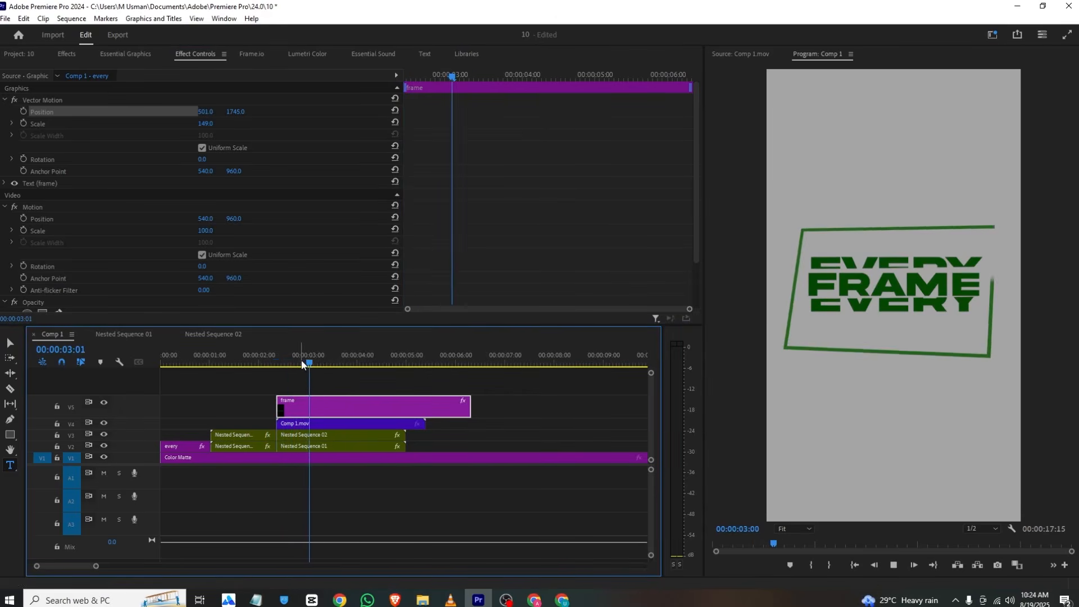
key(space)
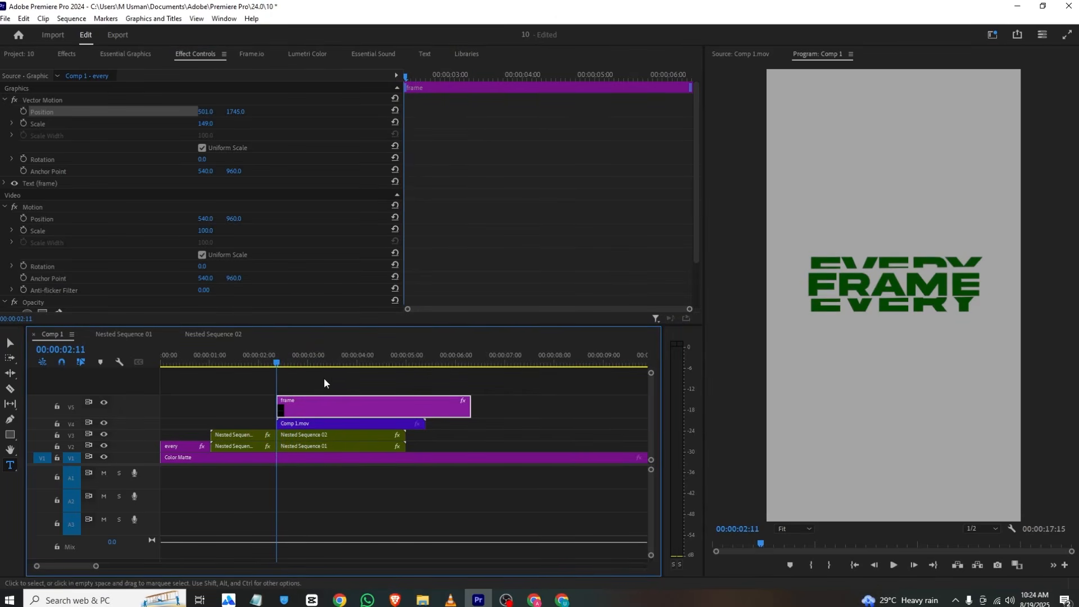
Keyframe the "frame" clip's vector motion scale from 197 at 00:00:02:11 to 149 at 00:00:03:07, and set its vertical position to 1991.
drag(321, 415, 302, 394)
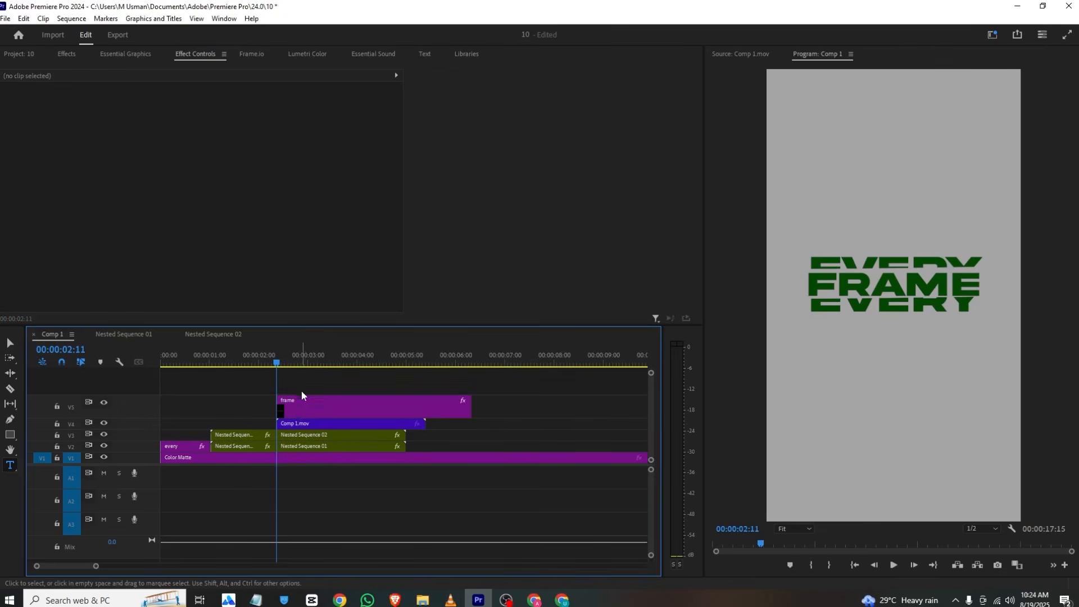
click(292, 423)
click(309, 435)
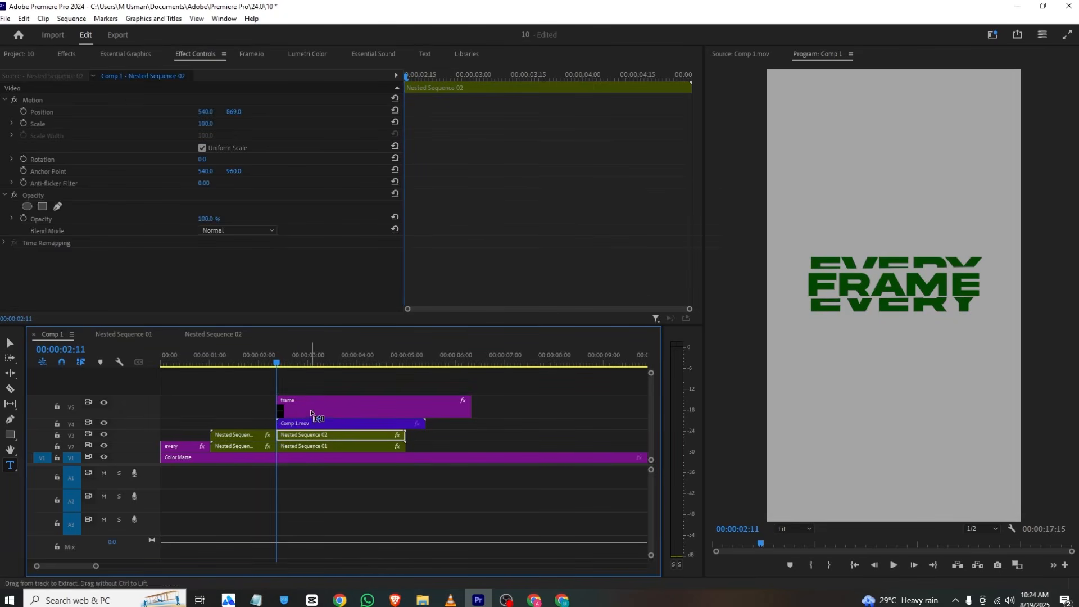
click(311, 413)
click(23, 122)
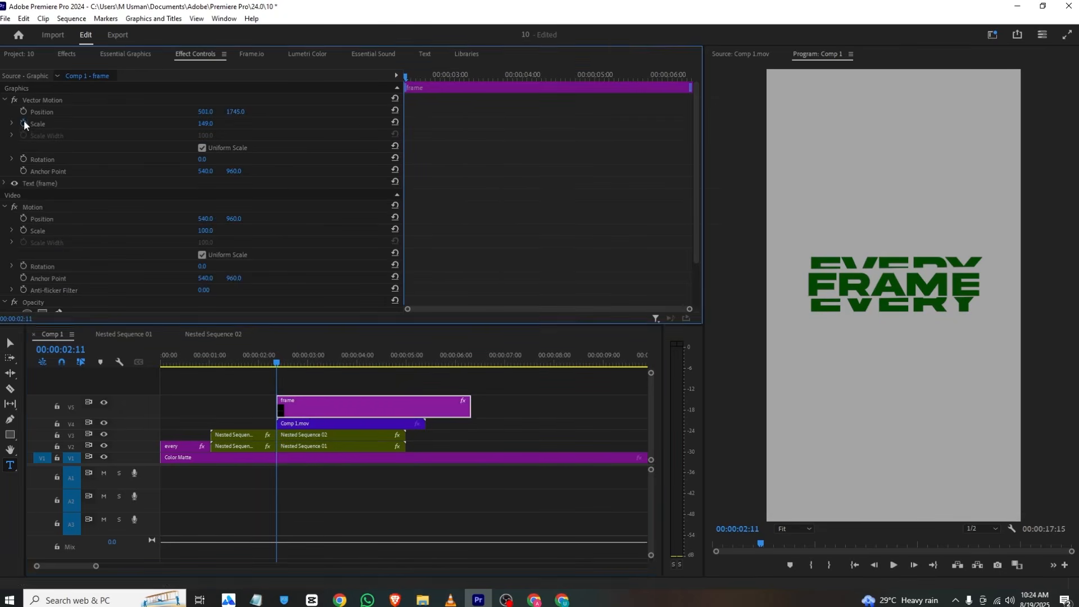
drag(407, 123, 466, 124)
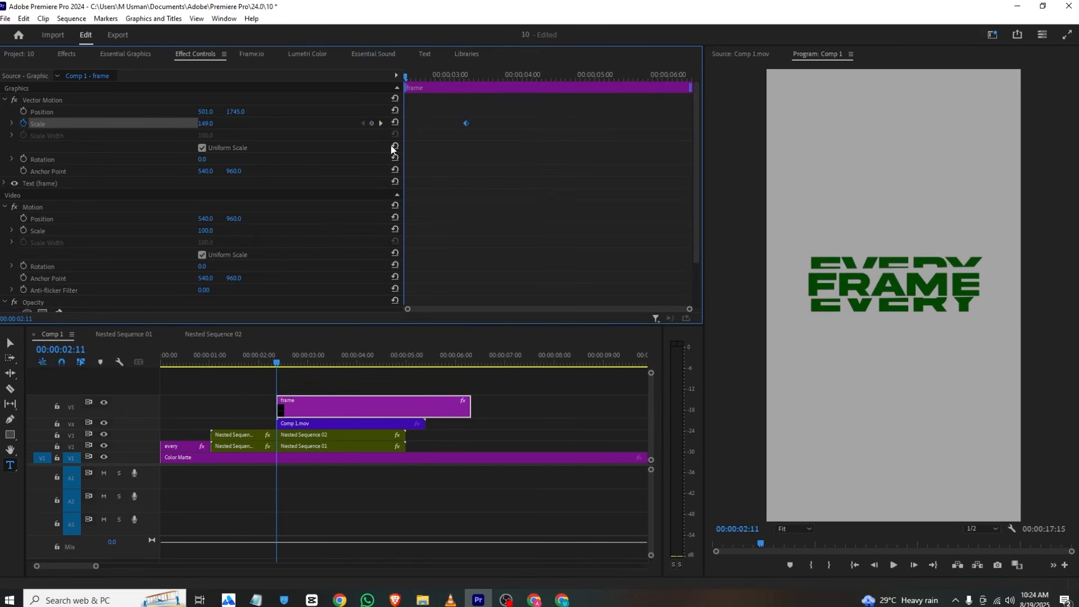
drag(201, 126, 366, 113)
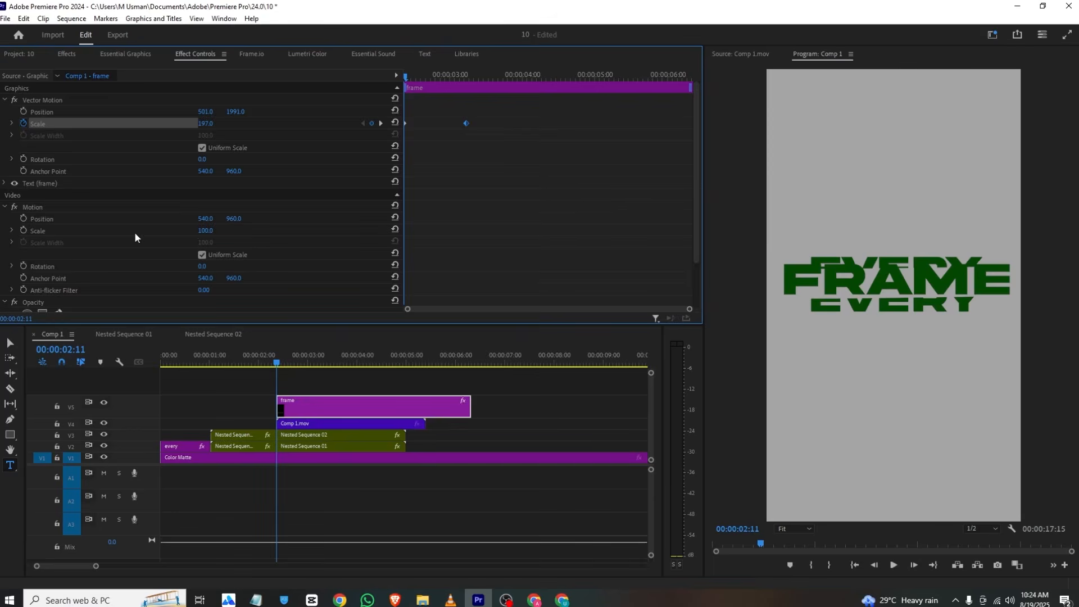
Keyframe the "frame" clip's opacity from 0% at 00:00:02:11 to 100% at 00:00:03:07.
scroll(135, 234, down, 2)
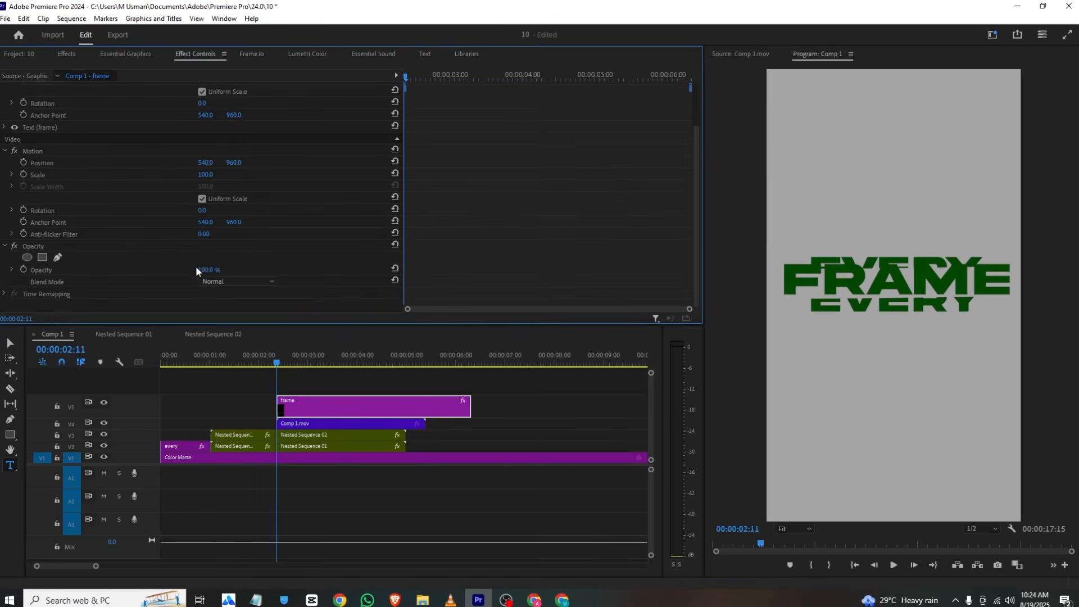
click(24, 270)
drag(210, 276, 147, 276)
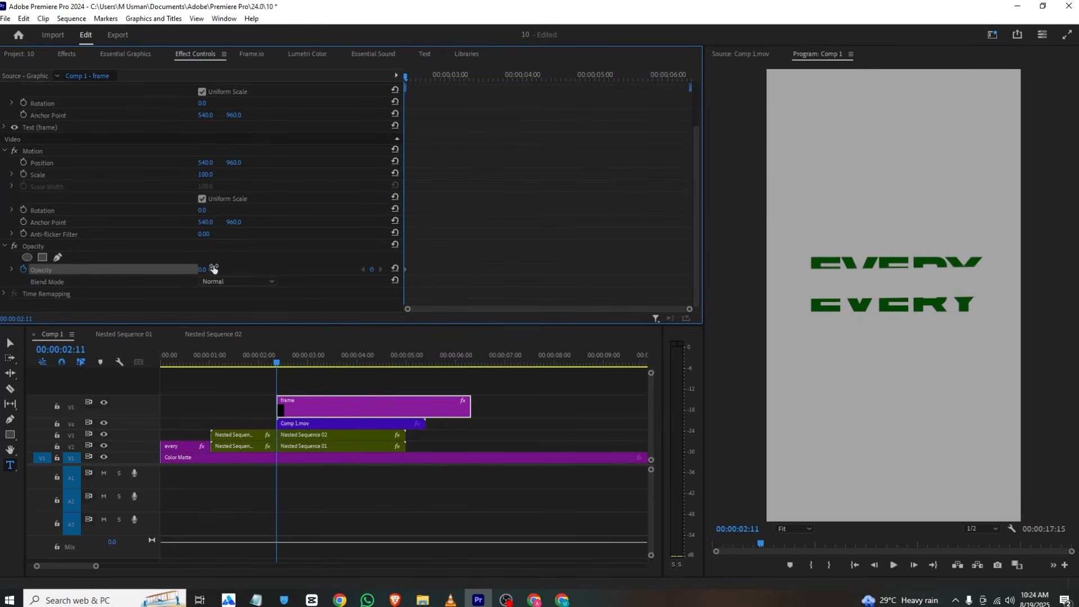
scroll(395, 145, up, 2)
mouse_move(466, 78)
mouse_down()
mouse_move(446, 79)
mouse_move(467, 79)
mouse_up()
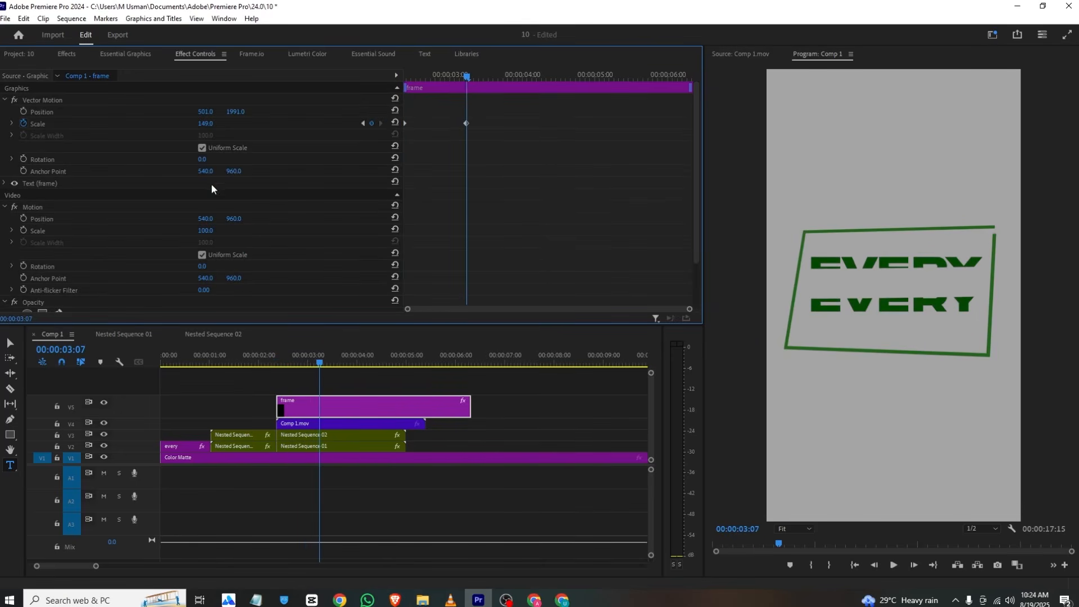
scroll(212, 186, down, 3)
drag(211, 269, 274, 270)
scroll(218, 247, up, 2)
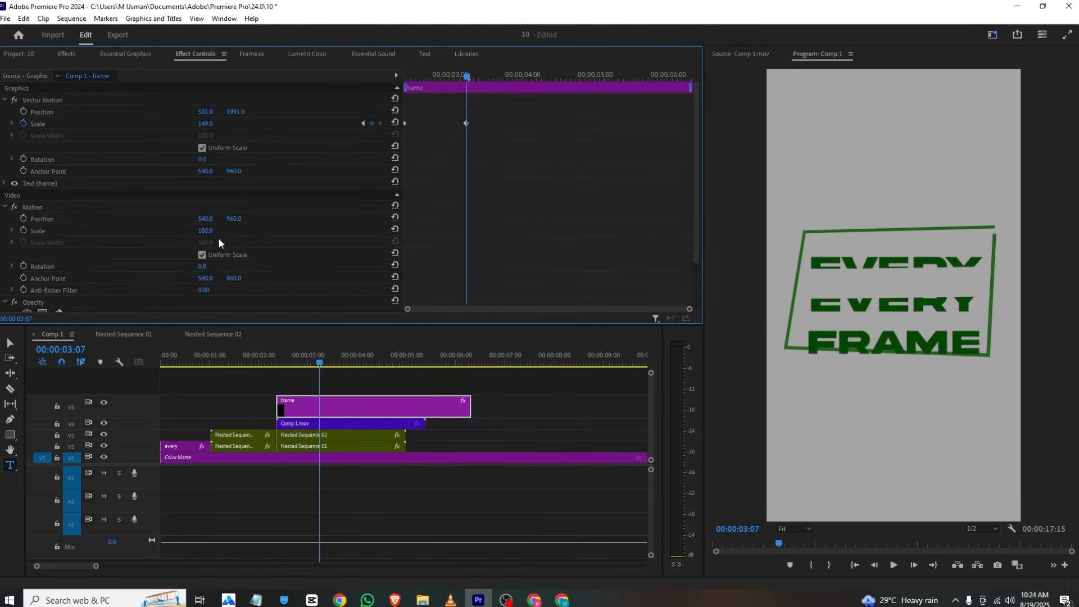
Set the "frame" clip's vector motion vertical position to 1745 and preview its scale and fade animation.
drag(413, 76, 375, 77)
key(space)
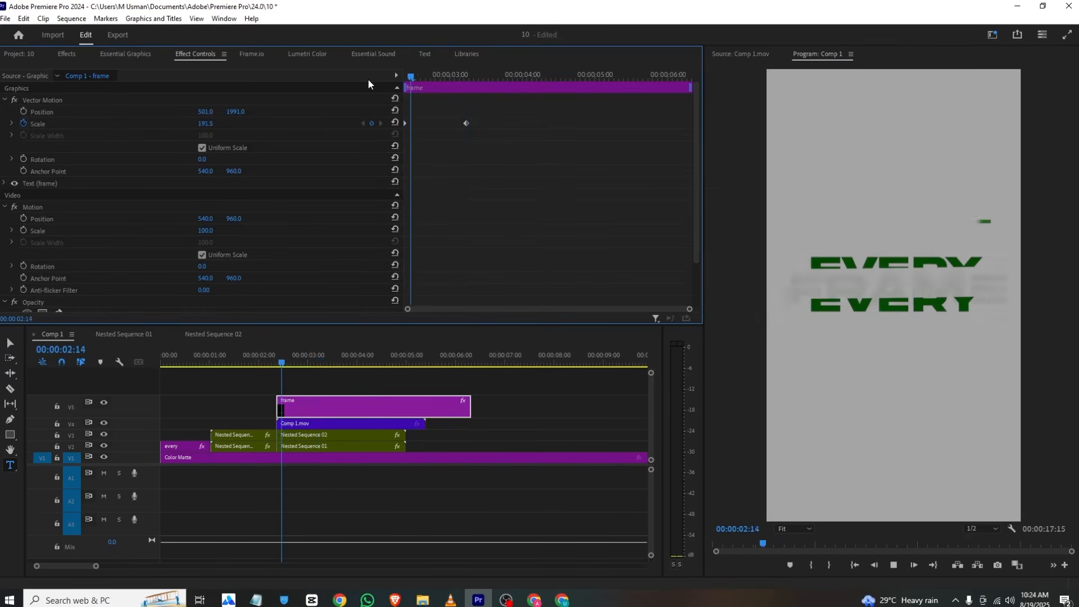
key(space)
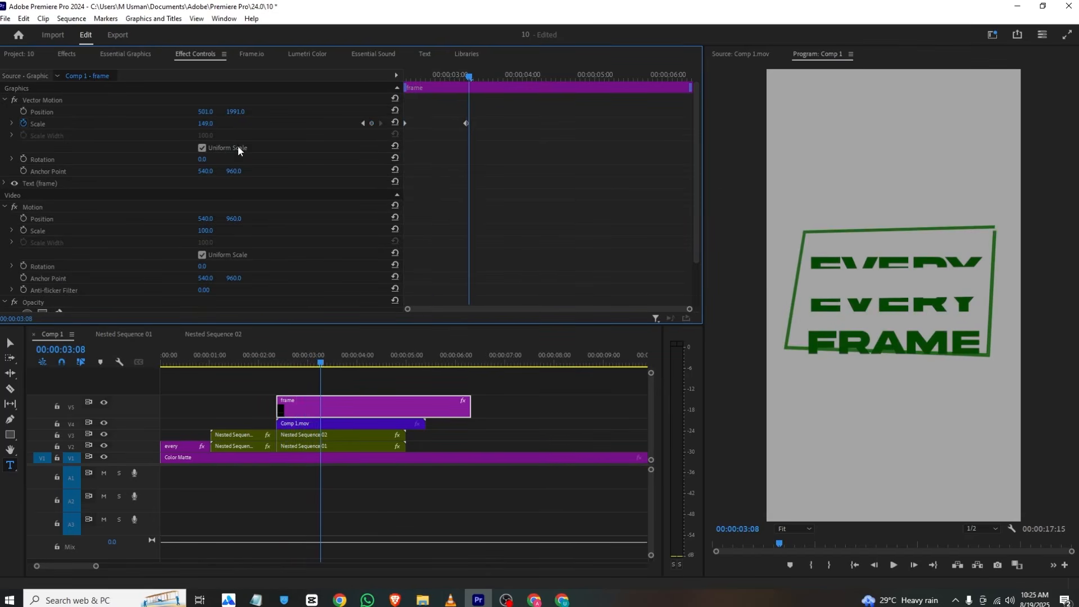
drag(235, 111, 98, 112)
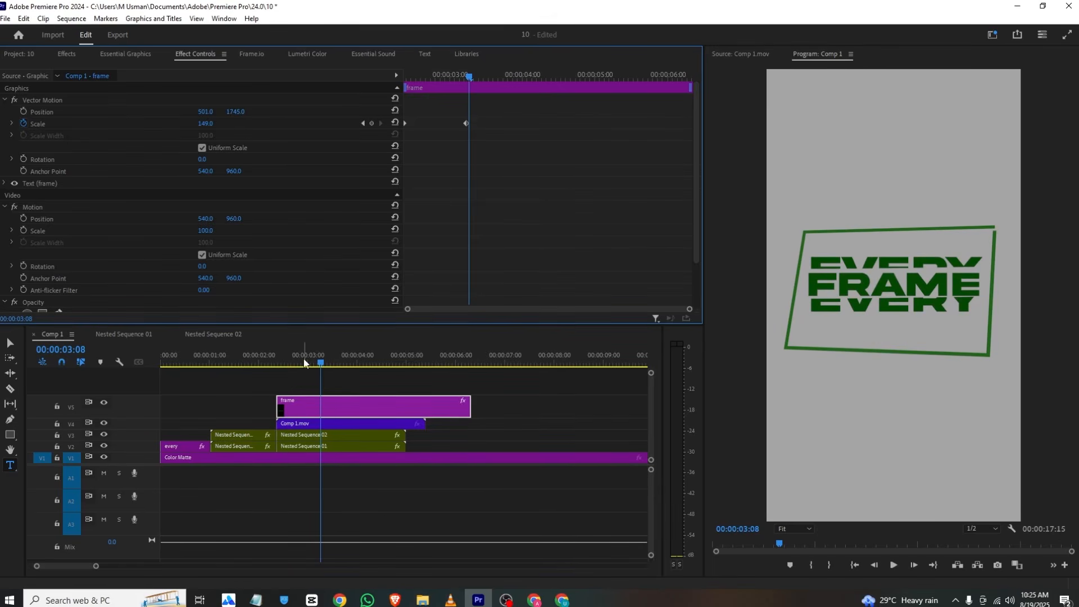
drag(304, 362, 270, 364)
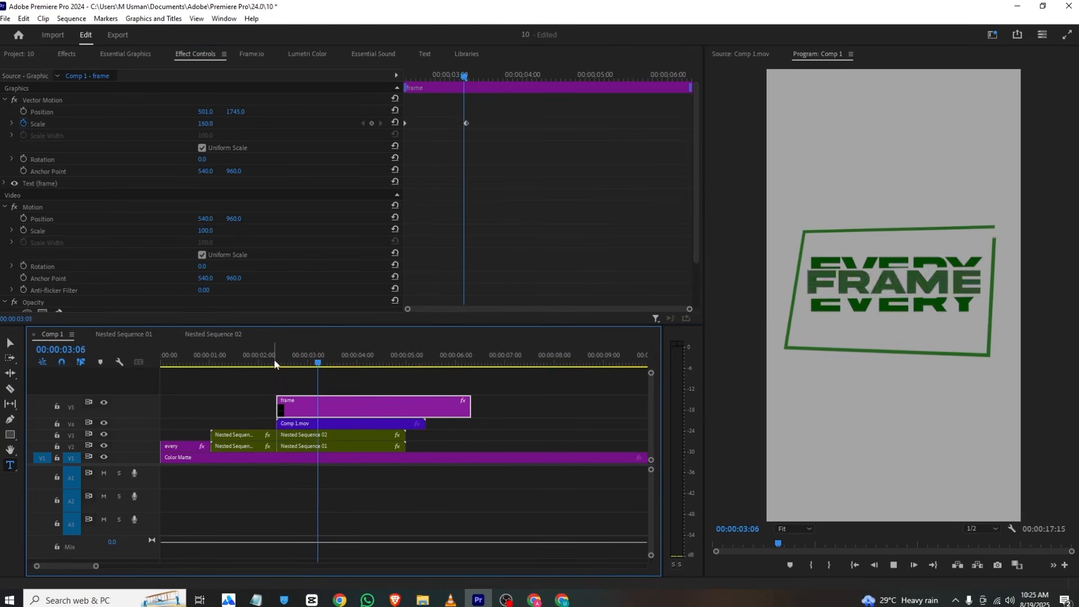
key(space)
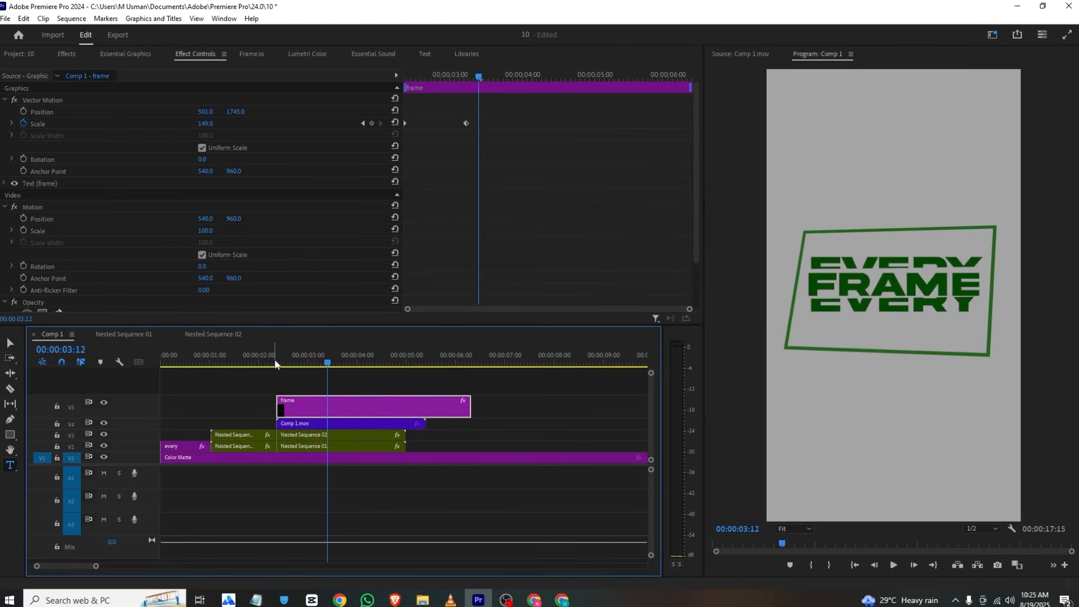
Move the "frame" clip's ending scale and opacity keyframes earlier, and apply Ease In to the scale keyframes.
click(450, 127)
scroll(471, 168, down, 3)
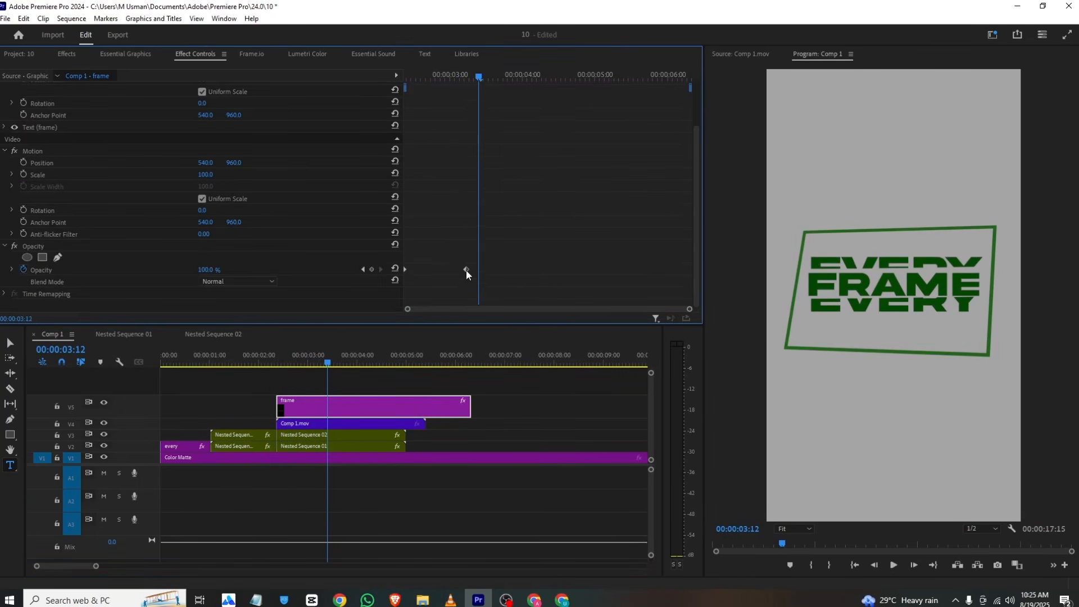
scroll(472, 112, up, 3)
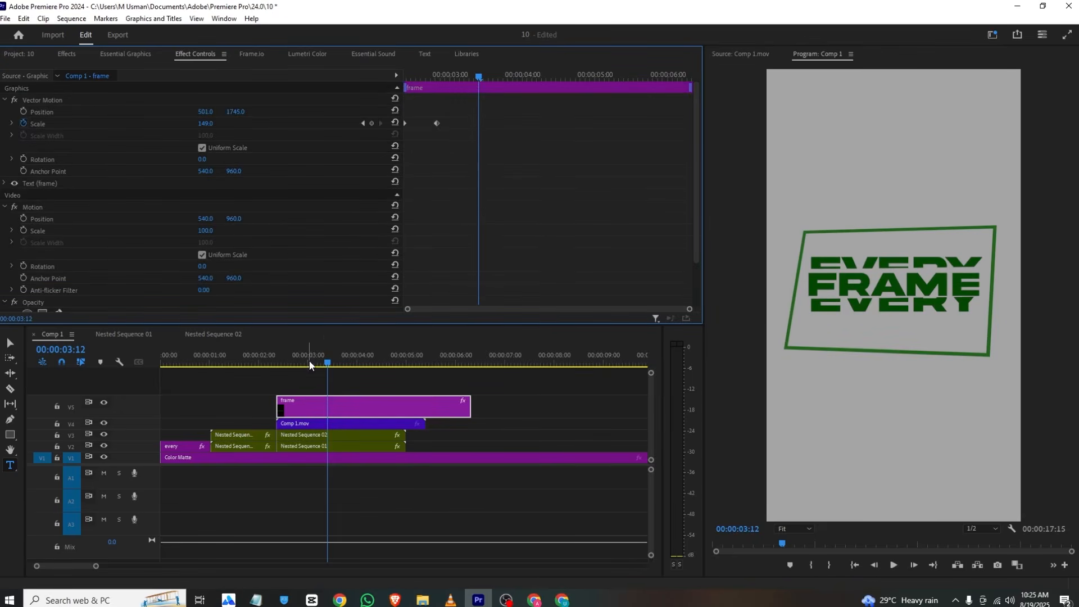
drag(462, 101, 405, 152)
right_click(434, 124)
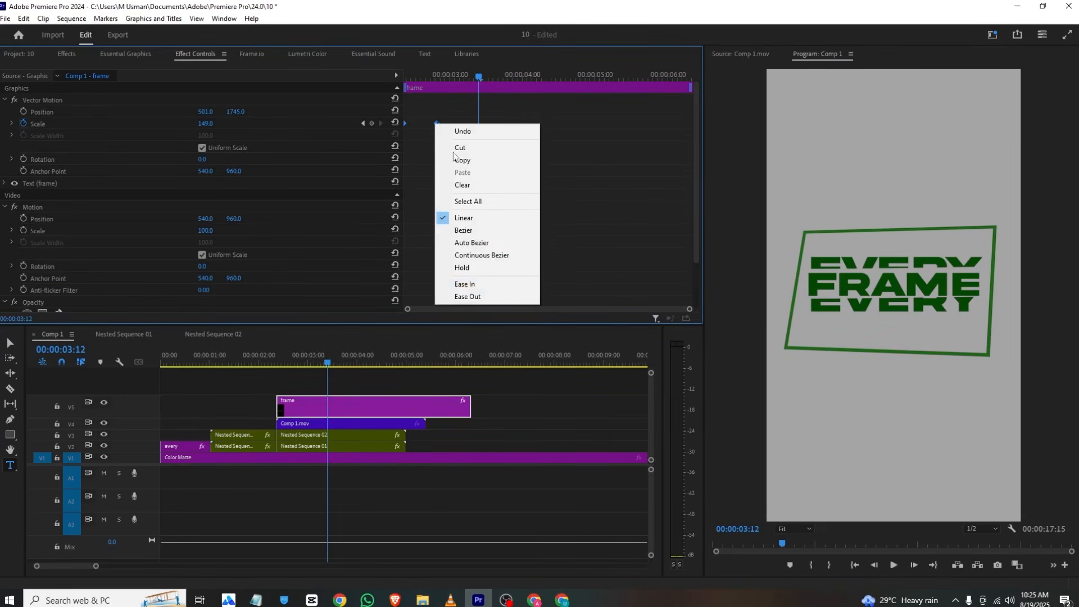
click(495, 285)
drag(433, 77, 368, 74)
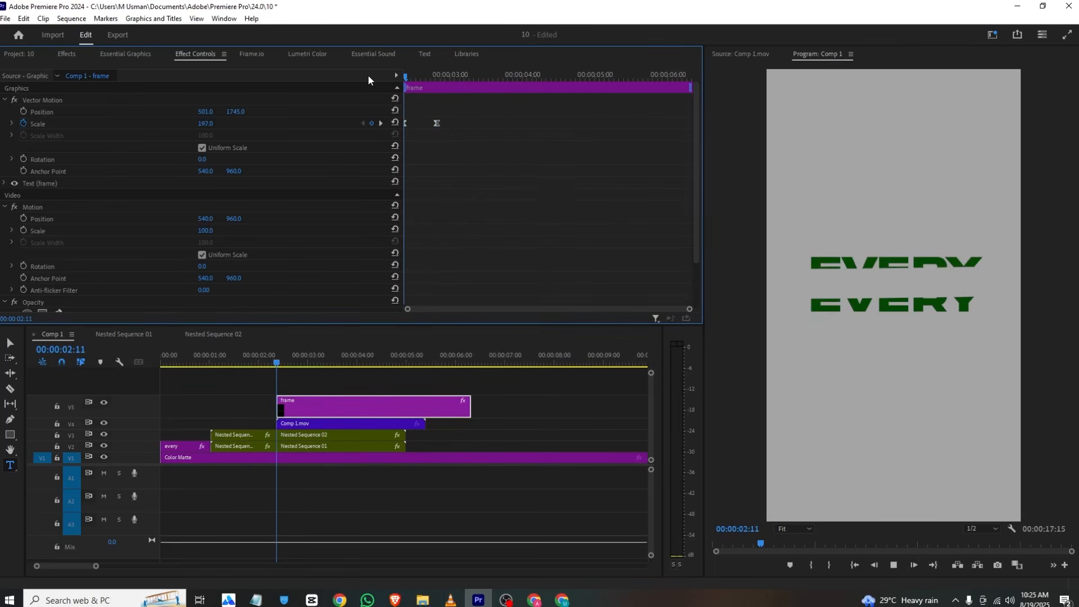
key(space)
key(space)
Nest the V2 and V3 "every" half clips that start at 00:00:02:11 into one sequence with the default name.
click(307, 434)
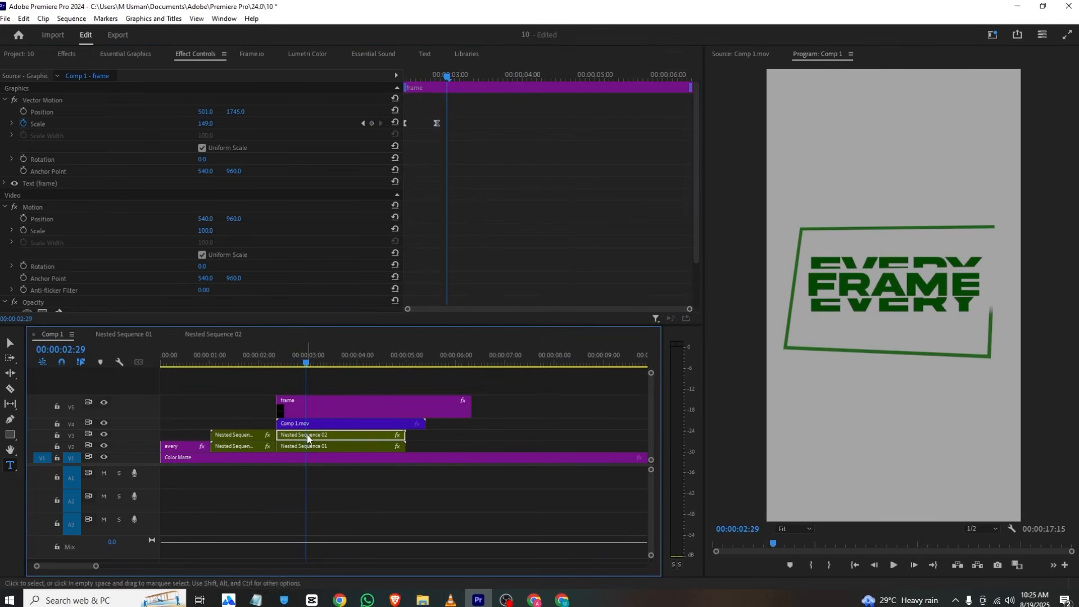
shift+click(387, 447)
right_click(388, 452)
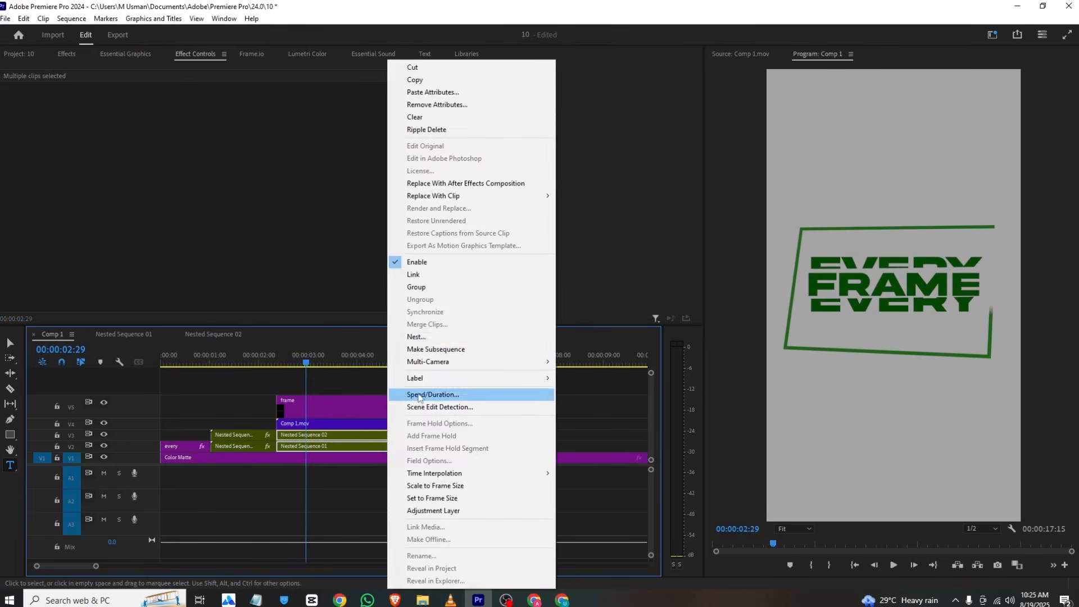
click(422, 338)
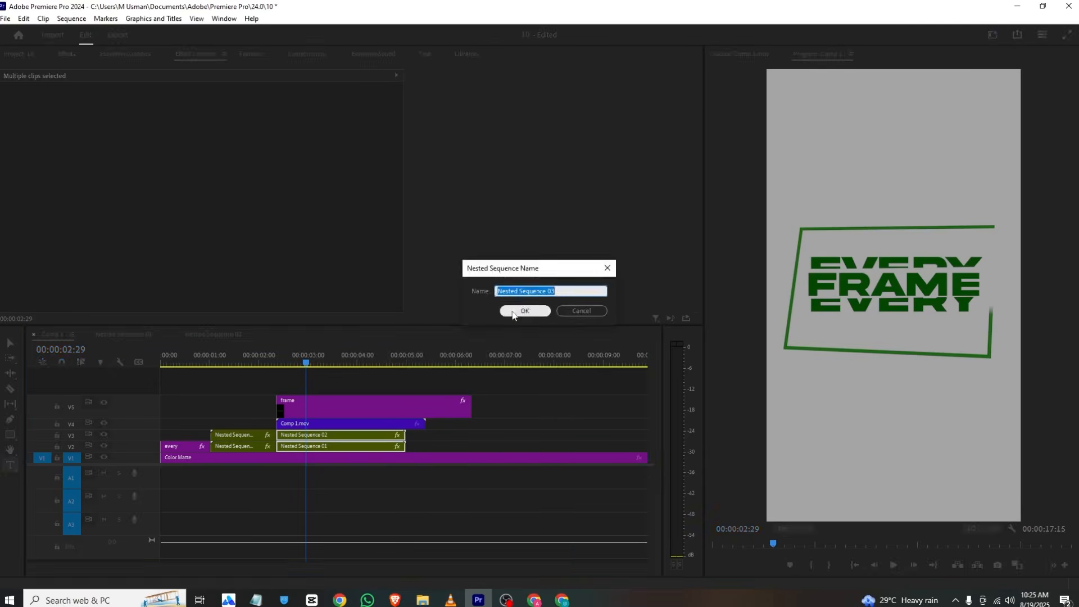
click(541, 311)
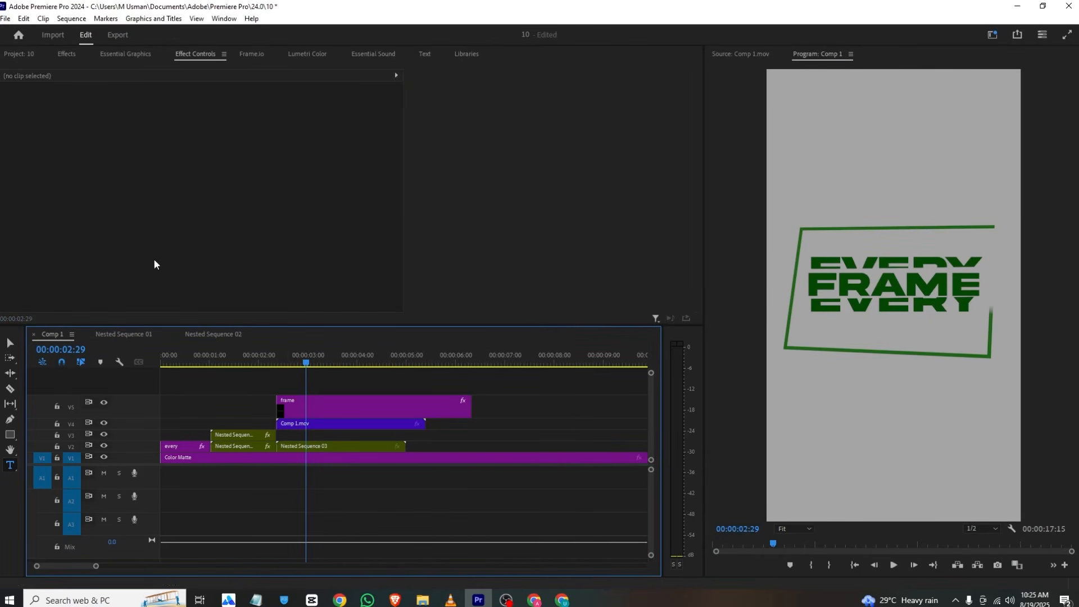
Add scale 100 and opacity 100% keyframes to Nested Sequence 03 and place them at about 00:00:03:01.
click(286, 363)
drag(286, 362, 276, 362)
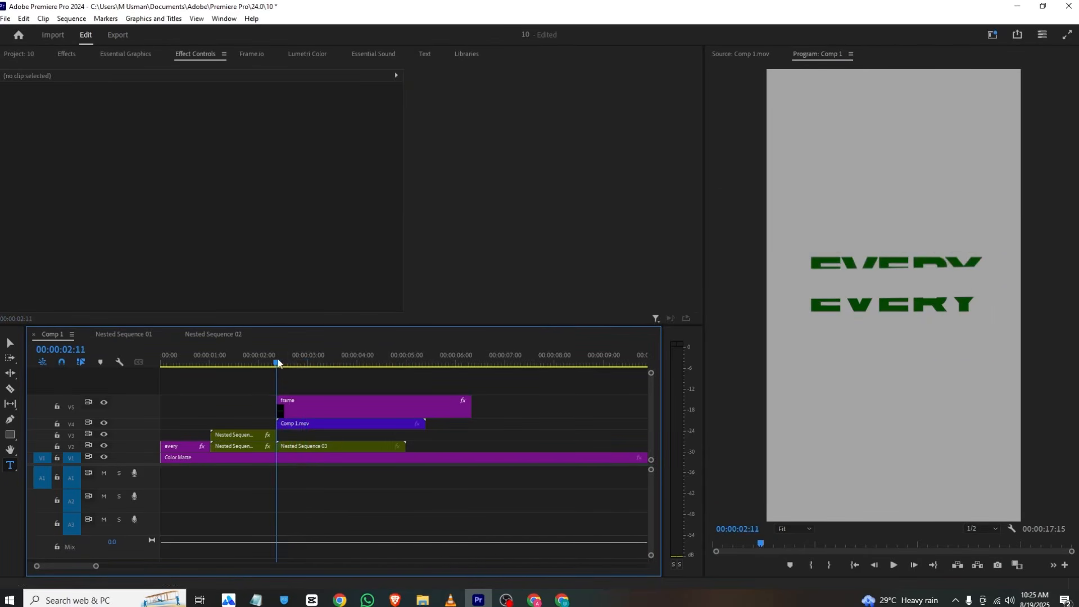
click(296, 450)
click(25, 121)
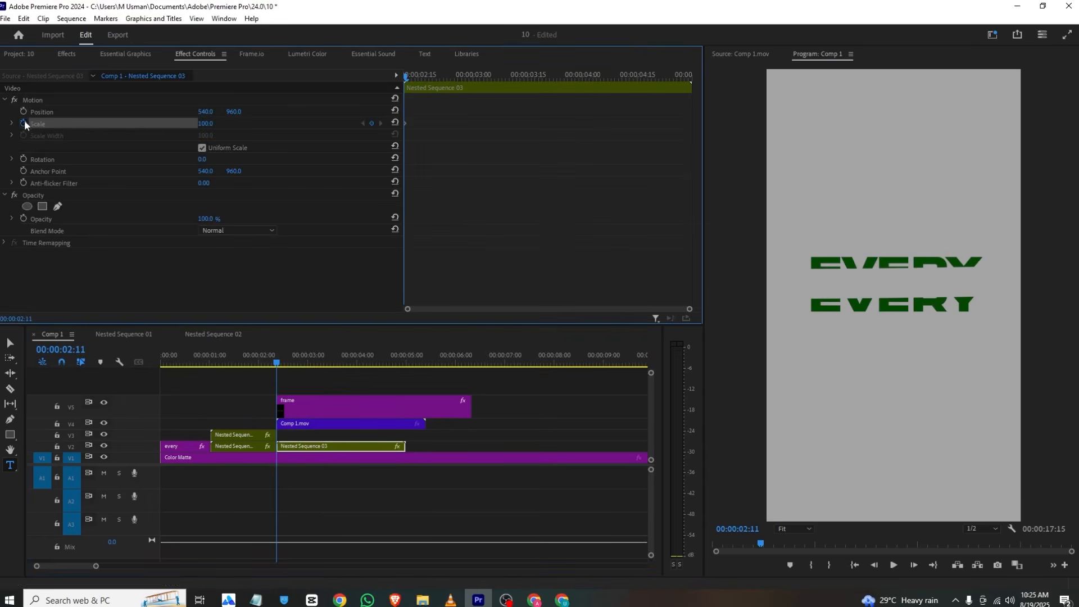
click(23, 218)
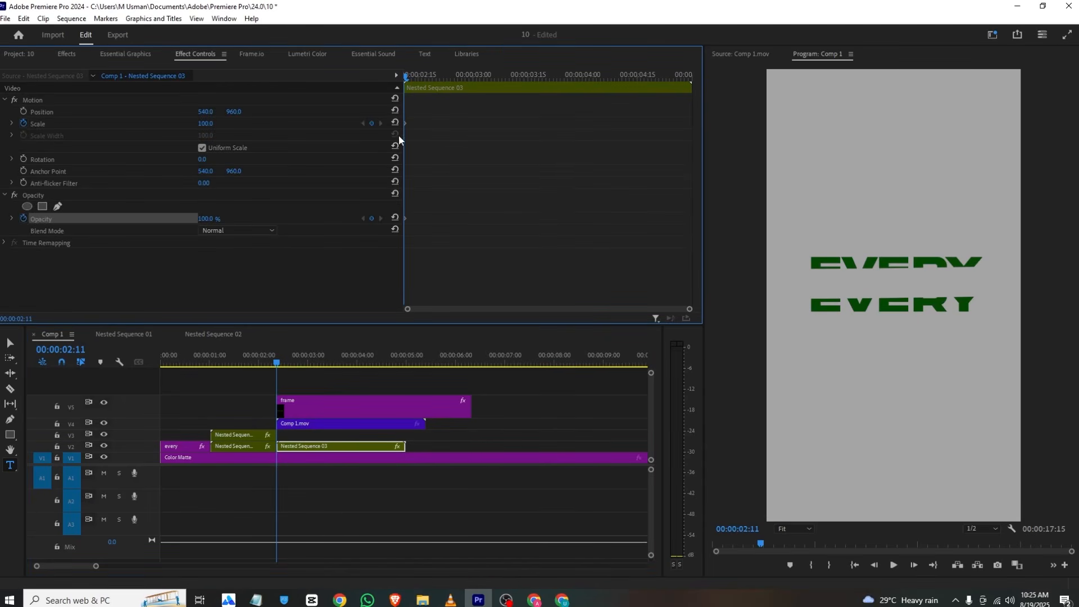
drag(413, 84, 481, 219)
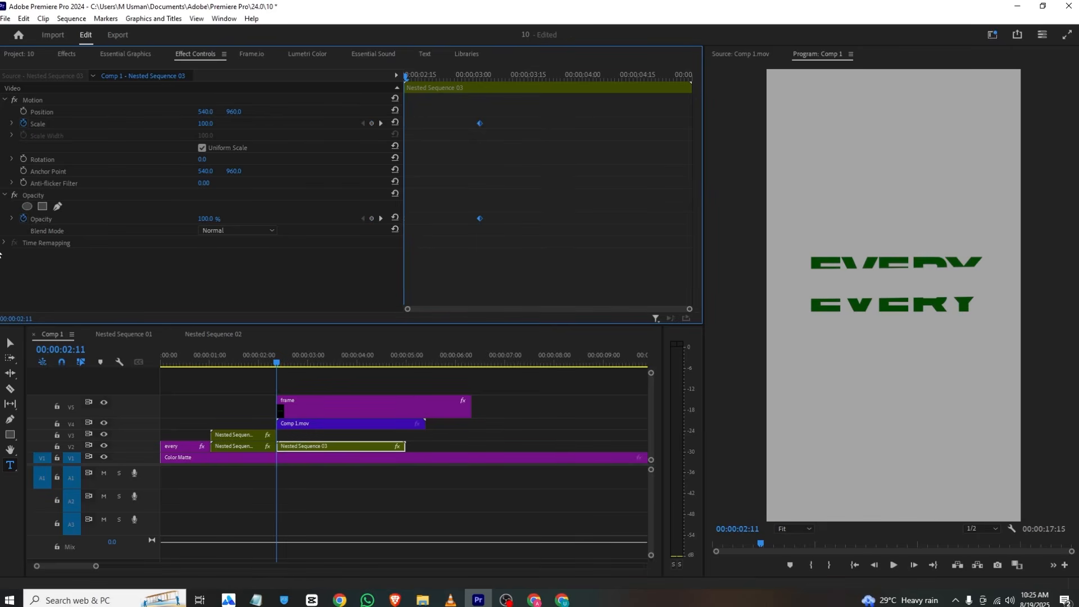
Set Nested Sequence 03's scale to 0 and lower its opacity at 00:00:02:11, and preview the animation.
click(212, 121)
text(0)
key(Return)
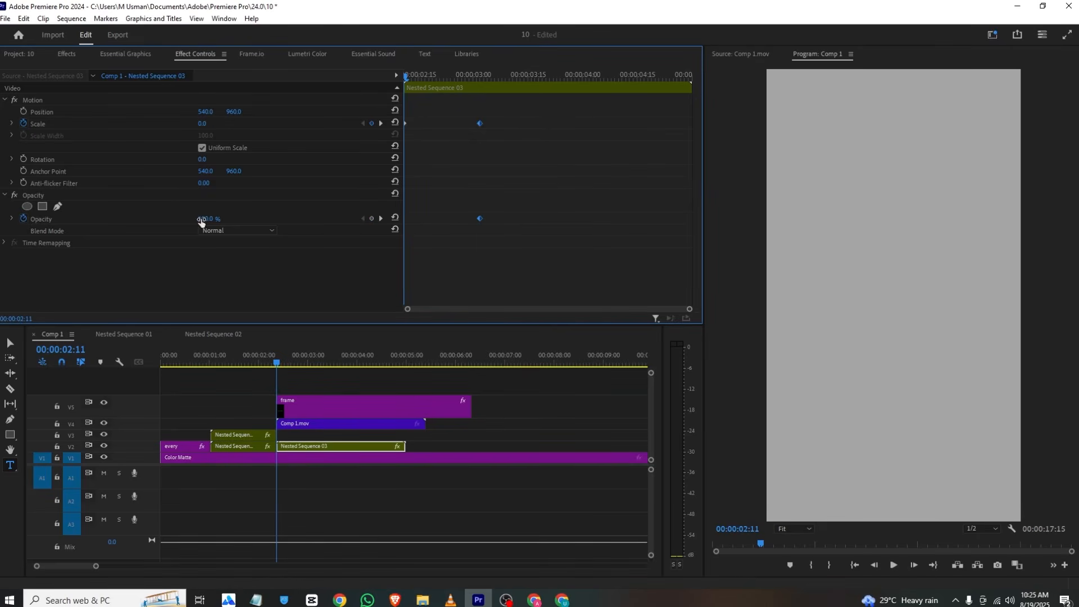
drag(201, 221, 145, 221)
key(space)
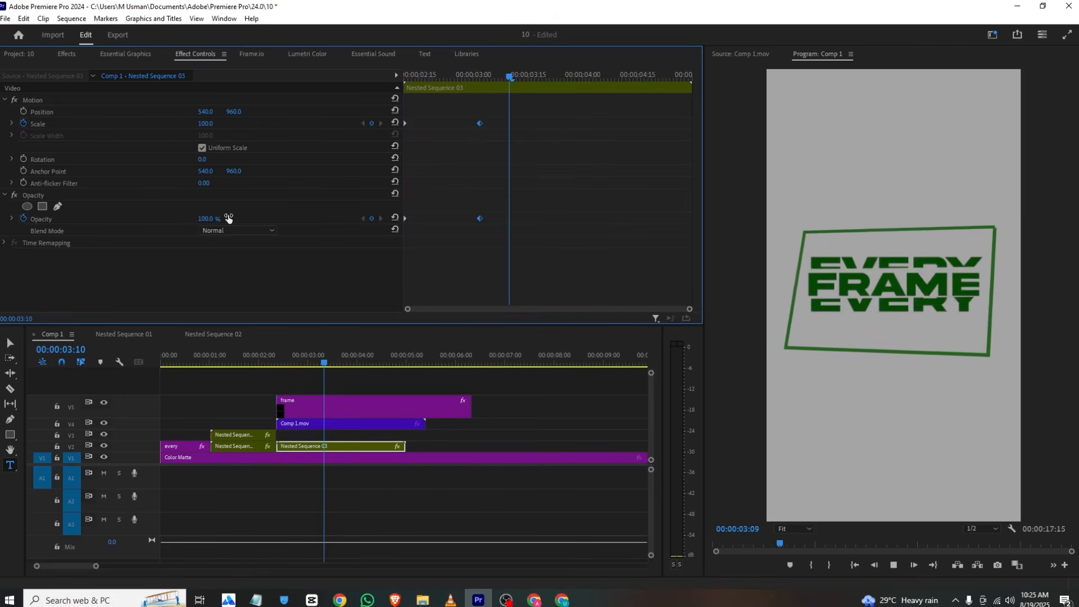
Switch to VLC media player to review the reference video's "every transition" segment, and return to Premiere Pro.
click(450, 600)
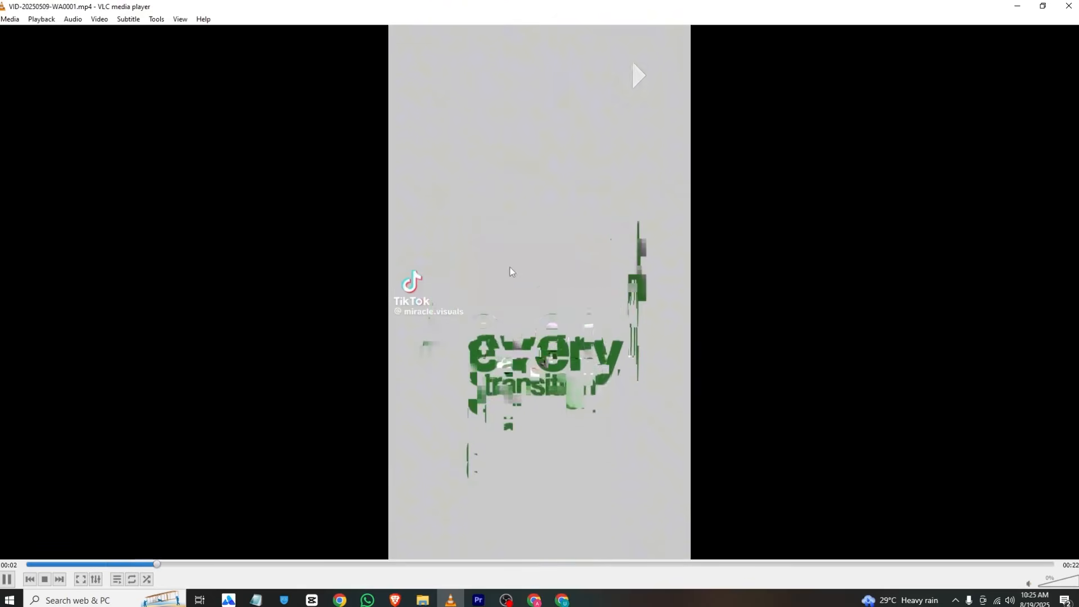
key(space)
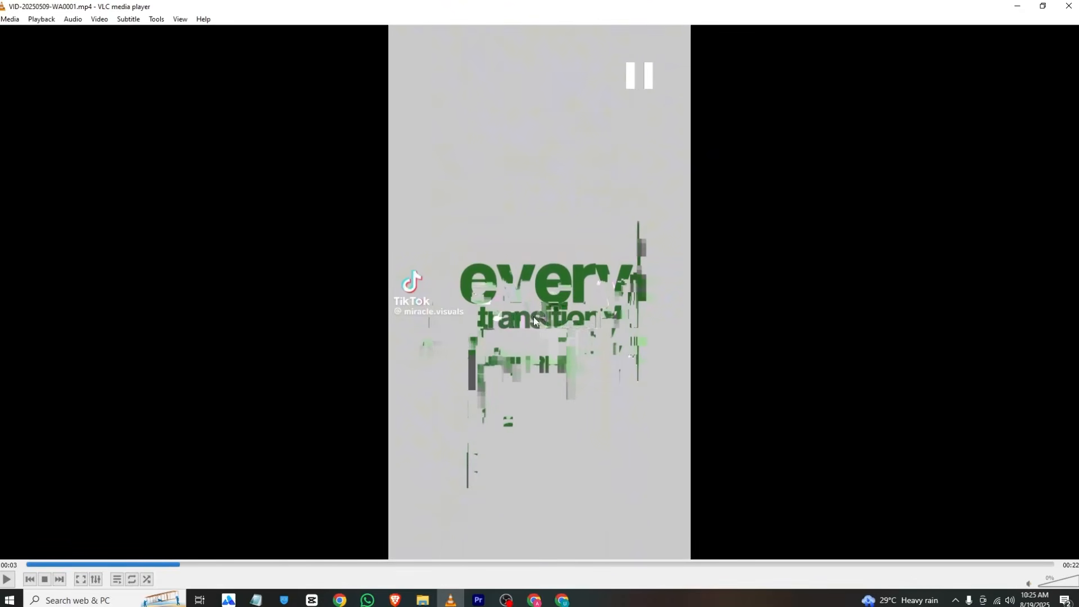
click(478, 599)
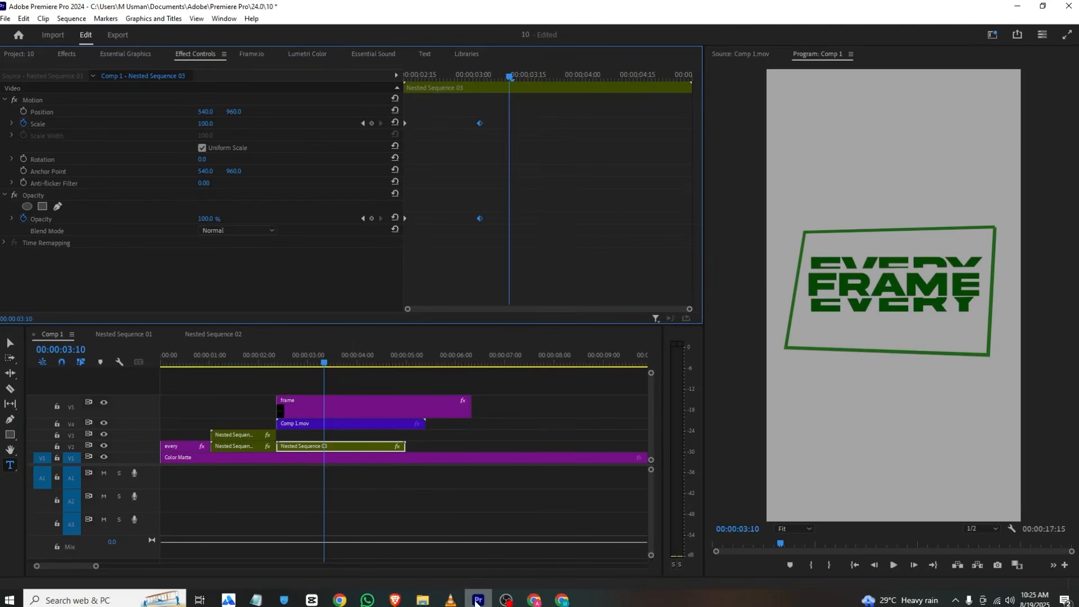
Split the "frame", Comp 1.mov and Nested Sequence 03 clips at 00:00:03:16.
click(333, 354)
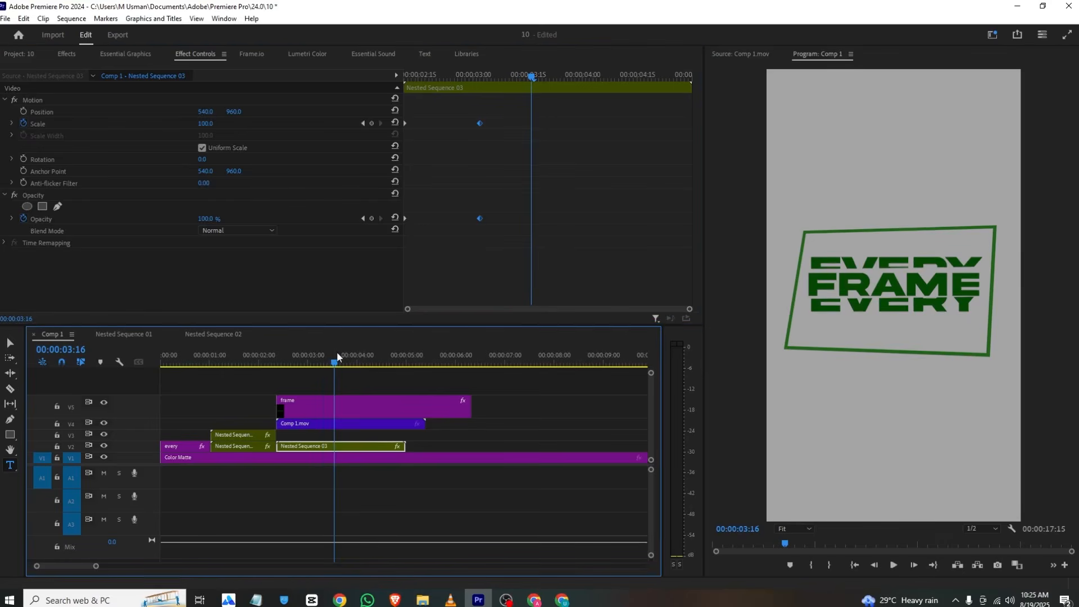
drag(450, 377, 328, 444)
right_click(328, 423)
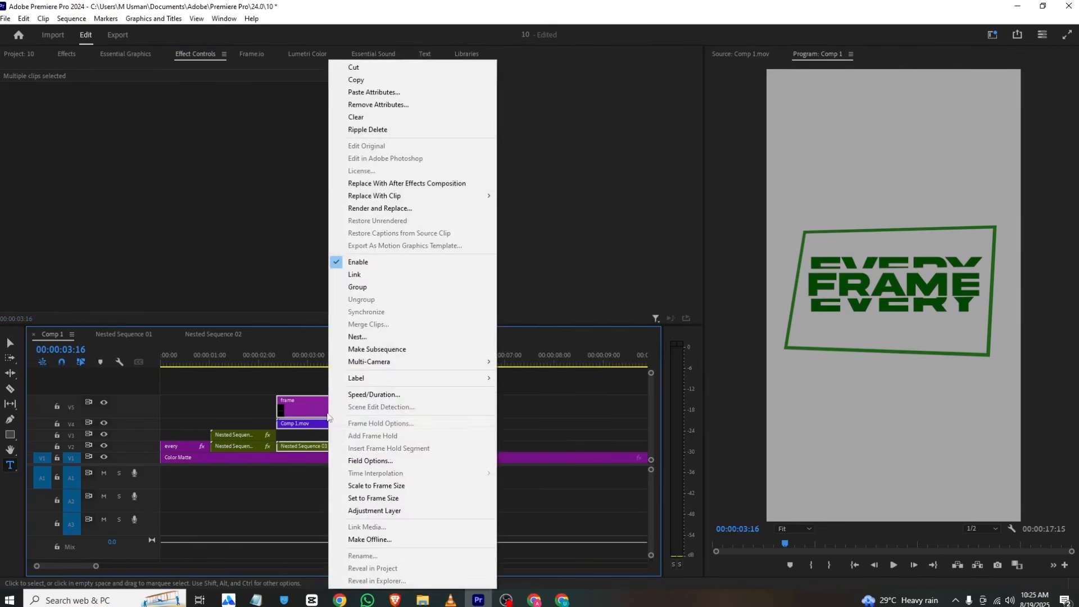
click(278, 386)
drag(410, 383, 330, 447)
key(c)
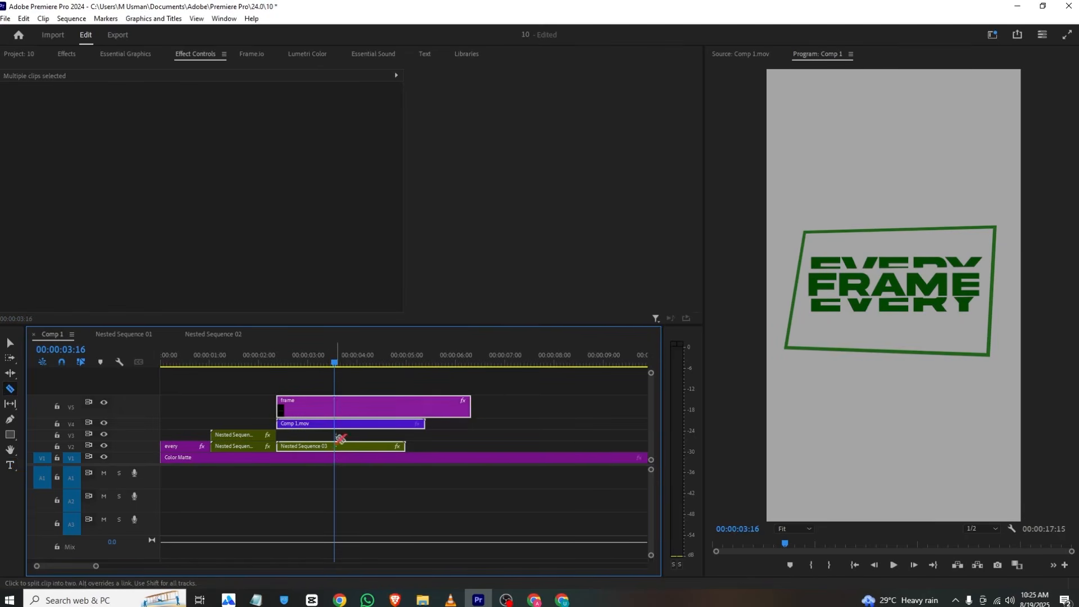
click(335, 408)
click(336, 446)
click(335, 424)
key(v)
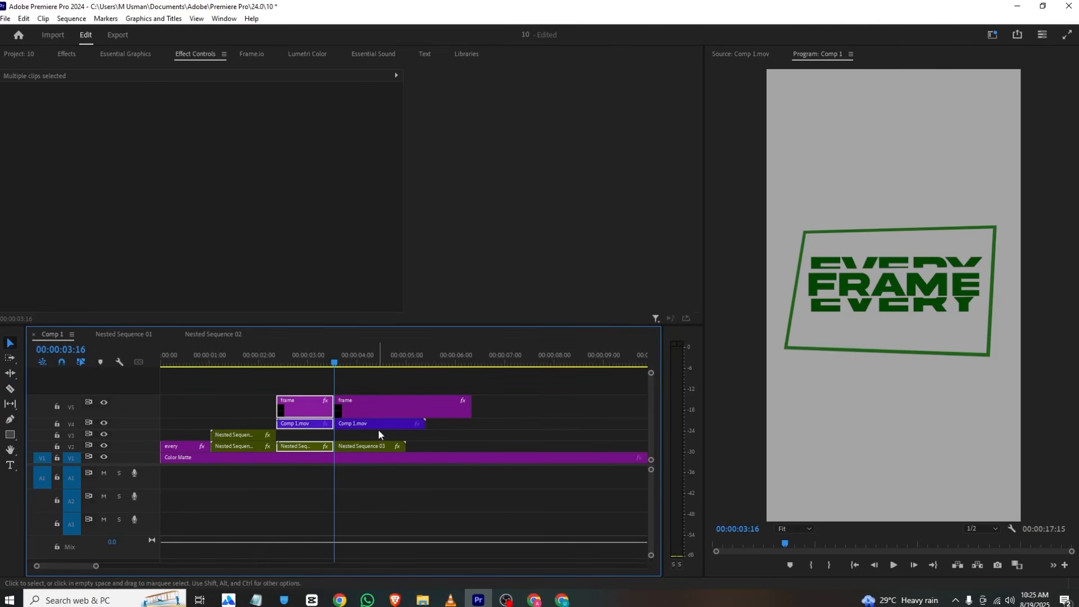
Nest the "frame", Comp 1.mov and Nested Sequence 03 segments starting at 00:00:03:16 into one sequence with the default name.
click(377, 396)
drag(391, 377, 367, 442)
right_click(367, 444)
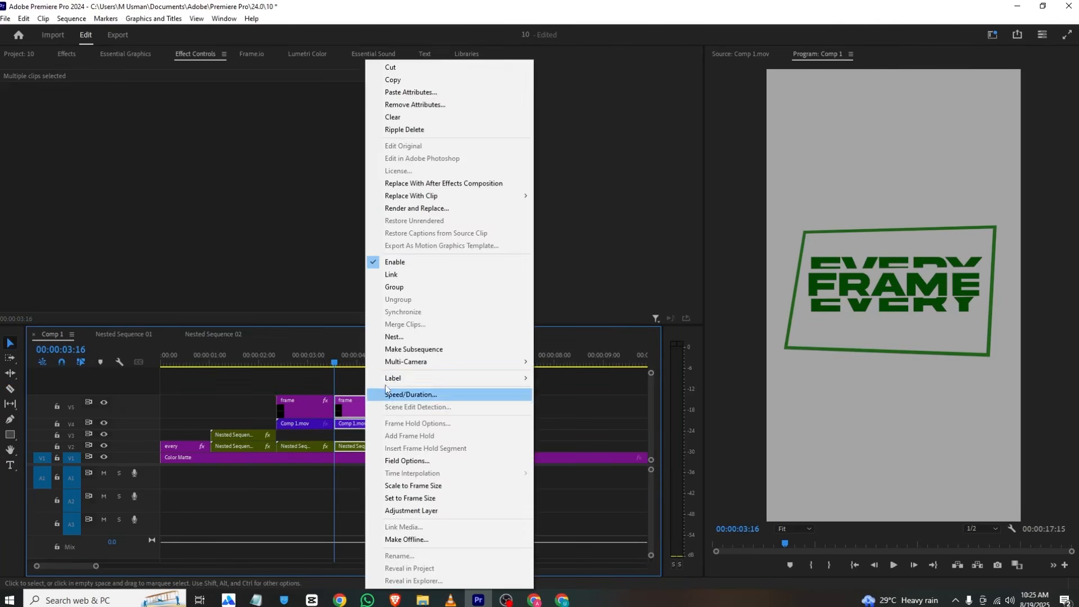
click(387, 337)
key(Return)
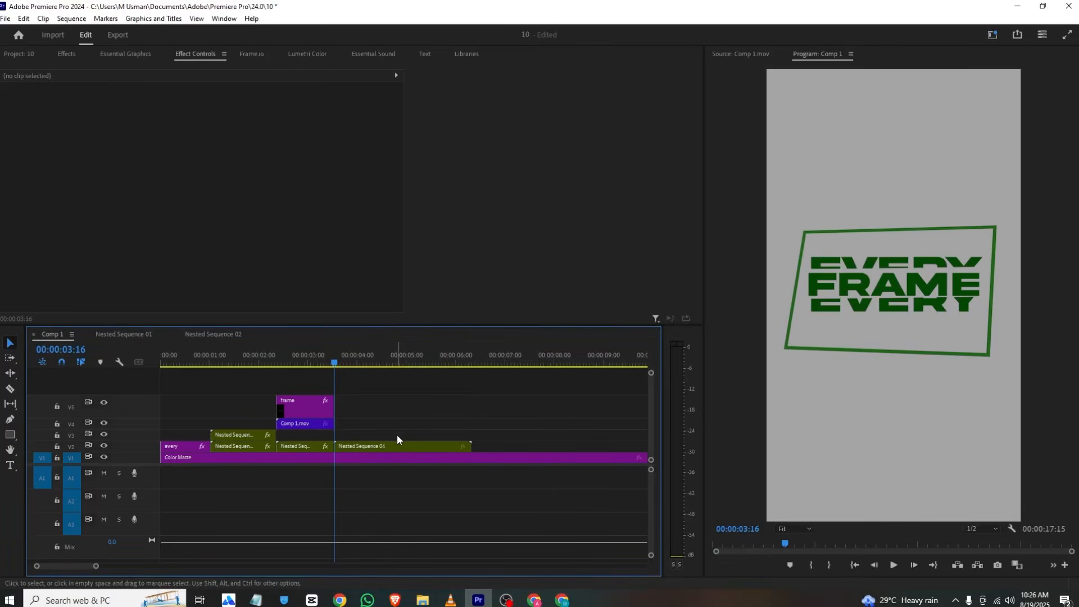
Animate Nested Sequence 04's position from 540, 960 at 00:00:03:16 to 540, -424 at 00:00:04:10.
click(416, 446)
click(22, 110)
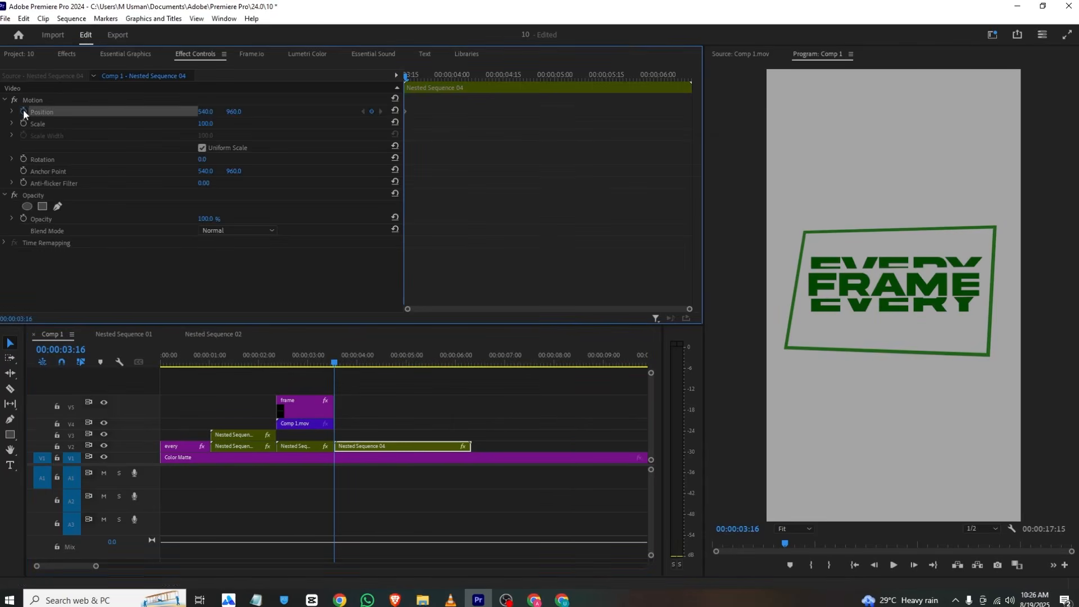
drag(407, 75, 486, 78)
drag(233, 111, 40, 112)
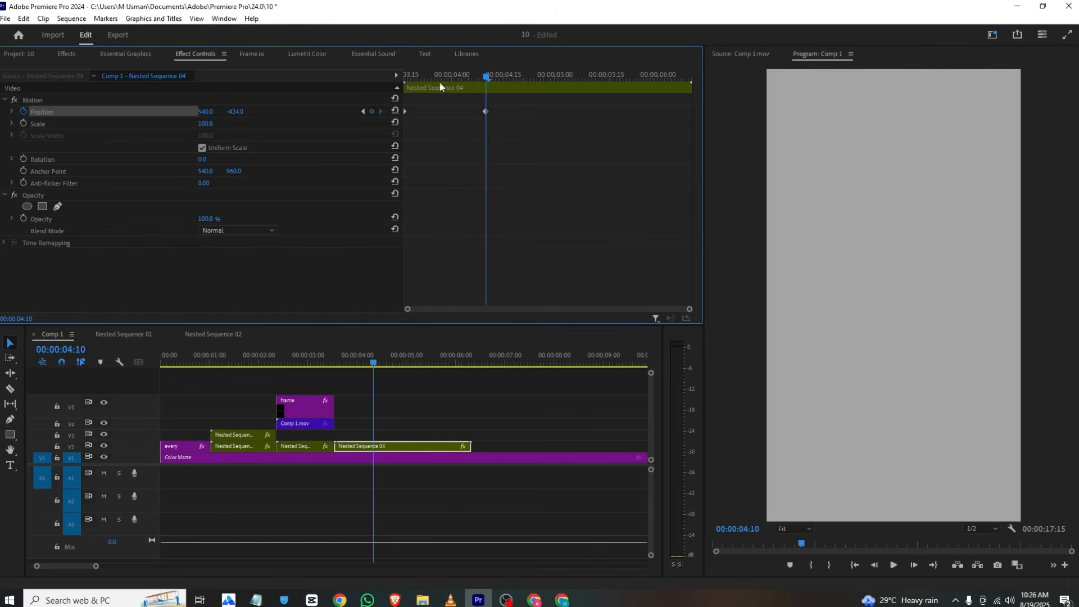
Preview the upward slide, compare it with the reference video in VLC media player, and return to Premiere Pro.
drag(445, 78, 374, 77)
key(space)
key(space)
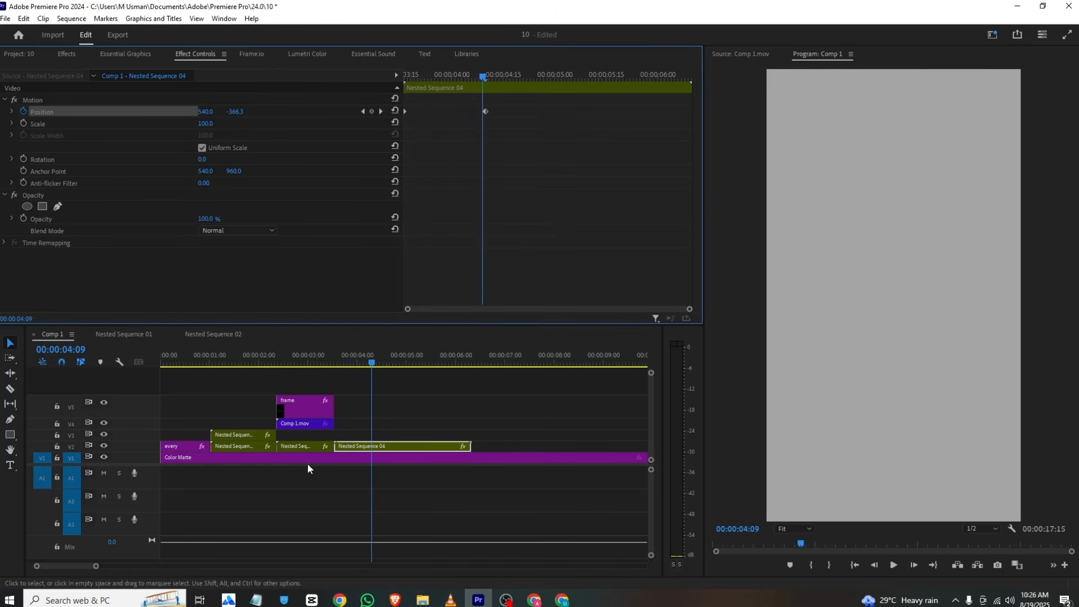
click(451, 600)
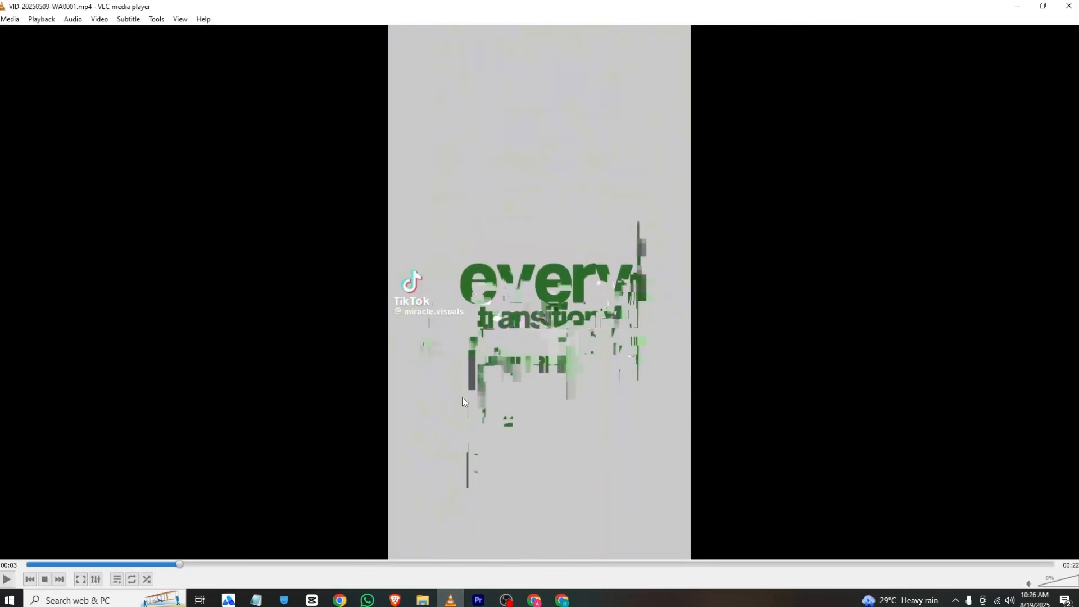
key(alt+Tab)
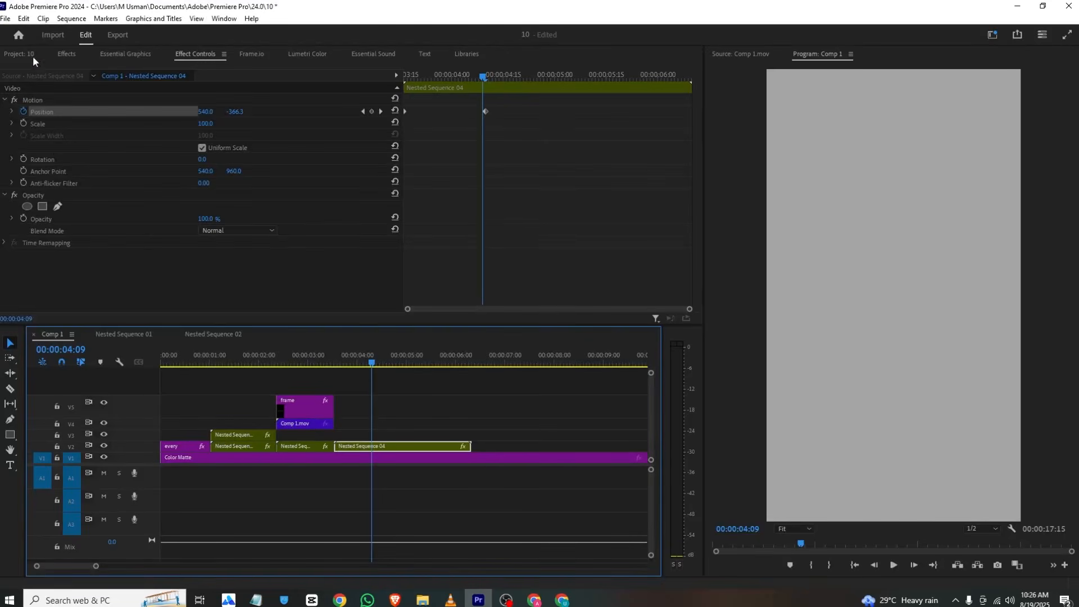
Add an "every" text graphic at 00:00:03:27 in the empty area below the sliding "frame" composition.
click(66, 54)
click(10, 465)
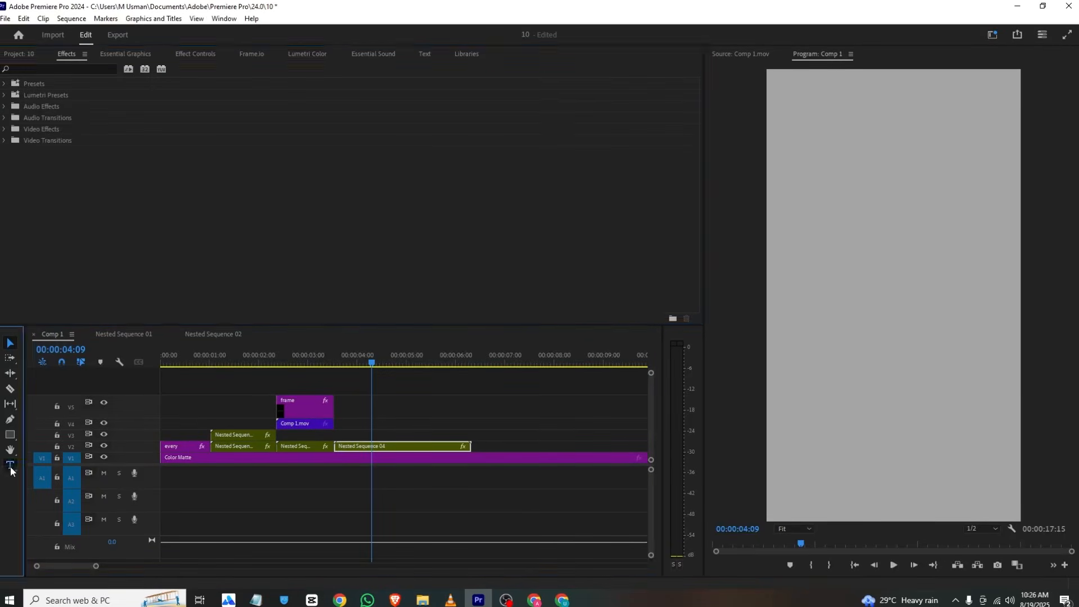
click(360, 366)
drag(361, 366, 353, 364)
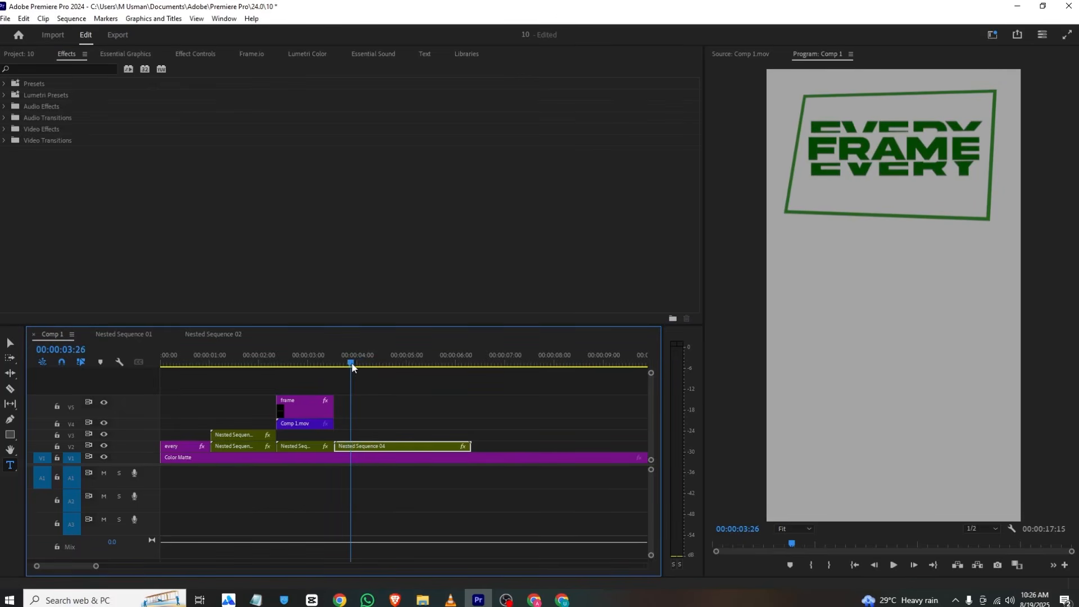
click(821, 349)
text(VERY)
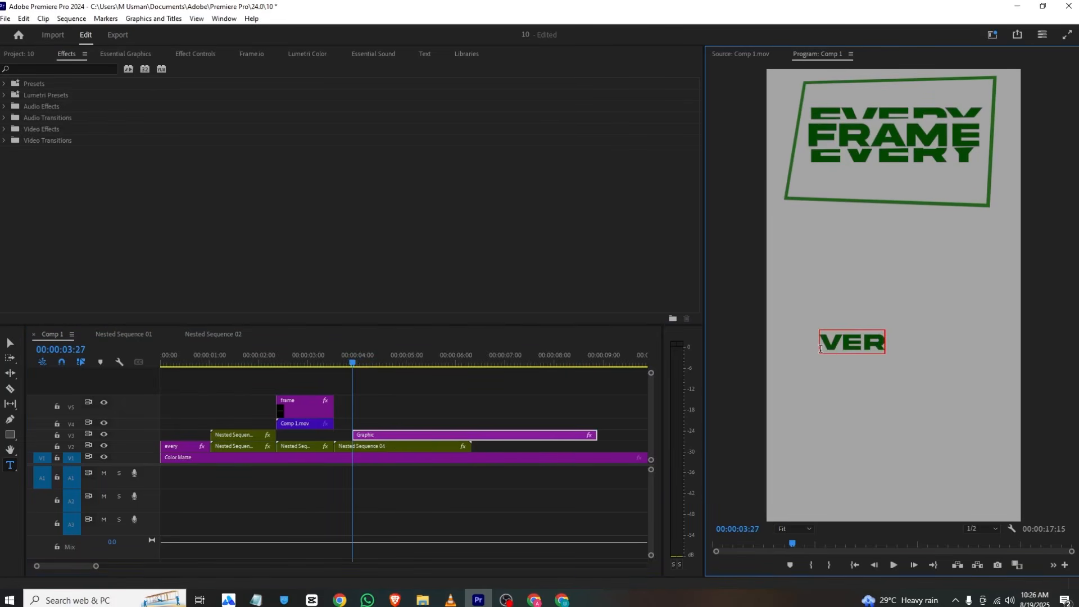
key(BackSpace)
key(BackSpace)
key(BackSpace)
key(BackSpace)
text(EVERY YTRA)
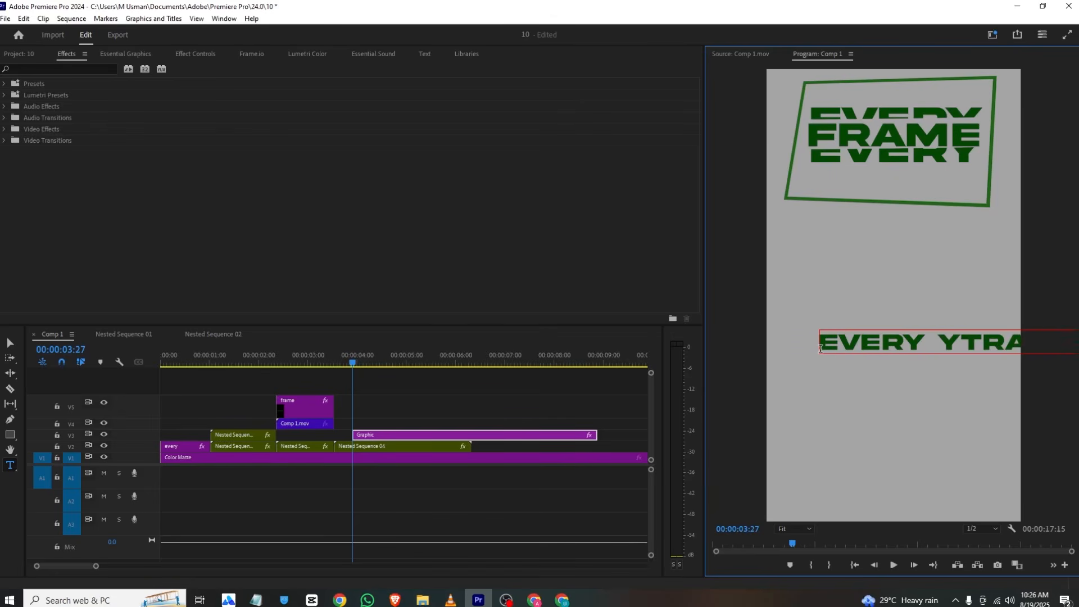
key(BackSpace)
key(BackSpace)
key(BackSpace)
key(BackSpace)
key(BackSpace)
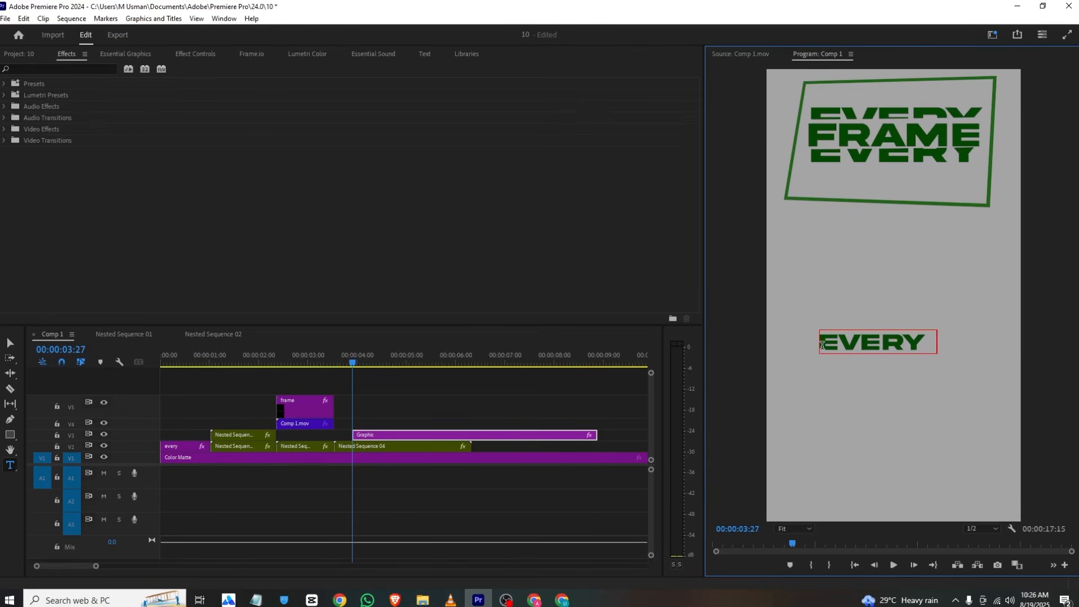
Format the new "every" text in Arial Black, with vector motion scale 170 and position 798, 718.
click(439, 434)
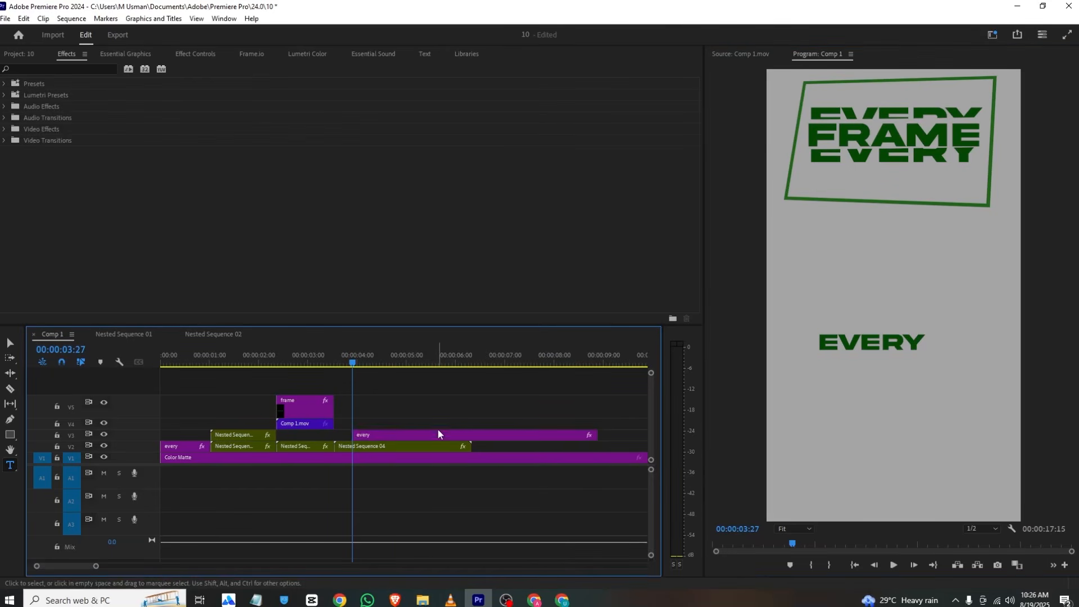
click(138, 55)
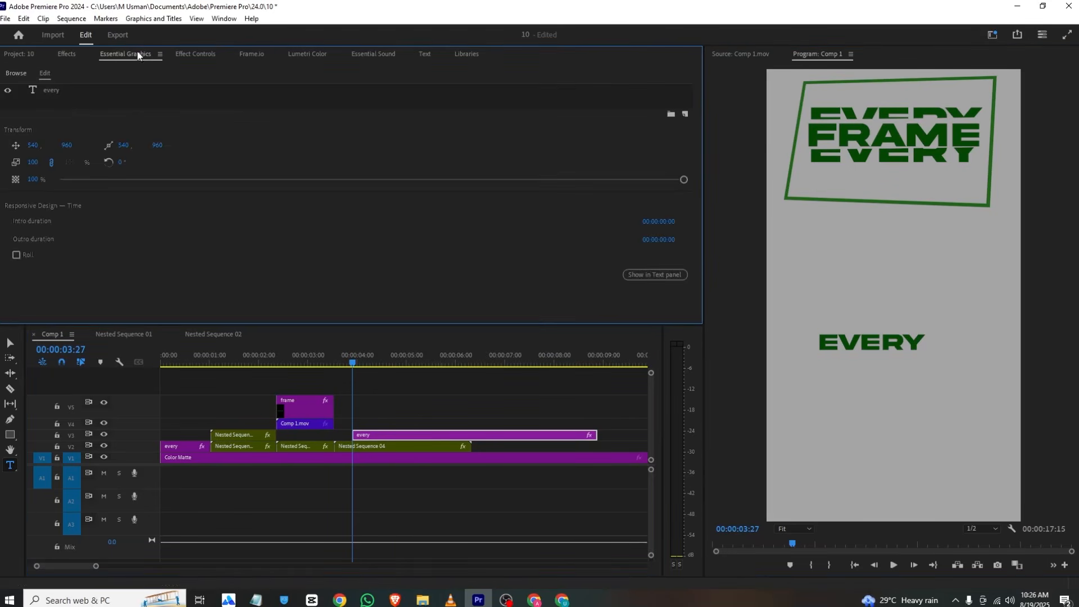
click(34, 90)
scroll(184, 162, down, 3)
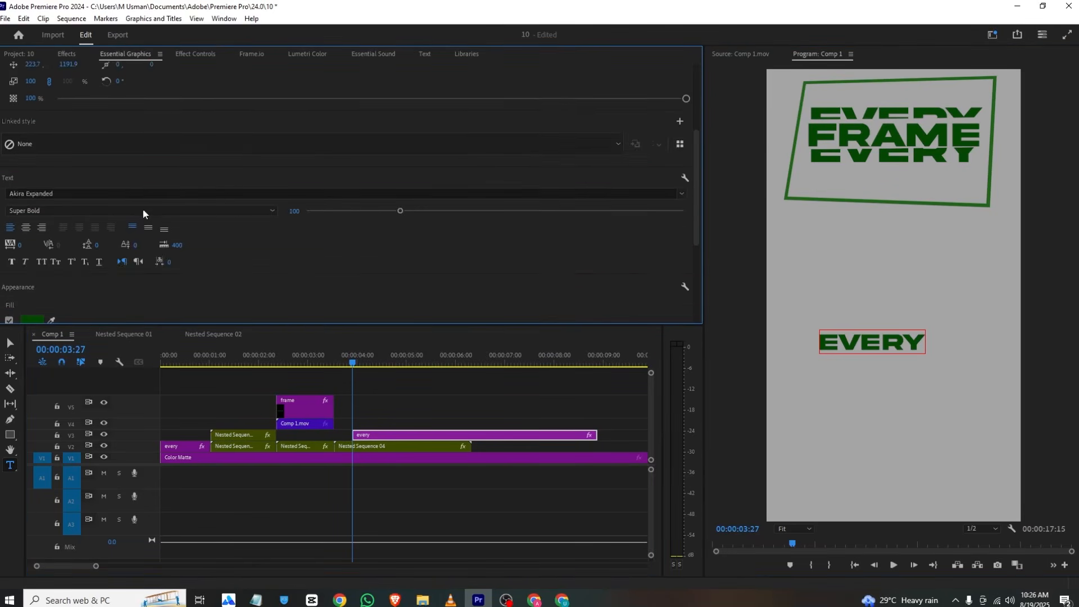
click(167, 193)
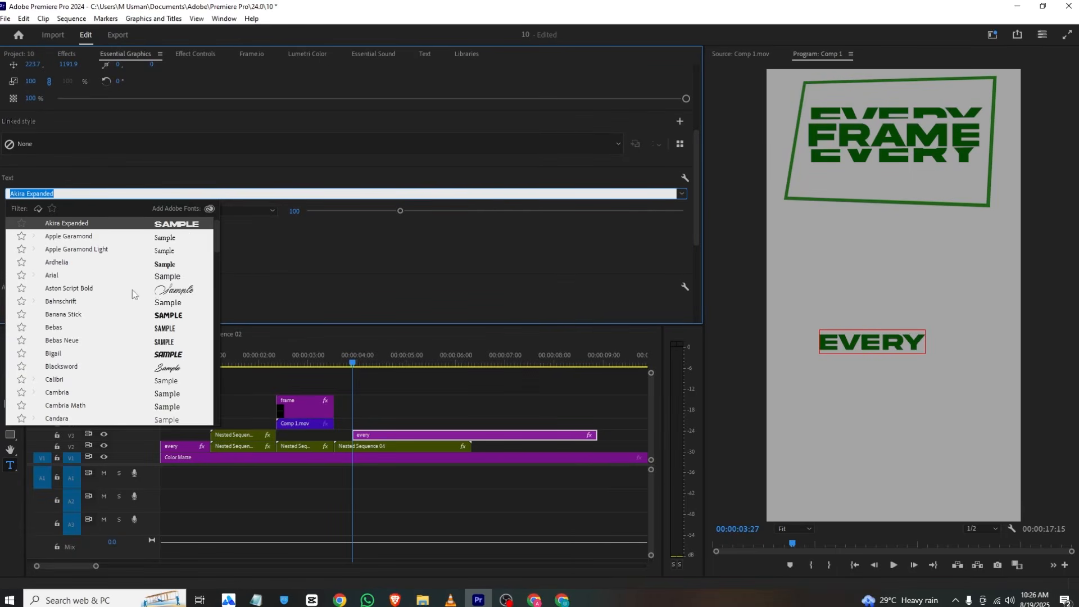
click(66, 277)
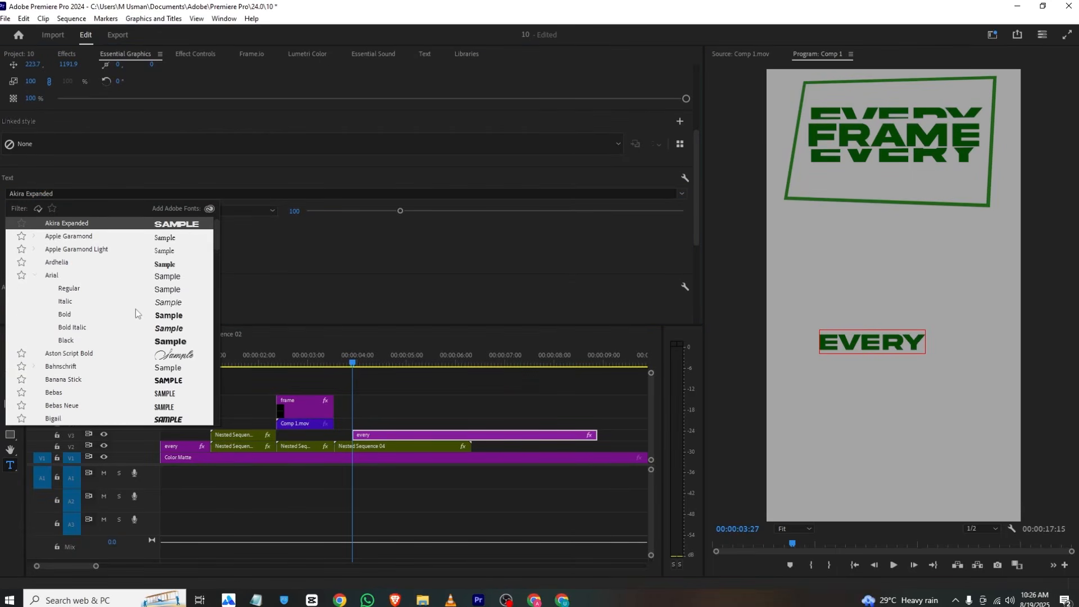
click(58, 194)
scroll(147, 302, up, 1)
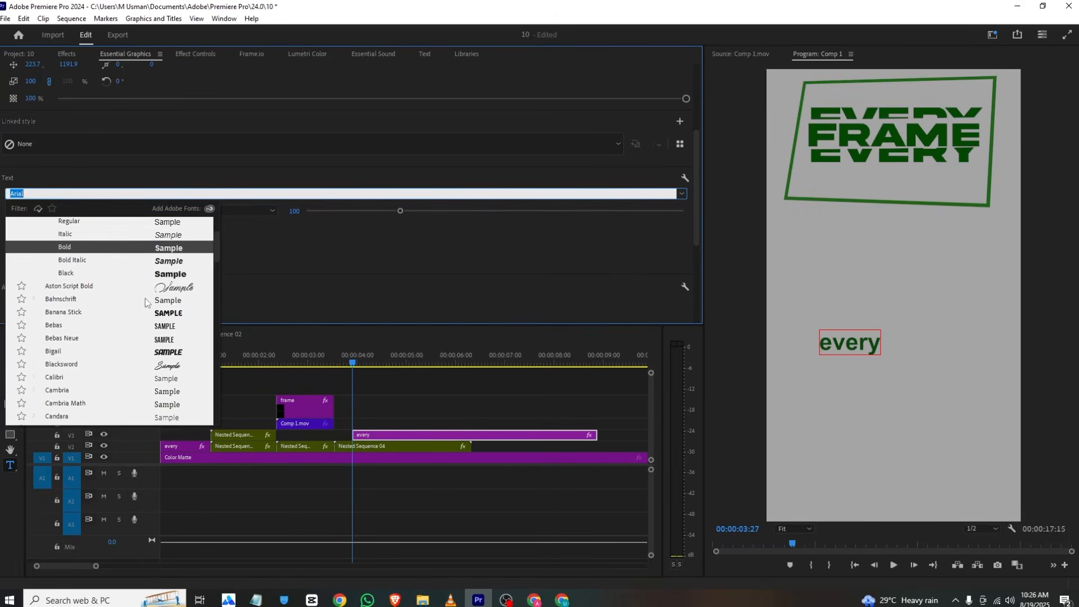
click(173, 274)
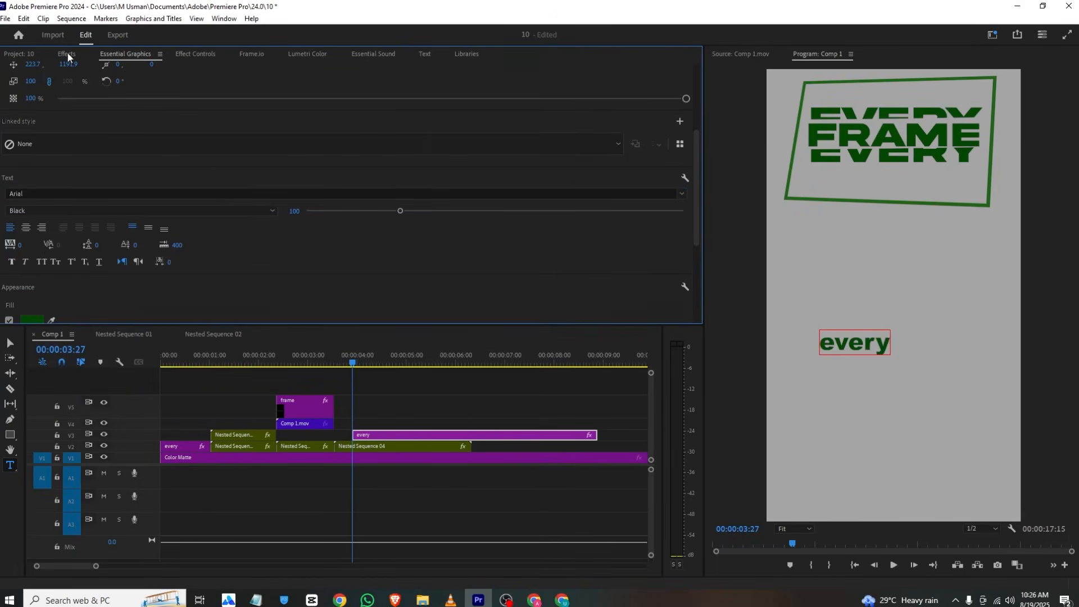
click(196, 55)
drag(206, 123, 229, 111)
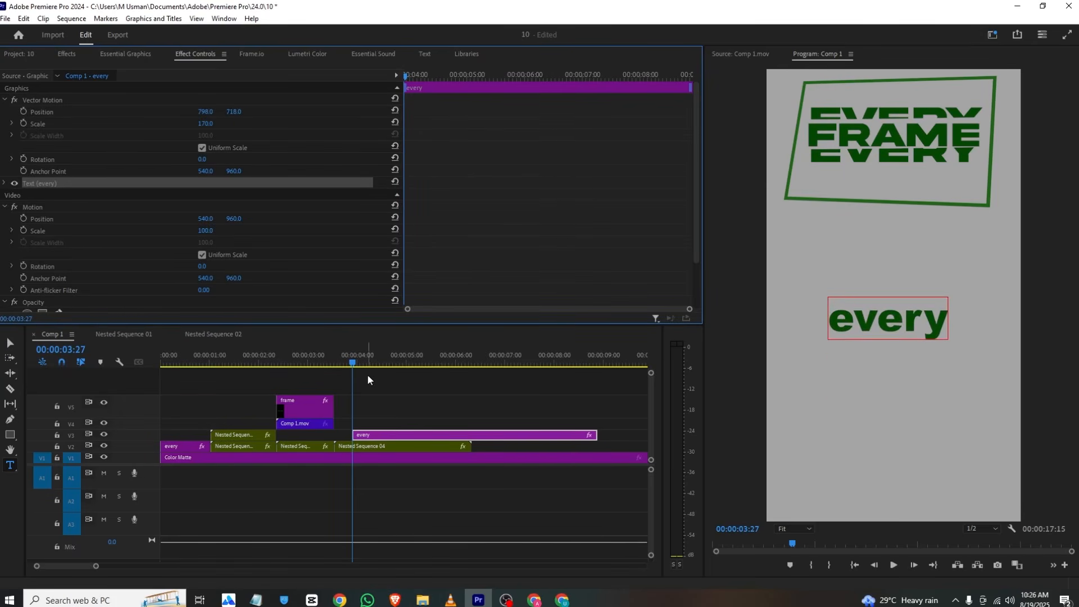
Duplicate the "every" clip onto the track above, lower the copy to 798, 854, and change its text to "transition".
drag(373, 434, 375, 431)
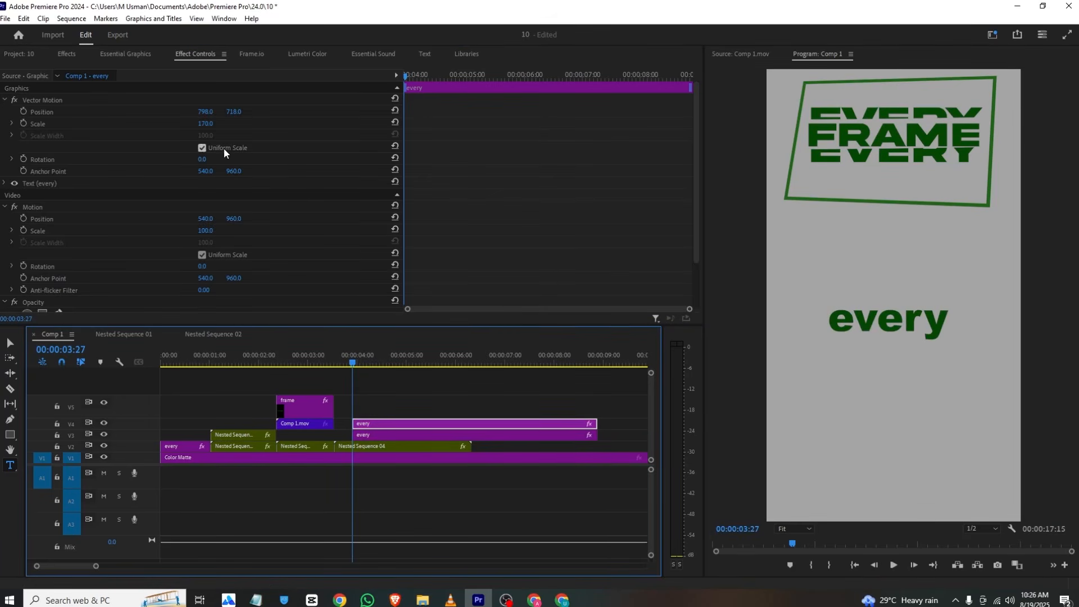
drag(234, 112, 575, 210)
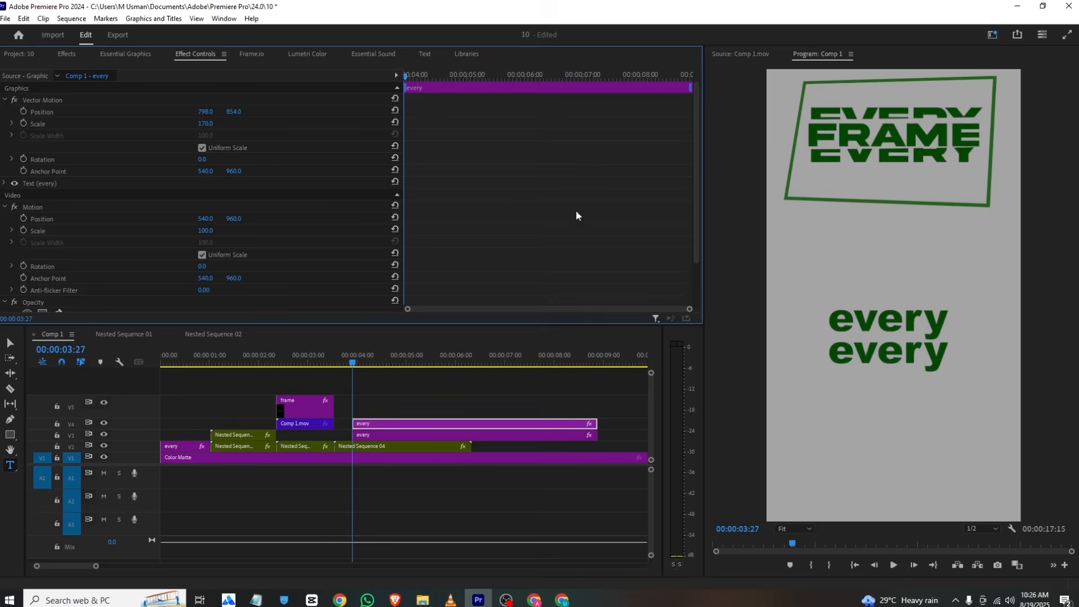
double_click(855, 345)
text(trans)
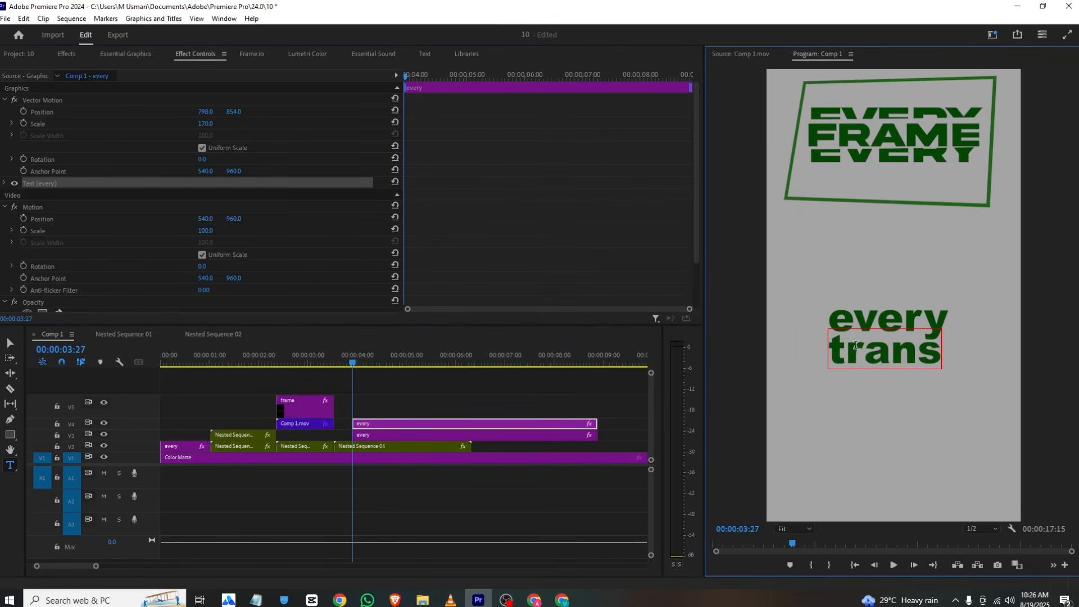
text(ition)
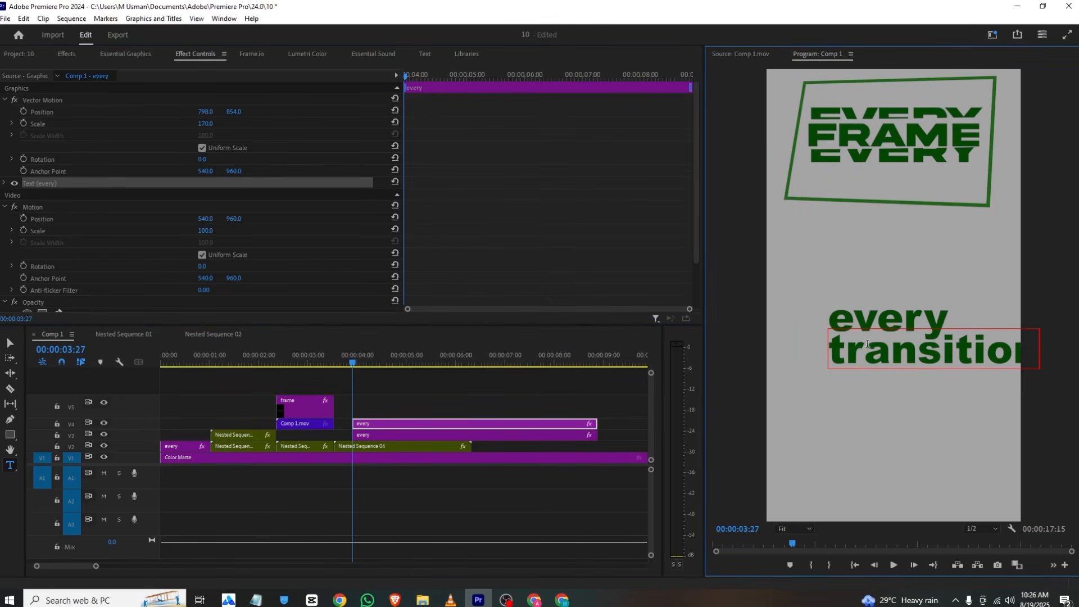
Left-align the two lines by moving "transition" to X 632 and slightly lower, and "every" to 651, 750.
click(91, 52)
click(186, 55)
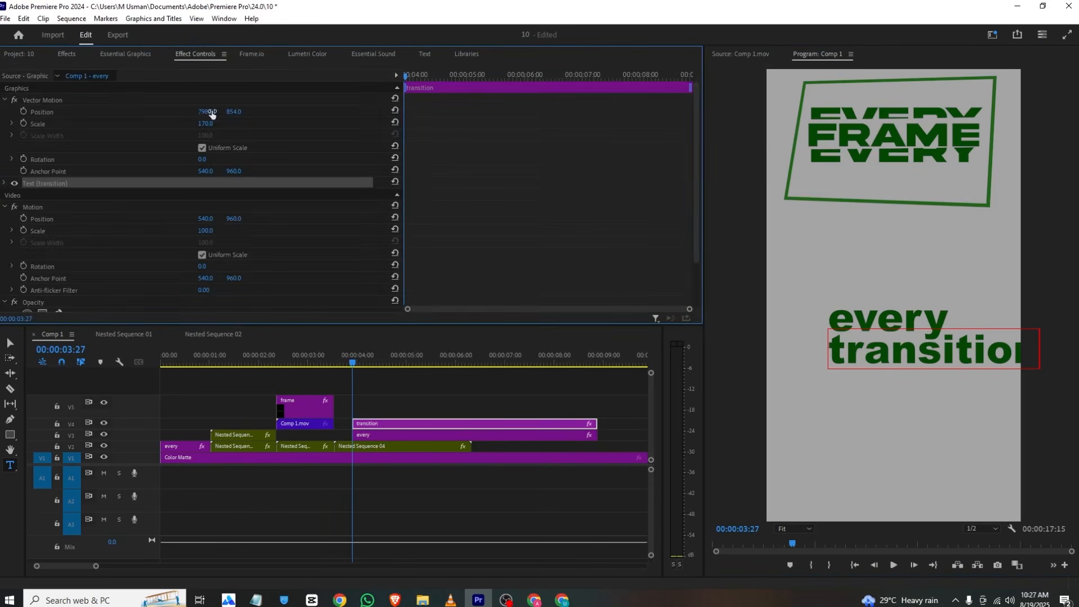
drag(205, 112, 111, 112)
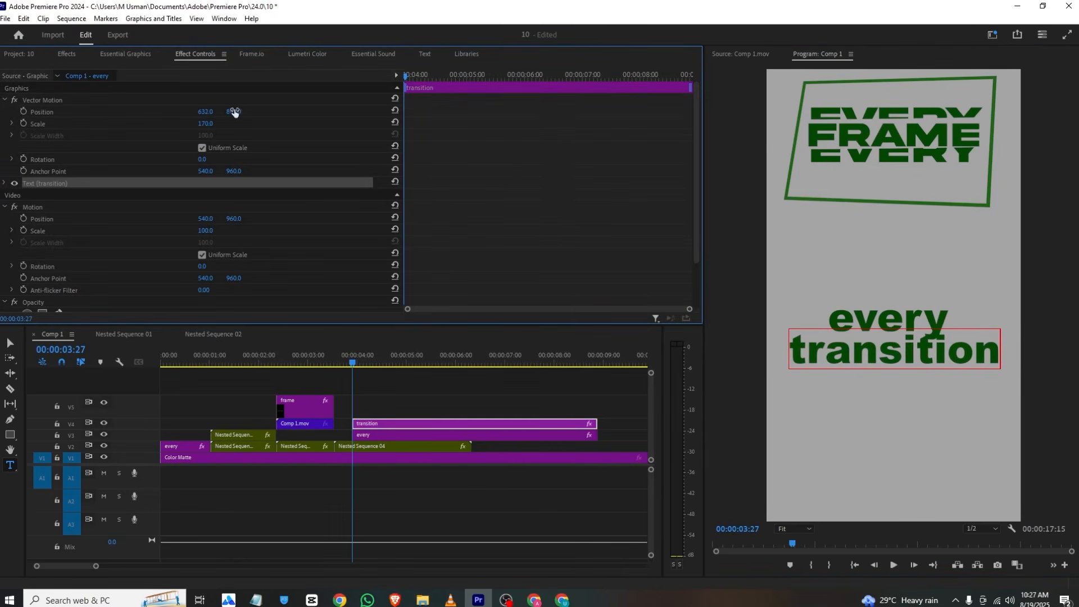
drag(234, 113, 122, 112)
click(387, 435)
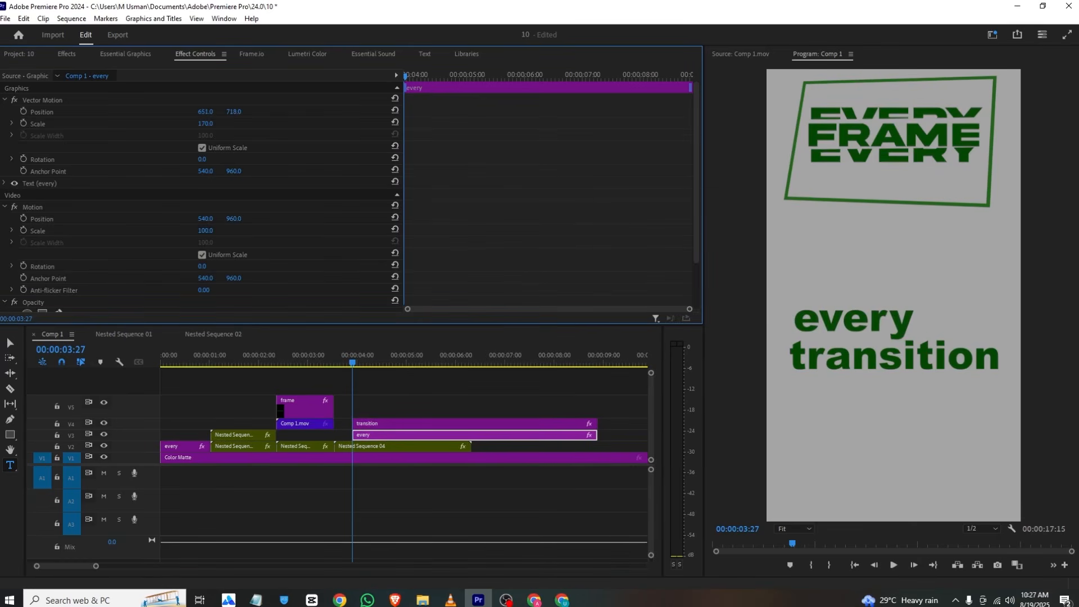
mouse_move(240, 115)
mouse_down()
mouse_move(251, 112)
mouse_move(240, 112)
mouse_up()
Nest the "every" and "transition" text clips into one sequence with the default name.
shift+click(383, 424)
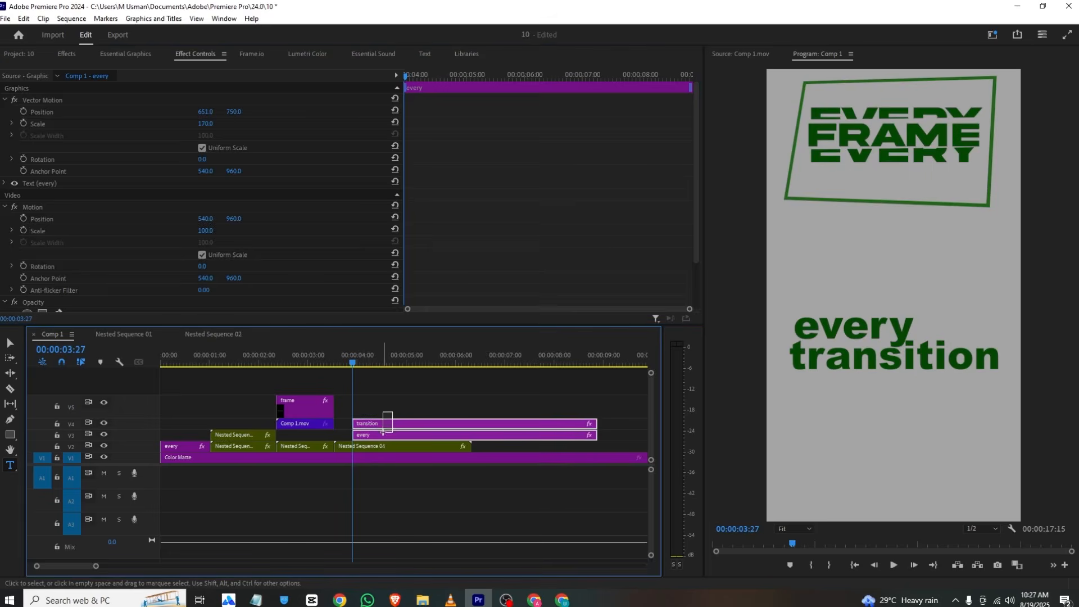
right_click(384, 437)
click(408, 337)
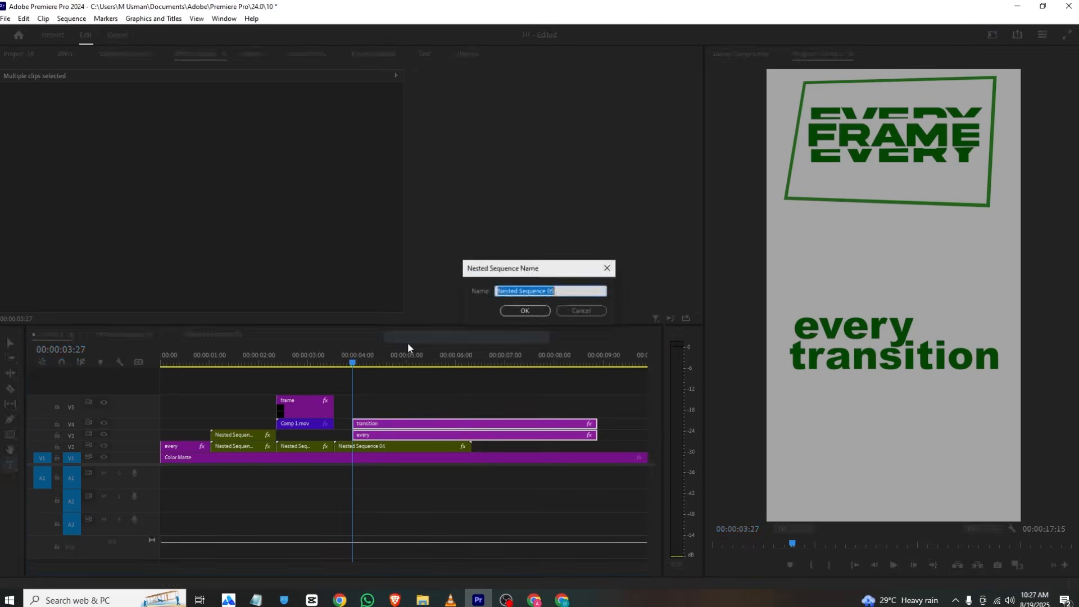
key(Return)
Keyframe Nested Sequence 05's position from 540, 2163 at 00:00:03:27 up to the middle of the frame at 00:00:04:04.
click(346, 360)
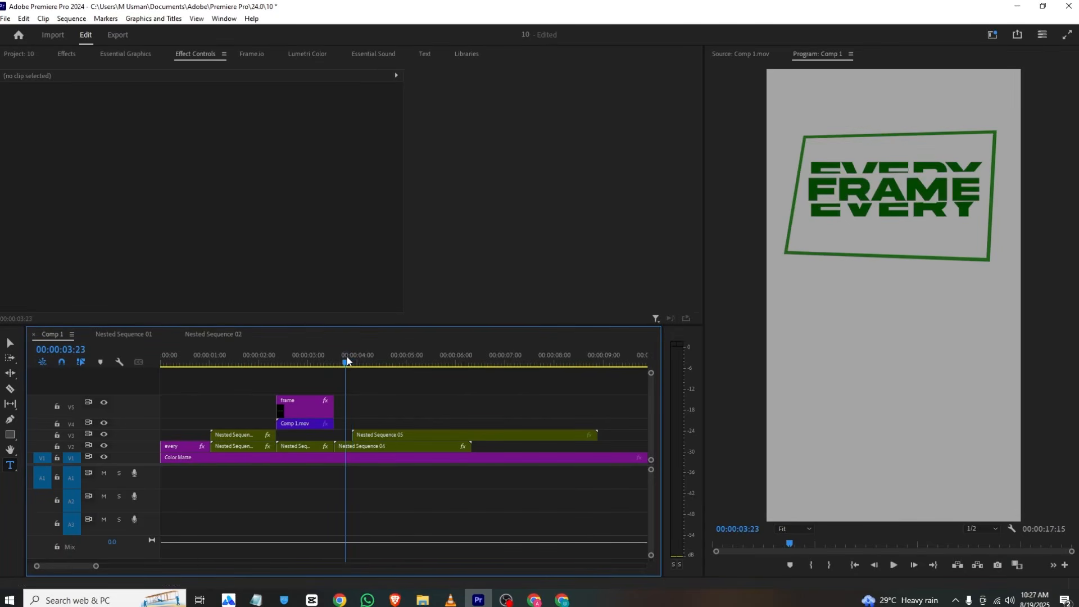
click(348, 360)
drag(348, 364, 353, 365)
click(375, 432)
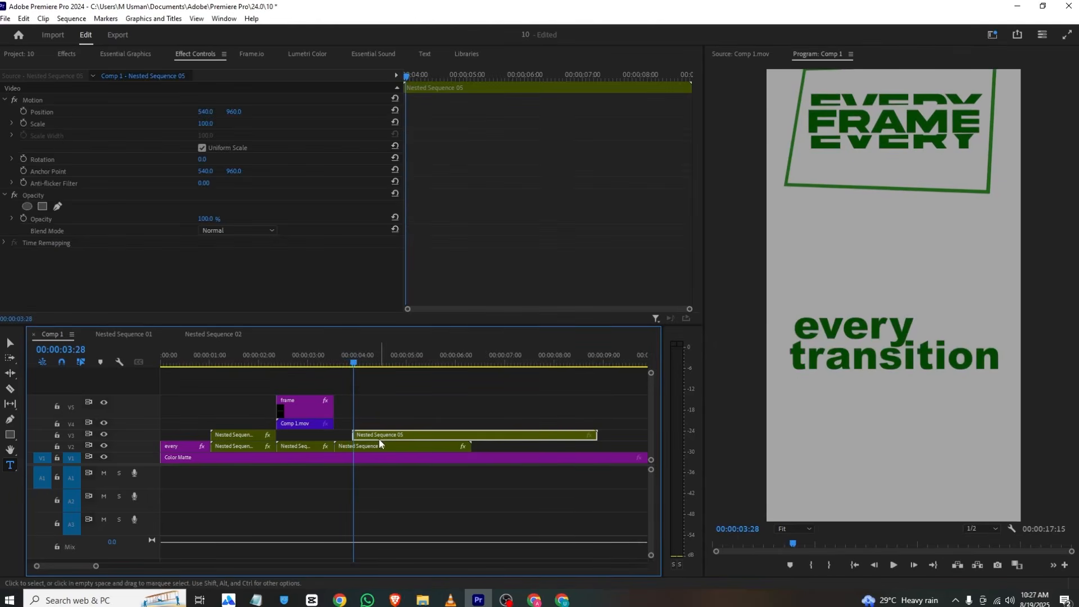
click(23, 112)
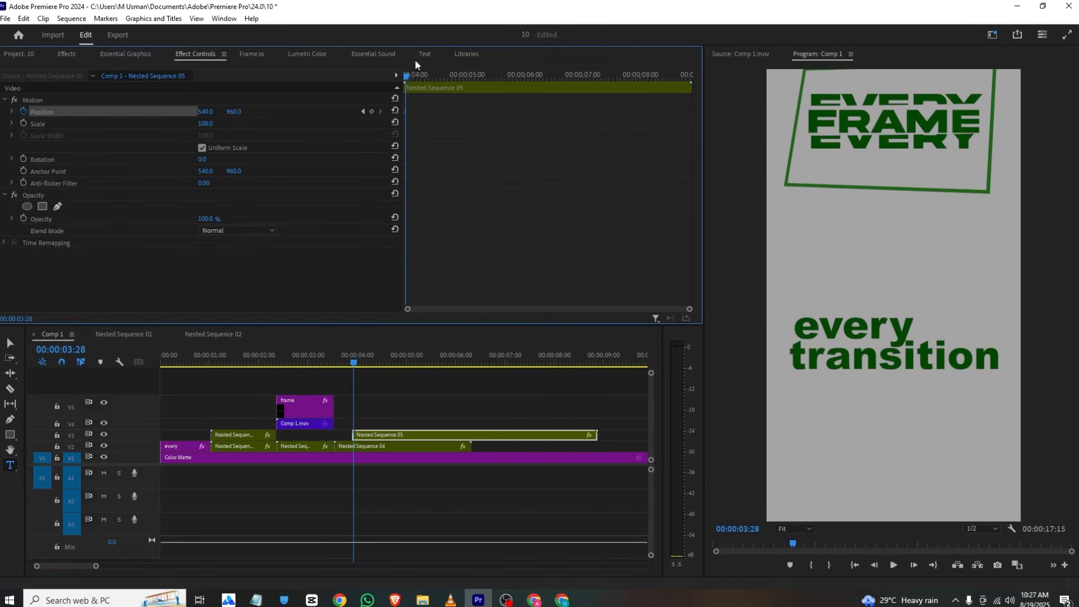
key(space)
click(395, 83)
drag(417, 77, 305, 113)
drag(239, 111, 230, 142)
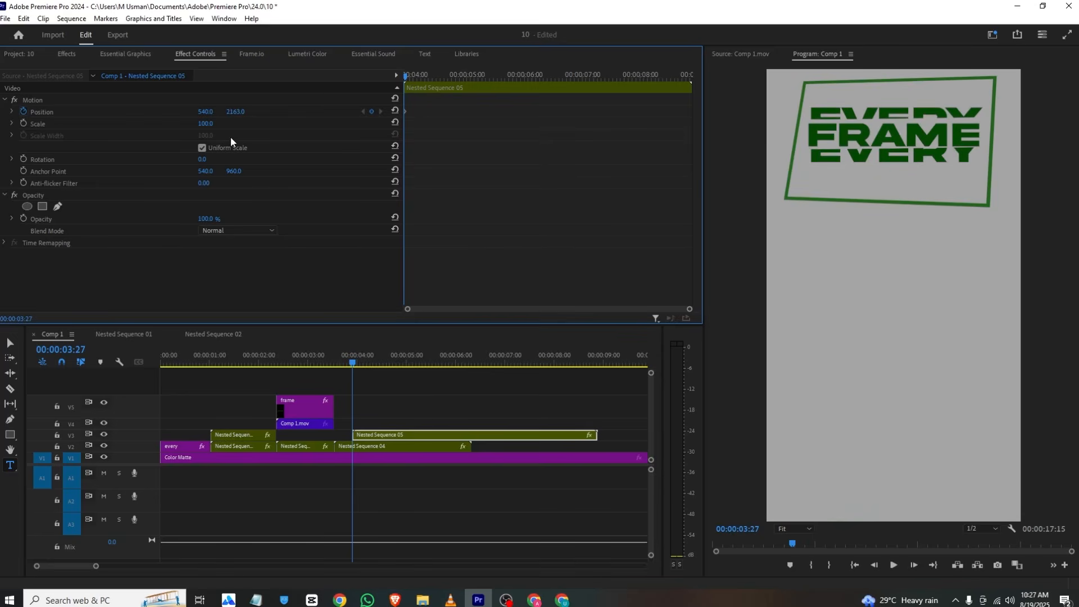
drag(353, 365, 363, 365)
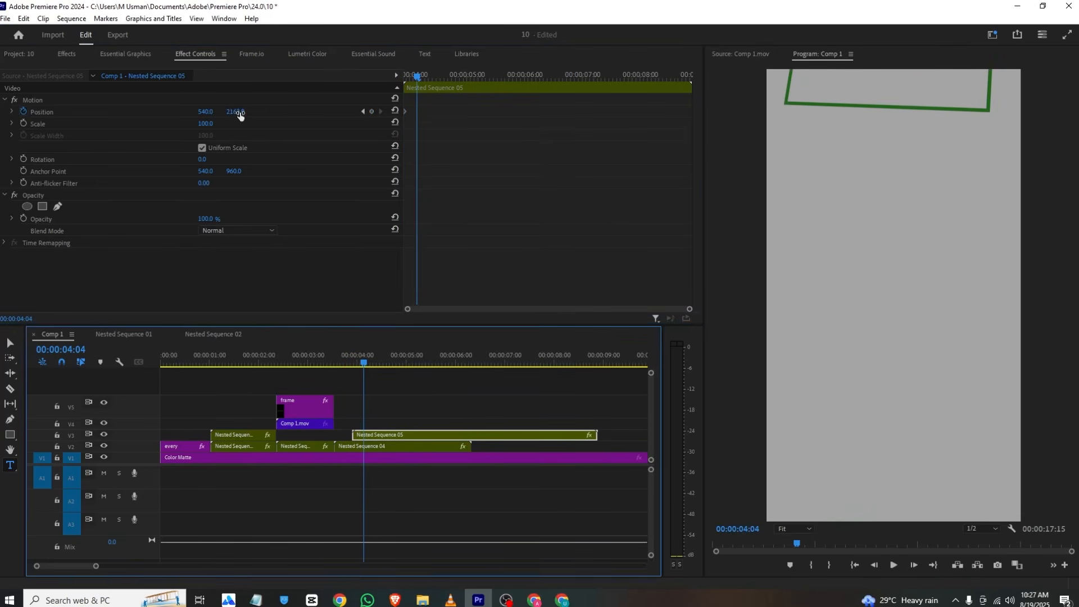
mouse_move(241, 112)
mouse_down()
mouse_move(7, 337)
mouse_move(230, 114)
mouse_up()
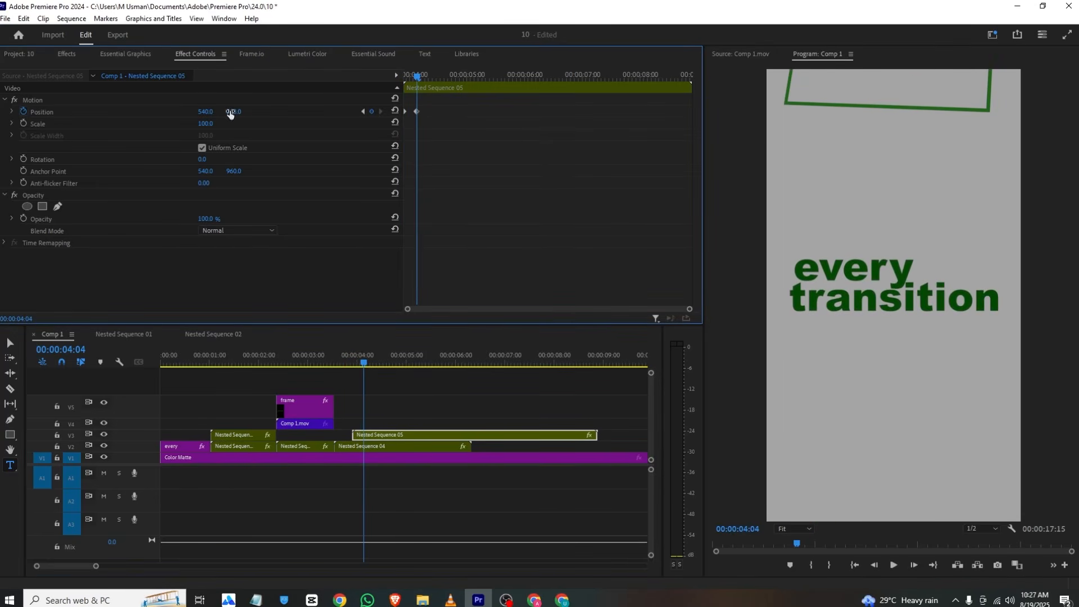
Delay Nested Sequence 05's second position keyframe to about 00:00:04:18, shift the clip slightly earlier in the timeline, and play back the slide-in.
drag(417, 73, 357, 72)
key(space)
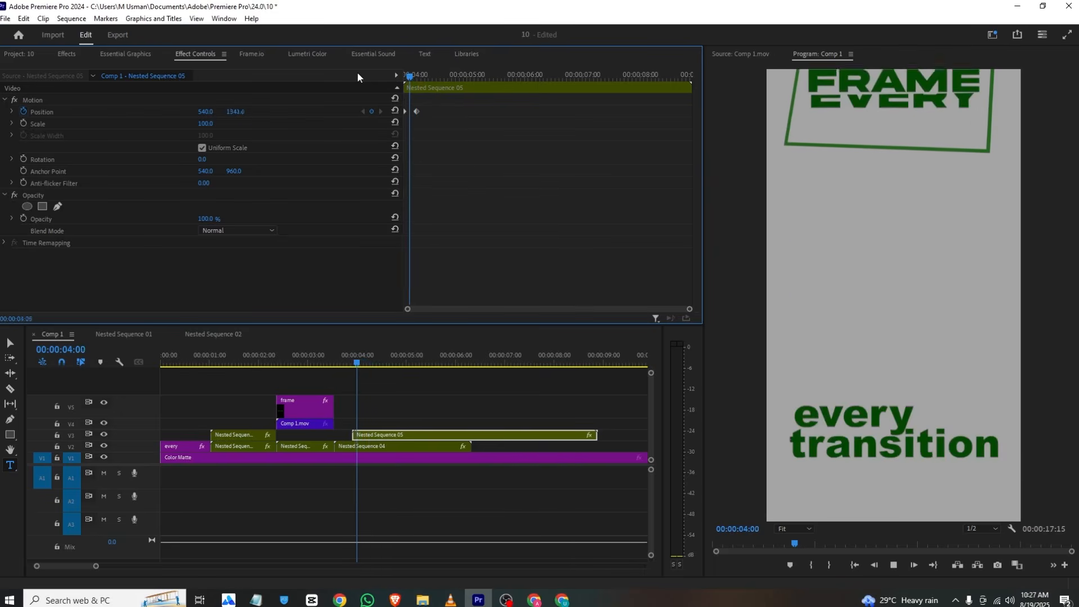
key(space)
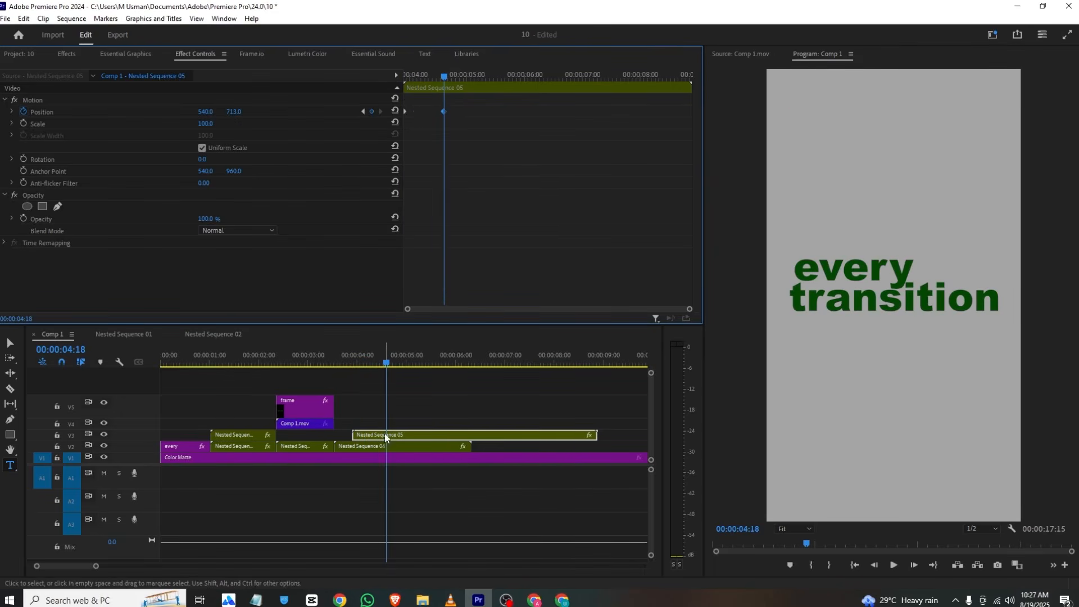
drag(385, 435, 375, 436)
click(331, 360)
key(space)
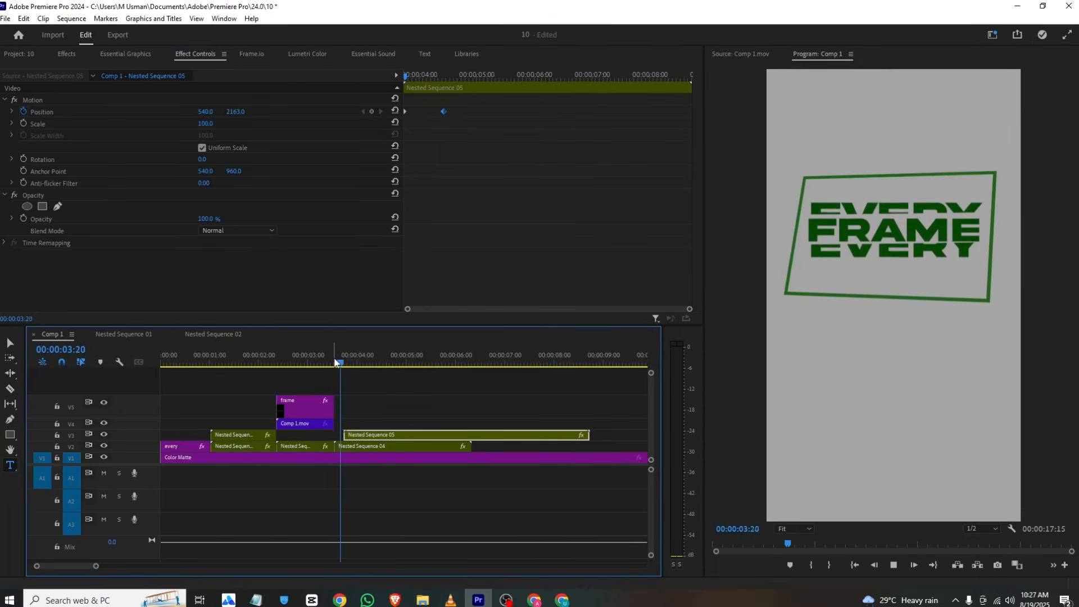
key(space)
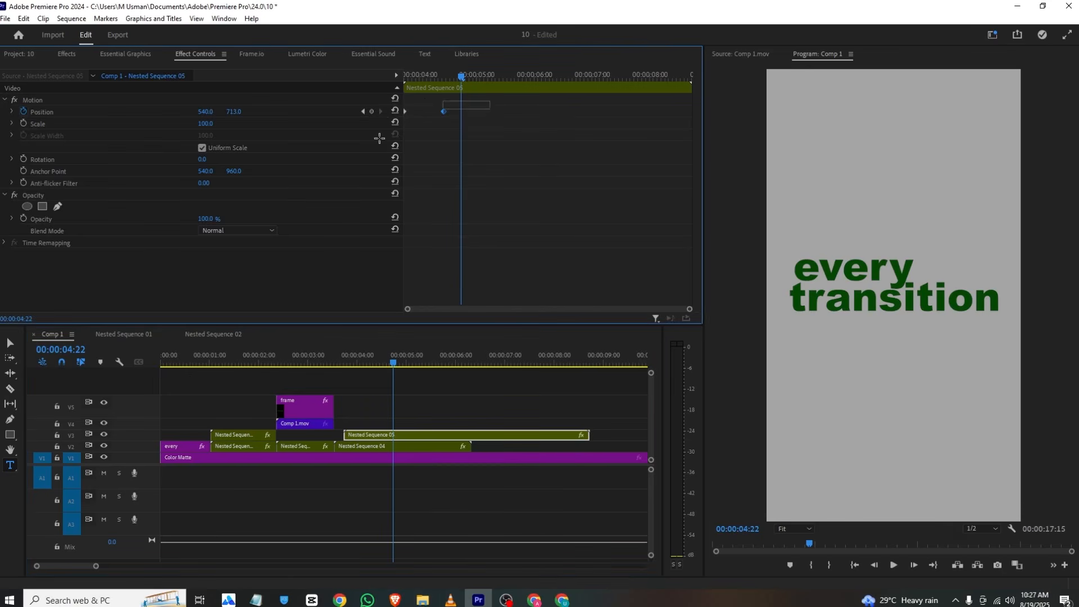
Apply Ease In temporal interpolation to Nested Sequence 05's position keyframes and play back the eased motion.
right_click(443, 112)
mouse_move(479, 215)
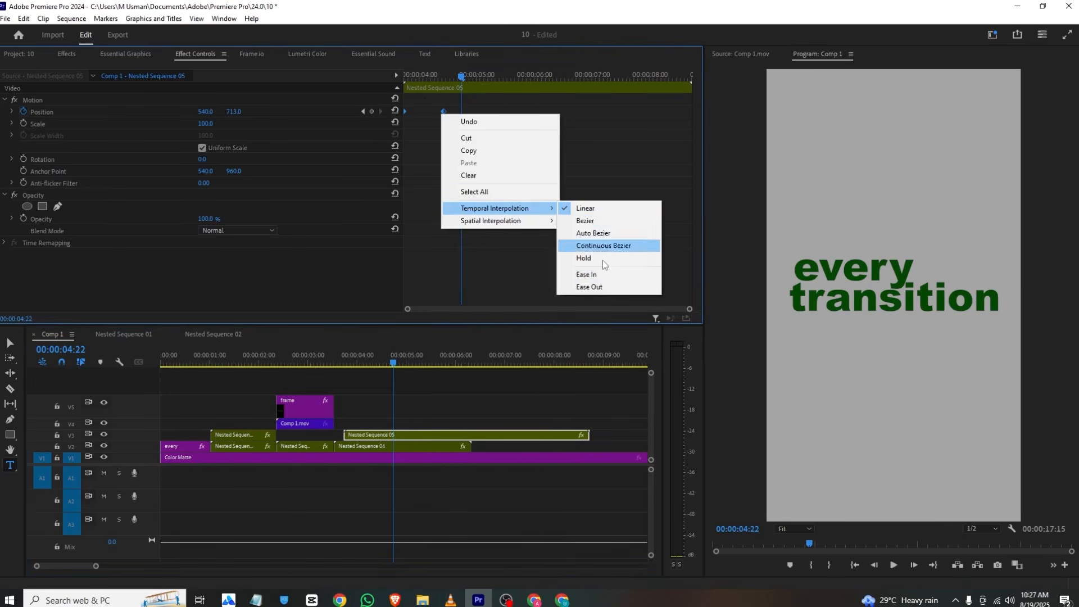
click(603, 270)
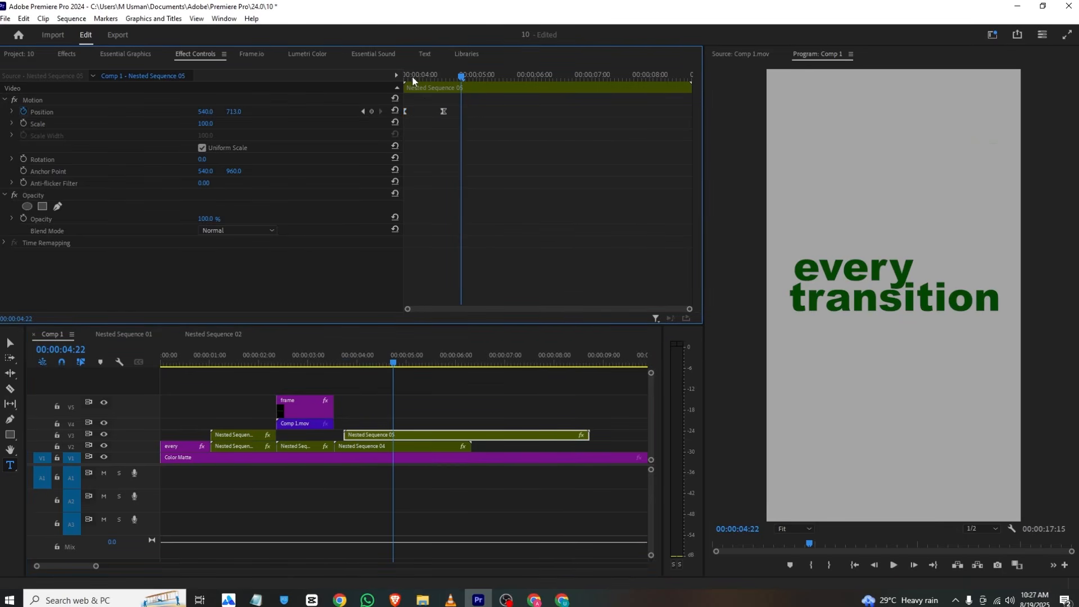
drag(413, 78, 331, 65)
key(space)
key(space)
Switch to VLC and review the reference video up to the desk illustration under "It's not just Editing".
click(450, 600)
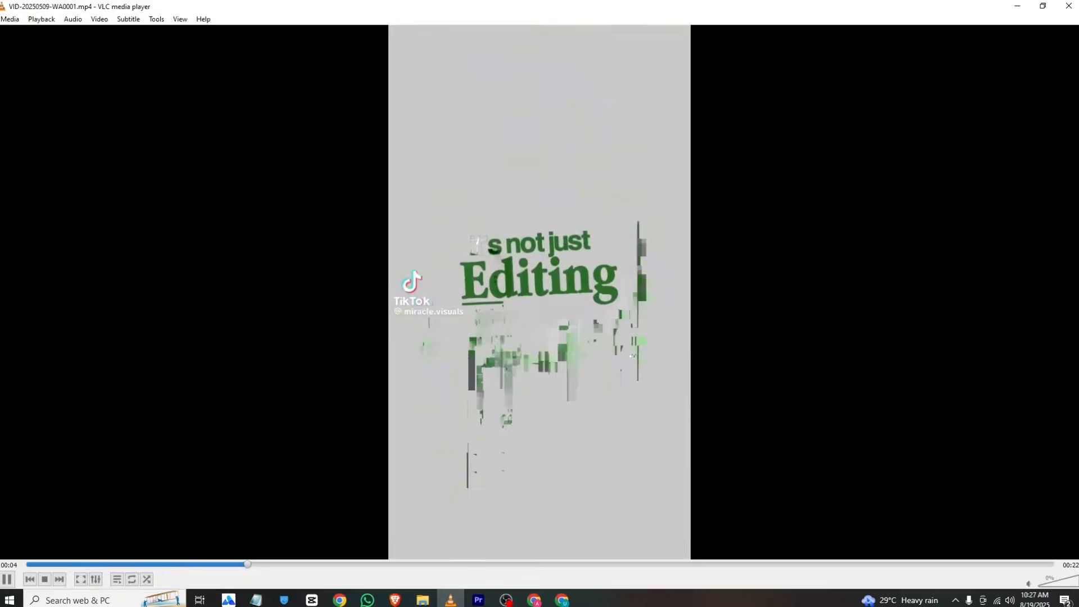
key(space)
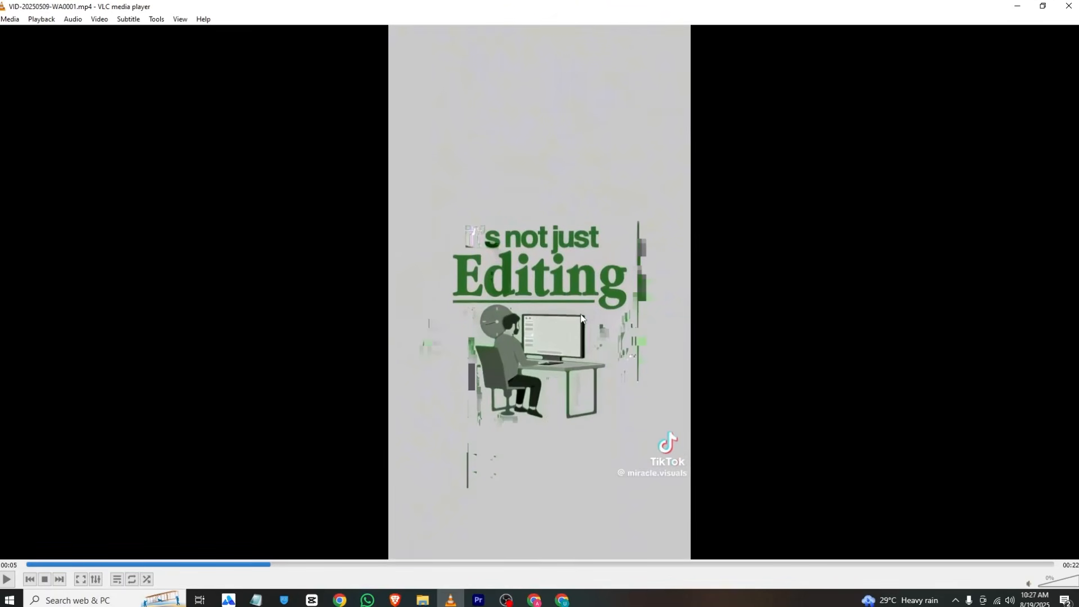
click(478, 601)
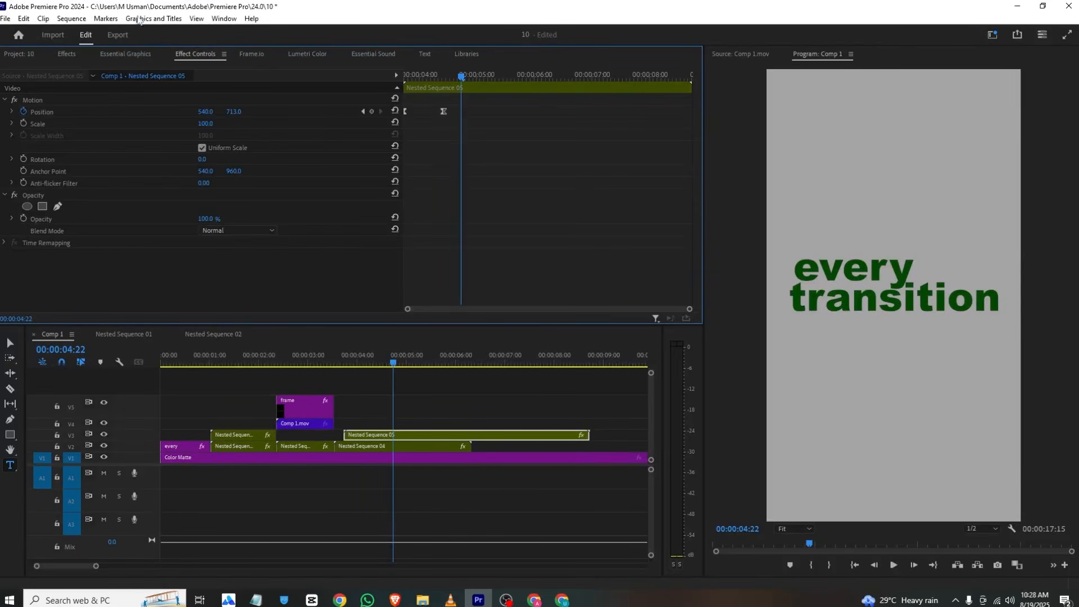
Open the Premiere Composer extension in Premiere Pro and dock it next to the Project panel.
click(223, 19)
mouse_move(314, 60)
click(398, 61)
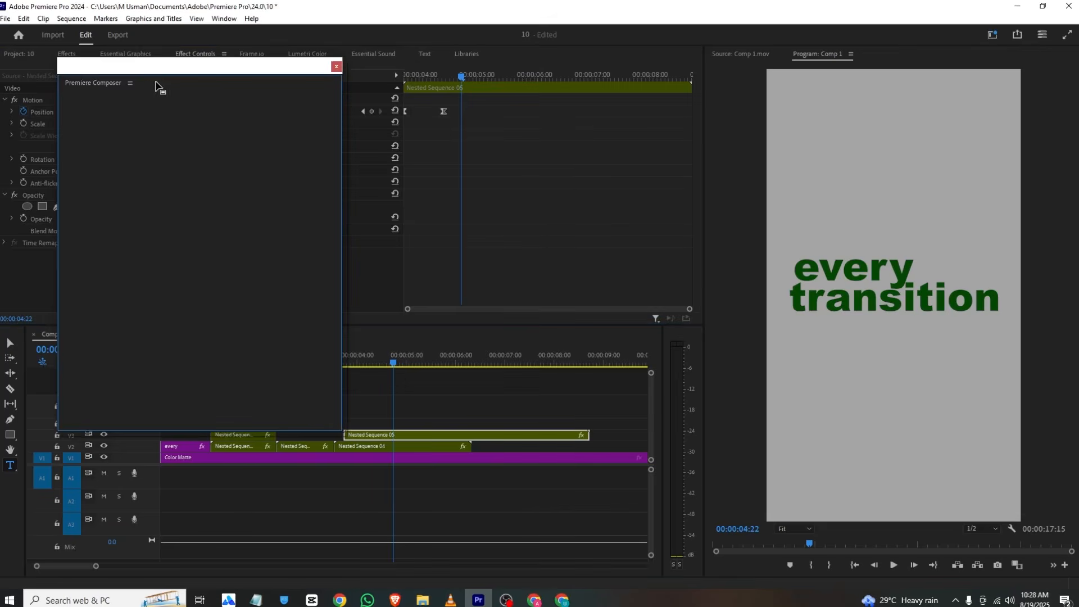
drag(107, 85, 78, 55)
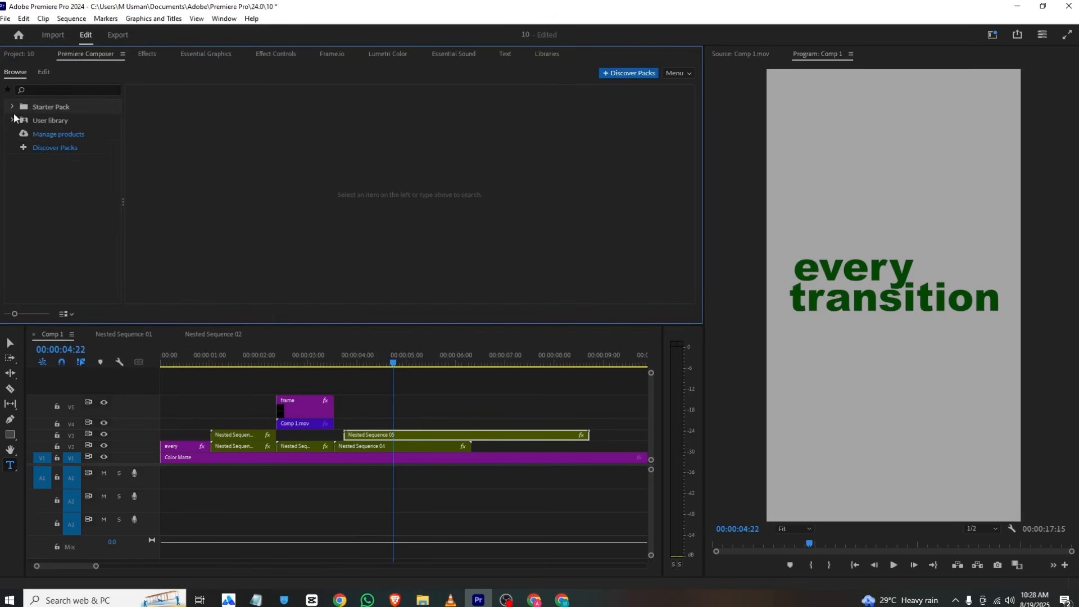
Browse the Starter Pack's text presets and check the reference video in VLC against them.
click(12, 106)
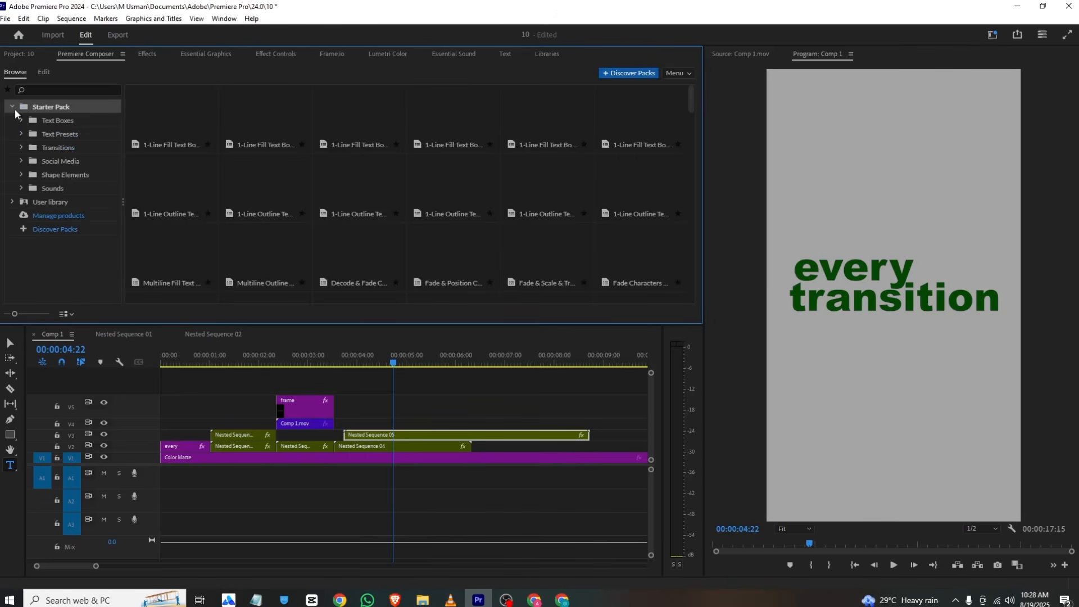
click(55, 202)
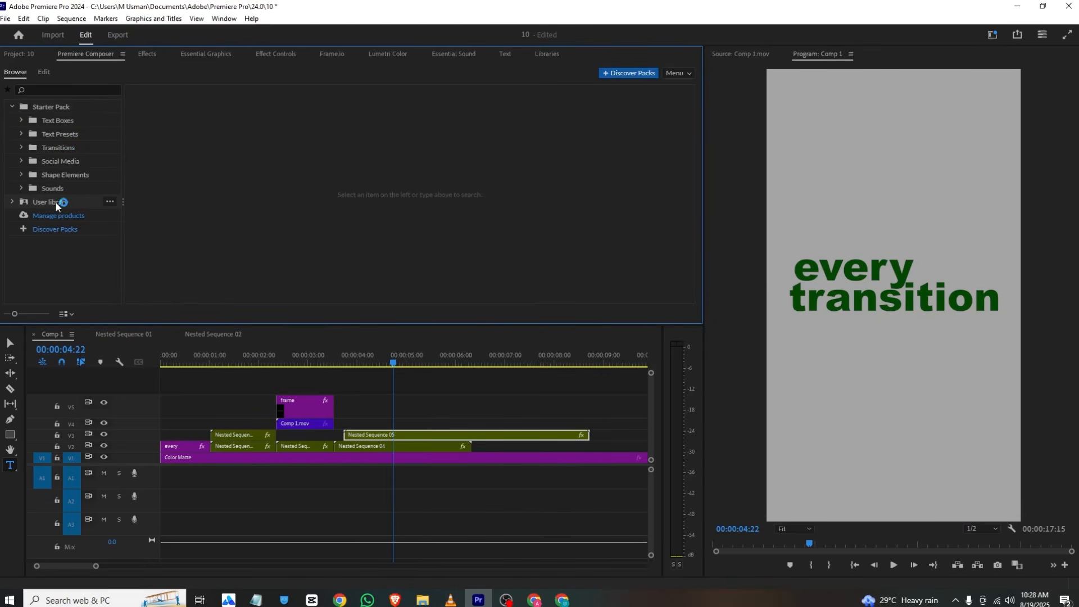
click(55, 131)
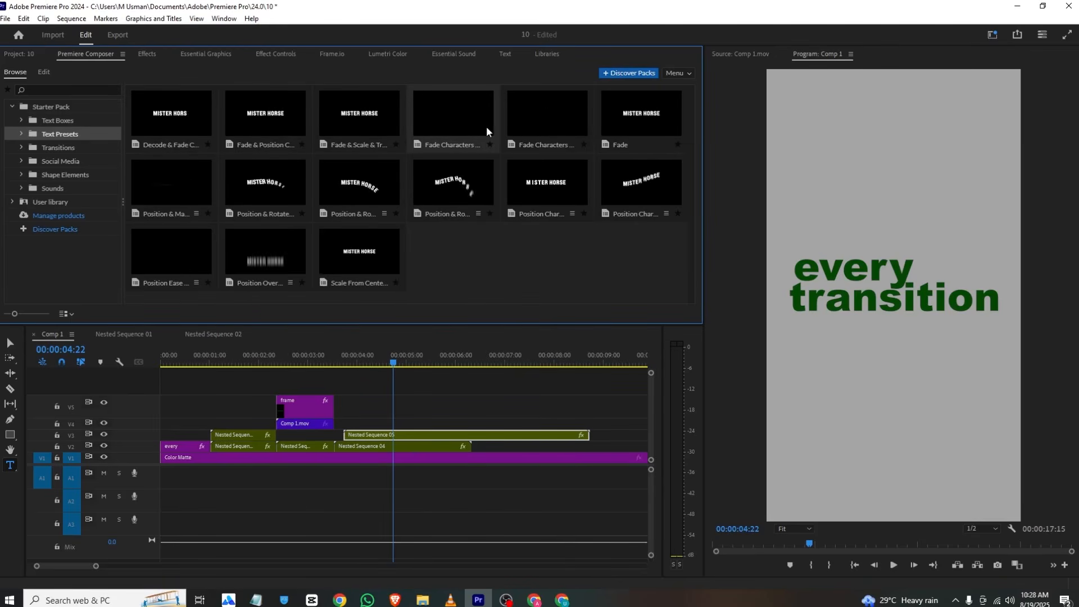
click(440, 598)
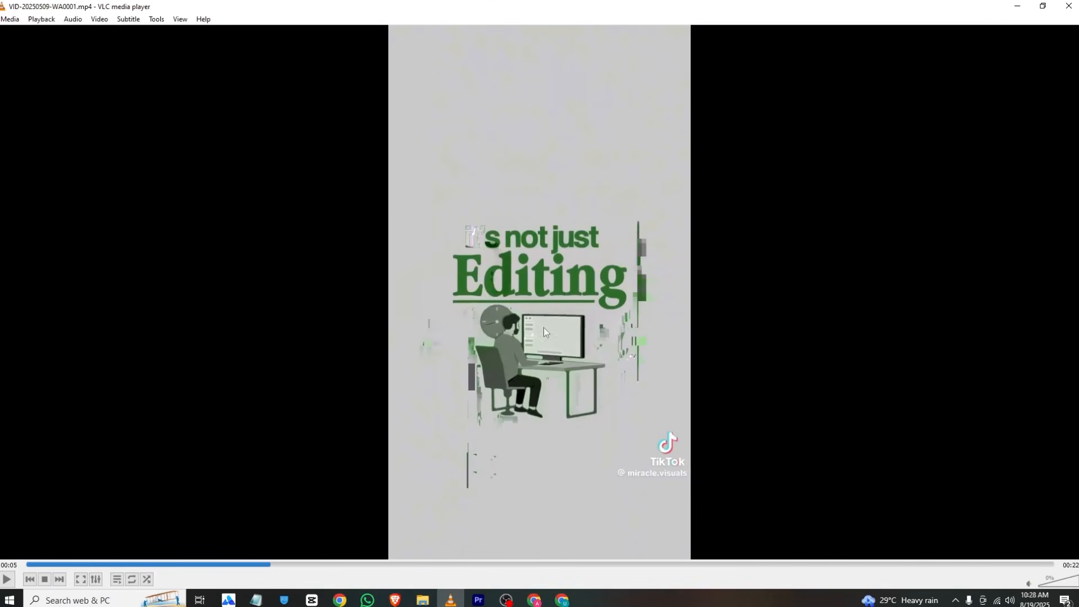
click(478, 599)
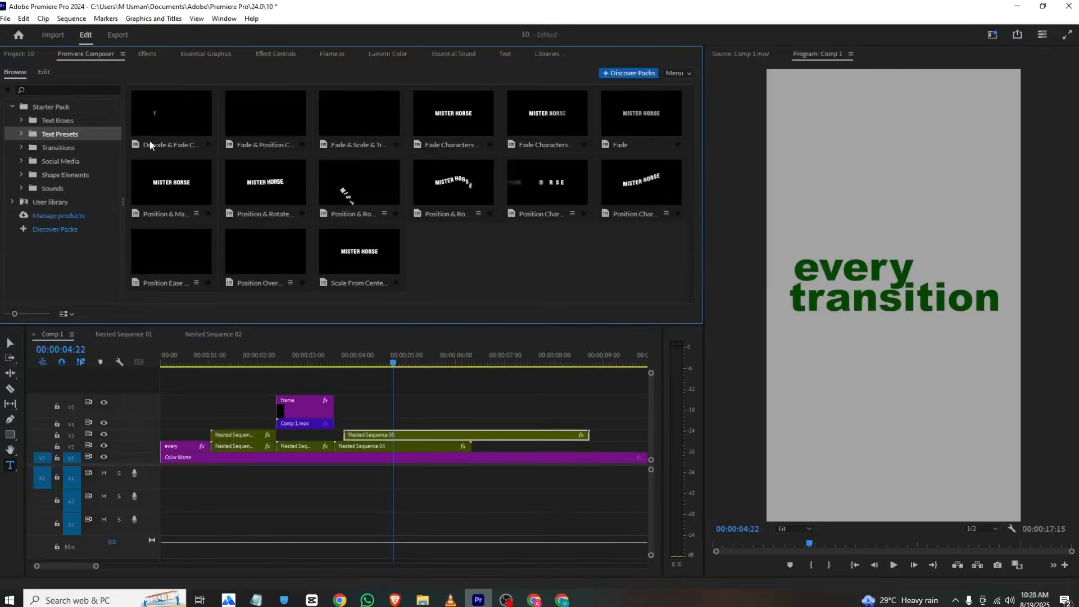
Place Untitled design.png on track V4 at 00:00:04:22 and move it below the text to 540, 1289.
click(29, 54)
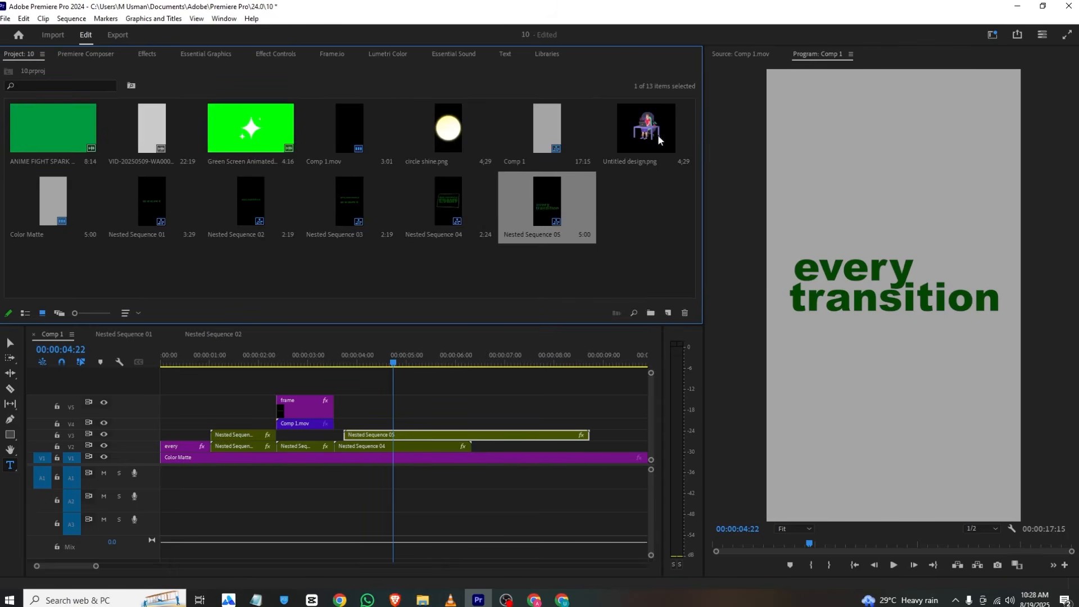
drag(646, 128, 398, 419)
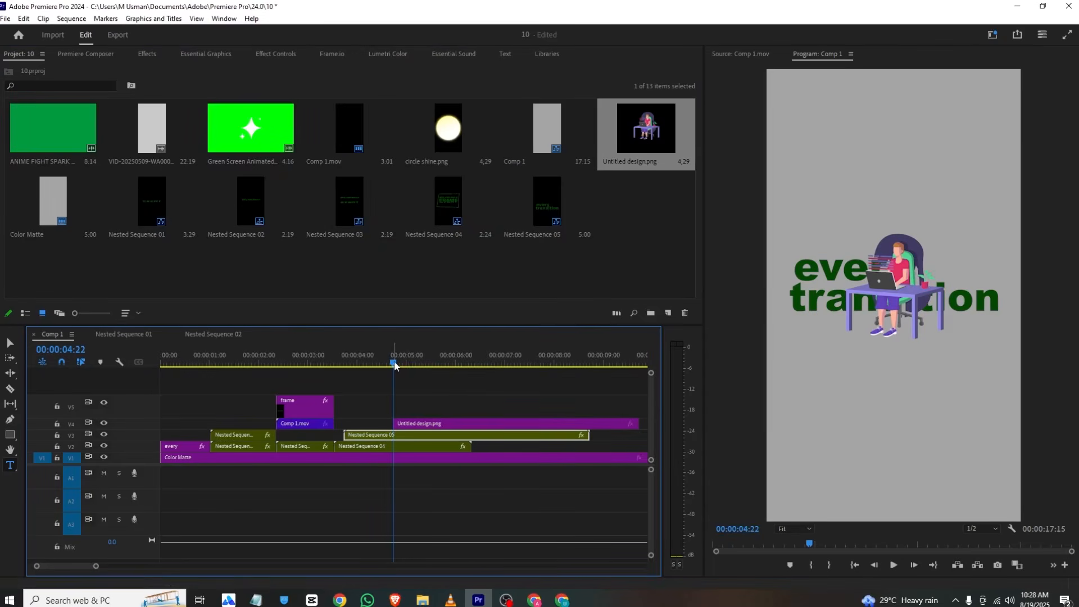
click(298, 53)
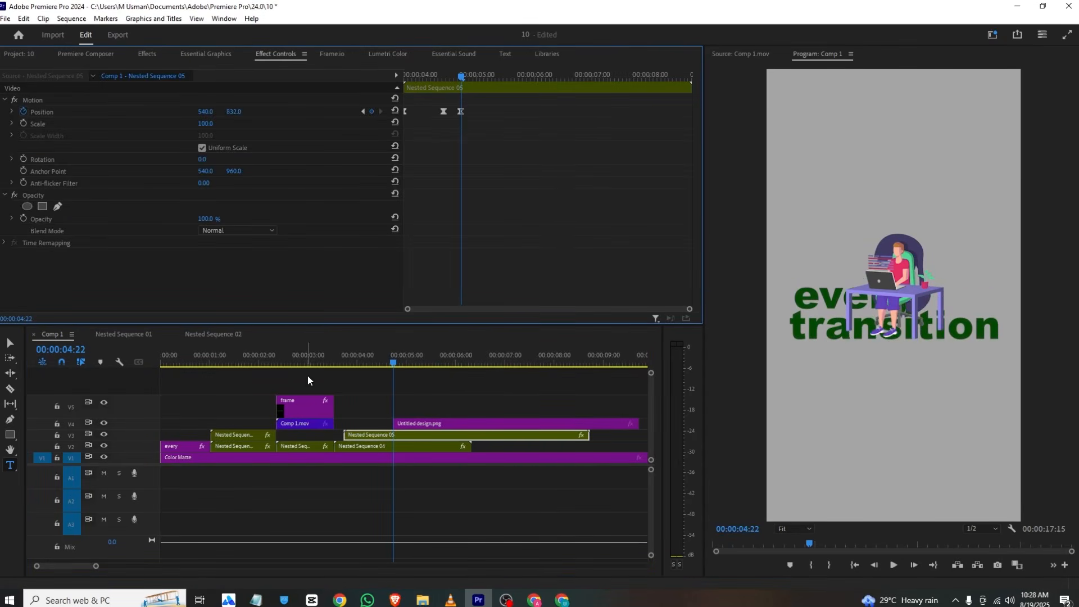
click(419, 425)
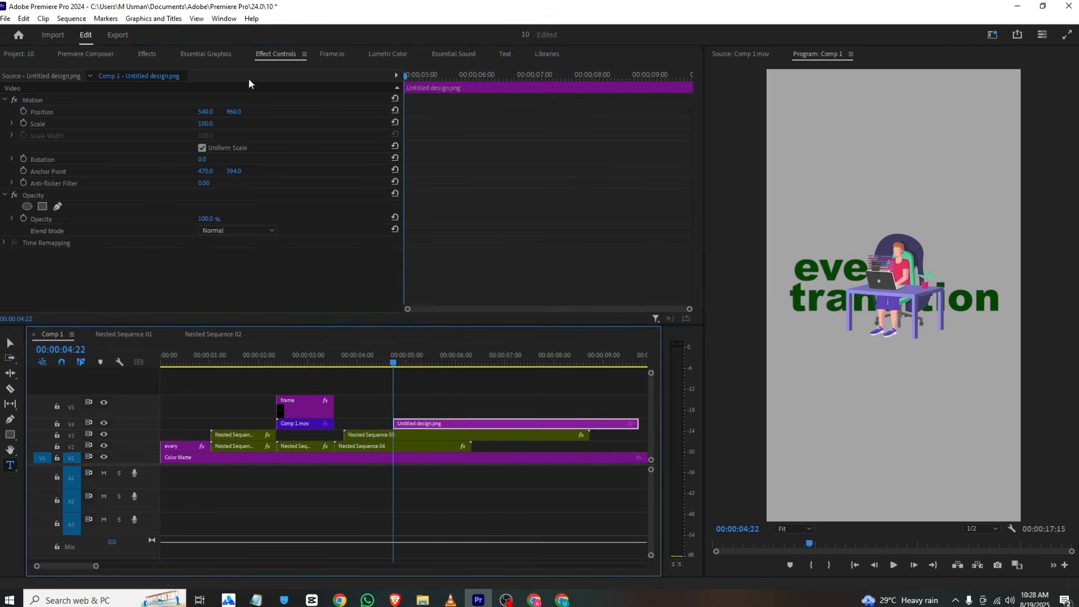
drag(234, 111, 418, 112)
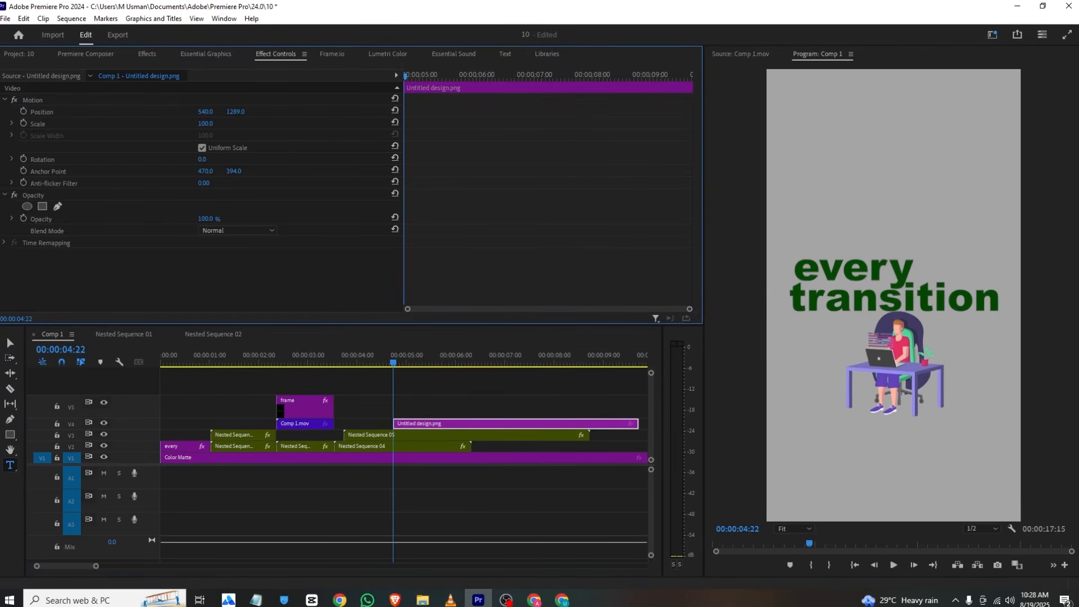
Find the Horizontal Flip effect and apply it to the Untitled design.png clip.
click(148, 54)
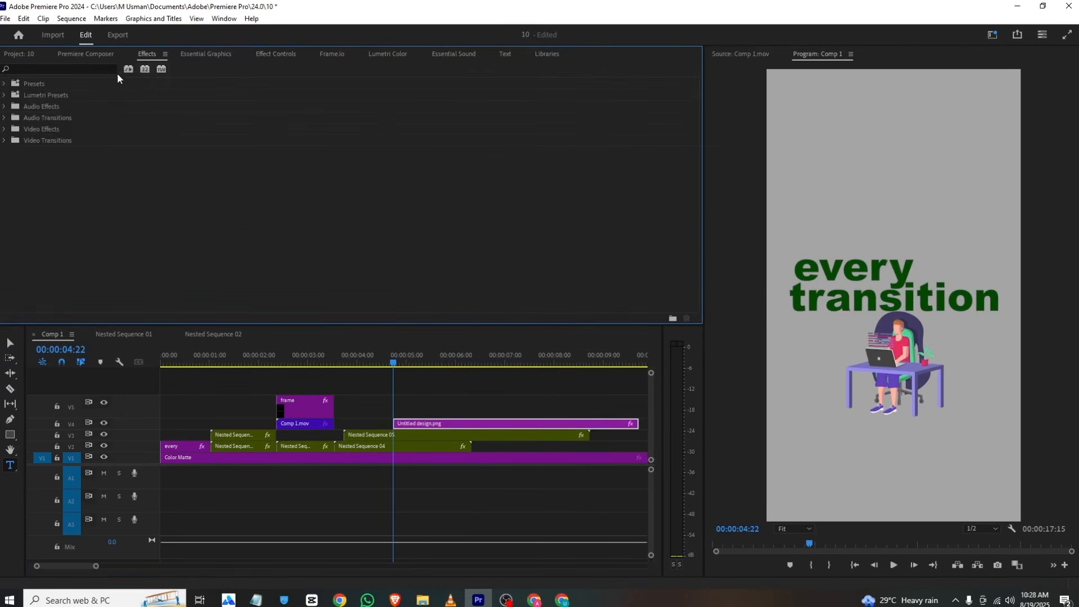
click(85, 69)
text(gori)
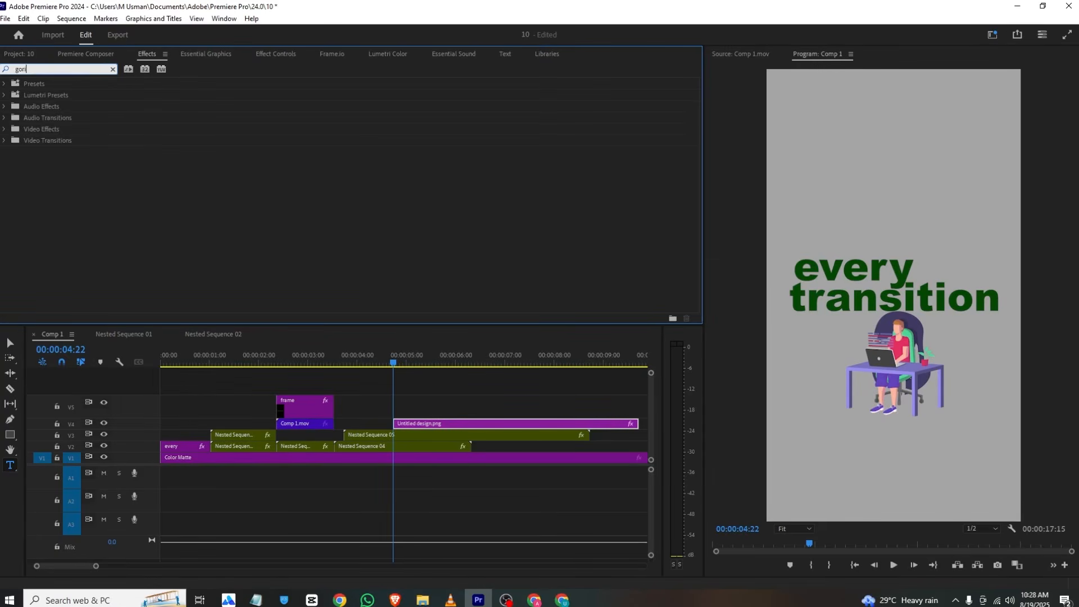
key(BackSpace)
key(BackSpace)
key(BackSpace)
key(BackSpace)
text(hor)
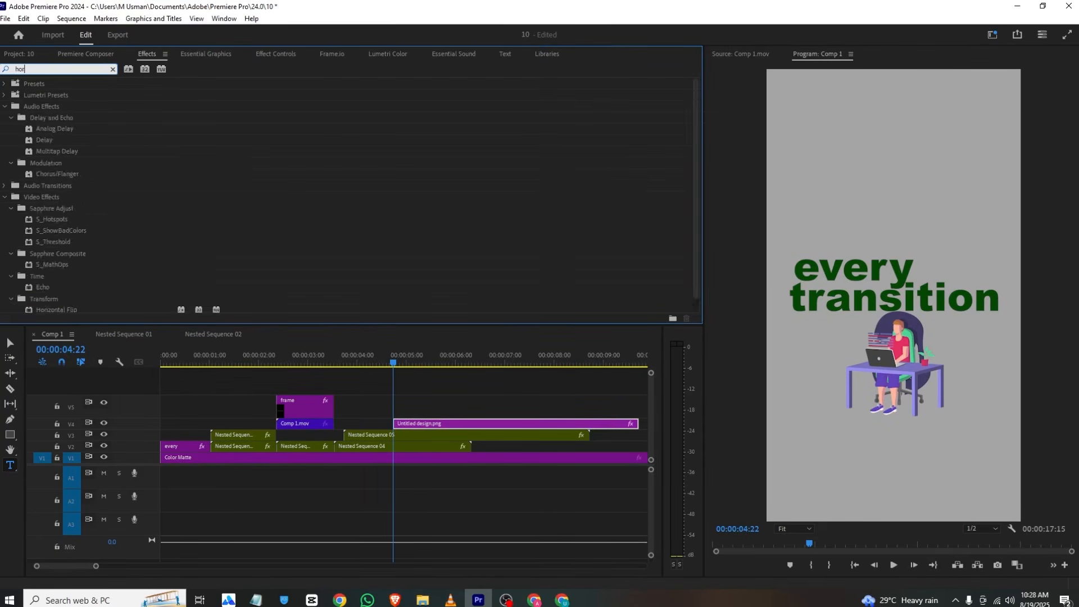
drag(53, 174, 480, 419)
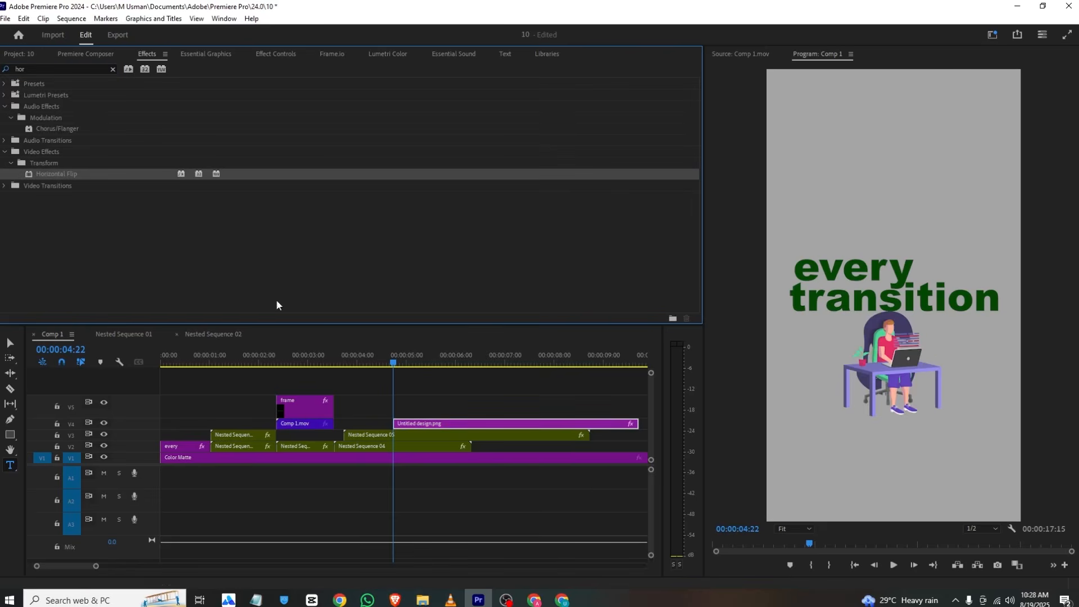
Apply the Black & White effect to the Untitled design.png clip and lower its position to 540, 1387.
click(113, 70)
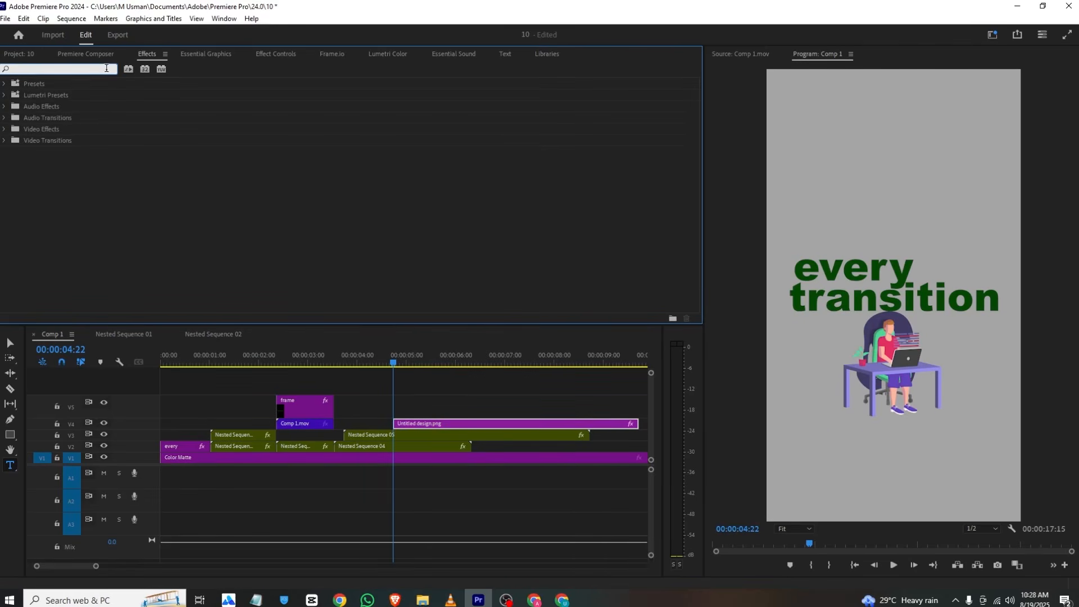
text(blac)
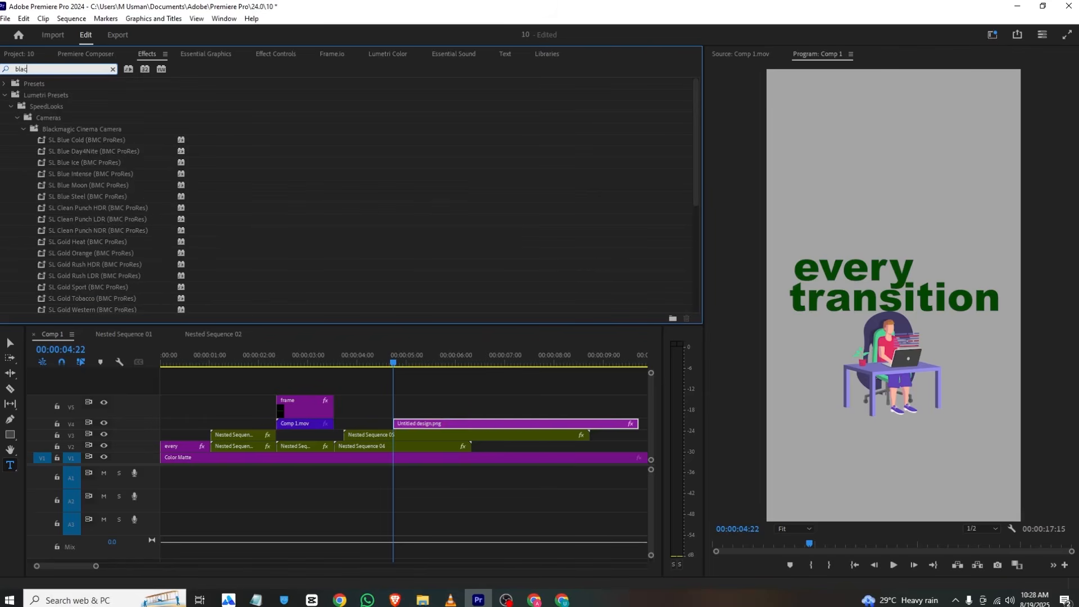
text(k)
scroll(141, 150, down, 5)
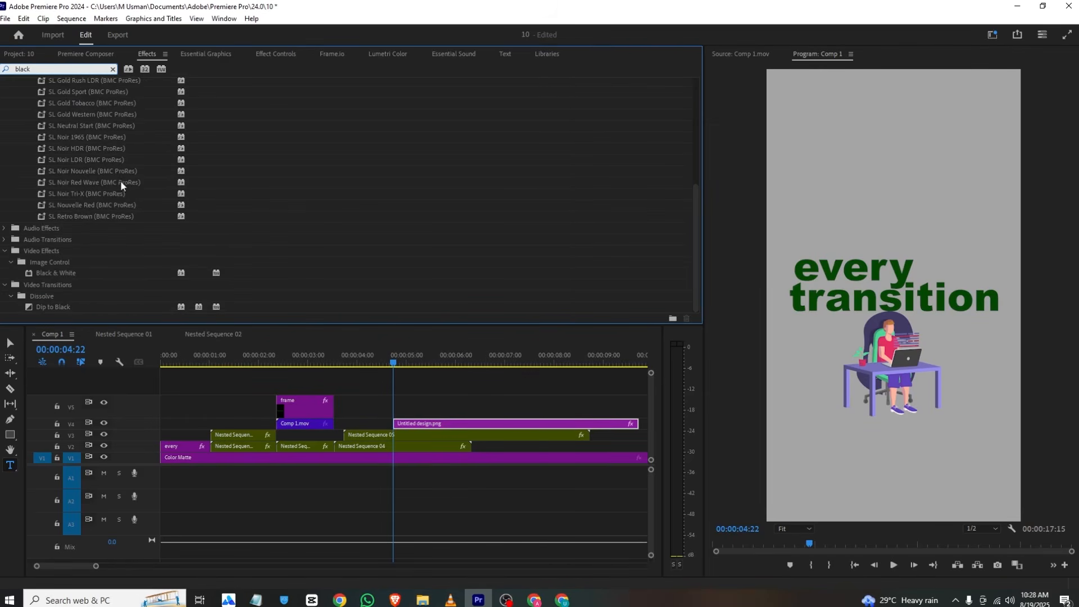
drag(66, 273, 437, 439)
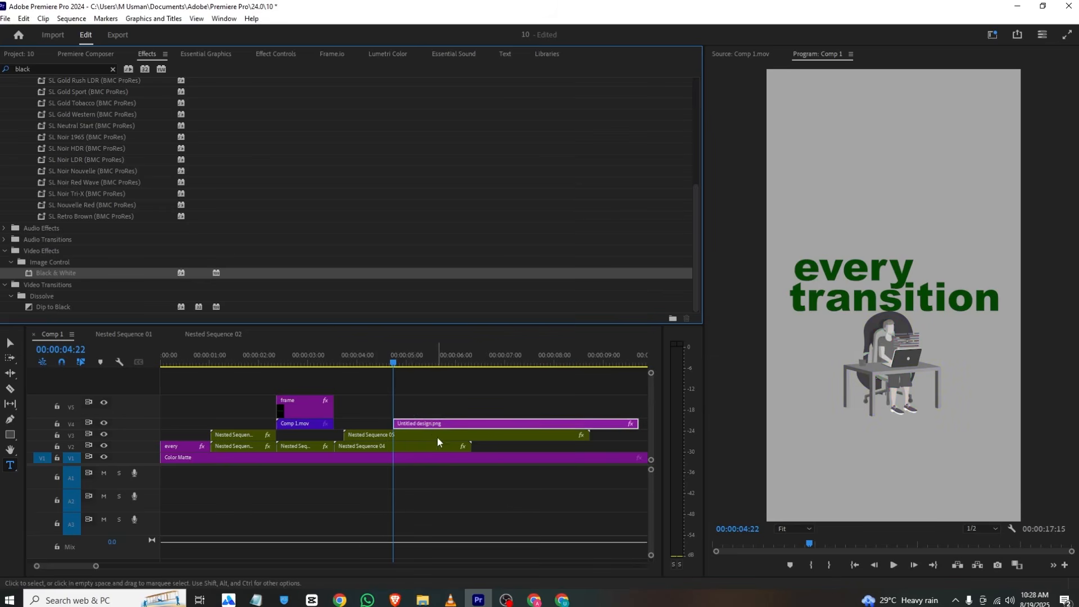
click(264, 53)
drag(235, 112, 259, 112)
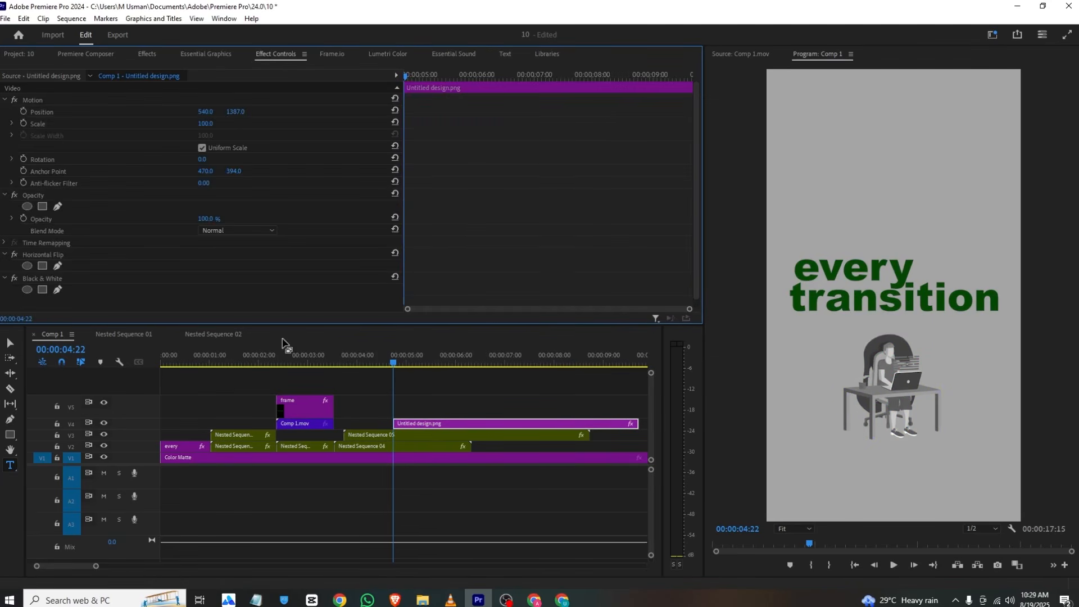
Draw a straight horizontal line under "transition" with the Pen tool, spanning the width of the word.
click(464, 402)
click(10, 418)
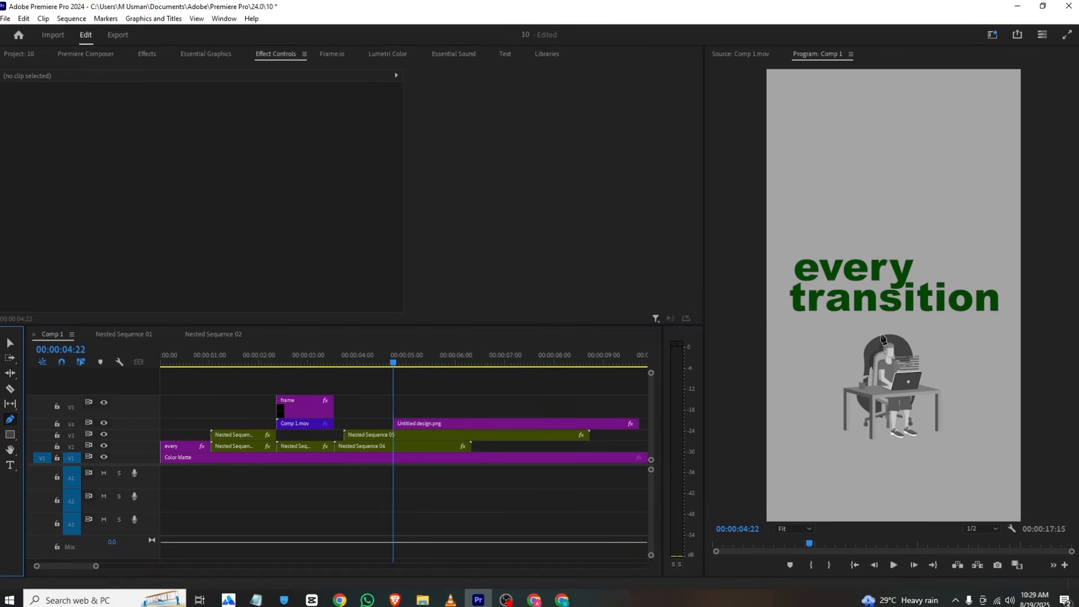
click(796, 316)
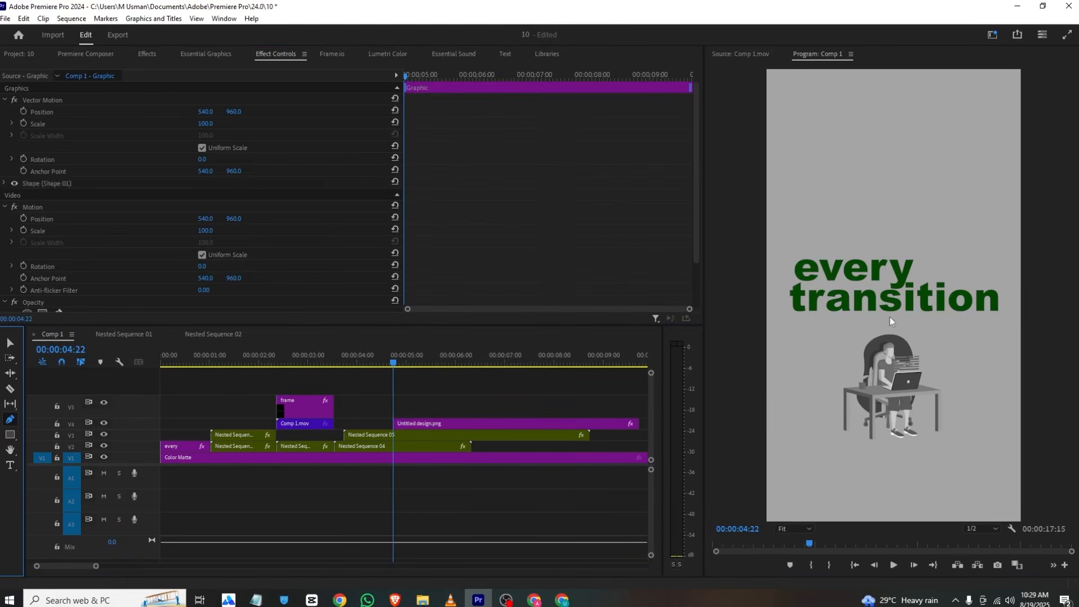
click(1004, 315)
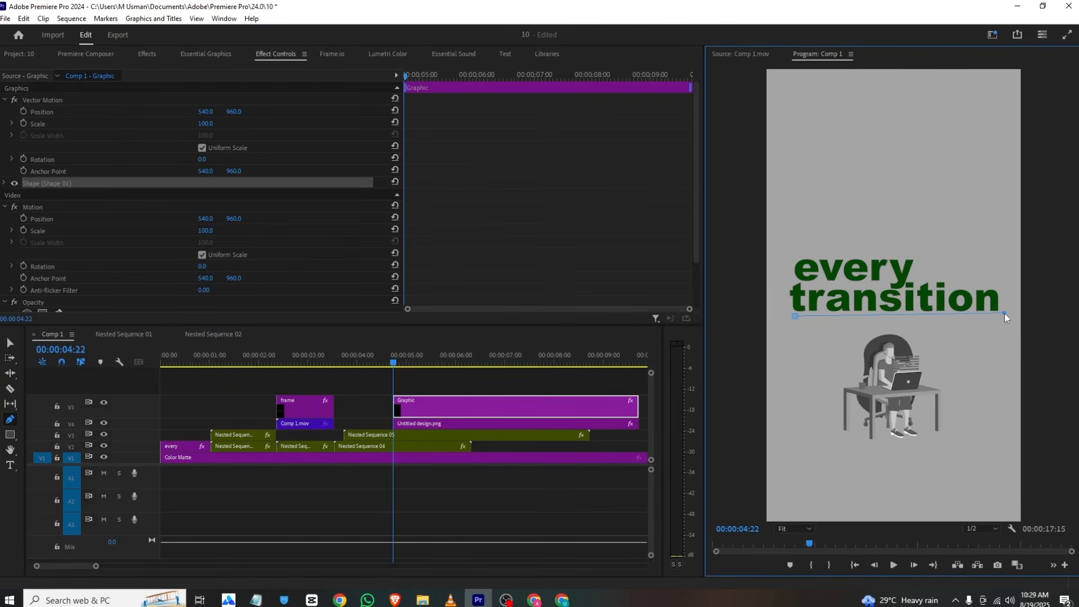
drag(1004, 313, 1004, 316)
Turn off the fill of the underline shape and enable its stroke.
click(207, 56)
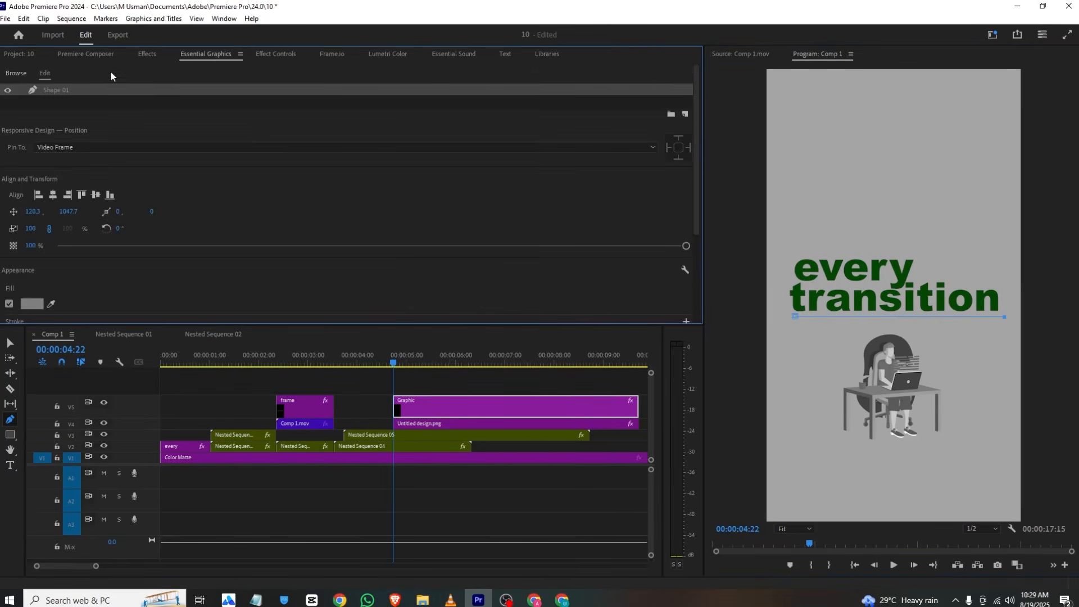
scroll(159, 126, down, 5)
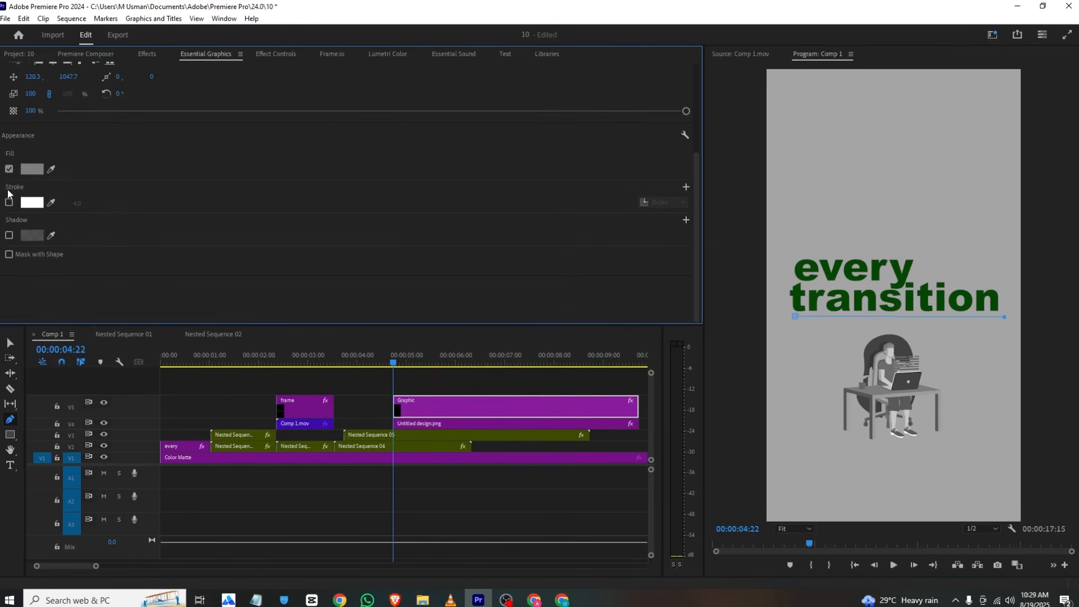
click(8, 170)
click(9, 202)
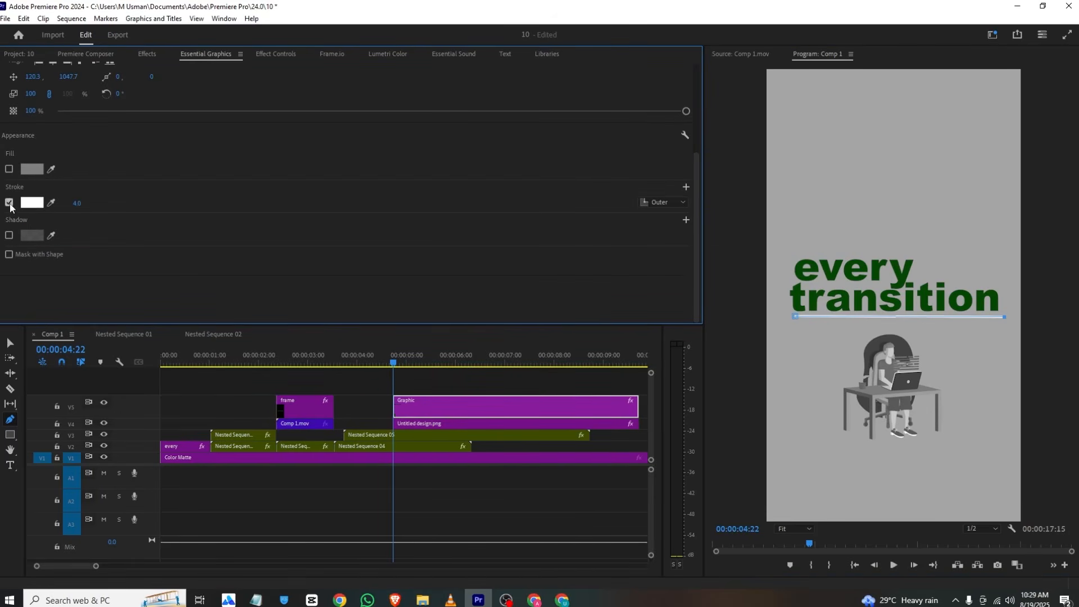
Colour the underline's stroke dark green 024700, sampled from the "every" text, and make the stroke thicker.
scroll(96, 209, up, 2)
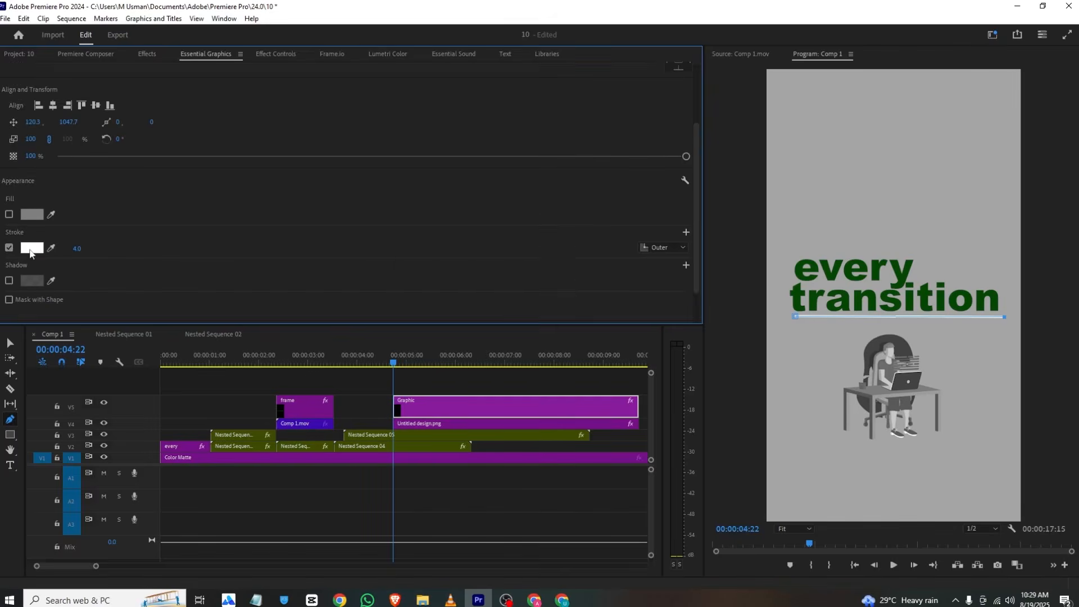
click(32, 248)
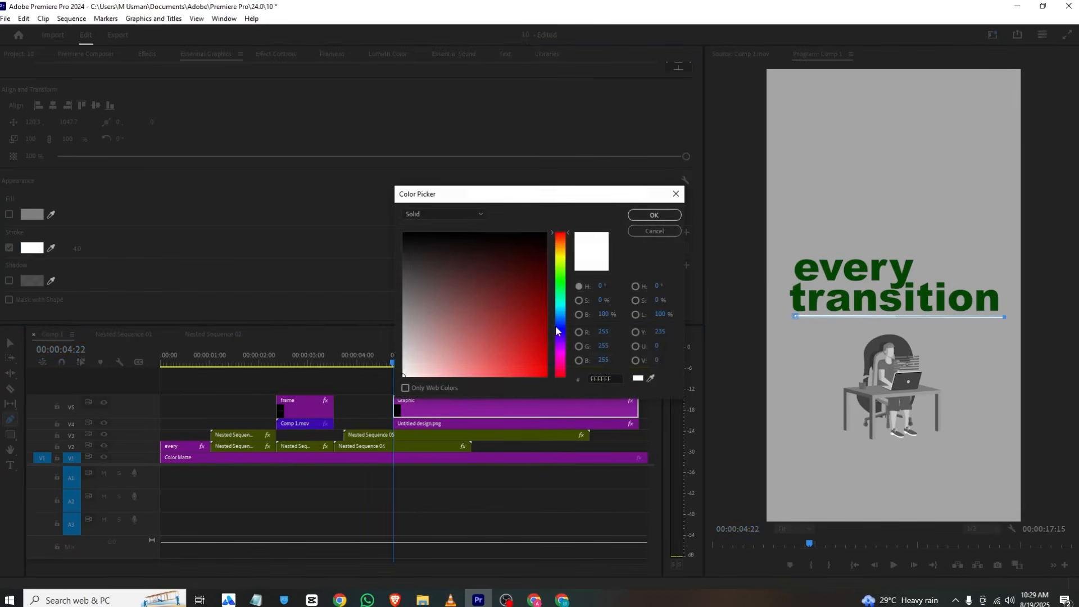
click(651, 378)
click(796, 274)
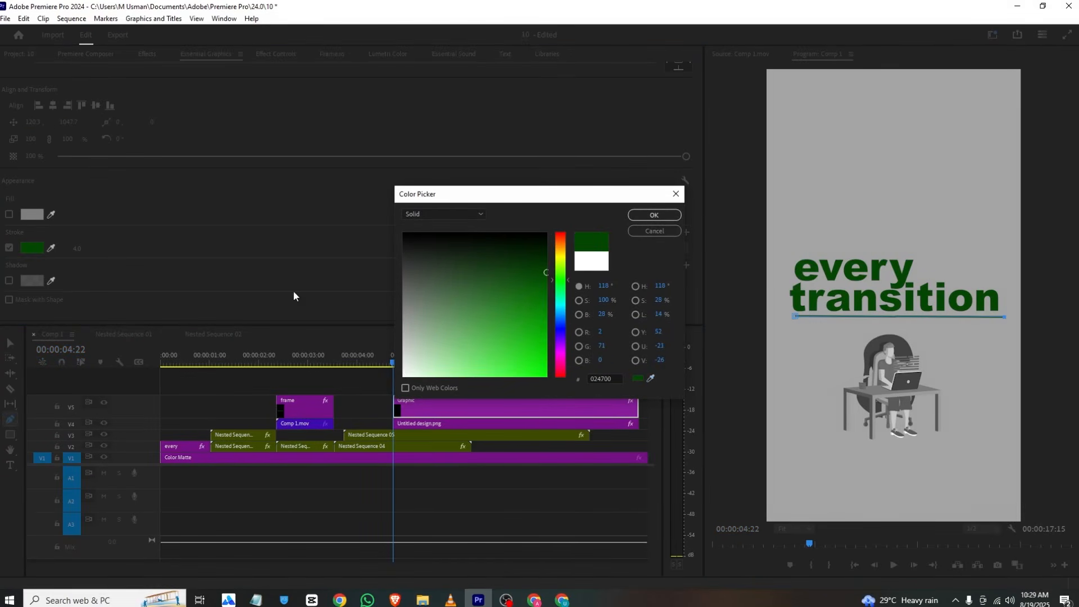
key(Return)
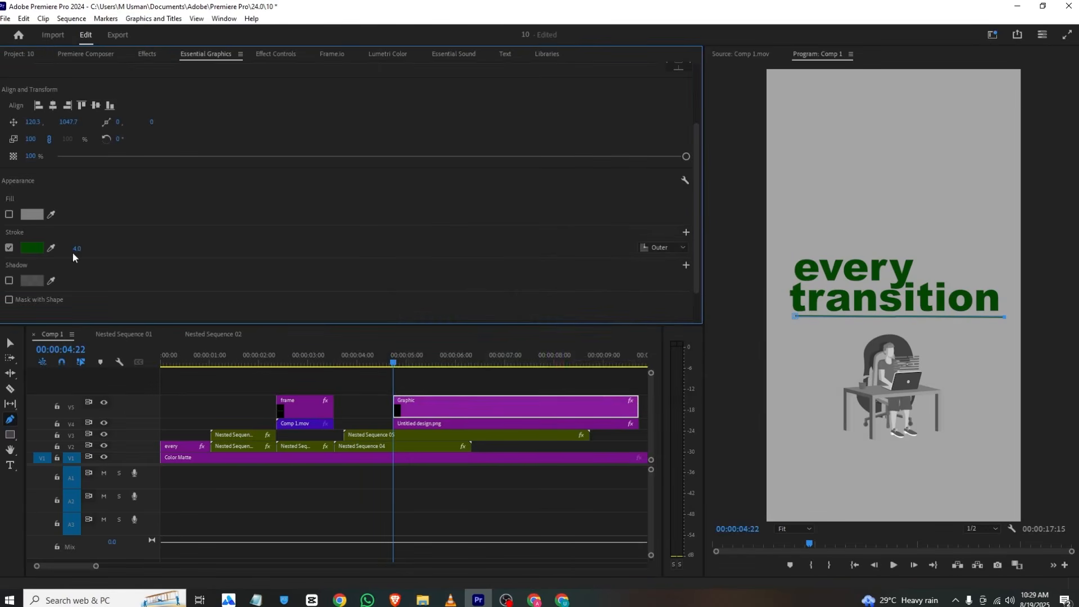
mouse_move(76, 255)
mouse_down()
mouse_move(91, 255)
mouse_move(80, 256)
mouse_up()
Draw a closed four-point opacity mask around the underline on the Graphic clip with the free-draw mask tool.
click(146, 54)
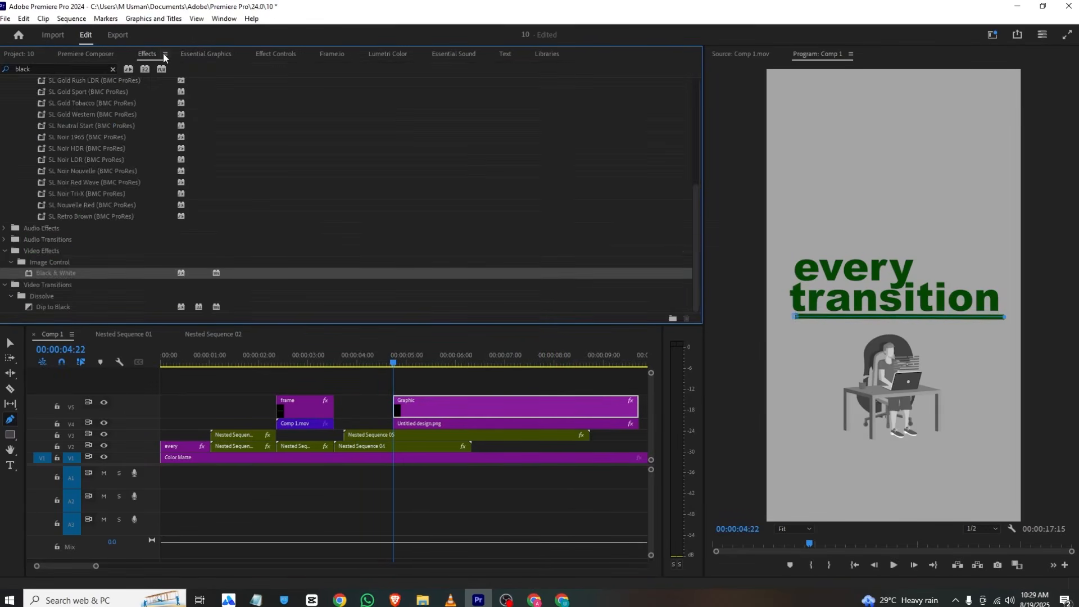
click(278, 54)
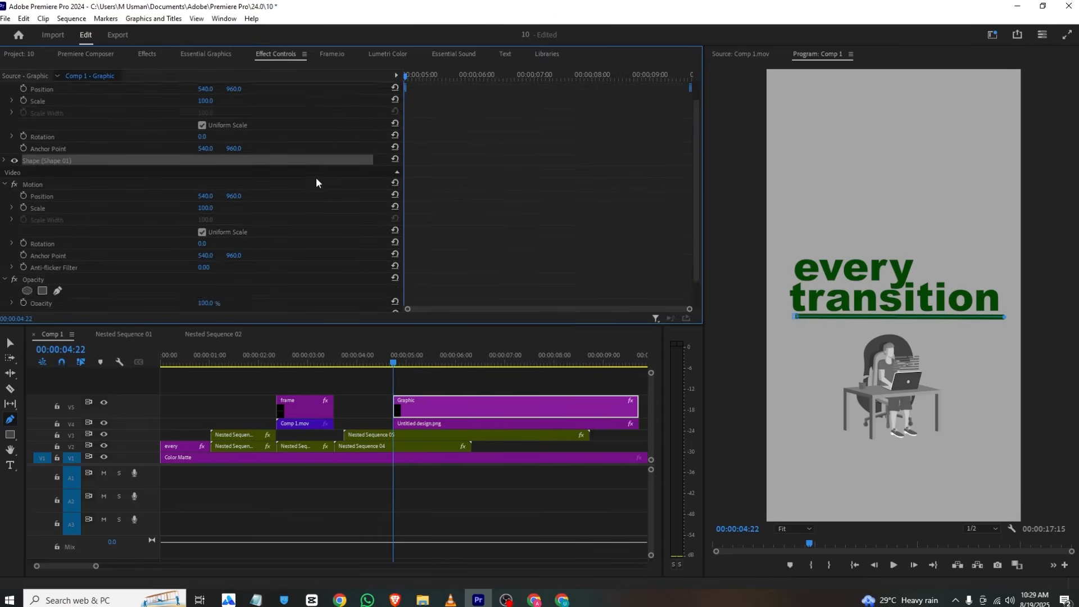
click(403, 393)
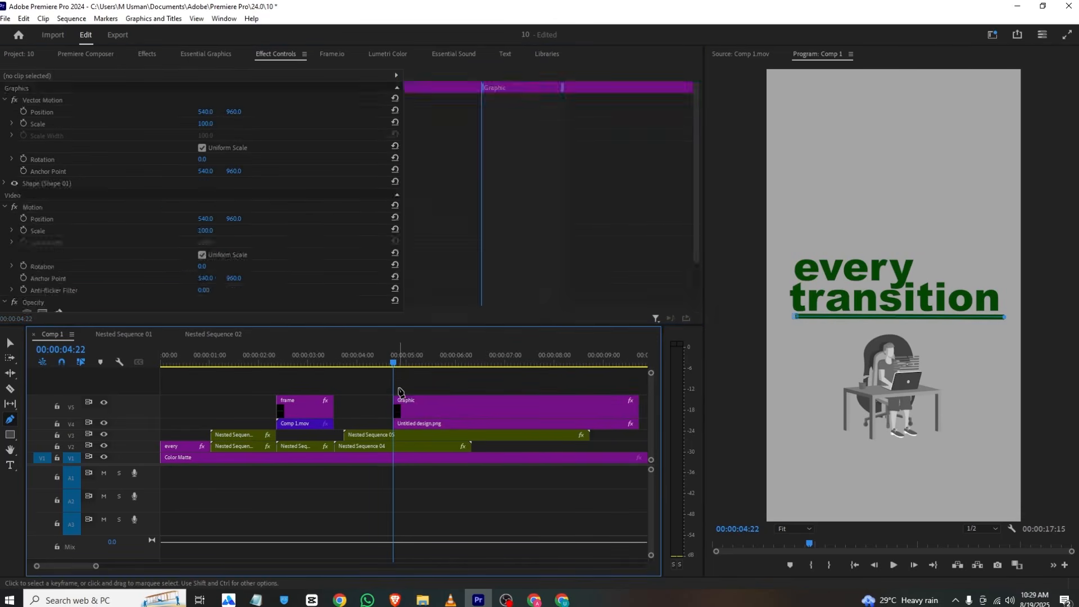
key(v)
click(403, 398)
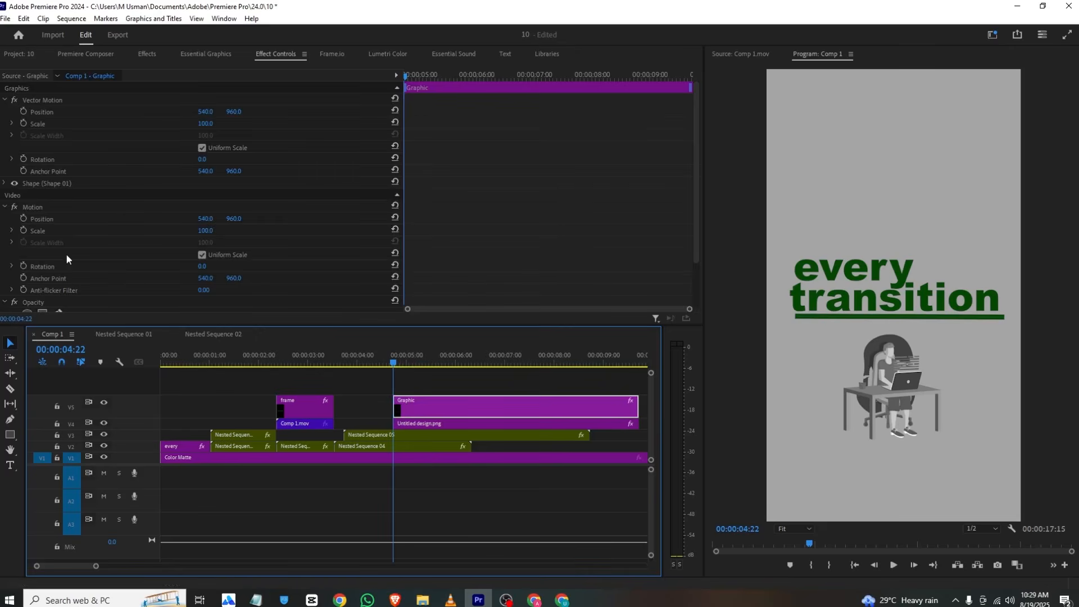
scroll(113, 198, down, 2)
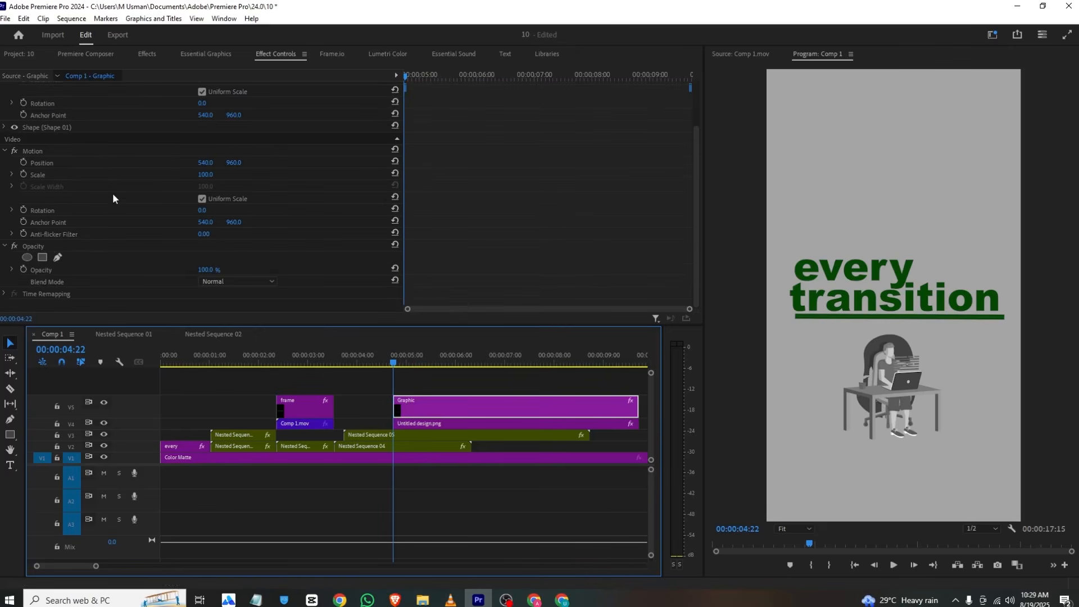
click(38, 259)
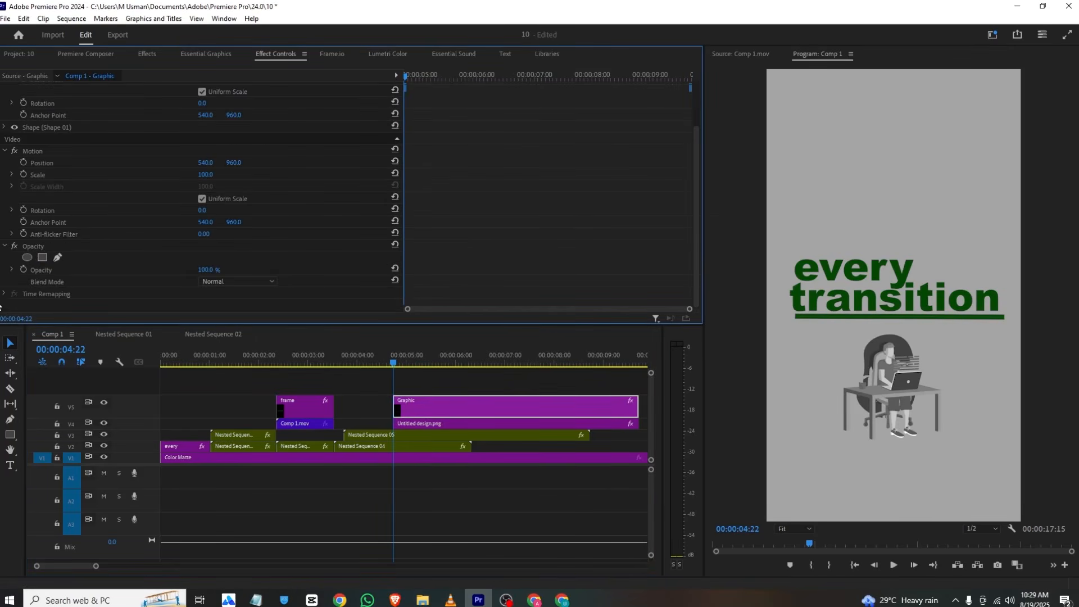
click(57, 257)
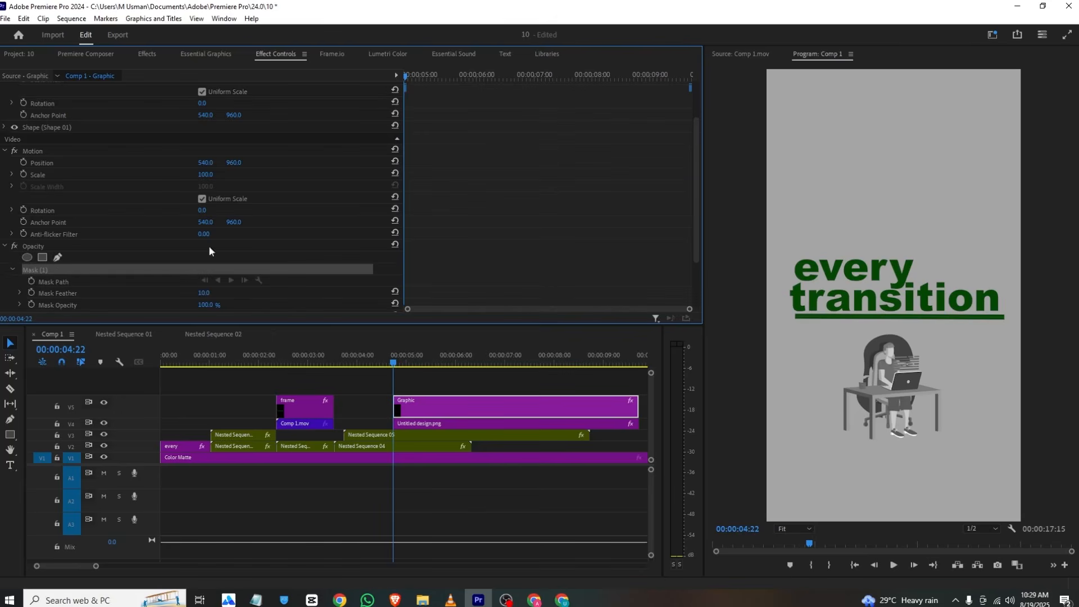
click(784, 309)
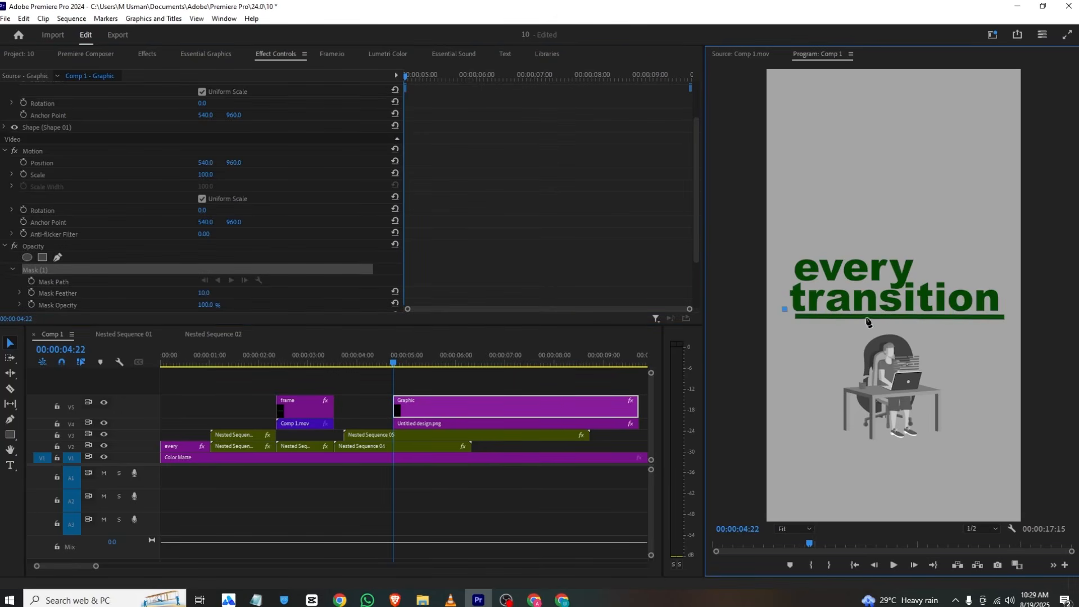
click(783, 335)
click(1008, 337)
click(1012, 309)
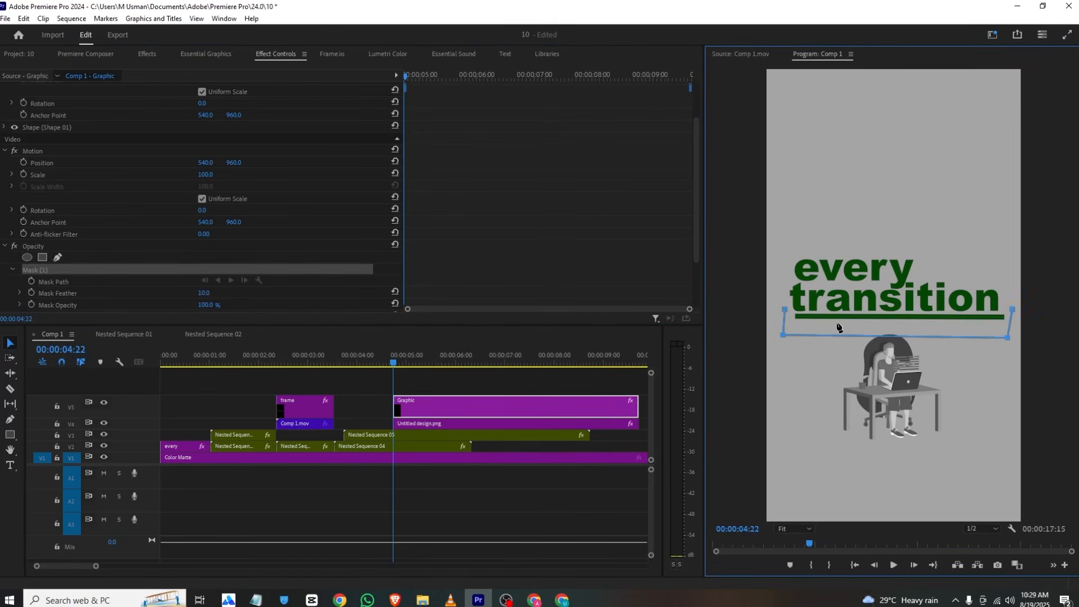
click(785, 310)
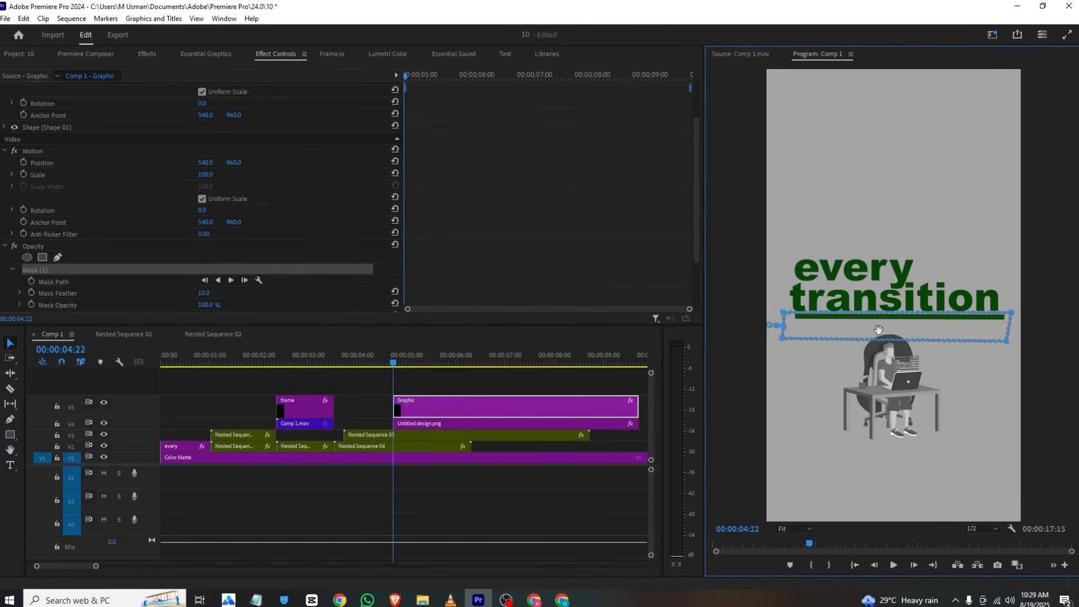
Animate the mask path from collapsed past the underline's left end at 00:00:04:22 to the full underline further along the clip, and preview it.
click(82, 283)
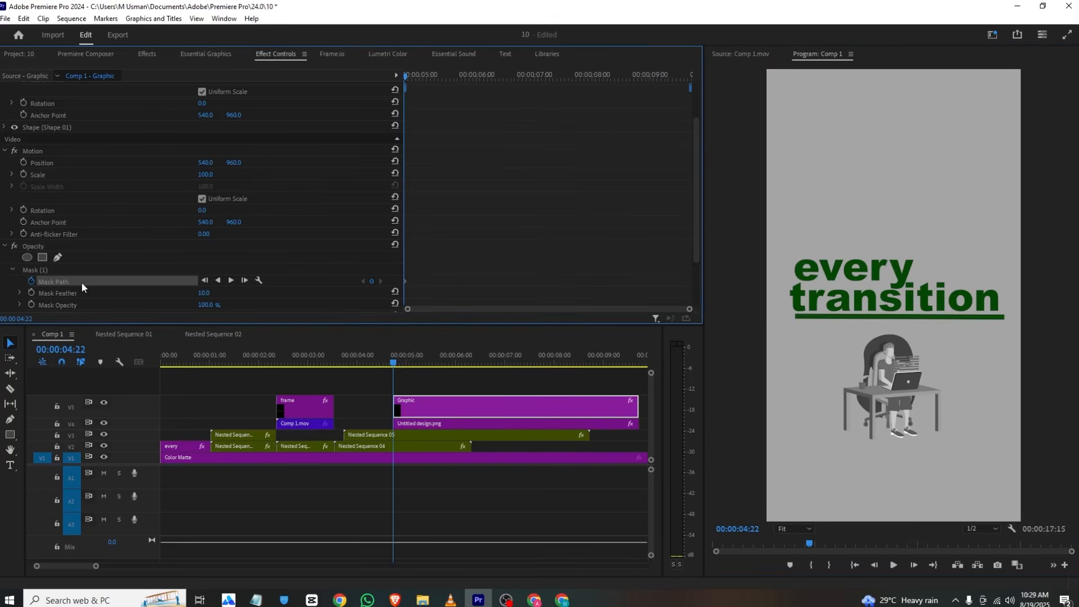
drag(406, 281, 588, 281)
click(45, 272)
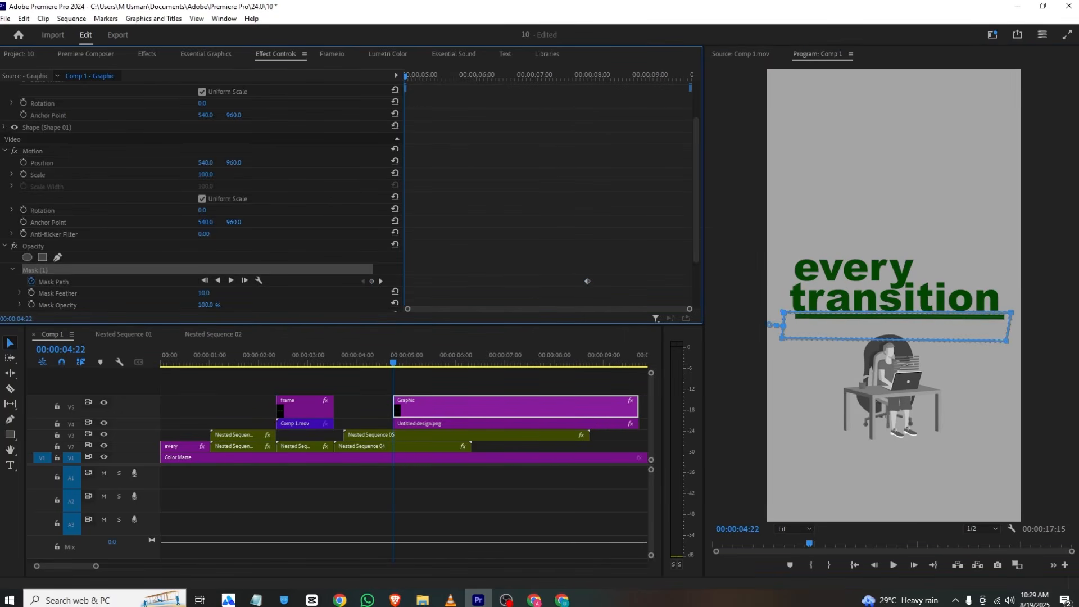
drag(1014, 313, 737, 309)
drag(1007, 344, 730, 371)
key(space)
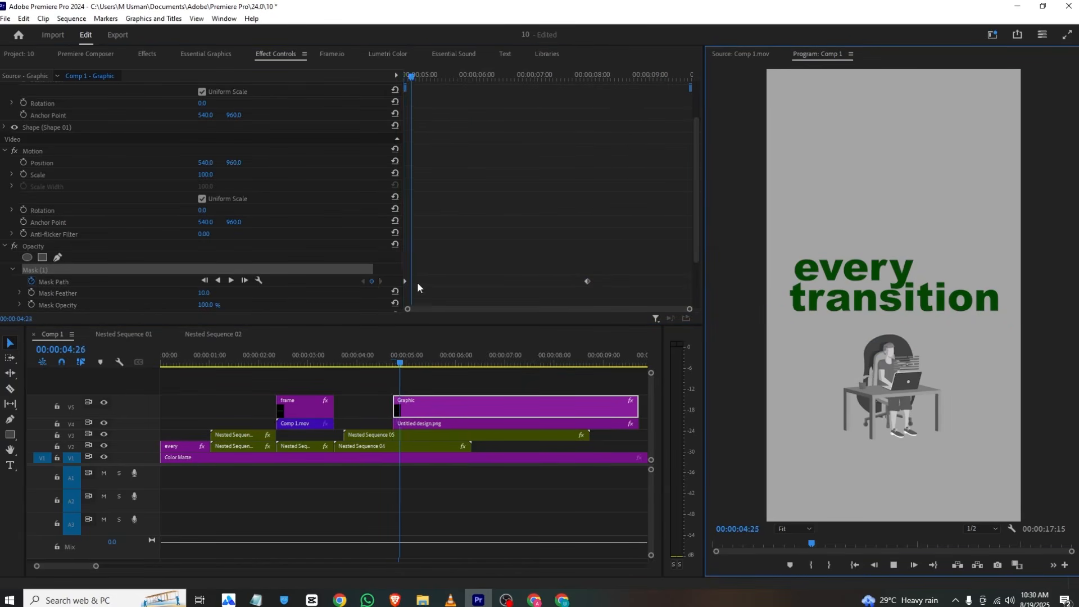
key(space)
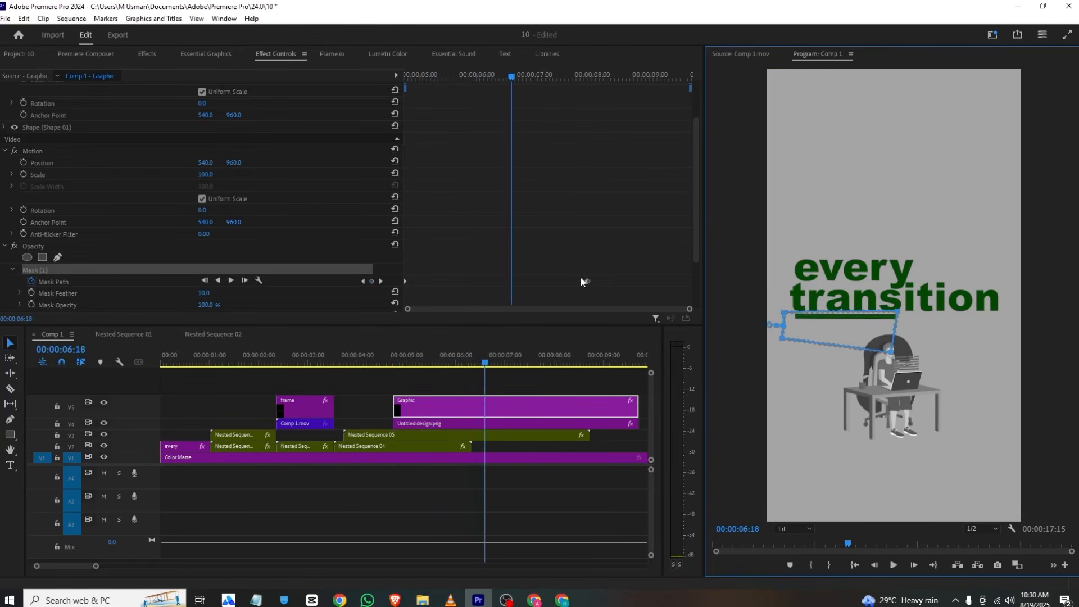
Speed up the underline reveal by moving the ending mask path keyframe to about 00:00:06:04, and play it back.
drag(587, 281, 483, 285)
drag(442, 77, 341, 62)
key(space)
key(space)
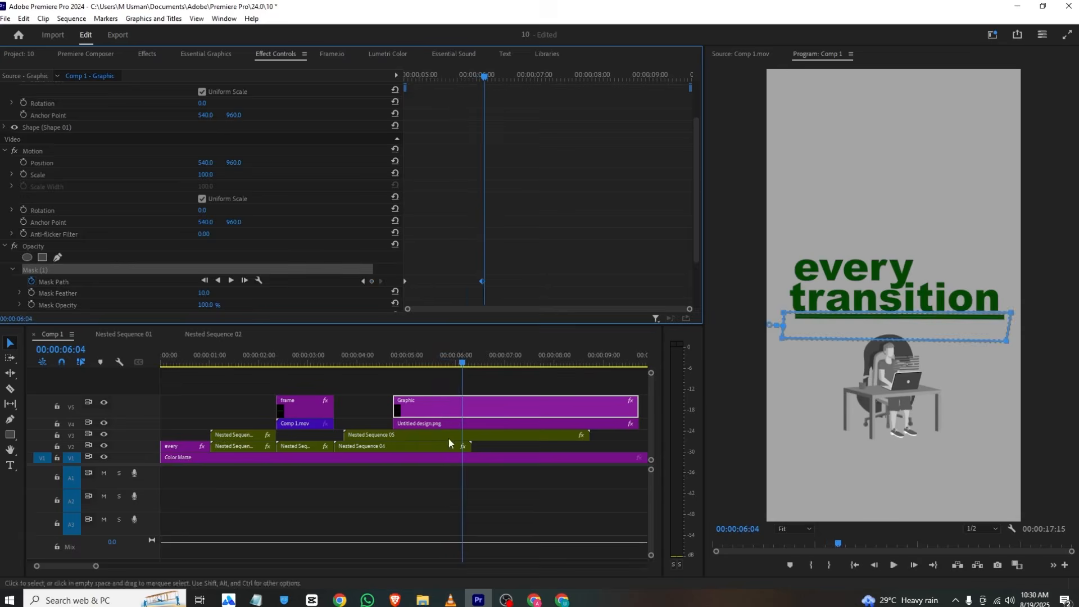
Switch to the reference video in VLC and examine how the "it's not just Editing" scene moves out around 00:05 to 00:06.
click(451, 599)
click(306, 564)
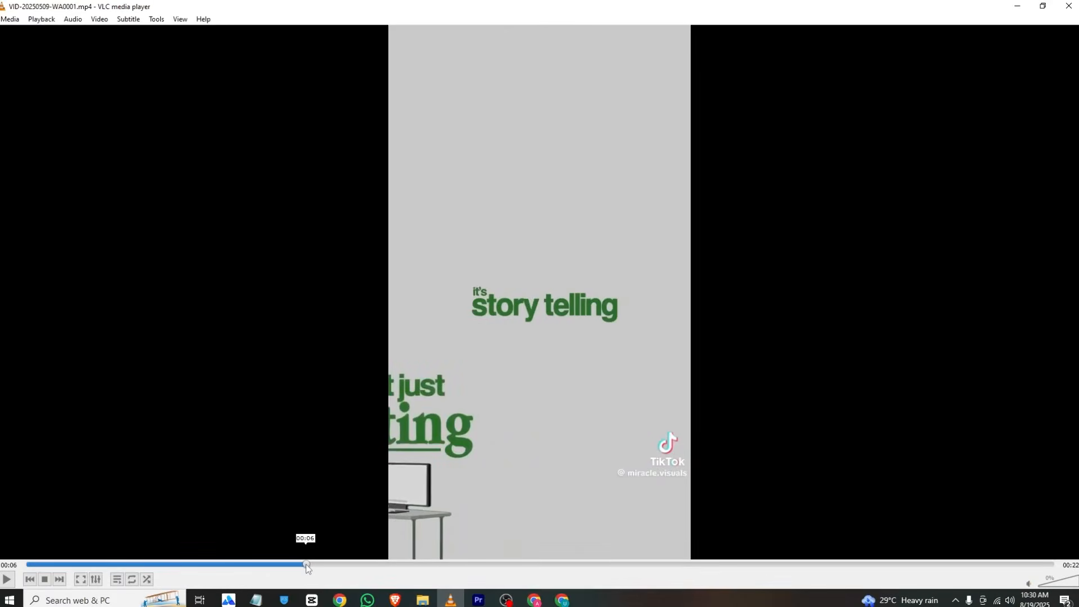
click(281, 564)
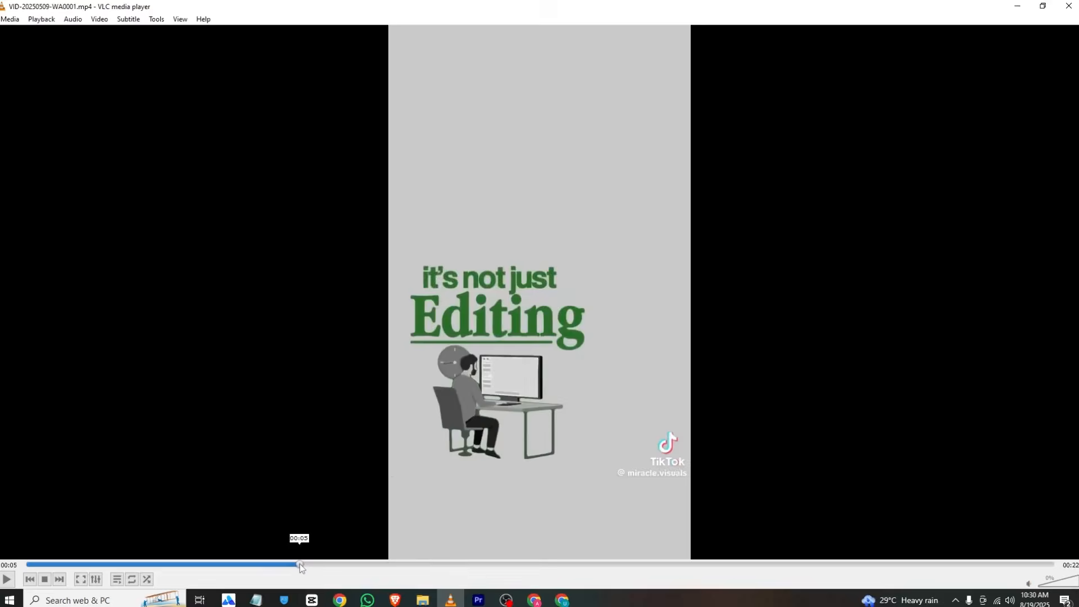
click(307, 564)
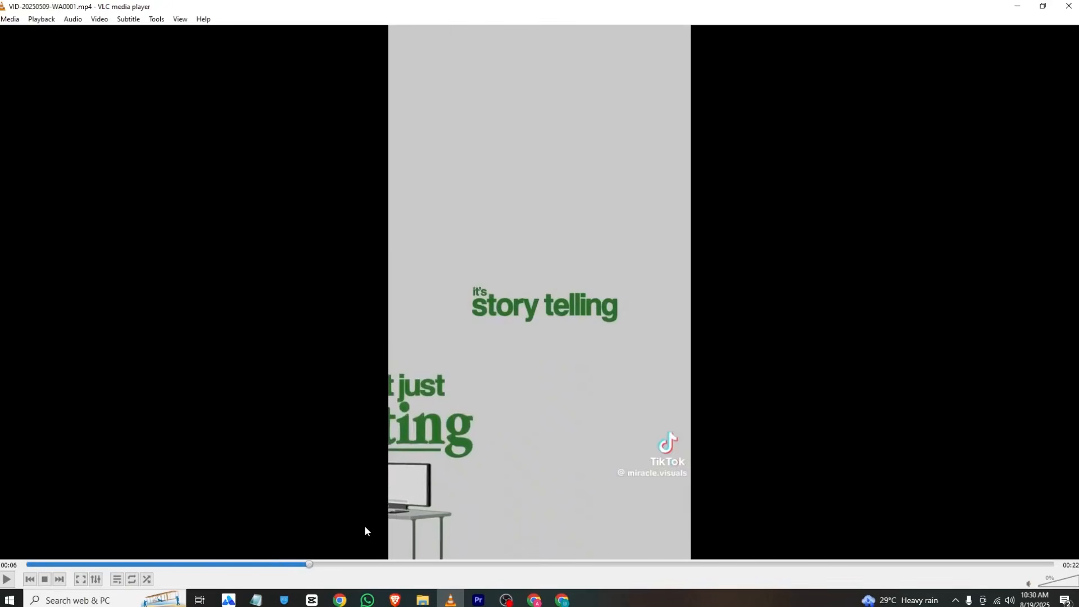
Switch back to Premiere Pro and nest the Graphic, Untitled design.png, Nested Sequence 05 and Nested Sequence 04 clips, keeping the default name.
click(484, 601)
drag(501, 392, 453, 447)
right_click(452, 447)
click(496, 337)
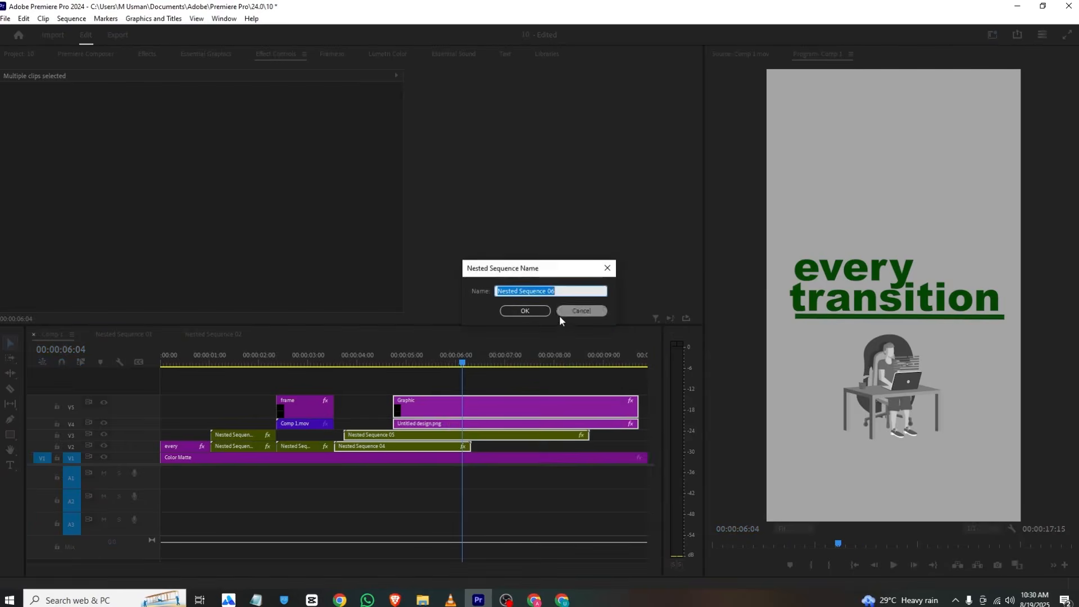
click(524, 310)
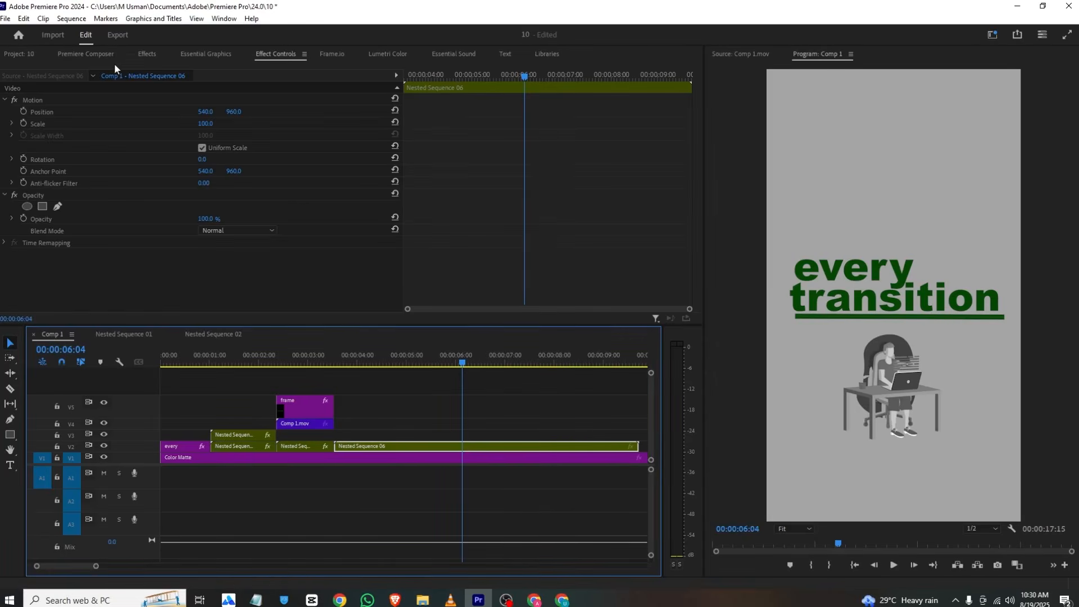
Try keyframing the new nested sequence's position at 540, 960 at the start of the clip.
click(93, 56)
click(259, 55)
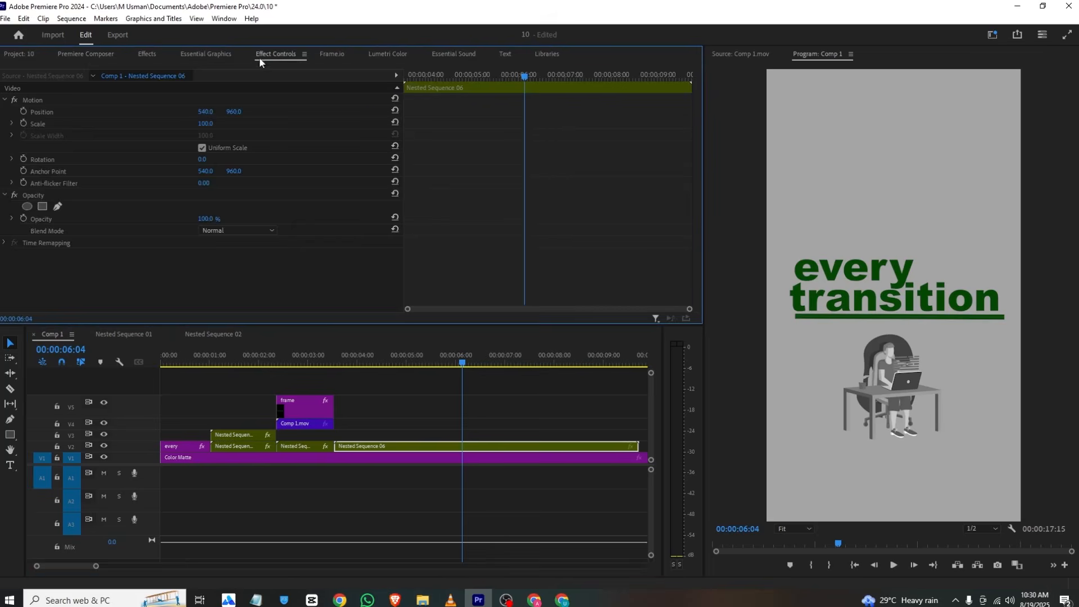
click(23, 111)
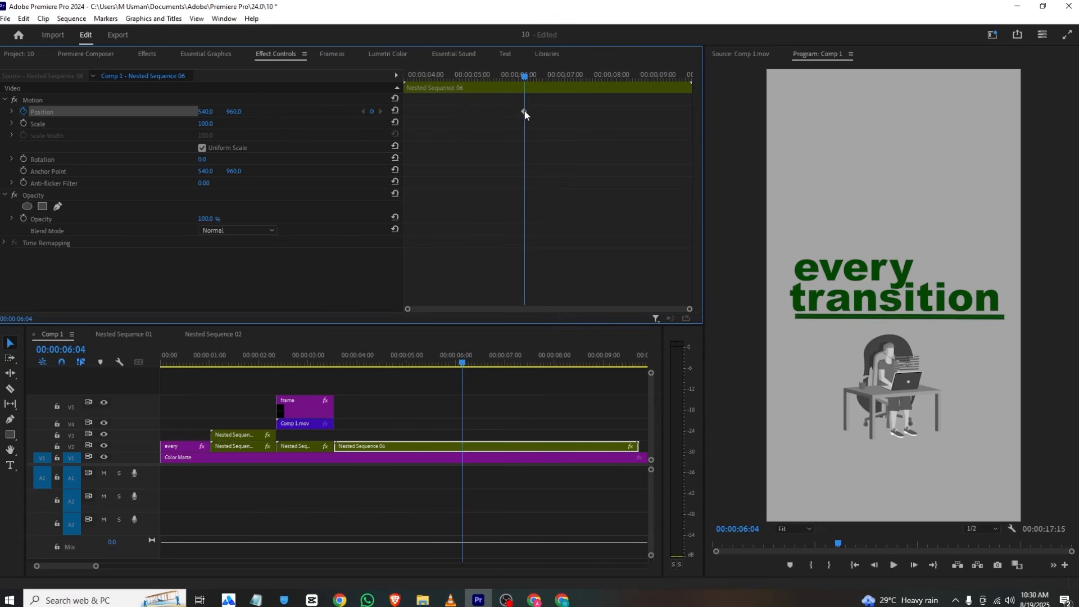
drag(527, 113, 375, 105)
Try moving the nested sequence out of frame to position -769, 1369 at 00:00:05:20, and play back the motion.
drag(435, 77, 503, 88)
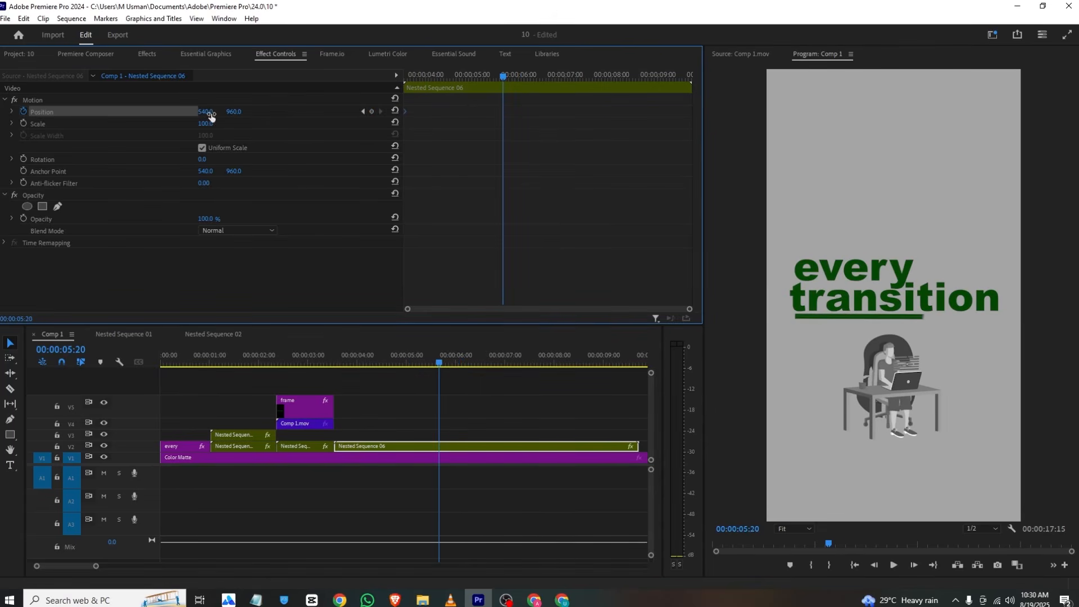
drag(206, 112, 375, 112)
drag(206, 112, 169, 112)
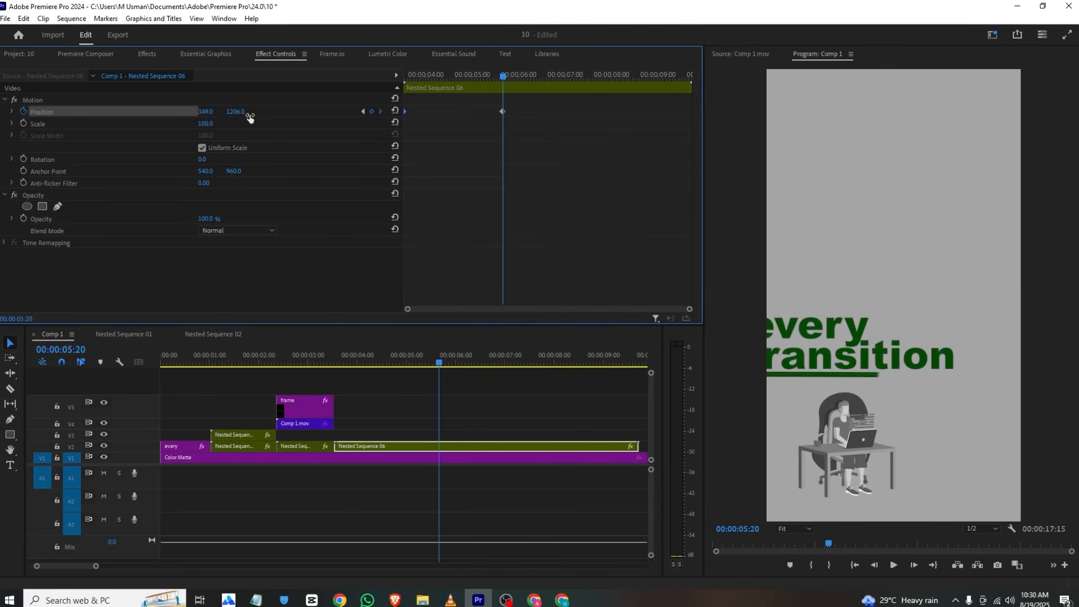
drag(250, 113, 290, 112)
drag(213, 112, 58, 112)
drag(235, 112, 287, 112)
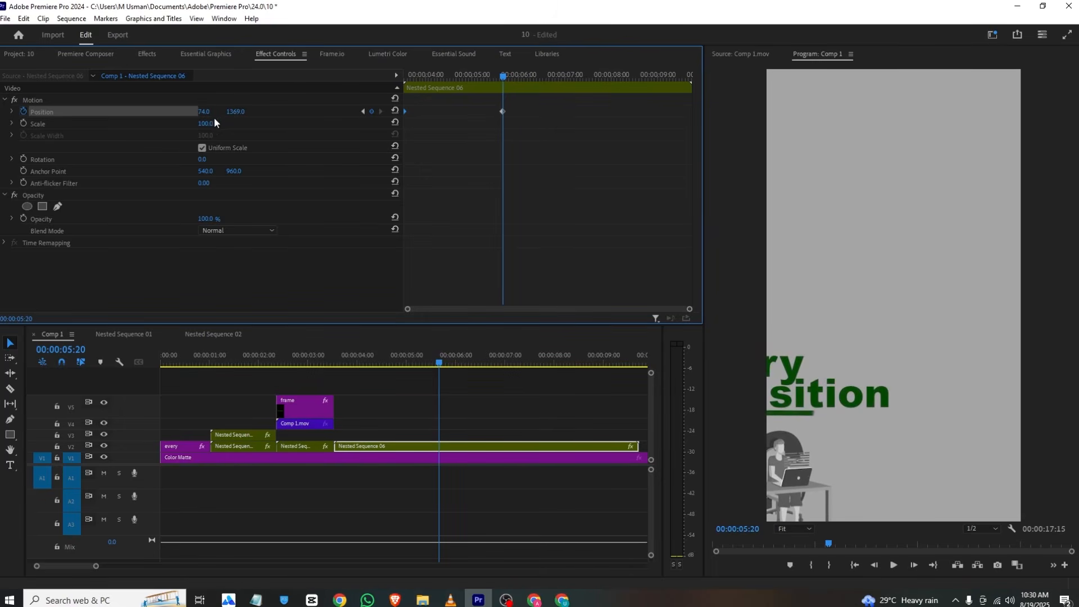
drag(206, 115, 182, 127)
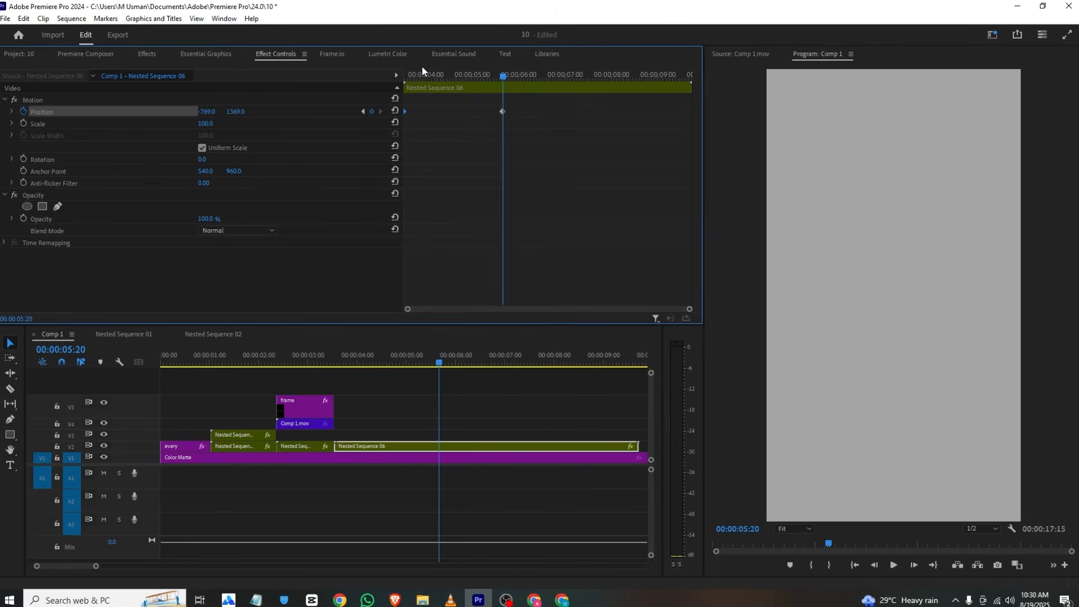
drag(422, 71, 357, 64)
key(space)
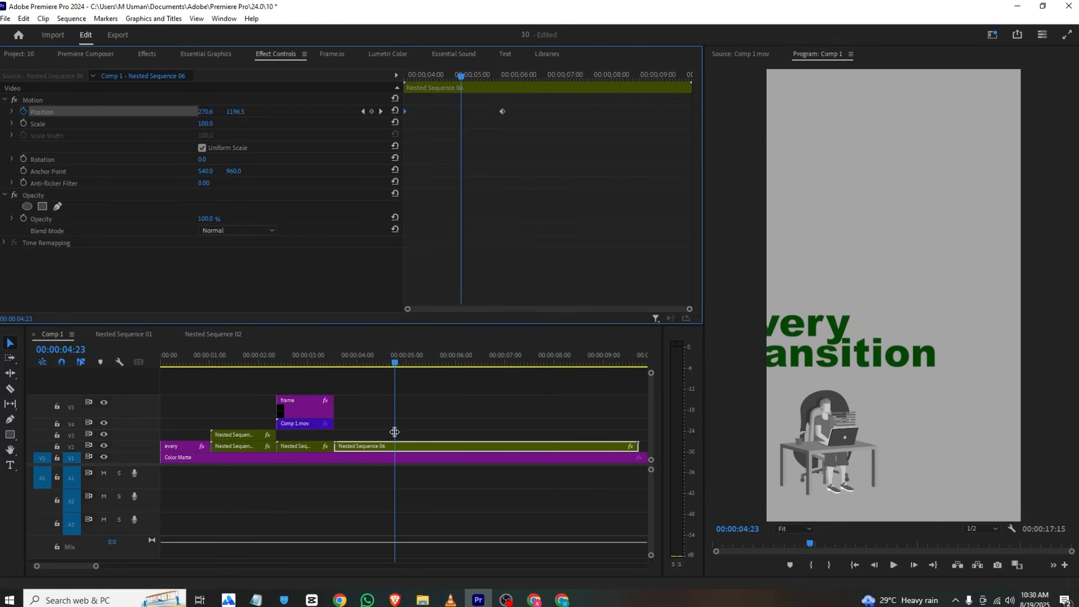
Undo the position keyframes on the nested sequence.
key(ctrl+z)
key(ctrl+z)
key(ctrl+z)
key(ctrl+z)
key(ctrl+z)
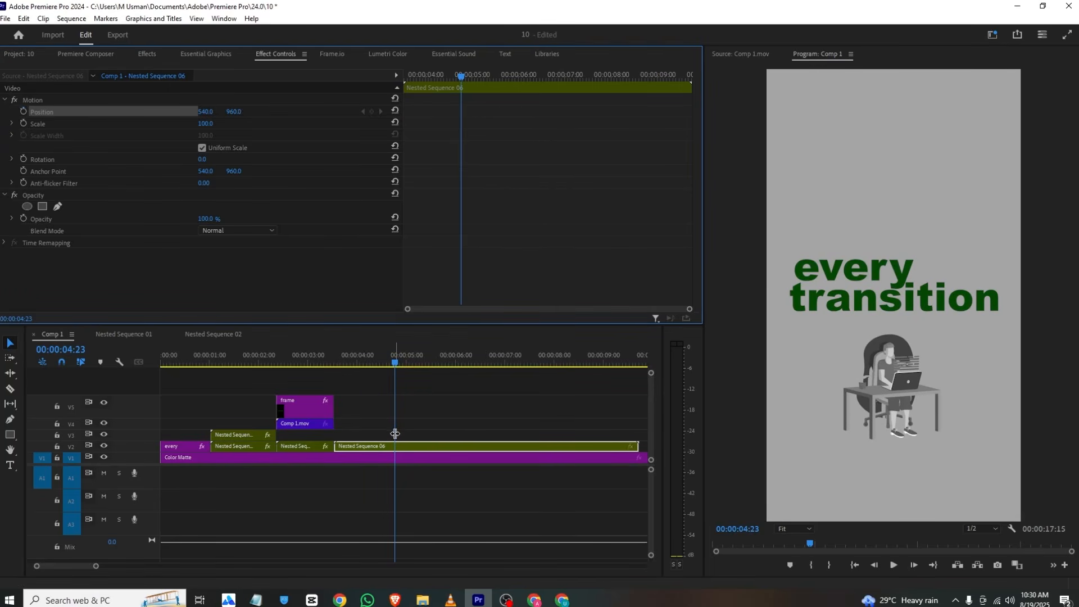
Undo the nesting of the Graphic, Untitled design.png, Nested Sequence 05 and Nested Sequence 04 clips, and select Nested Sequence 04.
key(ctrl+z)
click(424, 398)
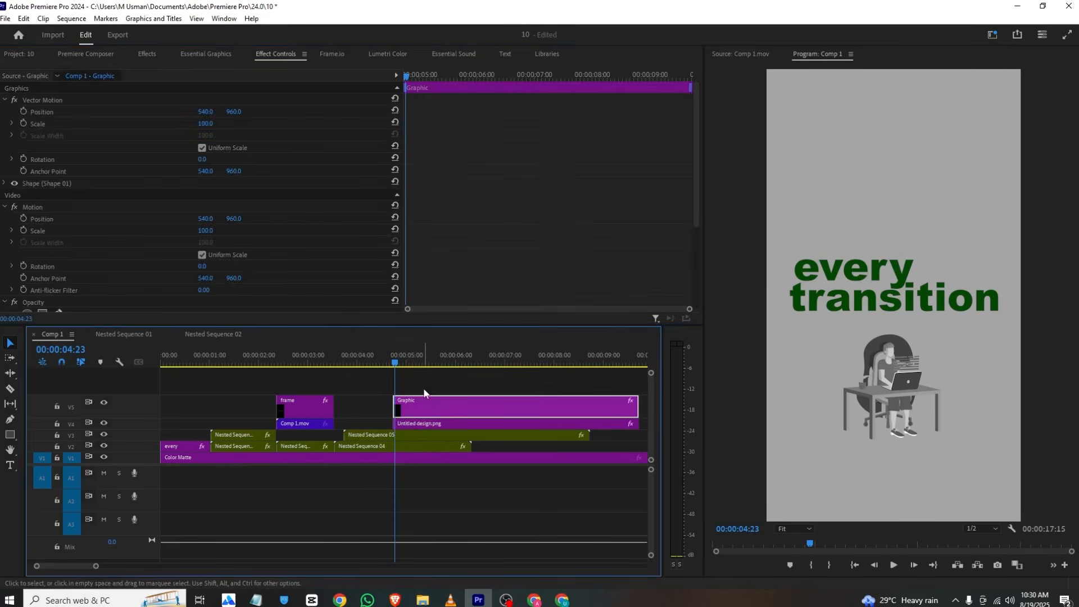
drag(411, 353, 386, 353)
click(403, 437)
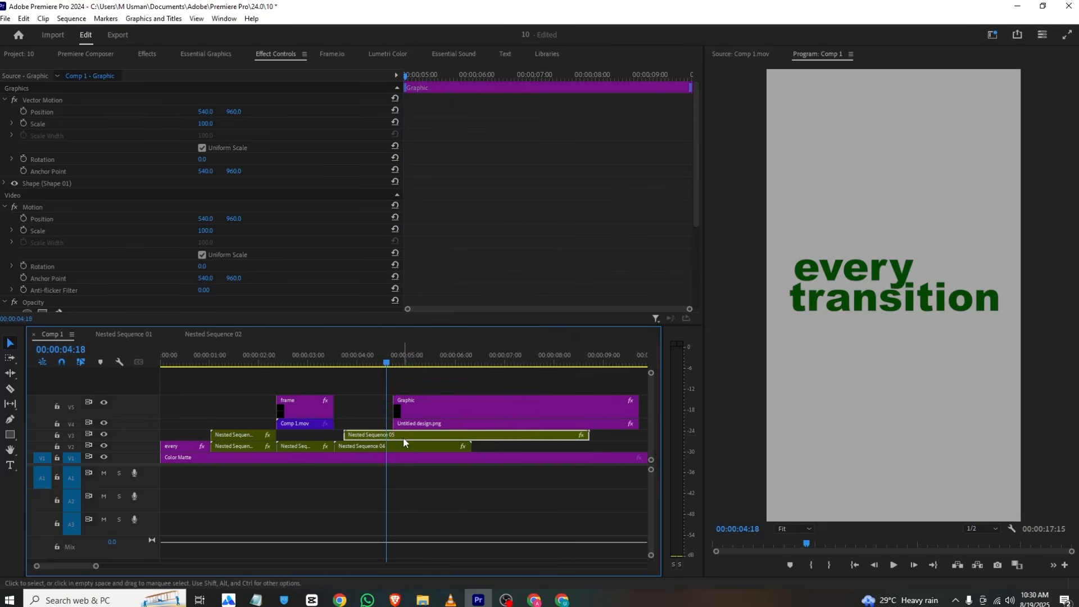
click(402, 448)
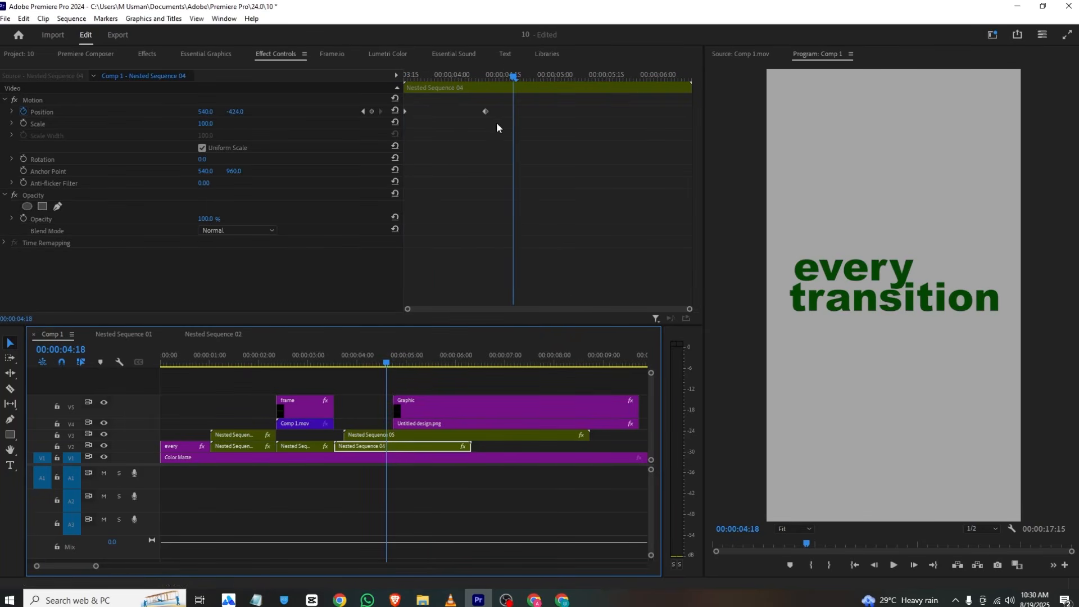
Check the next scene of the reference video in VLC and return to Nested Sequence 04's effect settings in Premiere Pro.
click(504, 54)
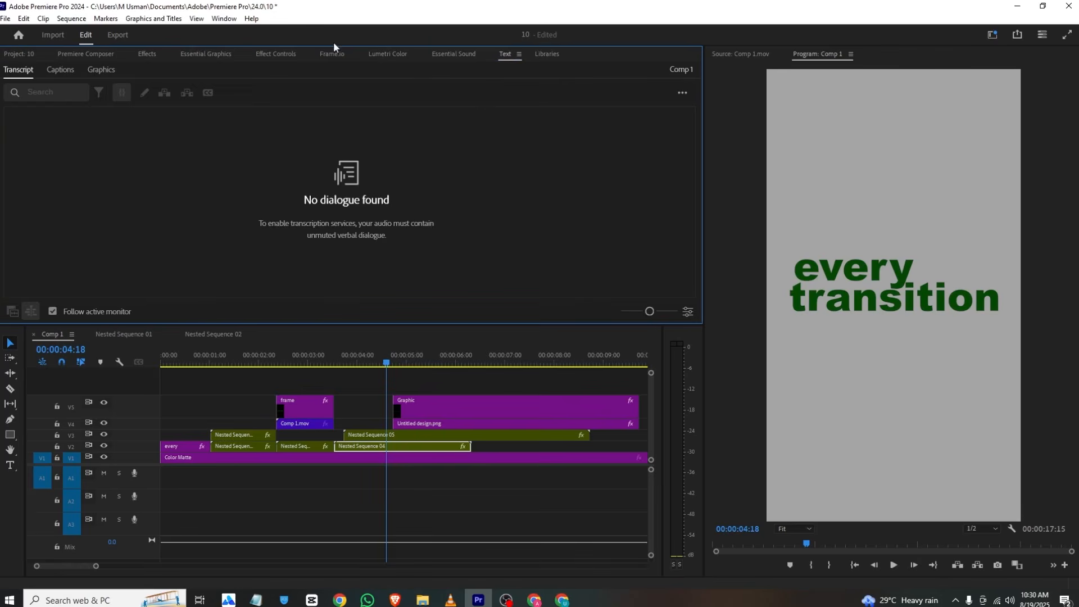
click(276, 54)
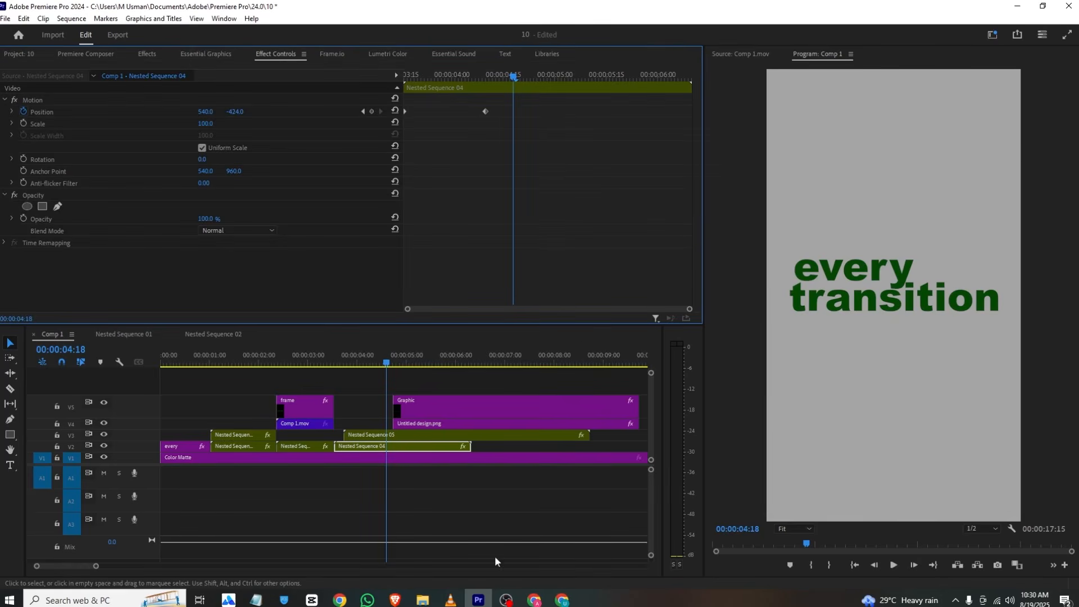
click(450, 599)
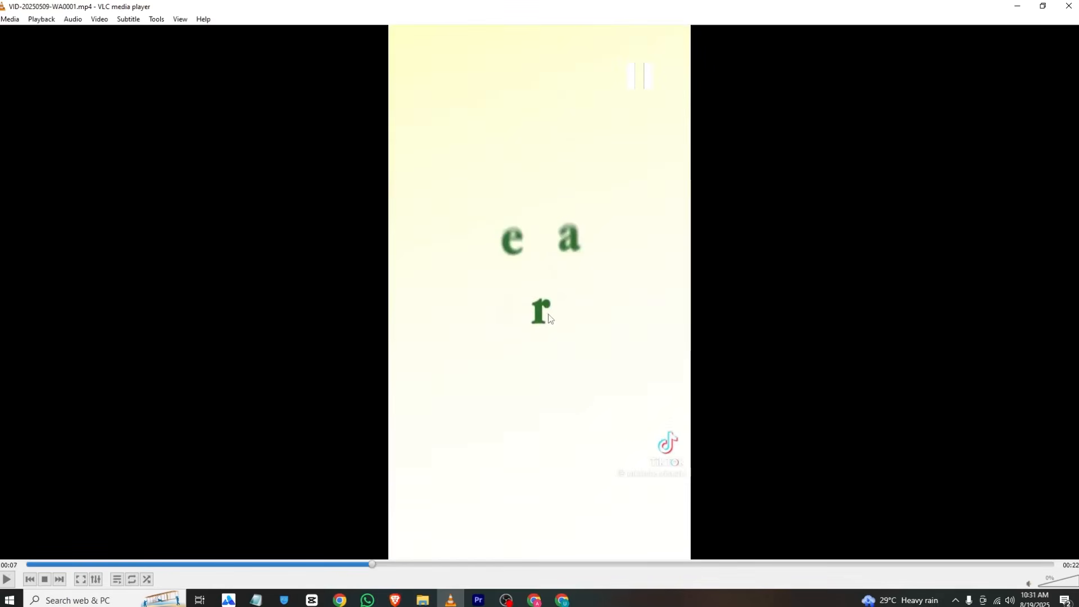
click(478, 599)
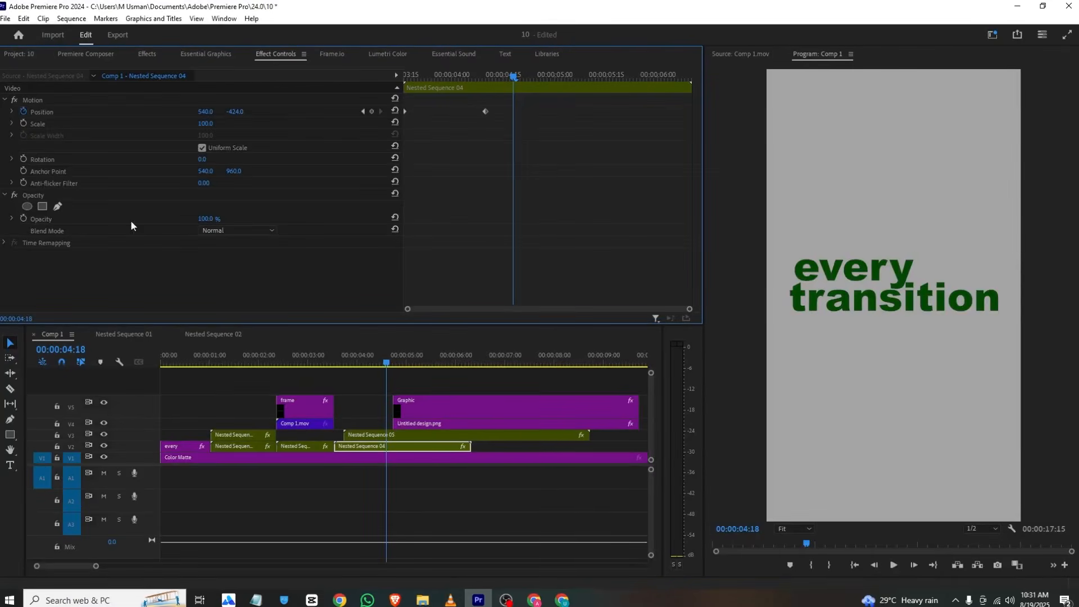
Trim the end of the Nested Sequence 04 clip back slightly and park the playhead at 00:00:05:22.
drag(370, 356, 469, 373)
drag(470, 446, 467, 445)
click(449, 360)
mouse_move(448, 358)
mouse_down()
mouse_move(430, 359)
mouse_move(444, 360)
mouse_up()
Split the Graphic, Untitled design.png and Nested Sequence 04 clips at 00:00:05:22, and select the remaining parts of the scene.
drag(479, 392, 444, 447)
key(c)
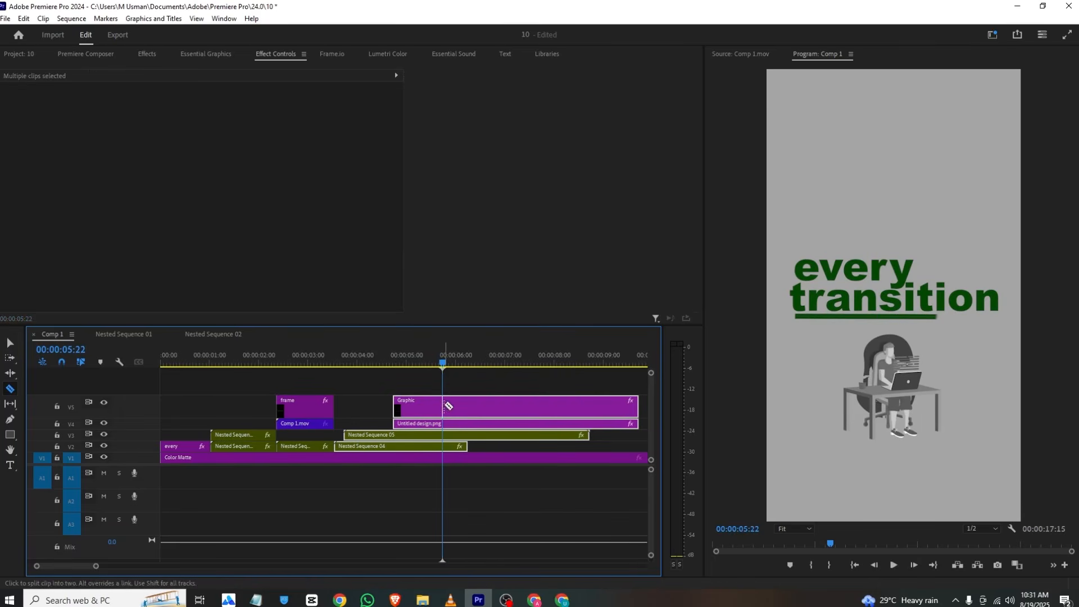
click(444, 447)
click(443, 448)
key(v)
drag(502, 379, 463, 448)
key(c)
key(v)
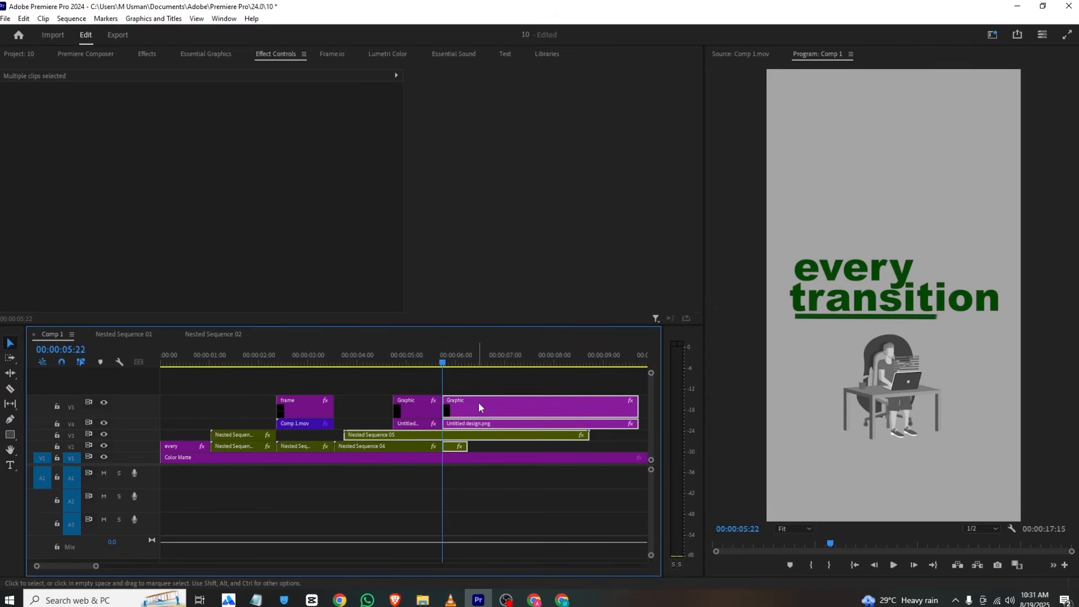
Place circle shine.png from the project on a new video track above the Graphic clip, starting at 00:00:05:22.
click(477, 376)
click(18, 53)
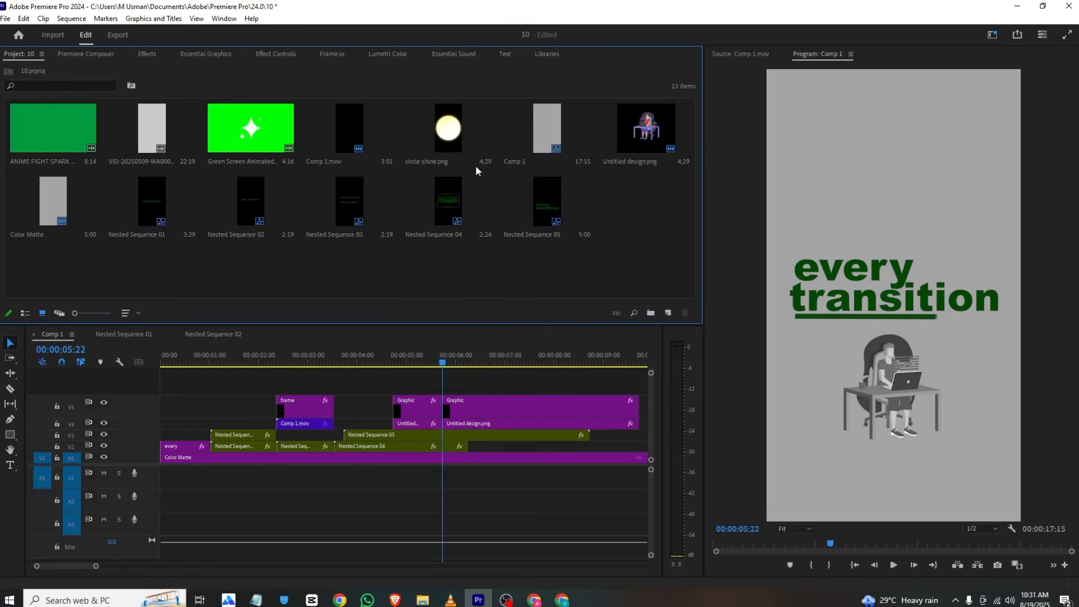
drag(476, 169, 454, 383)
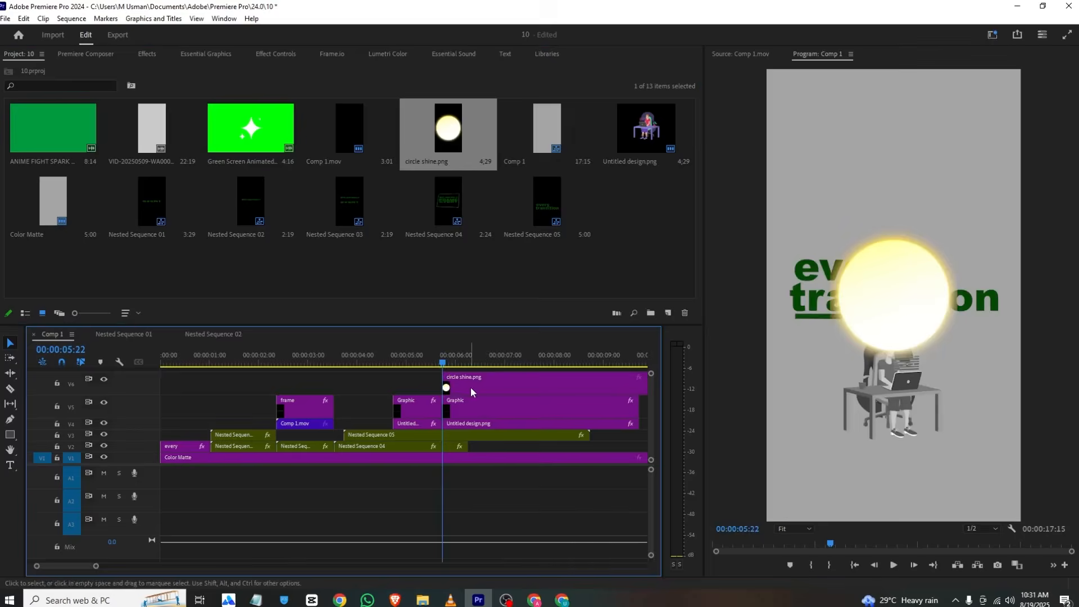
Keyframe circle shine.png's position and scale at 00:00:05:22, starting at scale 0 and beyond the frame's upper-right corner.
click(280, 53)
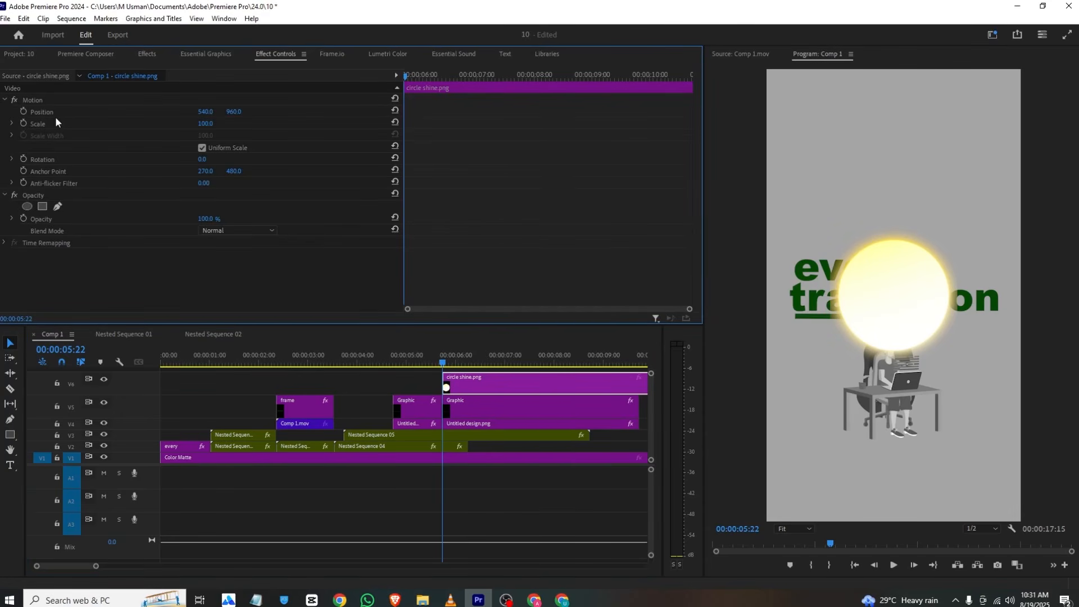
click(23, 112)
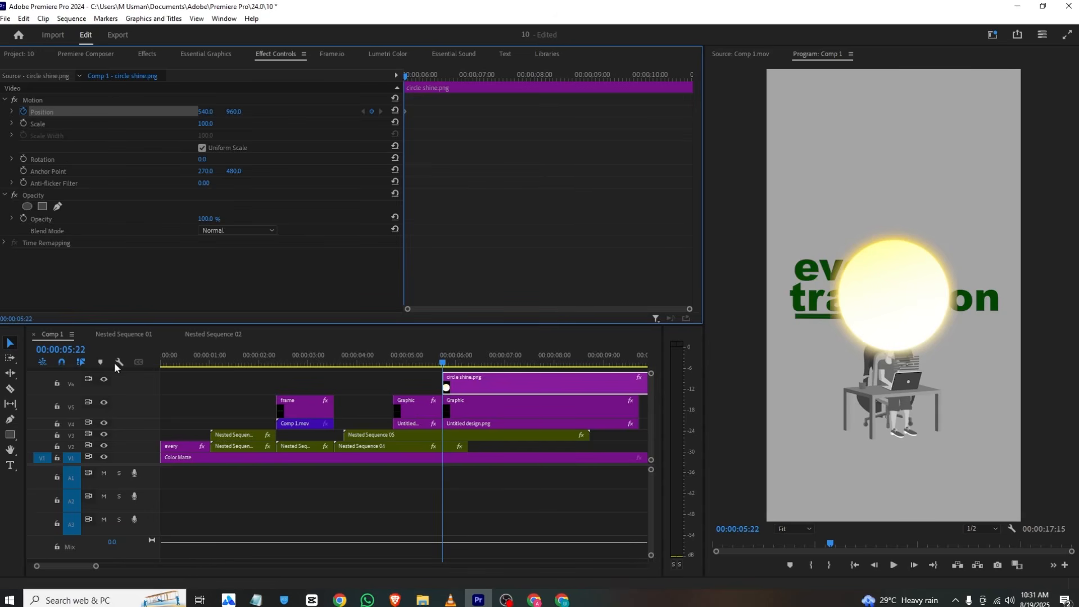
drag(95, 566, 120, 566)
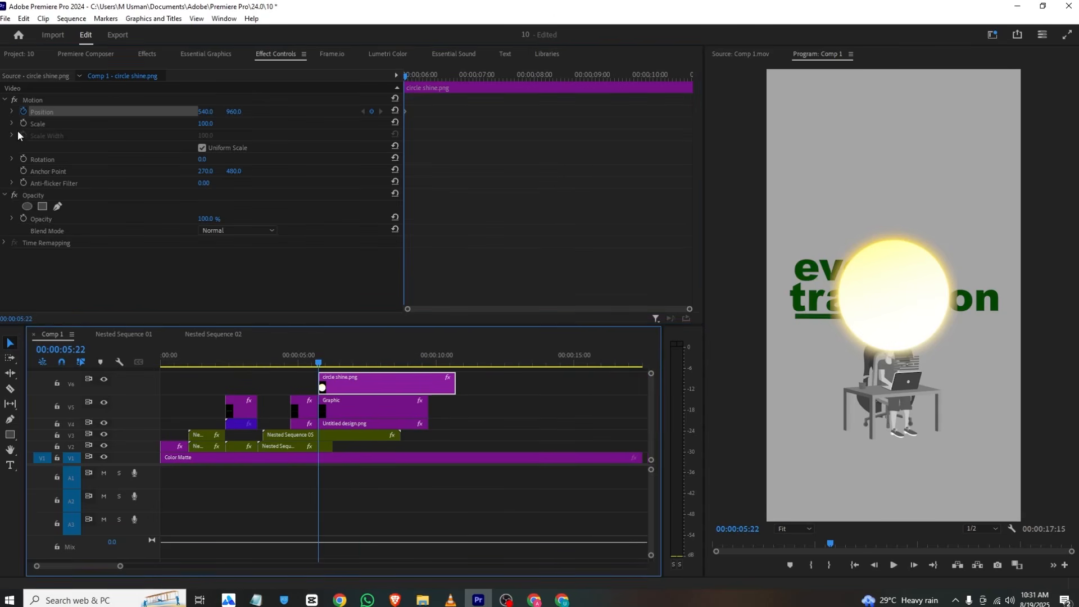
click(23, 123)
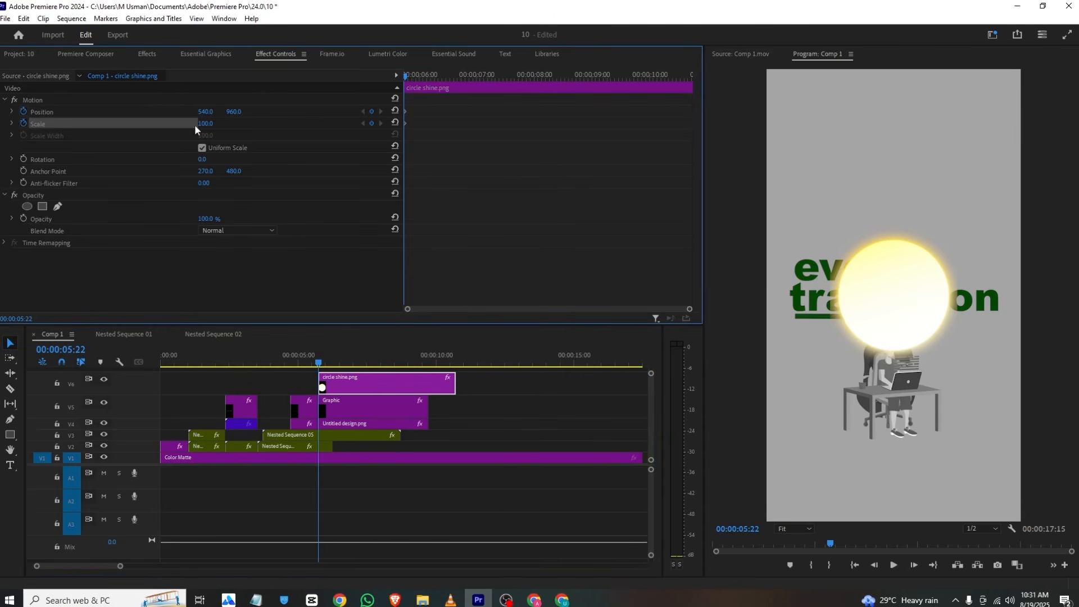
text(0)
key(Return)
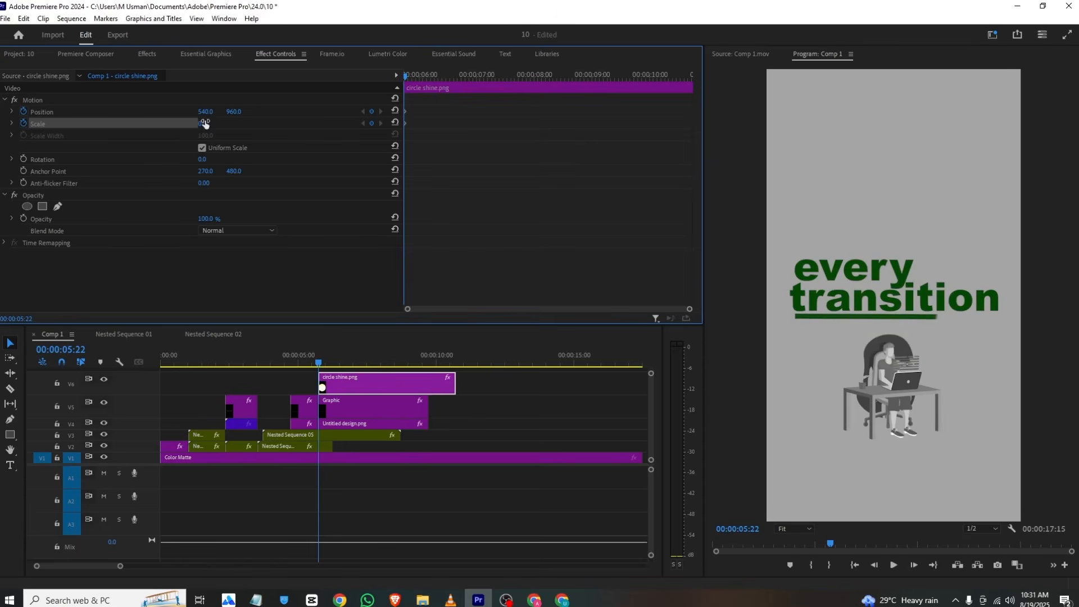
key(ctrl+z)
mouse_move(207, 114)
mouse_down()
mouse_move(215, 123)
mouse_move(223, 99)
mouse_move(211, 84)
mouse_move(225, 112)
mouse_up()
At 00:00:06:09, keyframe the circle at position 561, 928 and scale 100, and play back the entrance.
drag(406, 74, 438, 76)
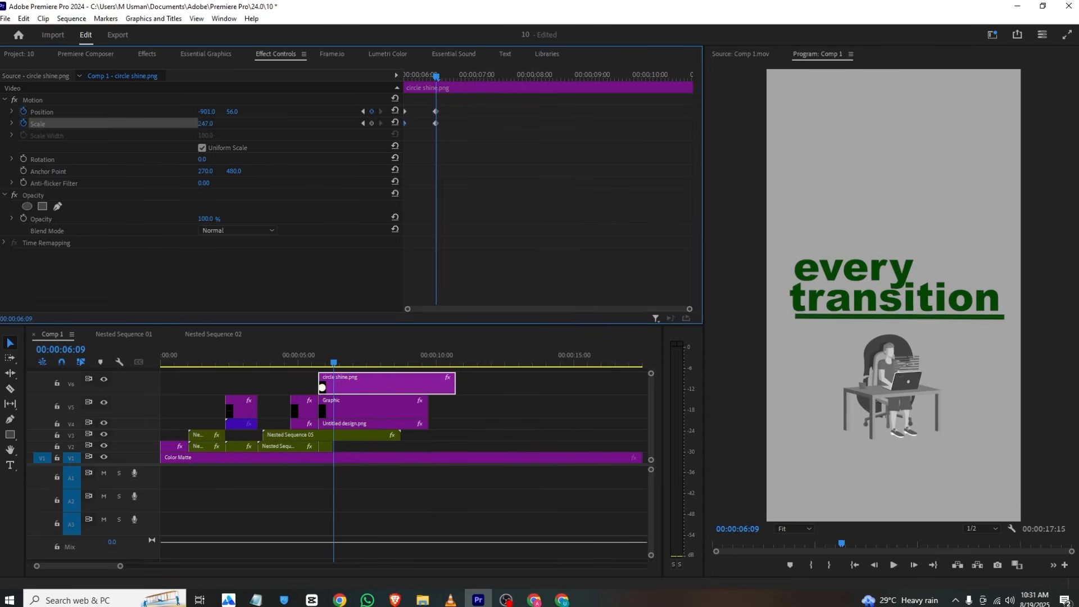
mouse_move(205, 123)
mouse_down()
mouse_move(258, 124)
mouse_move(208, 124)
mouse_up()
drag(206, 111, 224, 173)
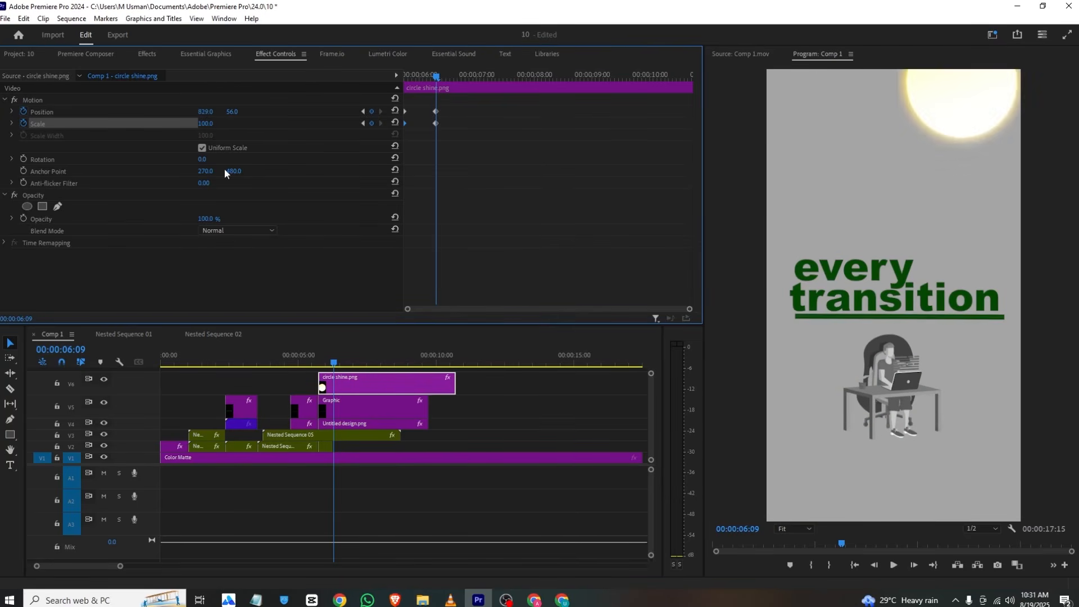
drag(220, 111, 494, 112)
drag(431, 76, 392, 76)
key(space)
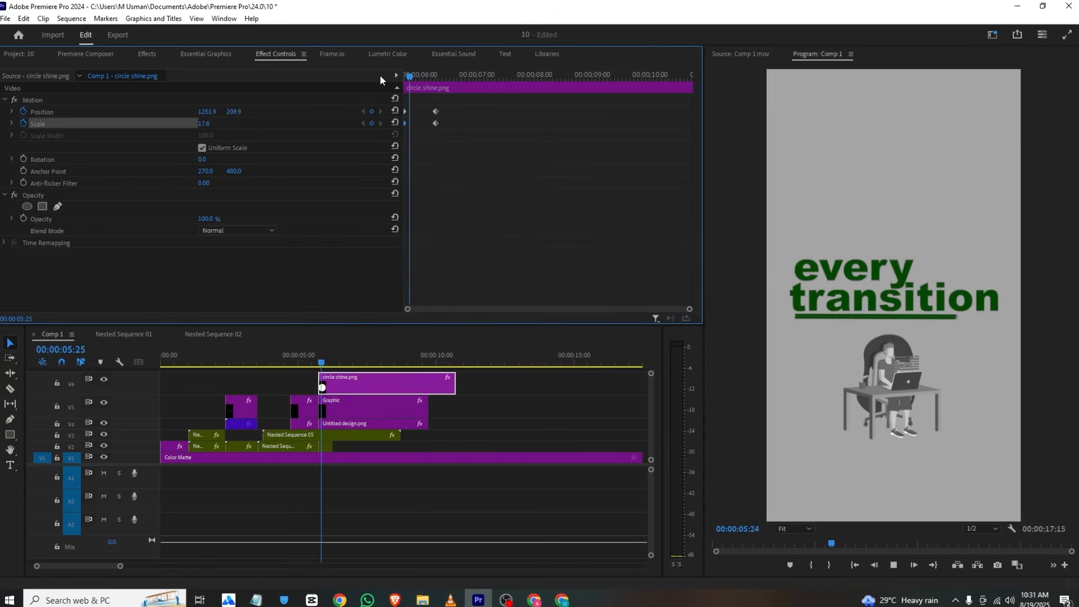
key(space)
Slow the circle's entrance by moving its second position and scale keyframes to about 00:00:06:21, and play it back.
mouse_move(452, 106)
mouse_down()
mouse_move(437, 141)
mouse_move(457, 125)
mouse_move(443, 115)
mouse_move(457, 108)
mouse_up()
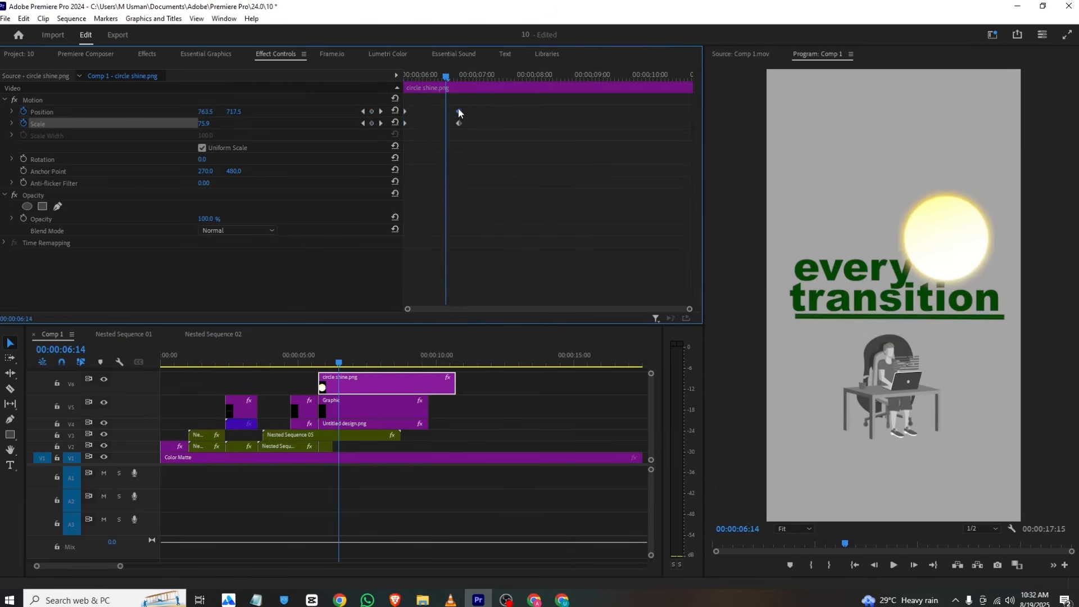
drag(439, 56, 375, 85)
click(293, 56)
key(space)
key(space)
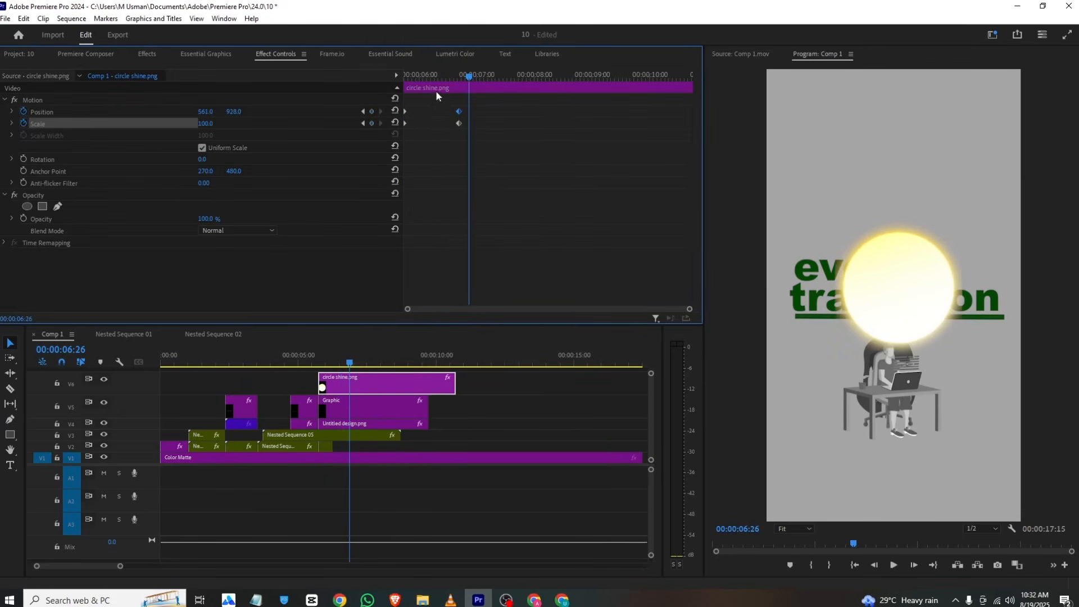
Add position and scale keyframes at 00:00:06:29 to hold the circle in place.
click(474, 73)
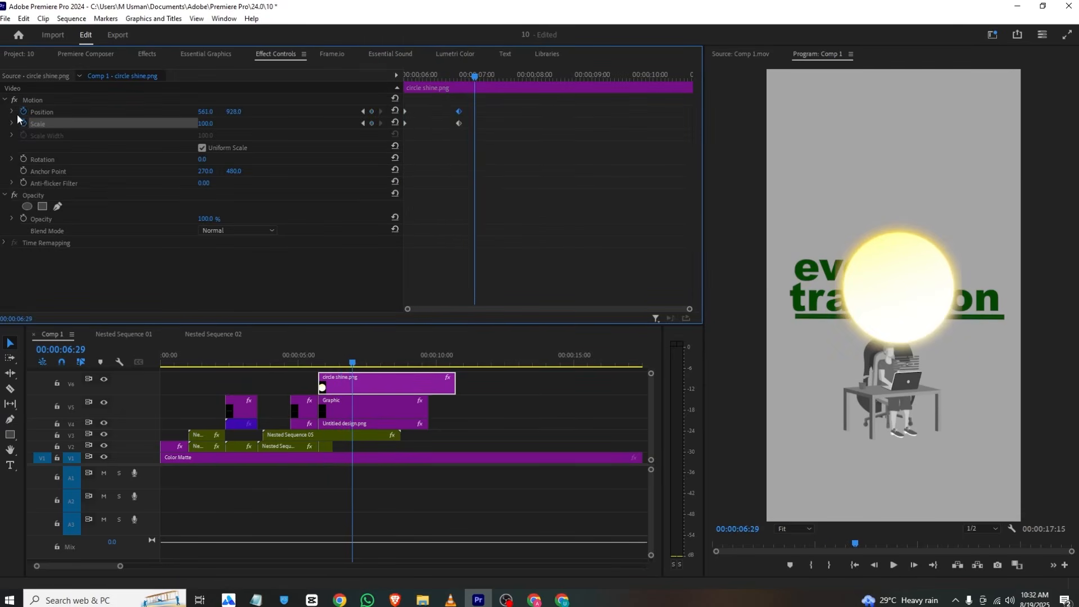
click(371, 112)
click(371, 123)
Keyframe the circle's scale at 615 at 00:00:07:05 so it fills the frame, and play back the animation.
drag(478, 72, 487, 72)
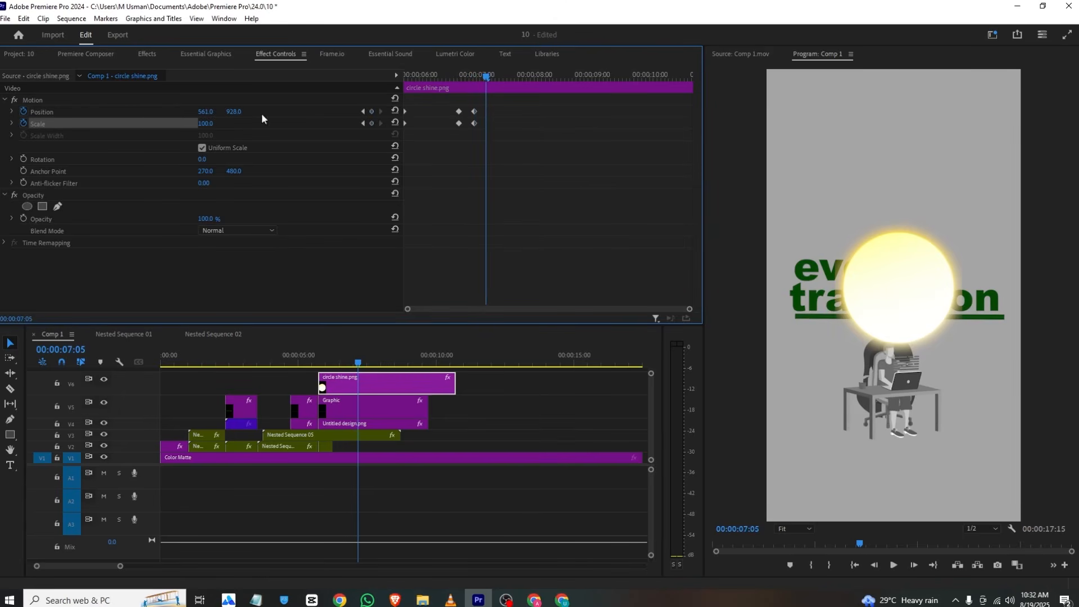
drag(205, 124, 408, 123)
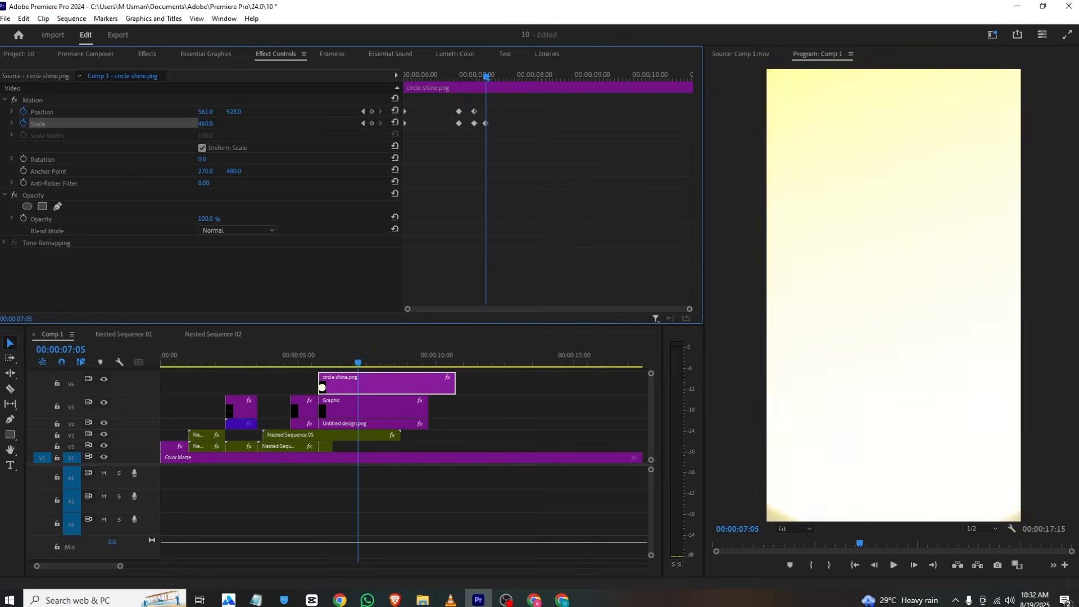
click(428, 74)
key(space)
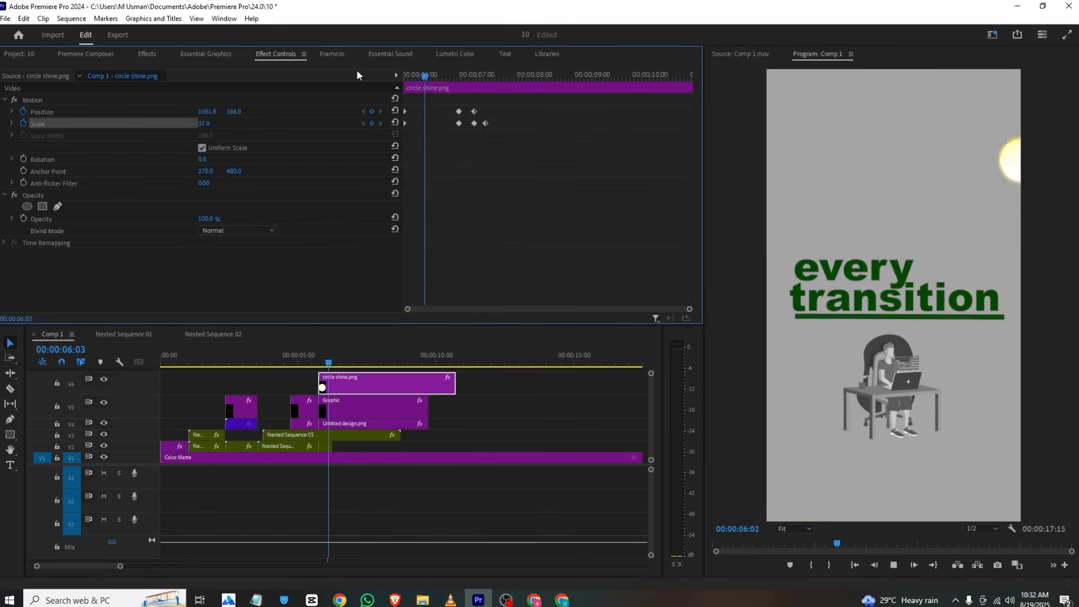
key(space)
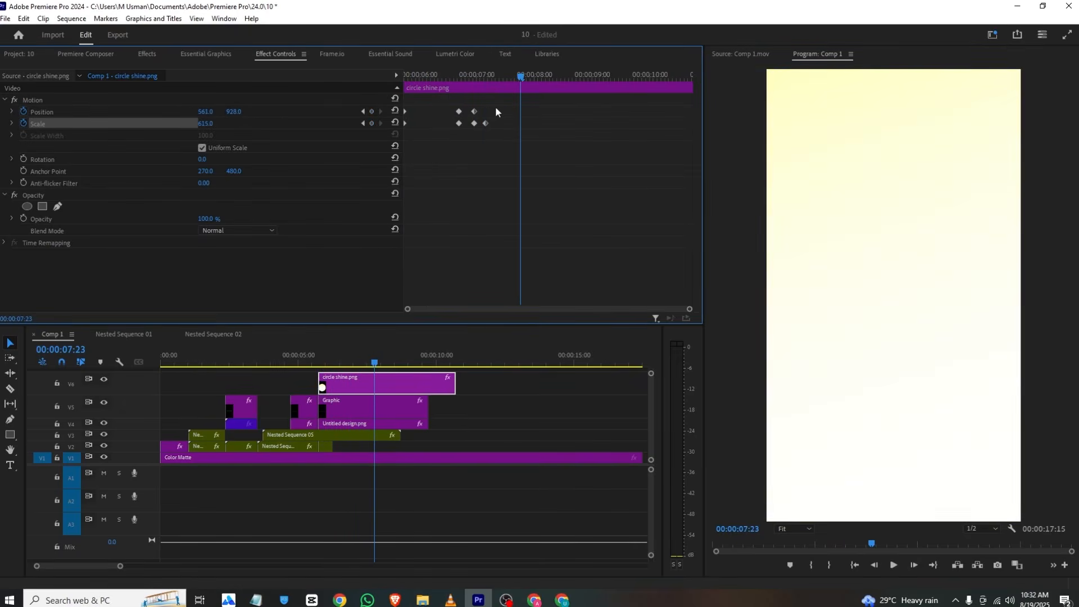
Move the circle's last scale keyframe to about 00:00:08:04 and its hold keyframes to about 00:00:07:10.
drag(487, 123, 541, 123)
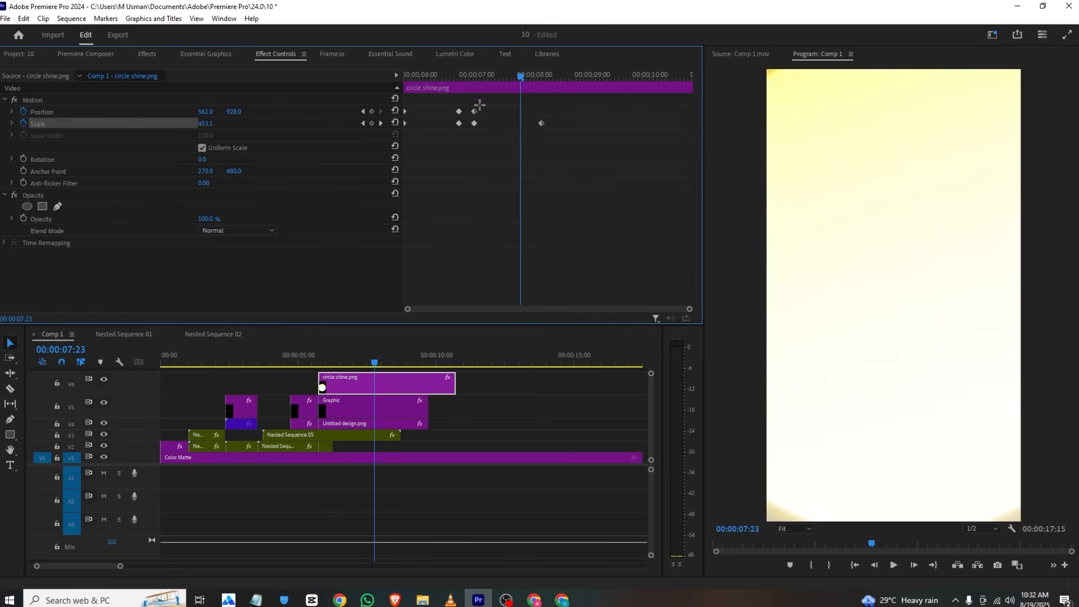
click(474, 123)
drag(474, 125, 495, 124)
Change all of the circle's position and scale keyframes from linear to smoothed temporal interpolation, and play back the motion.
drag(598, 107, 293, 150)
right_click(454, 112)
click(499, 92)
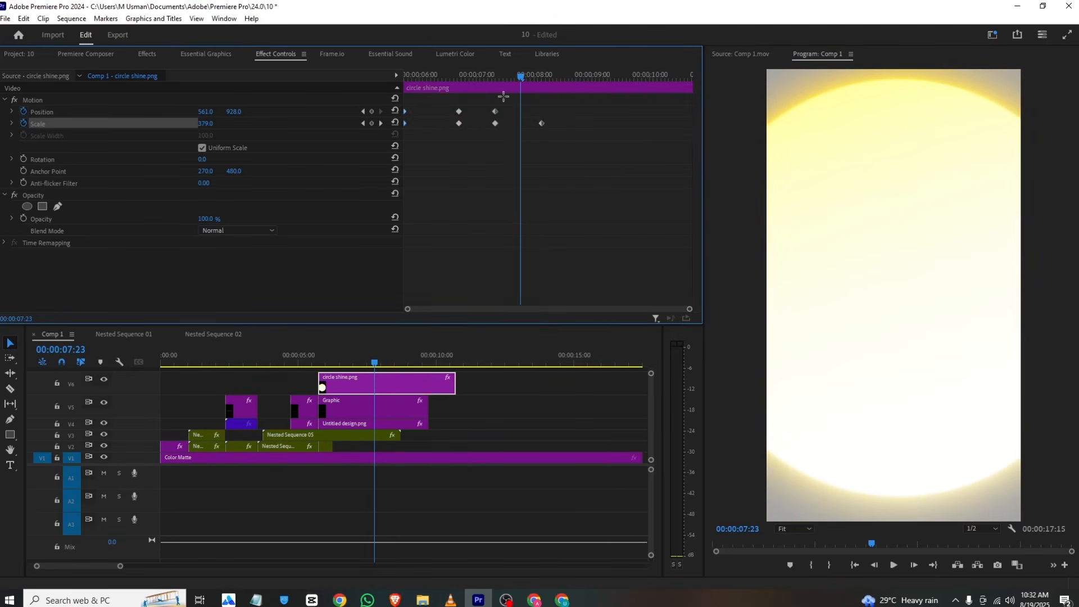
drag(558, 104, 355, 132)
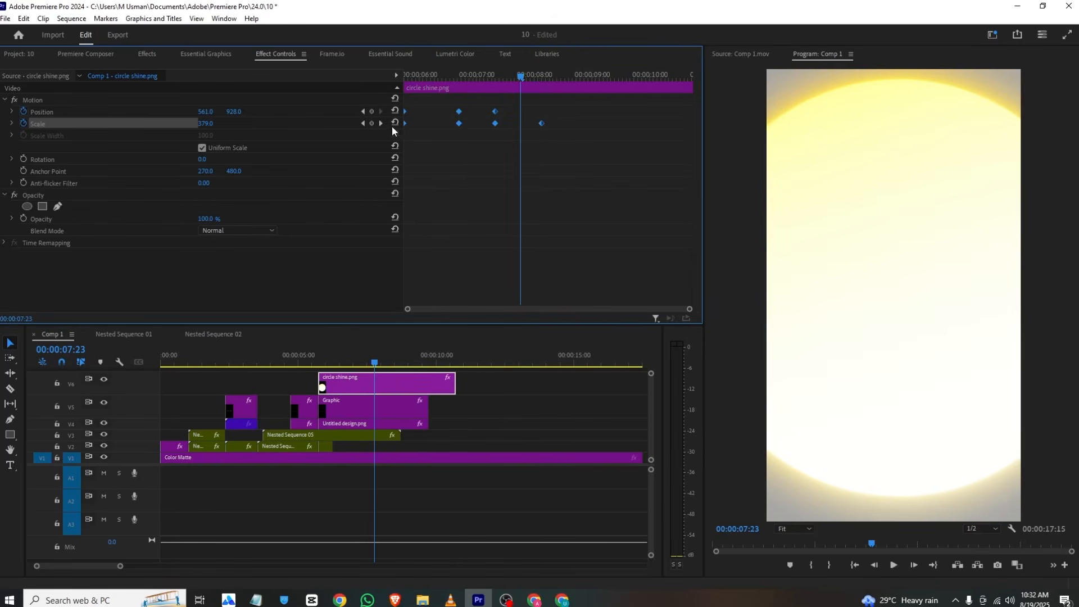
right_click(460, 113)
mouse_move(514, 209)
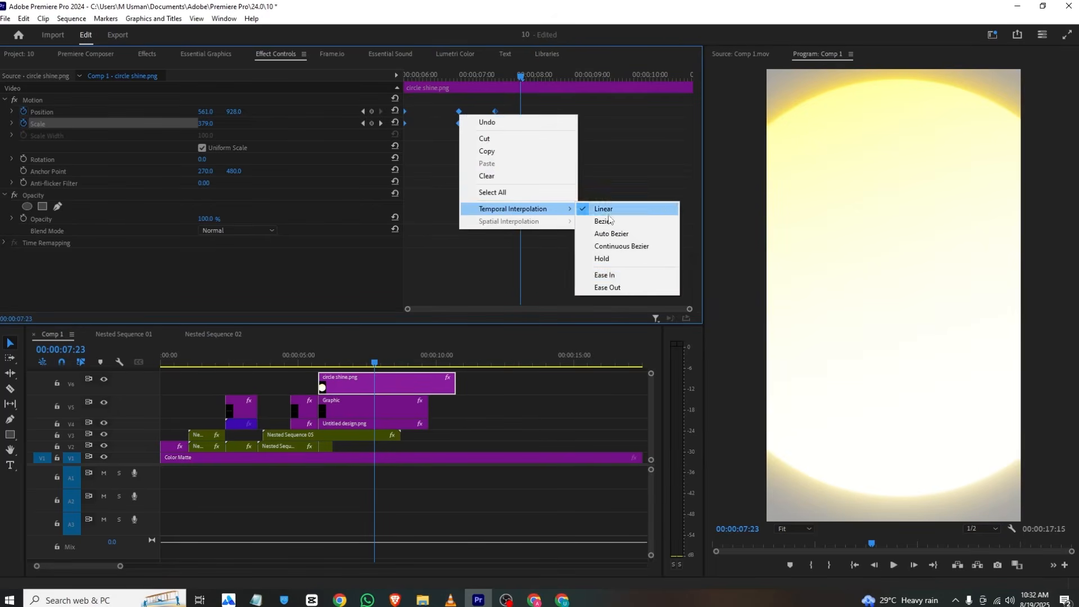
click(627, 264)
drag(460, 72, 365, 70)
key(space)
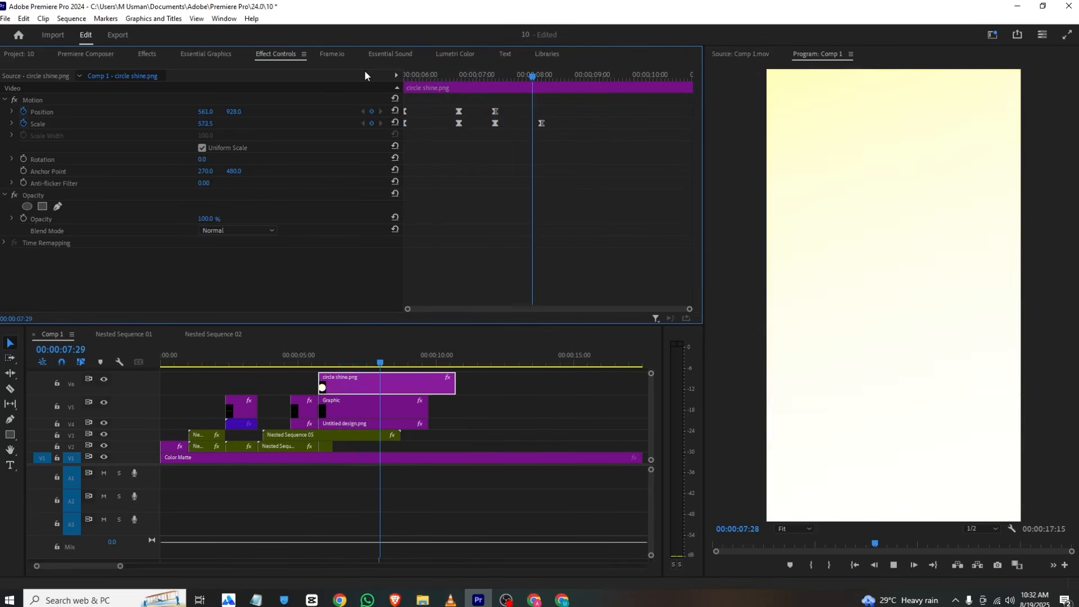
Shorten the circle's pause by moving its hold keyframes back to about 00:00:06:26, and play back the result.
drag(495, 127, 468, 127)
drag(466, 73, 382, 86)
key(space)
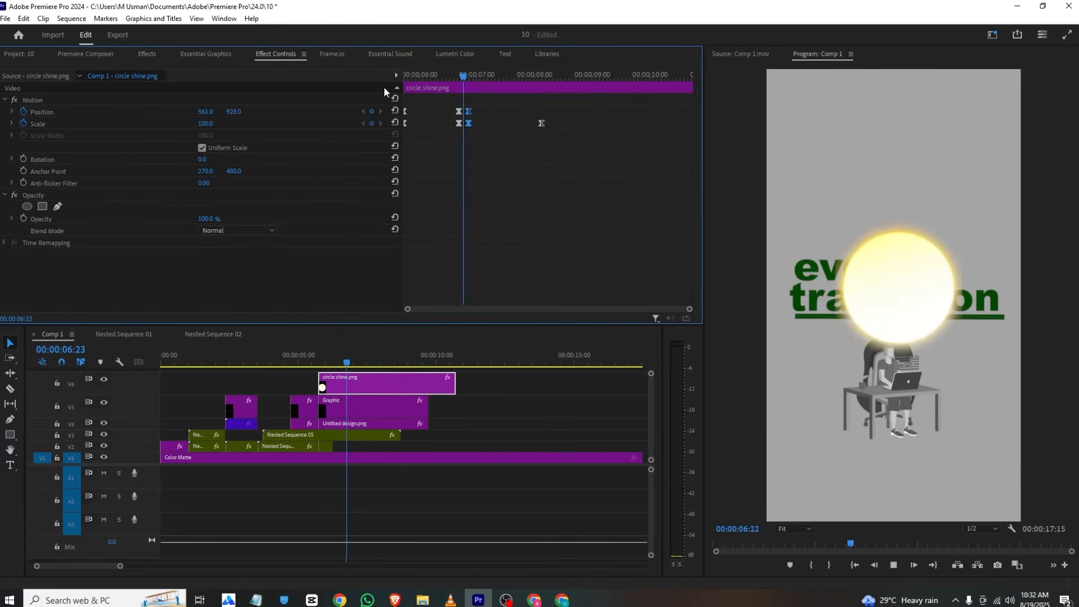
key(space)
Play the next text scene of the reference video in VLC, and return to Premiere Pro to show Premiere Composer's Text Presets.
click(458, 599)
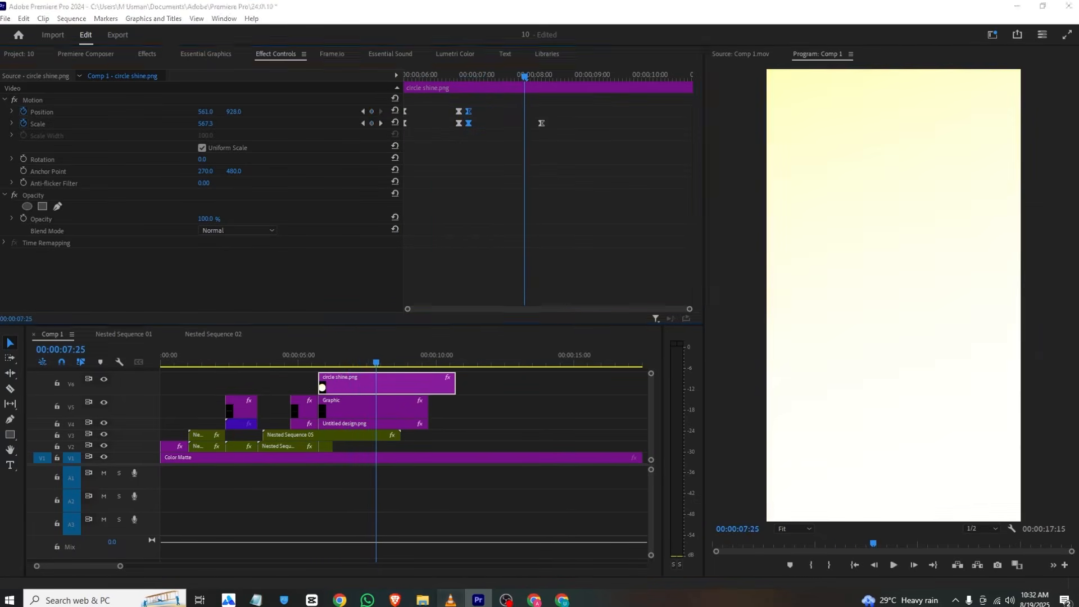
key(space)
key(space)
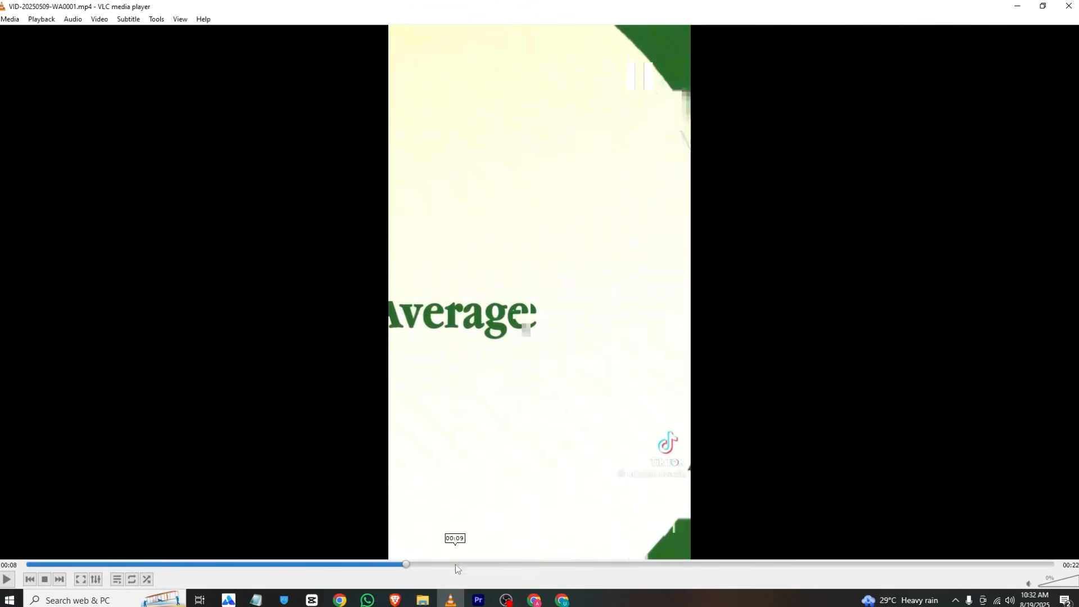
click(493, 601)
click(102, 55)
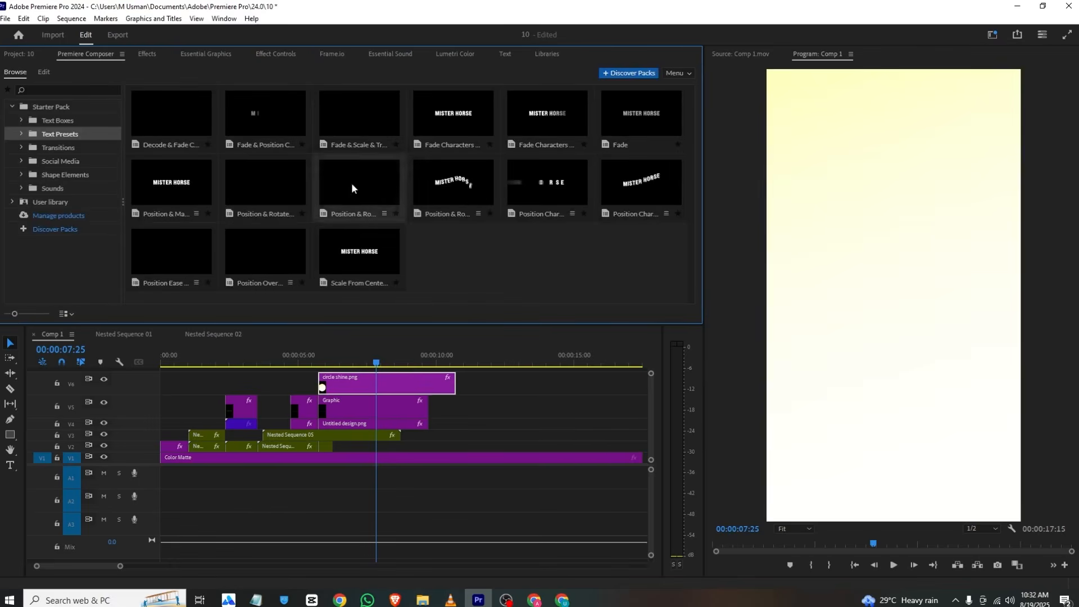
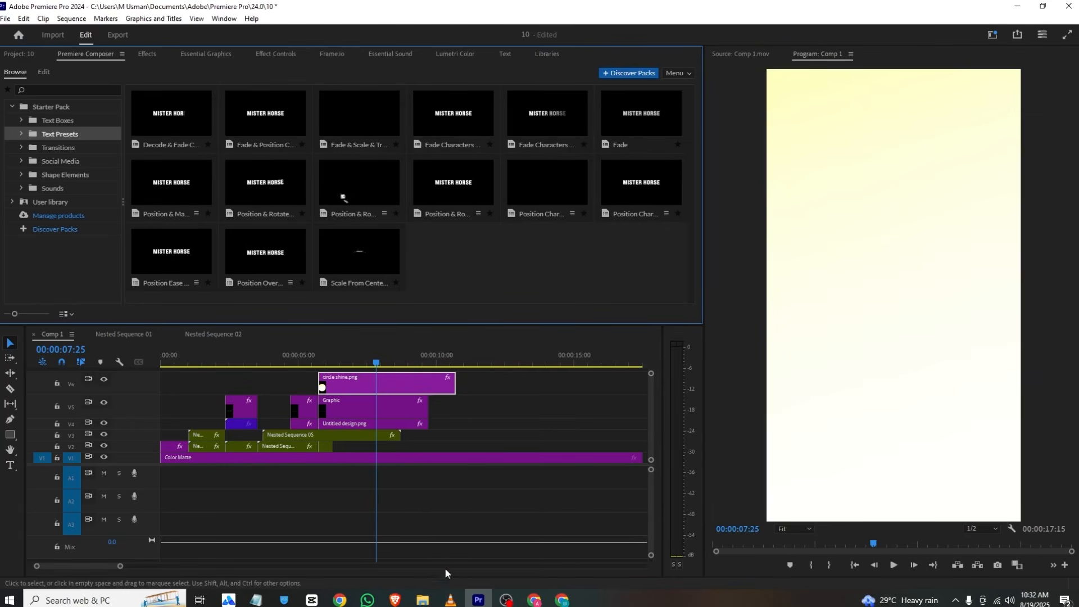
Check the reference video's shrinking circle over the green background in VLC, and return to Premiere Pro.
click(452, 600)
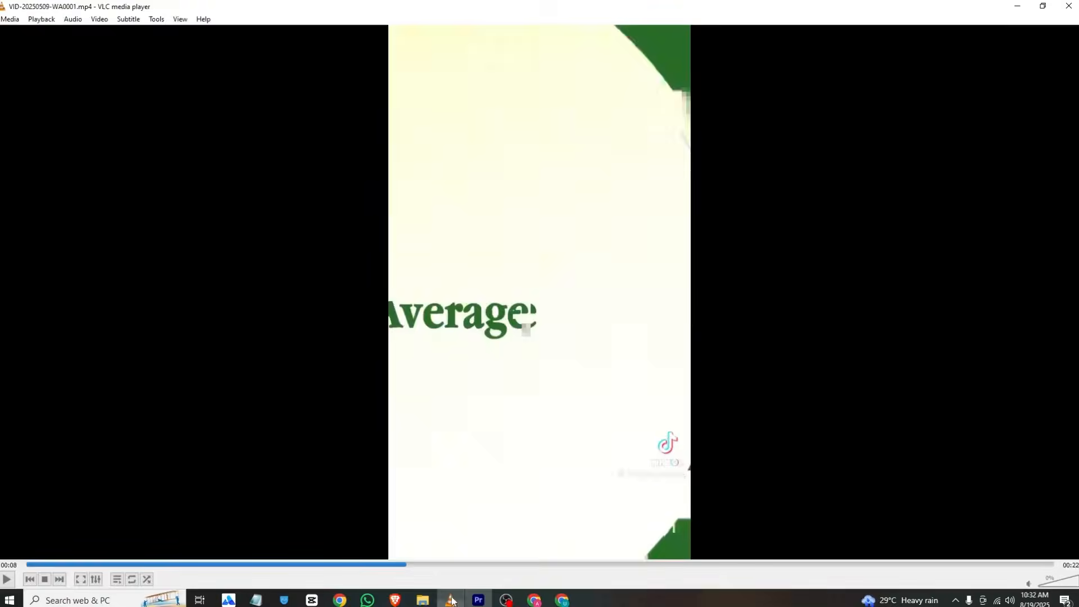
click(478, 600)
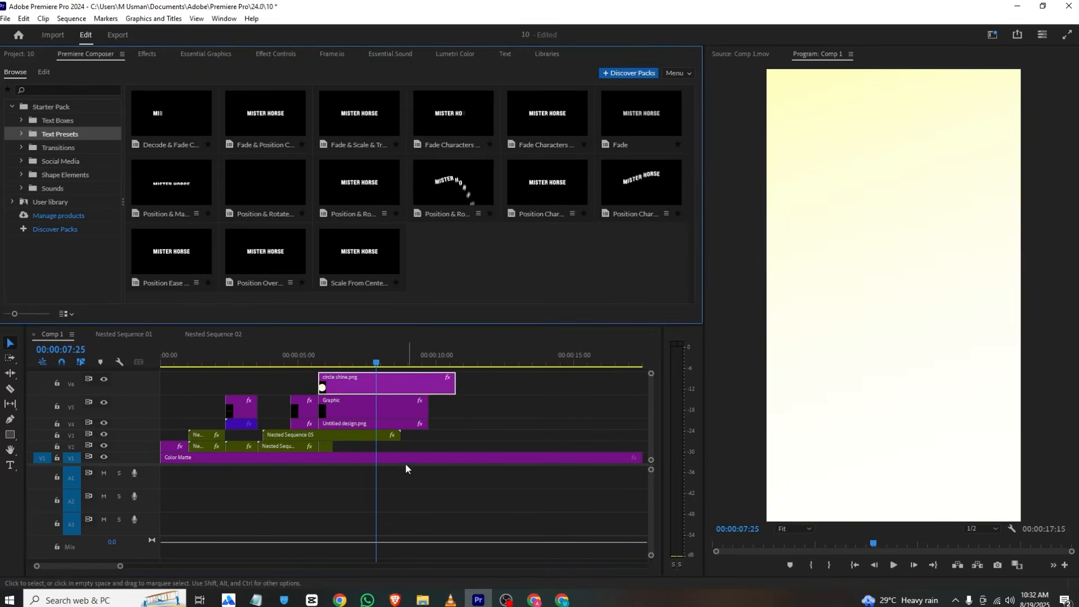
click(345, 443)
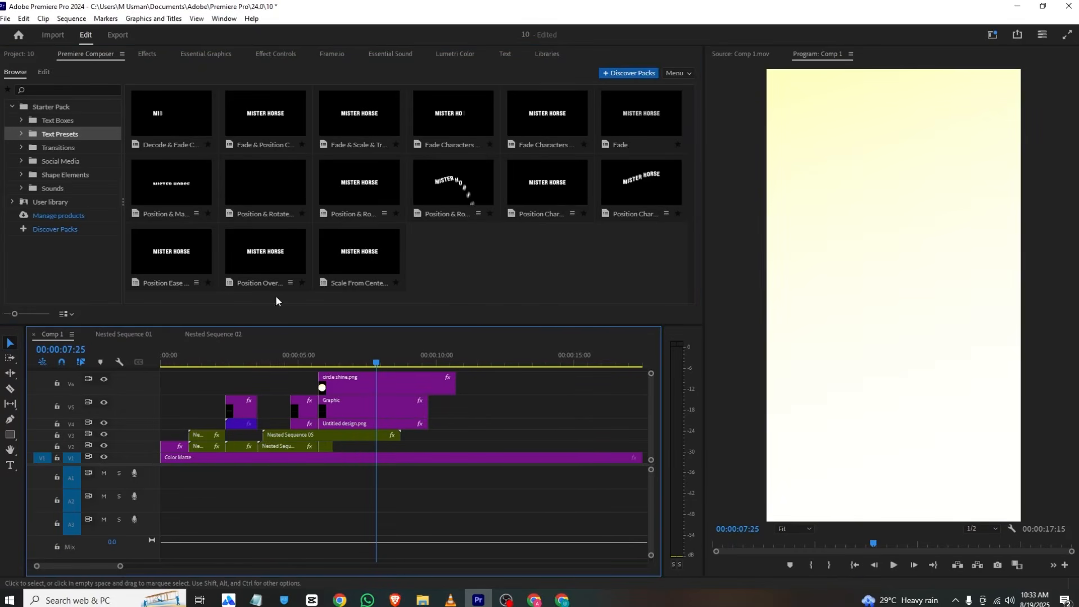
Recolour the Color Matte to the dark green sampled from the "every transition" text at 00:00:05:29.
click(20, 55)
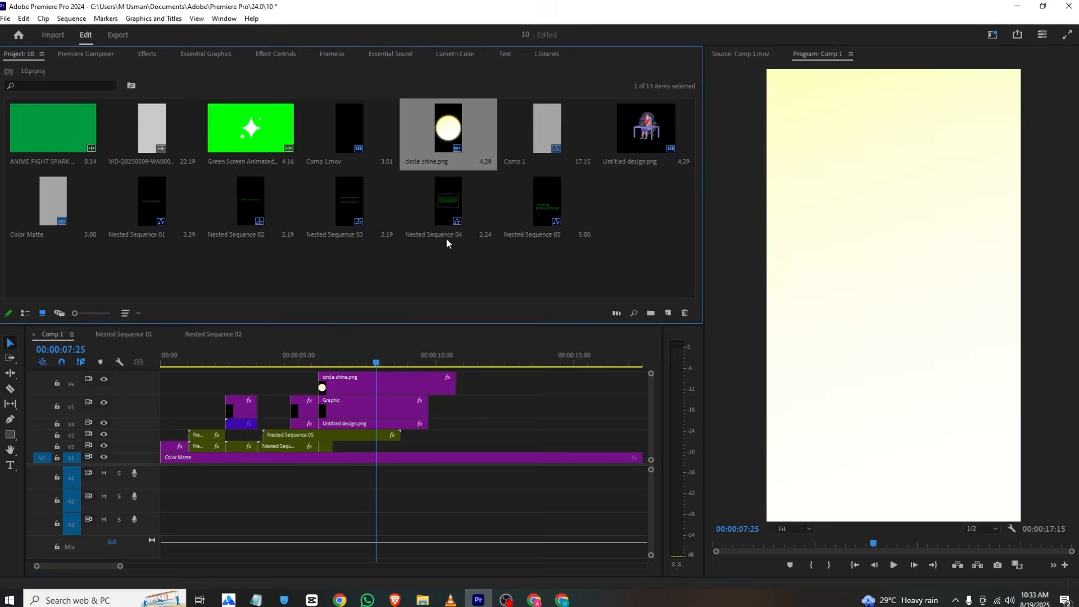
double_click(61, 206)
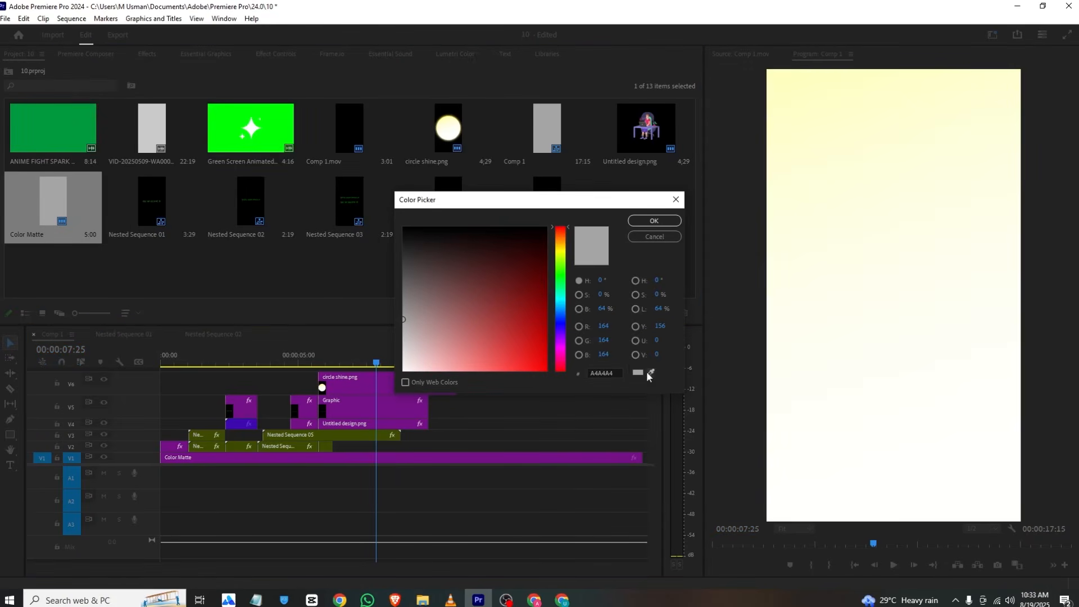
key(Escape)
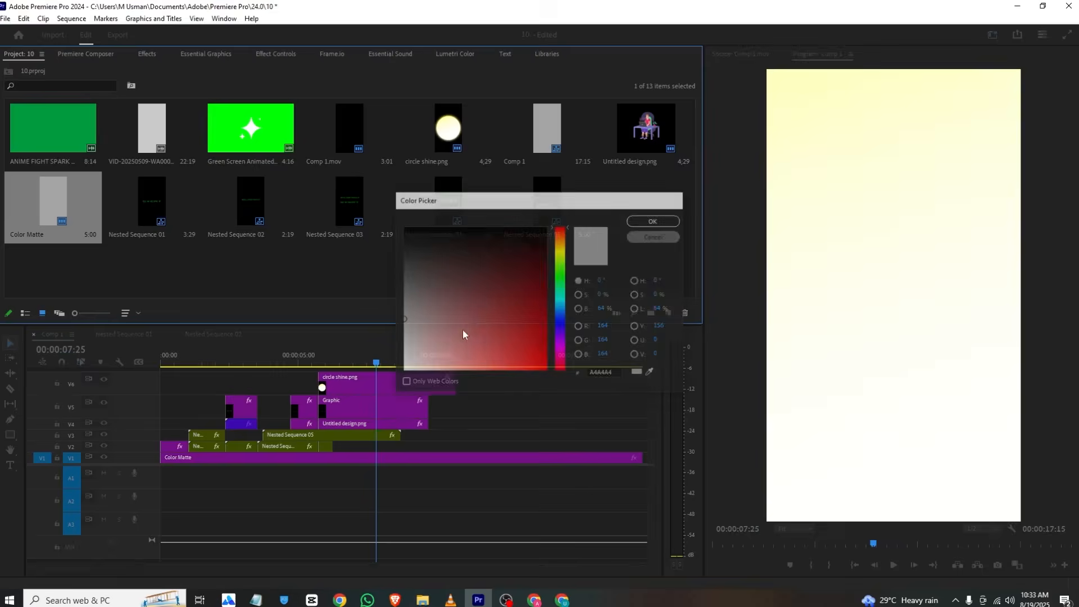
drag(344, 362, 325, 362)
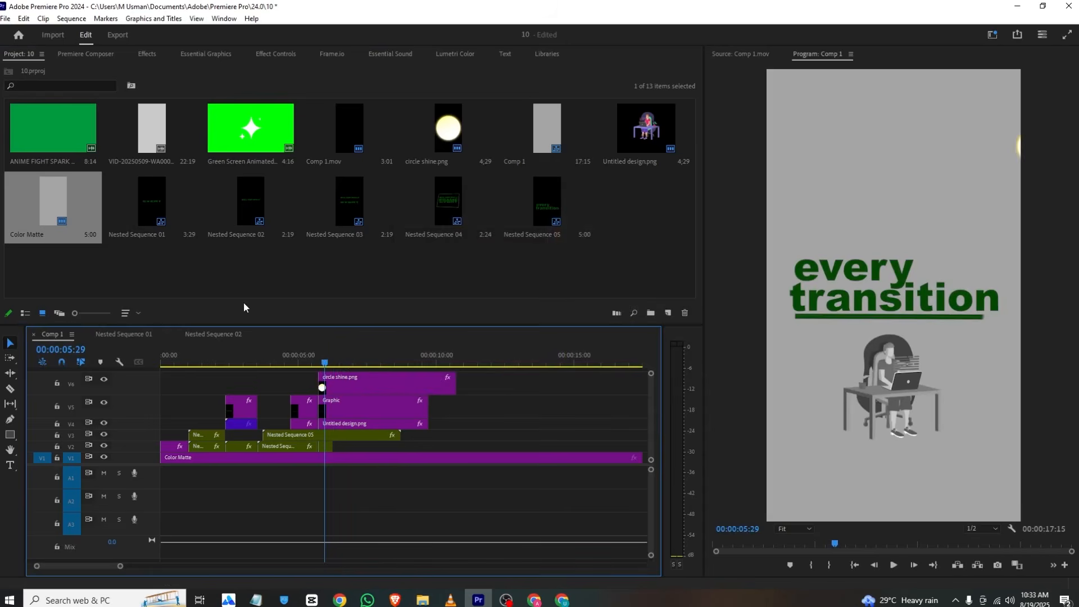
double_click(30, 204)
click(651, 372)
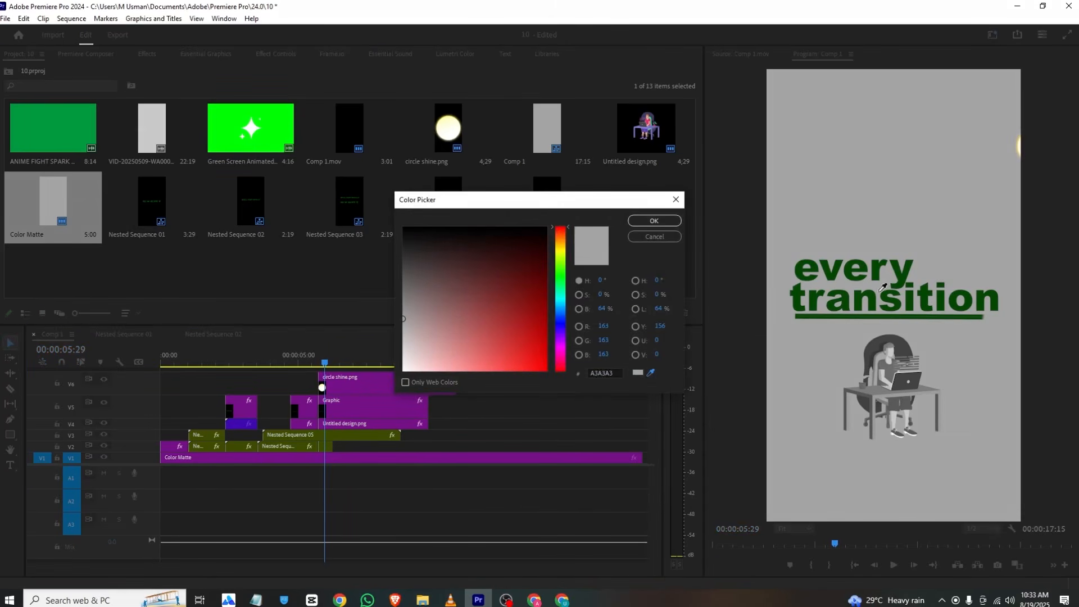
click(875, 272)
click(670, 222)
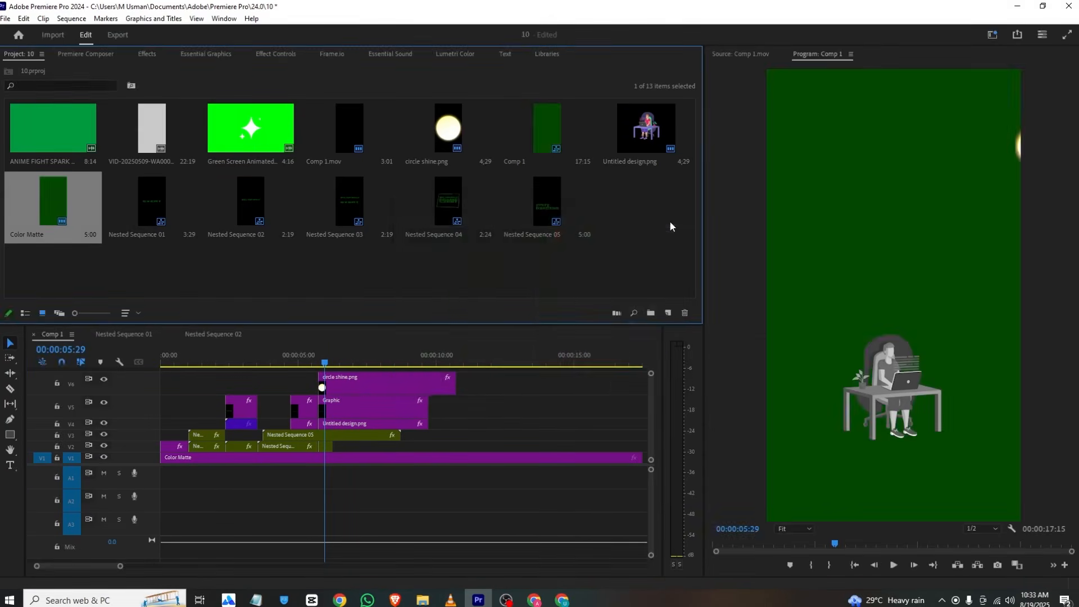
Place the green Color Matte on track V2 after the nested clips, and split the circle clip at 00:00:08:24, trimming the graphic and image clips there.
drag(45, 223, 410, 451)
mouse_move(397, 362)
mouse_down()
mouse_move(381, 364)
mouse_move(405, 368)
mouse_up()
click(421, 385)
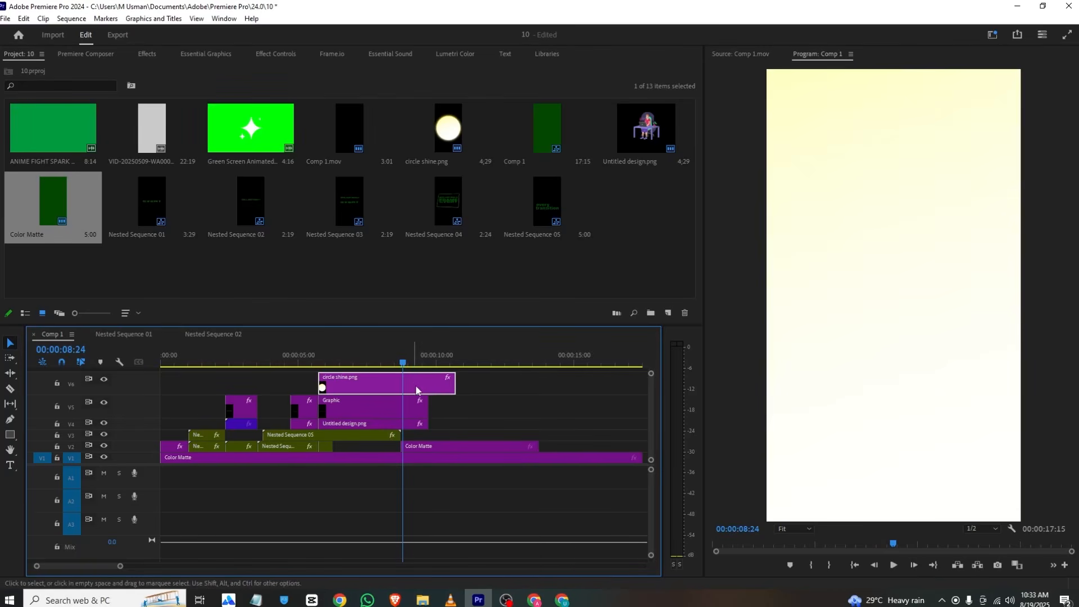
drag(474, 382, 402, 425)
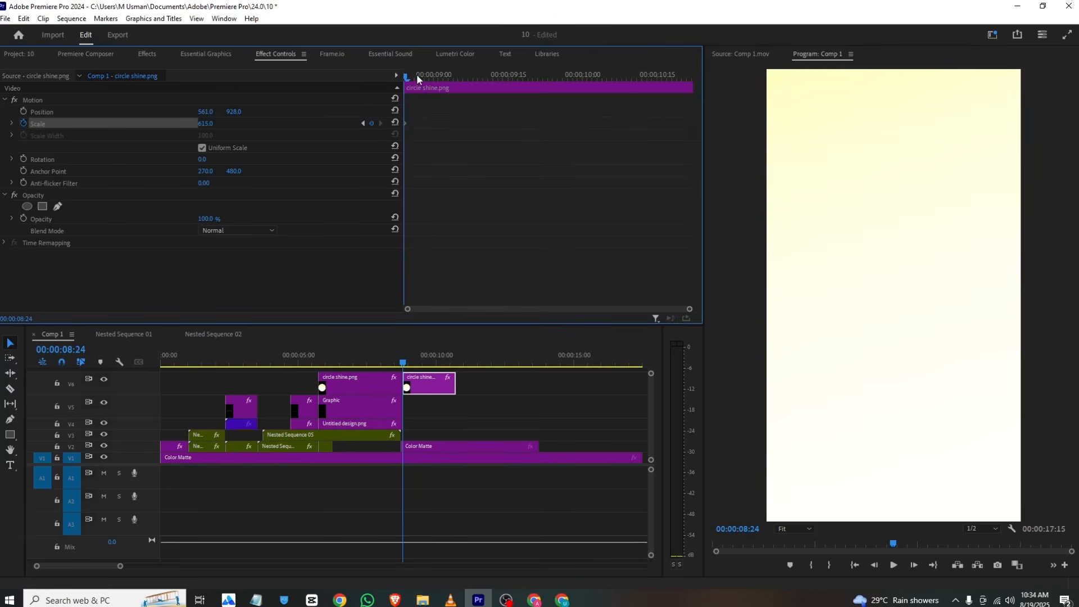
Animate the second circle clip from a position keyframe at 00:00:08:24 to position -666, 928 and scale 462 at 00:00:09:05.
click(23, 112)
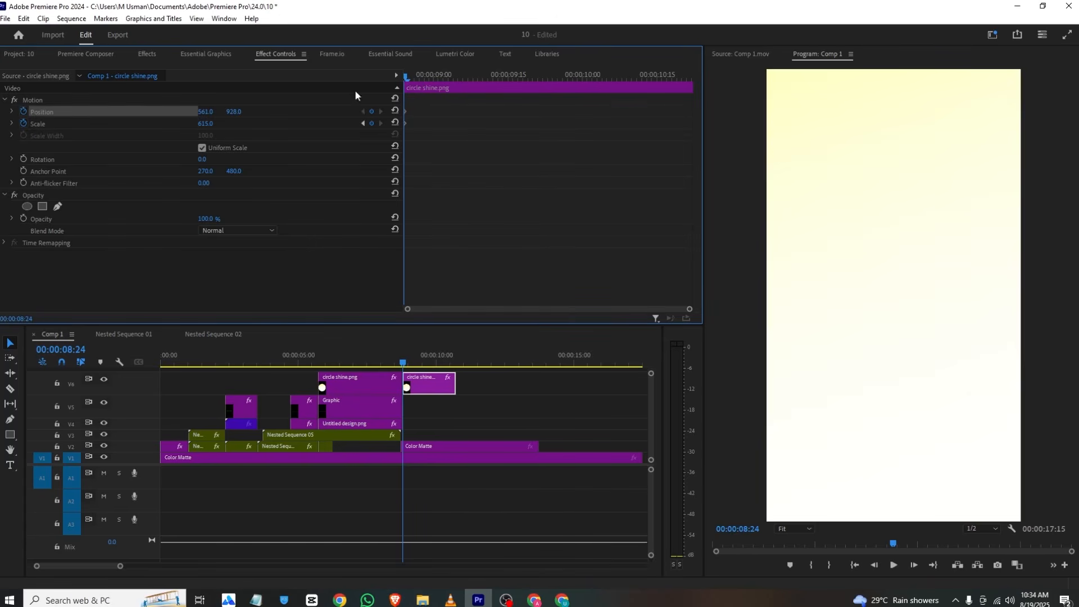
drag(434, 76, 459, 77)
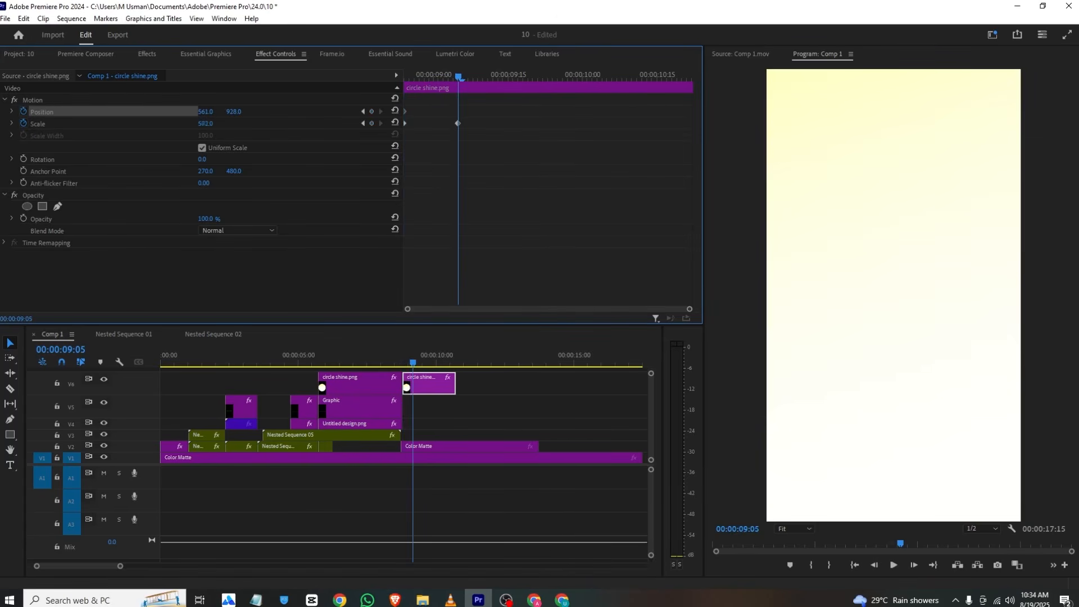
drag(206, 124, 0, 112)
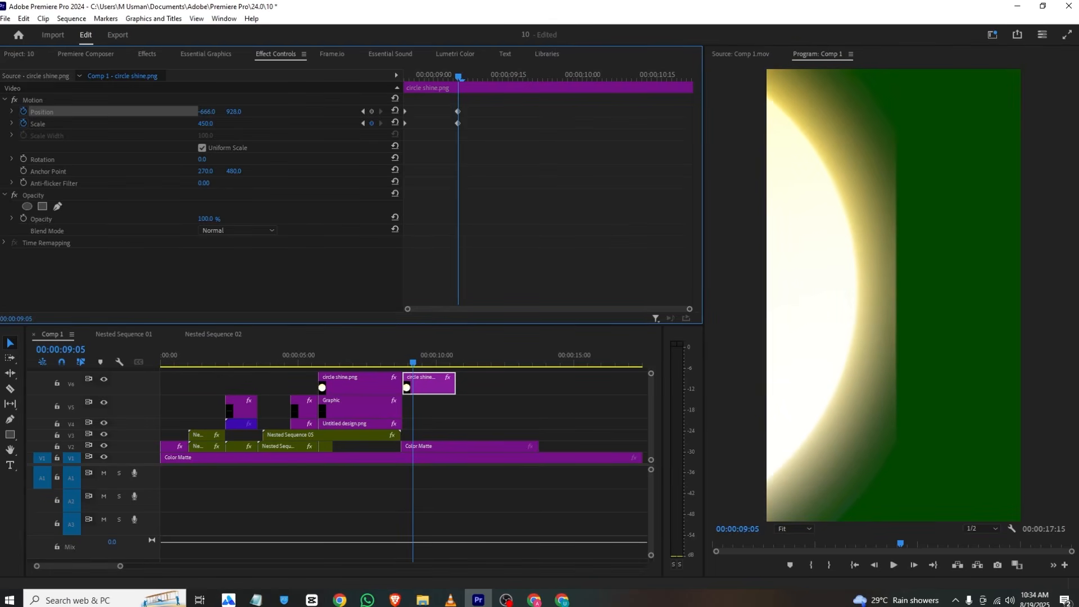
drag(201, 125, 209, 124)
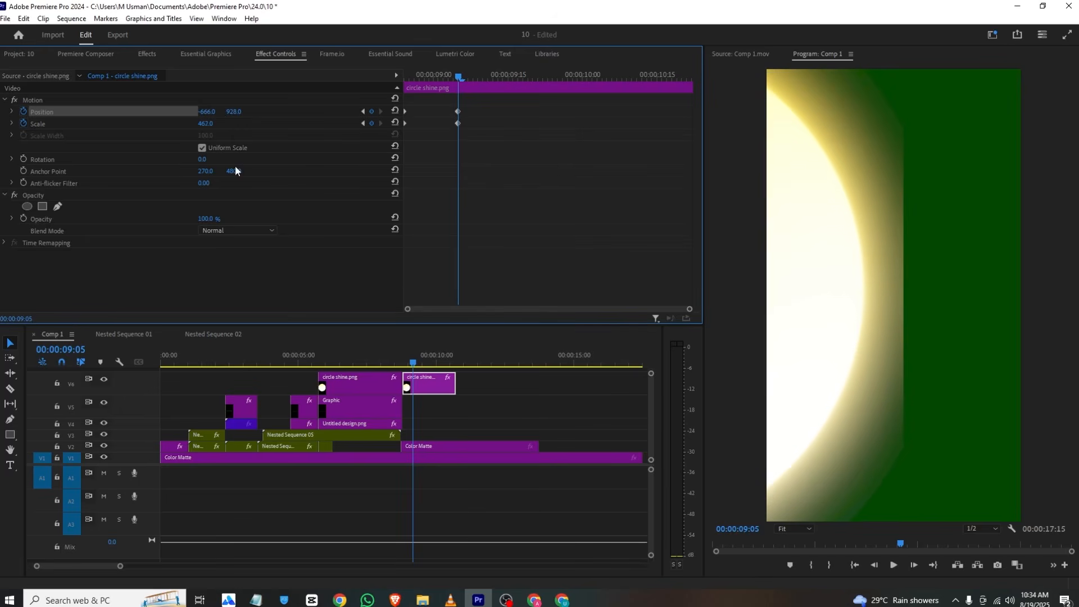
Try the Screen blend mode on the second circle clip, settle on Lighten, and set its opacity to 50%.
click(244, 230)
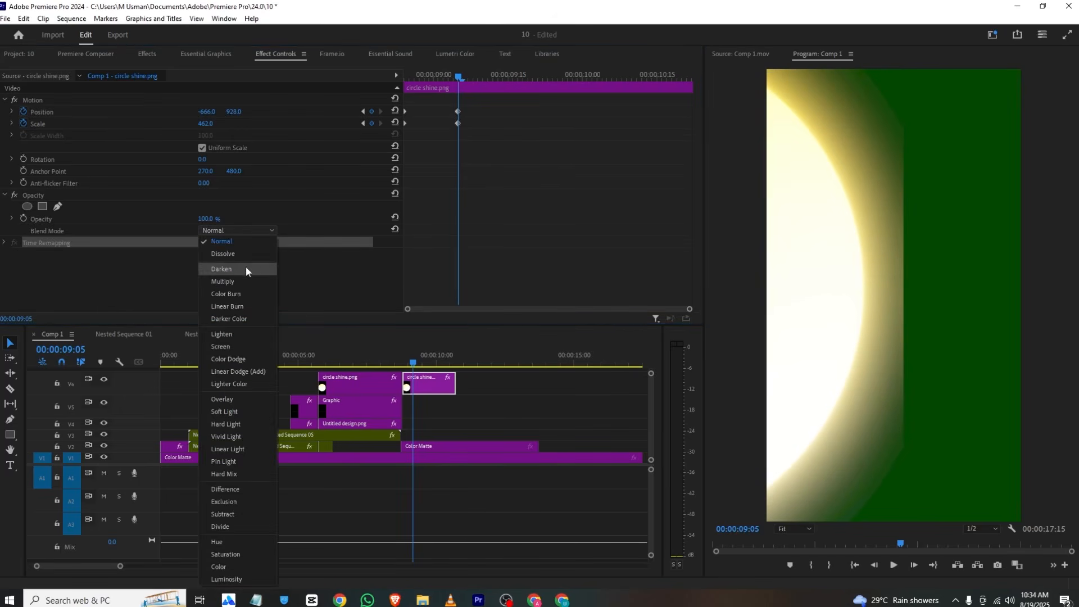
click(241, 346)
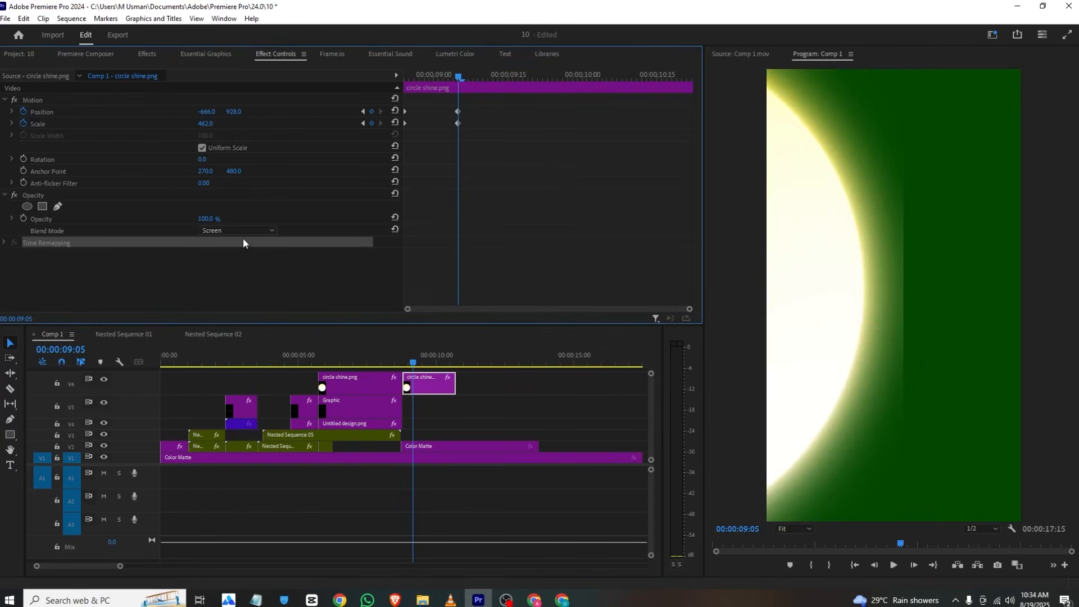
click(241, 230)
click(236, 336)
click(241, 231)
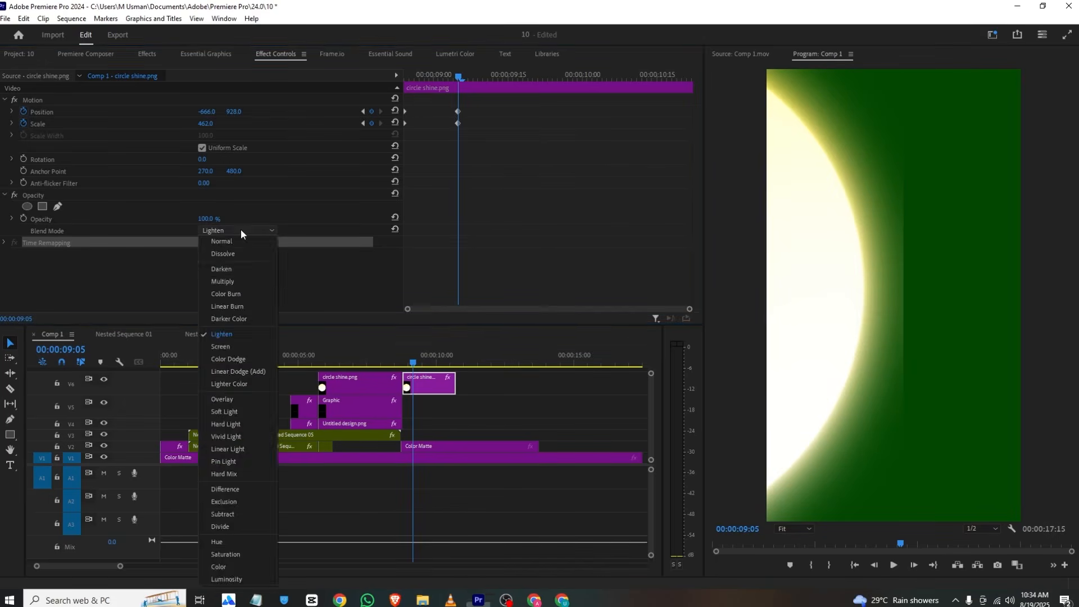
click(209, 222)
drag(209, 221, 182, 221)
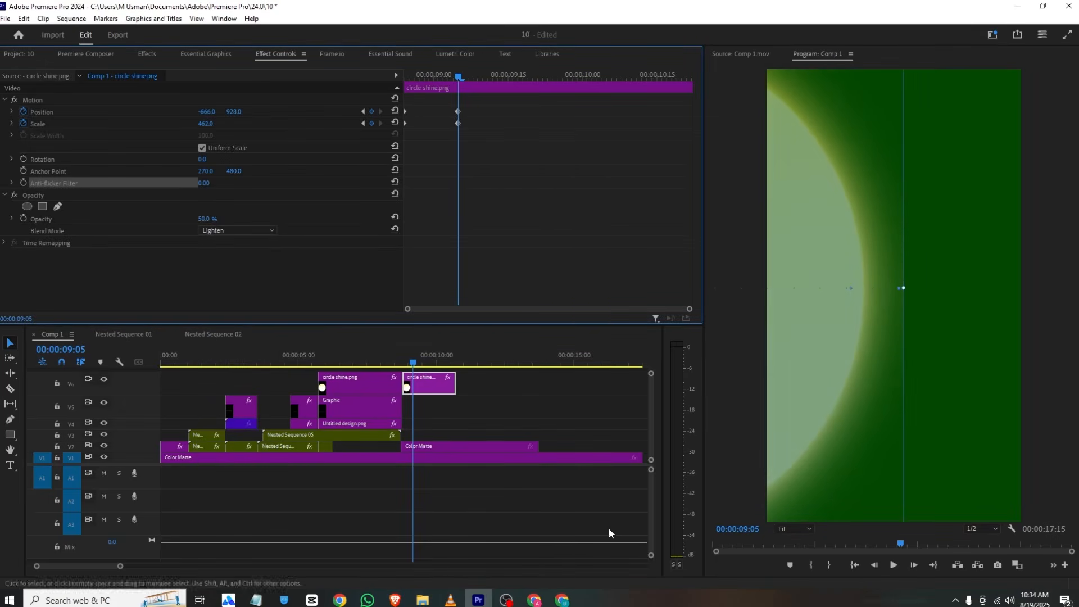
Play the "Legendary" scene of the reference in VLC, and return to Premiere Pro.
click(450, 600)
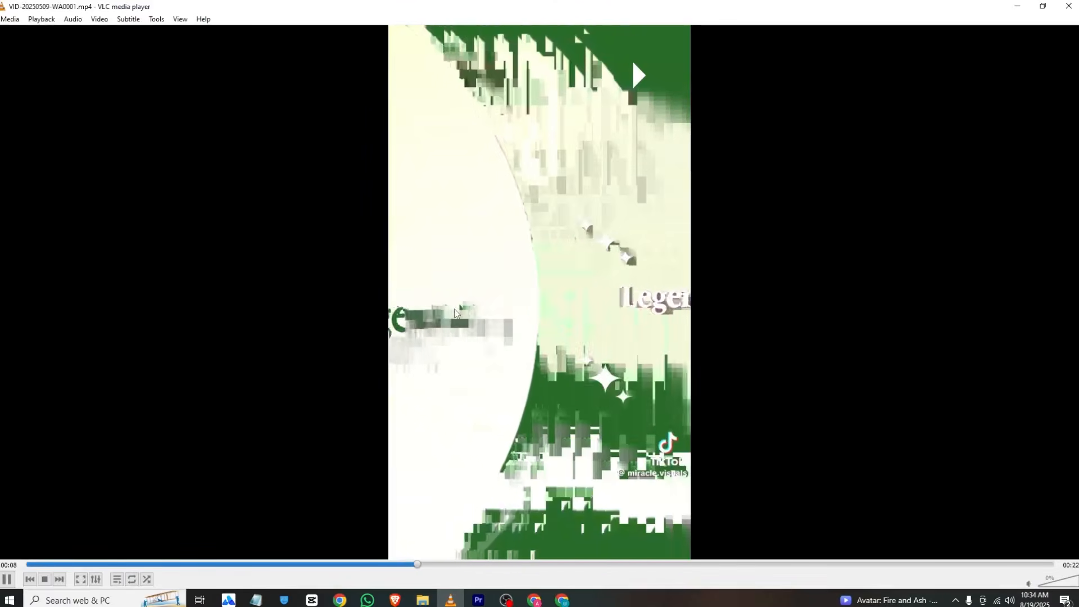
key(space)
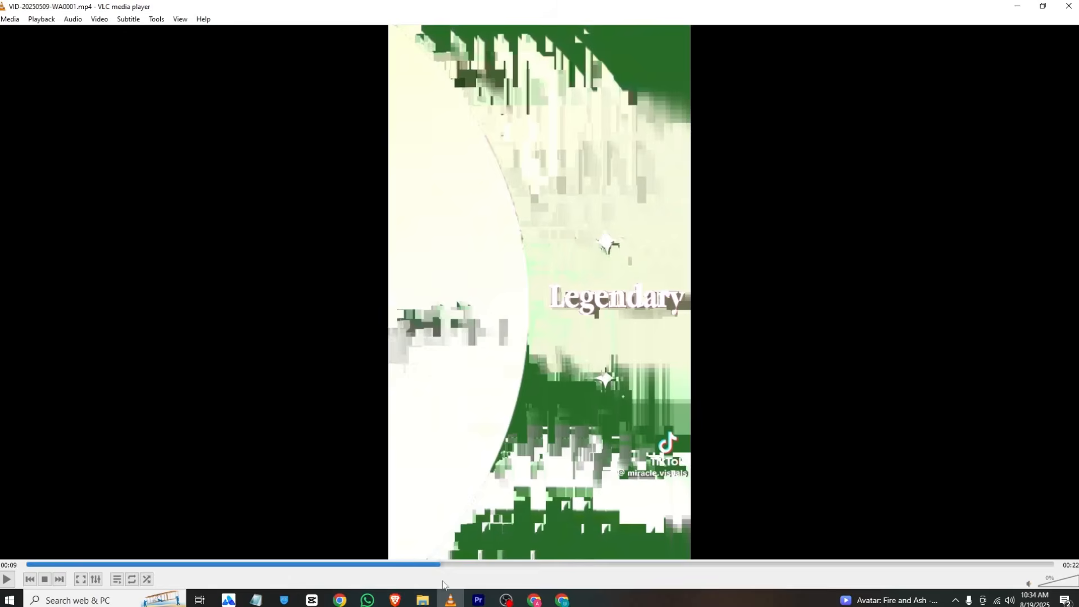
click(478, 600)
Place the Green Screen Animated Star Sparkles clip above the circle clip at 00:00:09:05, and apply the Ultra Key effect to it.
click(17, 54)
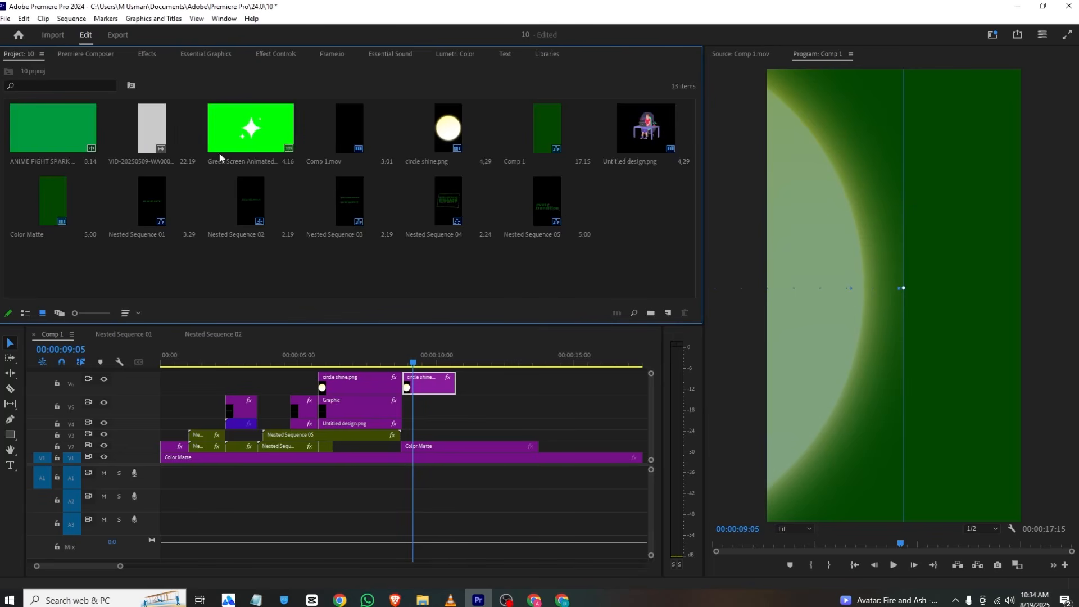
drag(220, 158, 415, 364)
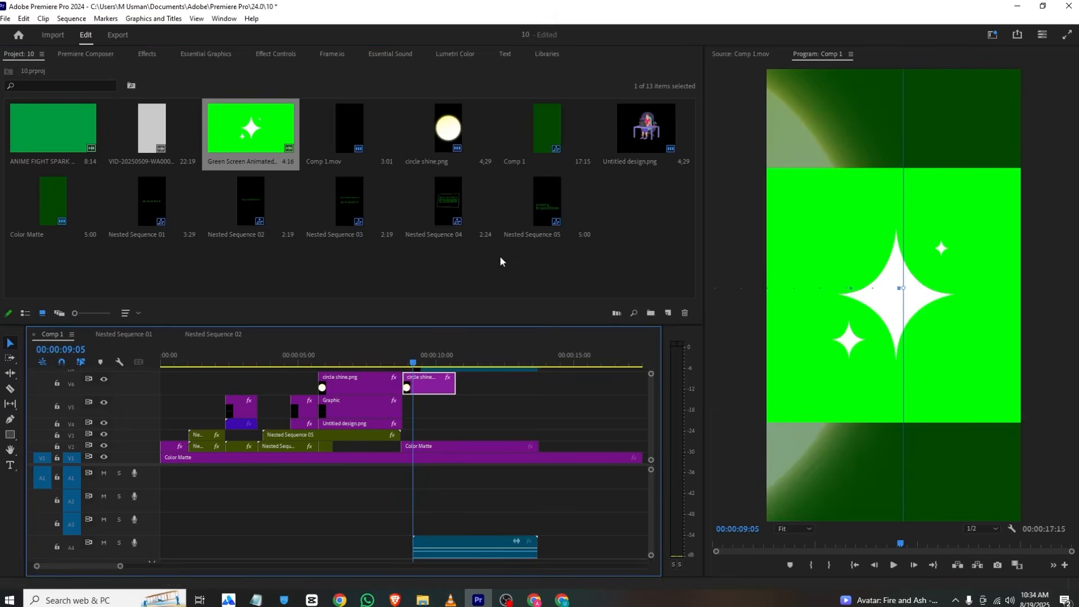
click(155, 53)
click(70, 69)
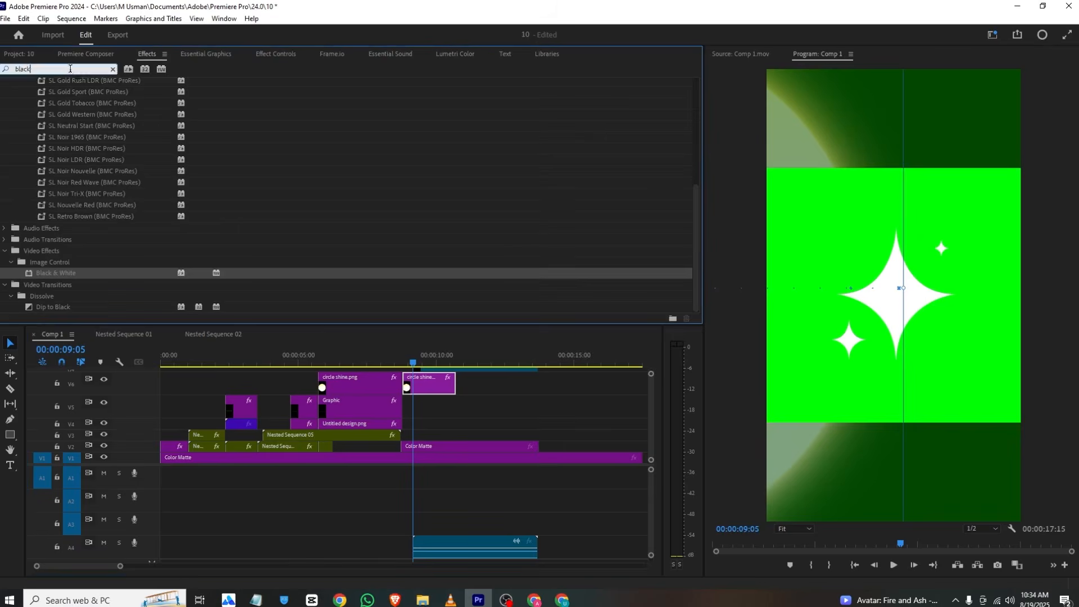
text(ultra)
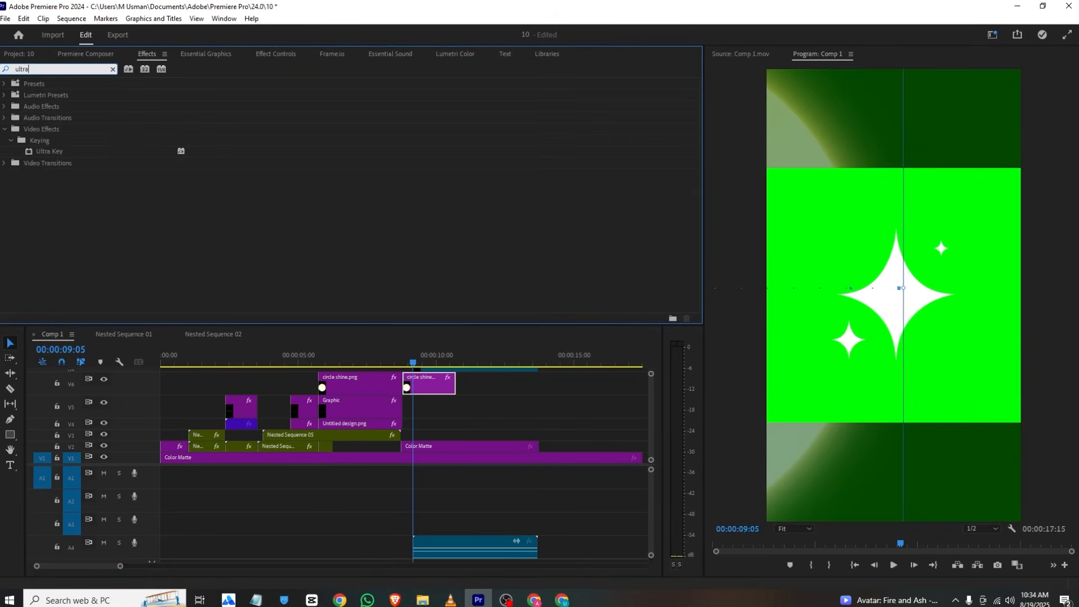
drag(49, 156, 449, 377)
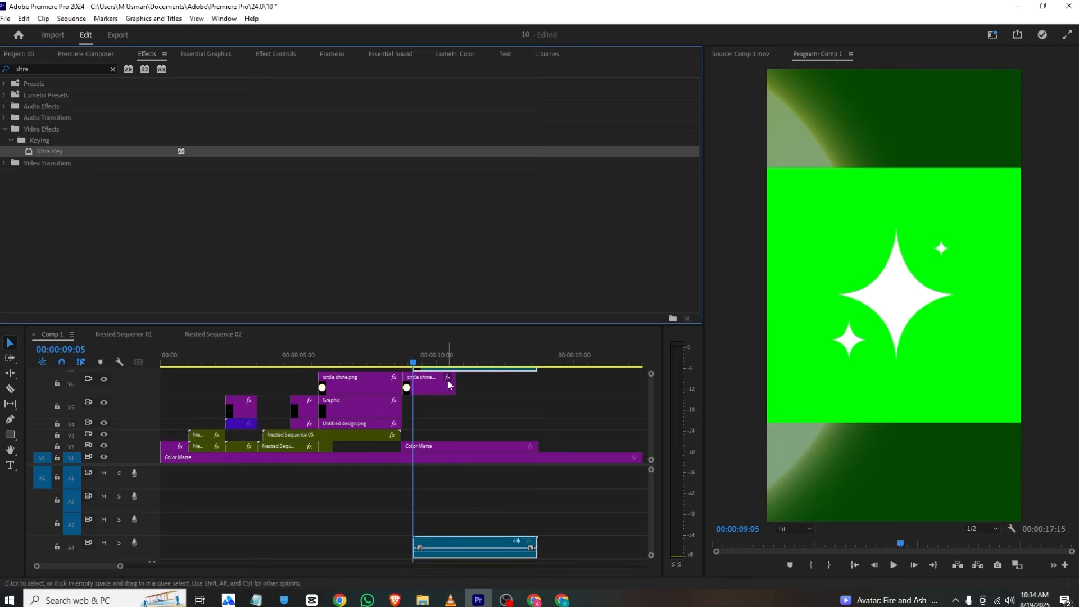
Key out the sparkles clip's bright green background, and set the clip's scale to 65 and position to 797, 1394.
click(293, 55)
scroll(141, 213, down, 1)
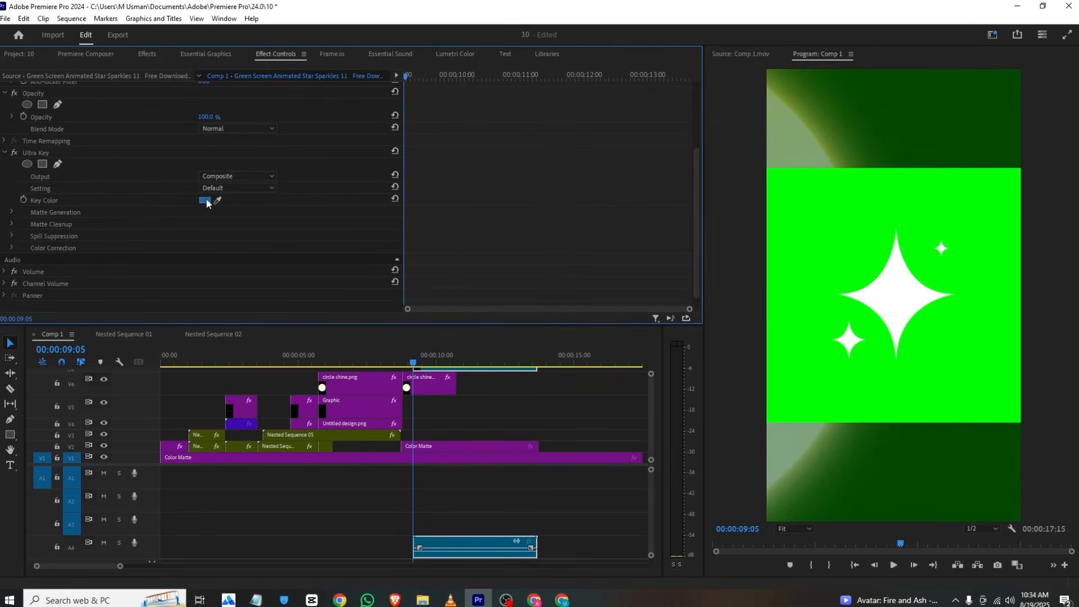
click(217, 200)
click(822, 205)
scroll(298, 125, up, 3)
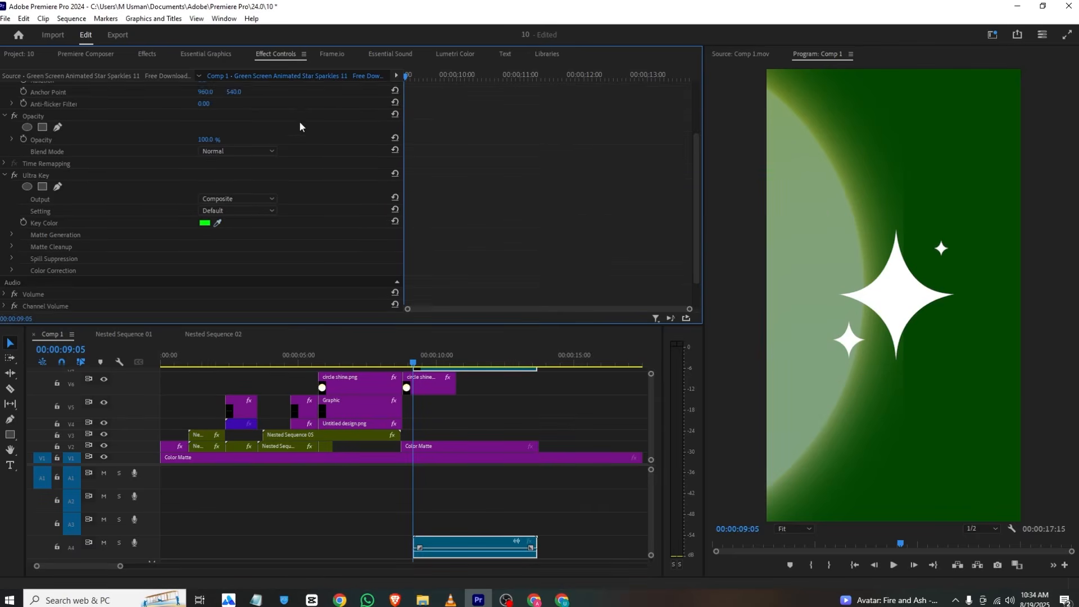
drag(205, 122, 479, 113)
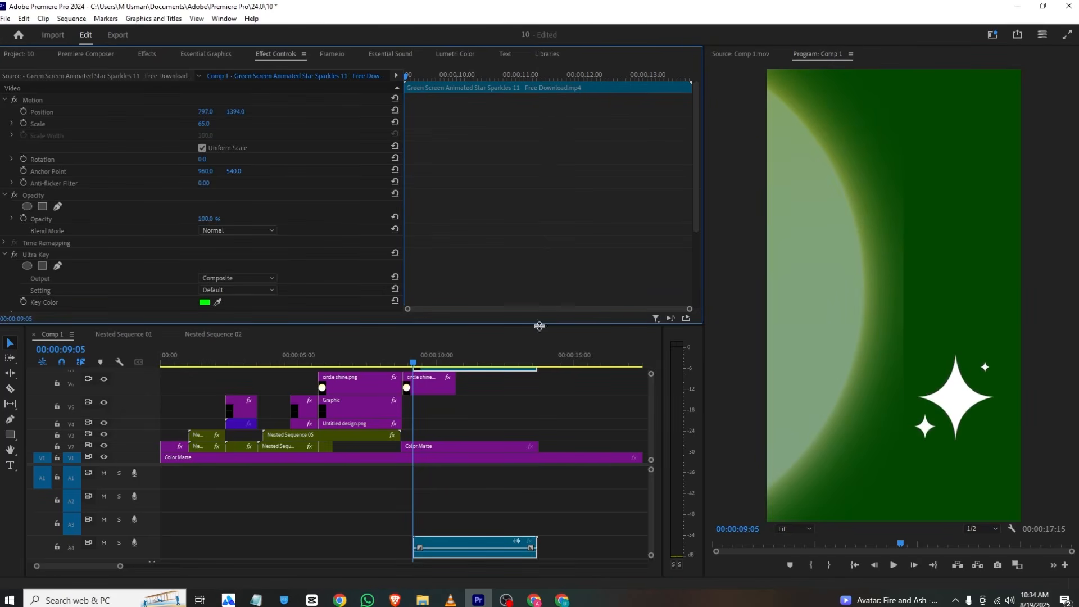
Duplicate the sparkles clip onto the track above, and set the copy's vertical position to 706.
drag(651, 374, 652, 357)
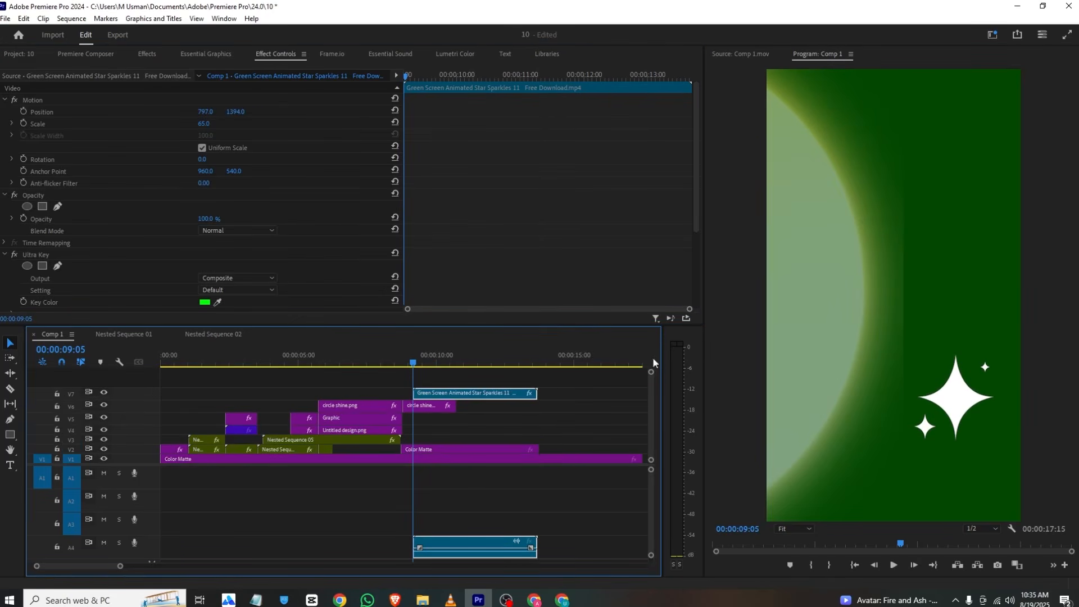
drag(467, 393, 466, 375)
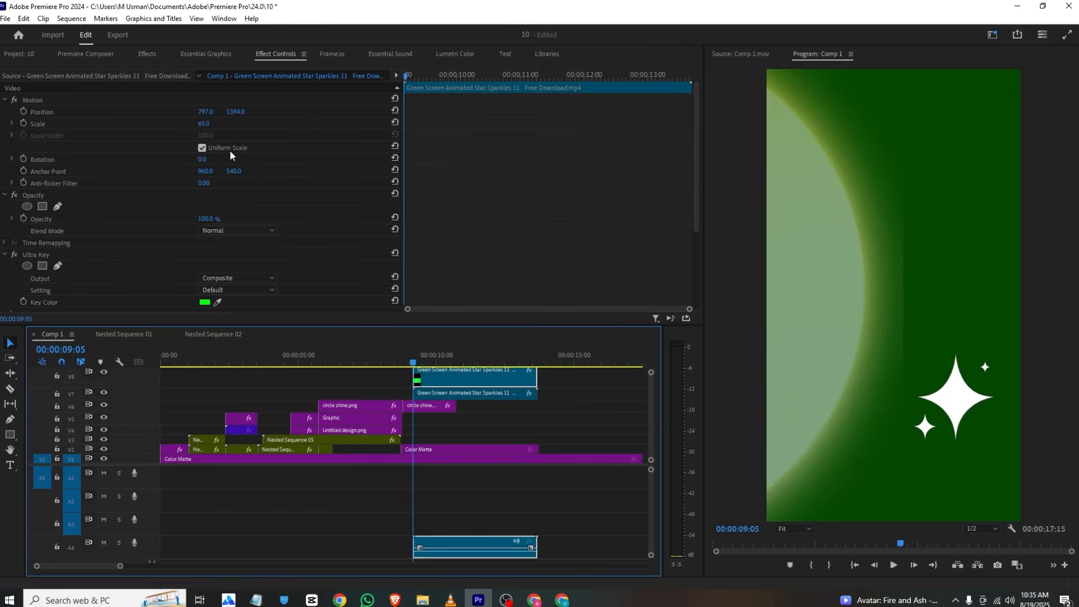
click(236, 106)
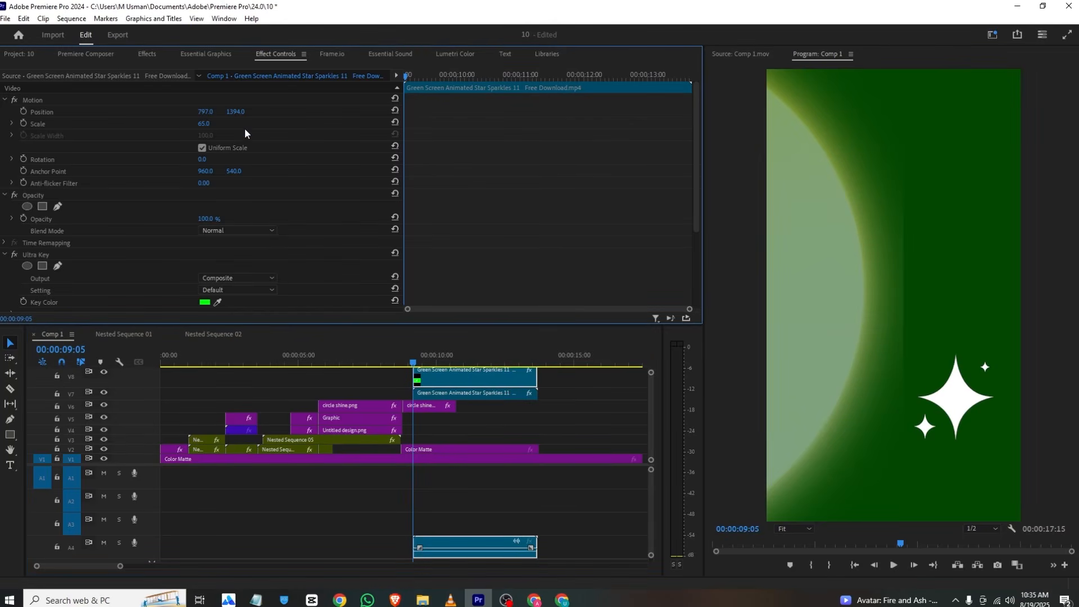
mouse_move(236, 111)
mouse_down()
mouse_move(219, 111)
mouse_move(238, 110)
mouse_up()
Replay the reference's circle transition into the "Legendary" scene in VLC, examining the sparkles' size and placement around the text.
click(451, 600)
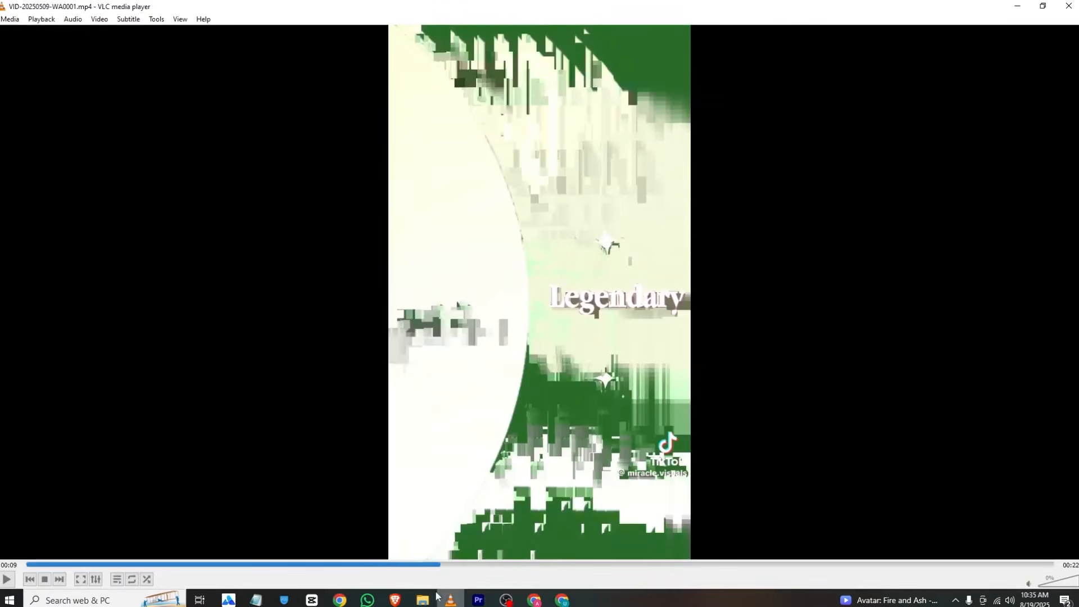
drag(120, 565, 1, 569)
key(space)
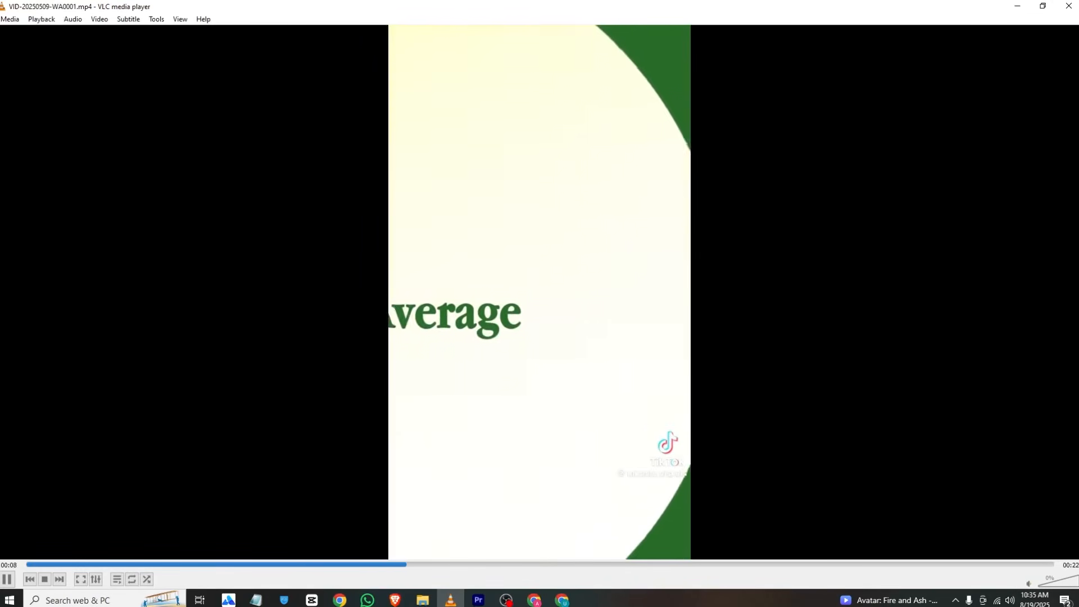
click(637, 369)
key(space)
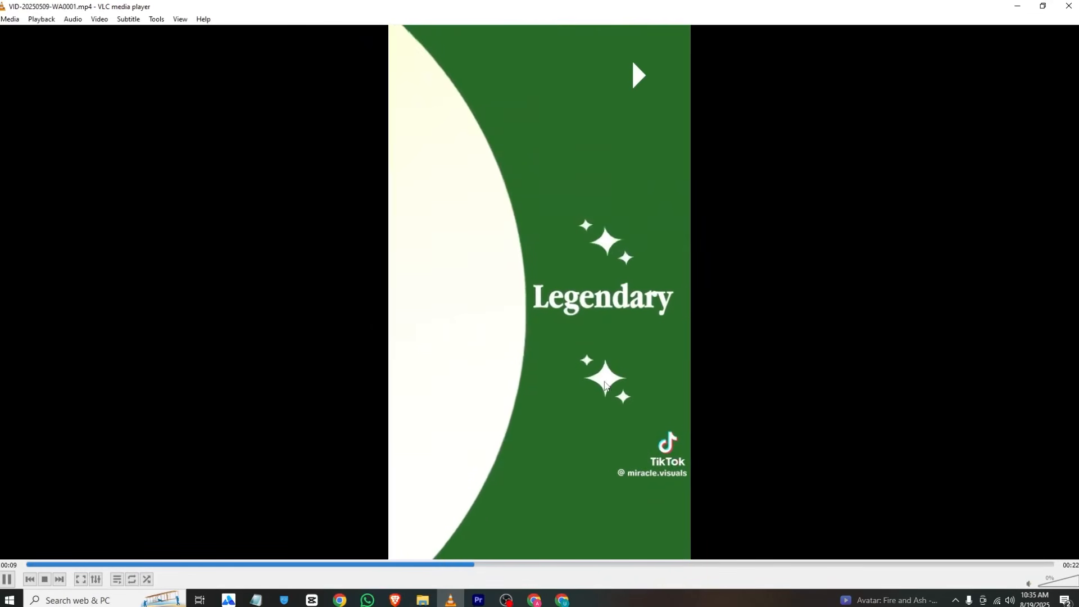
key(space)
Return to Premiere Pro and reduce the upper sparkles copy's scale to about 53.
key(alt+Tab)
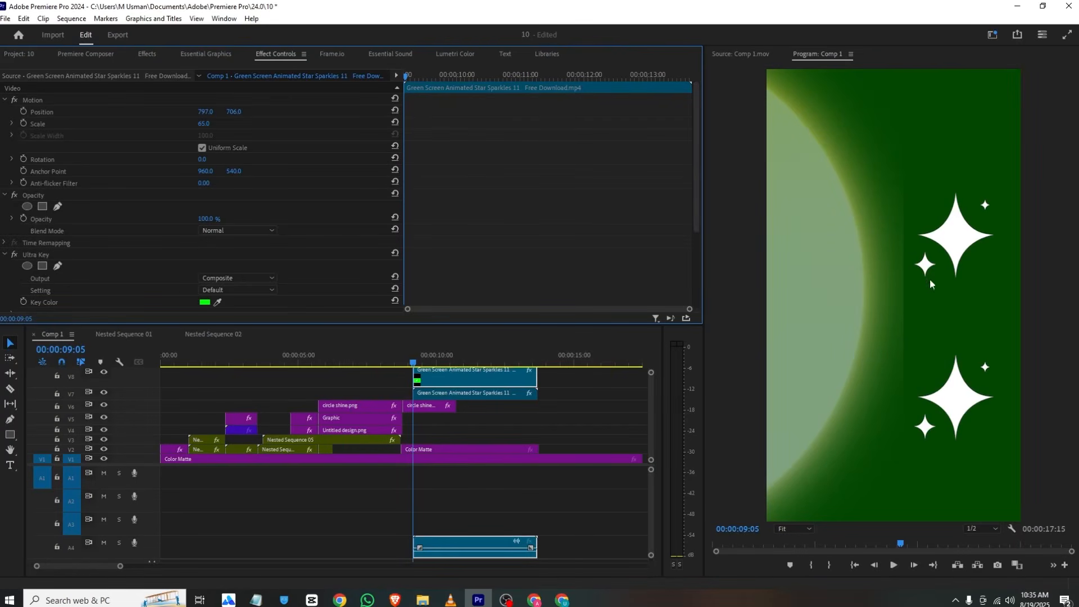
drag(208, 127, 204, 127)
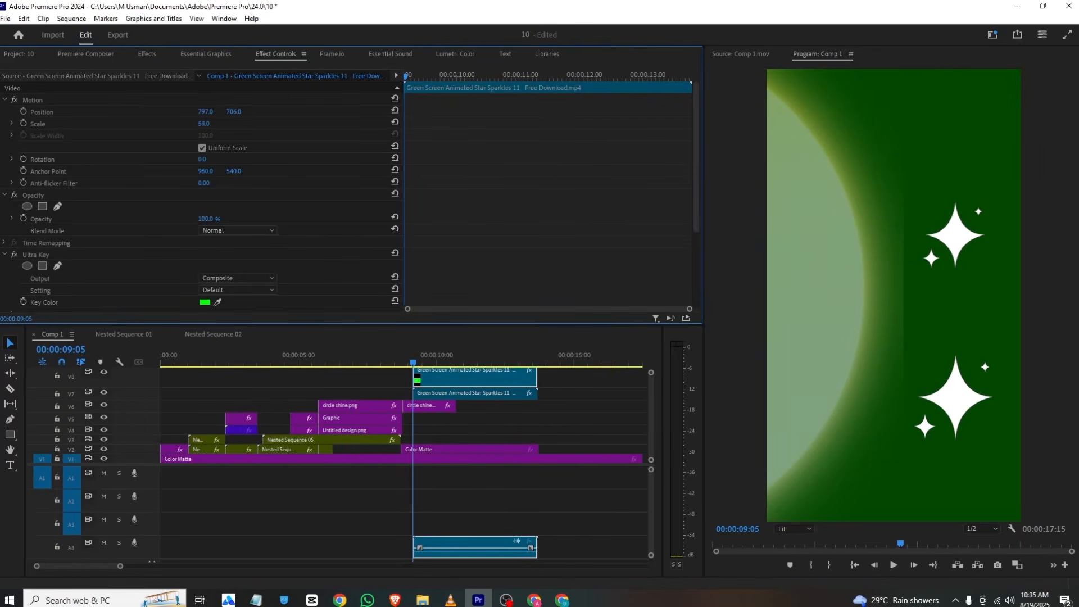